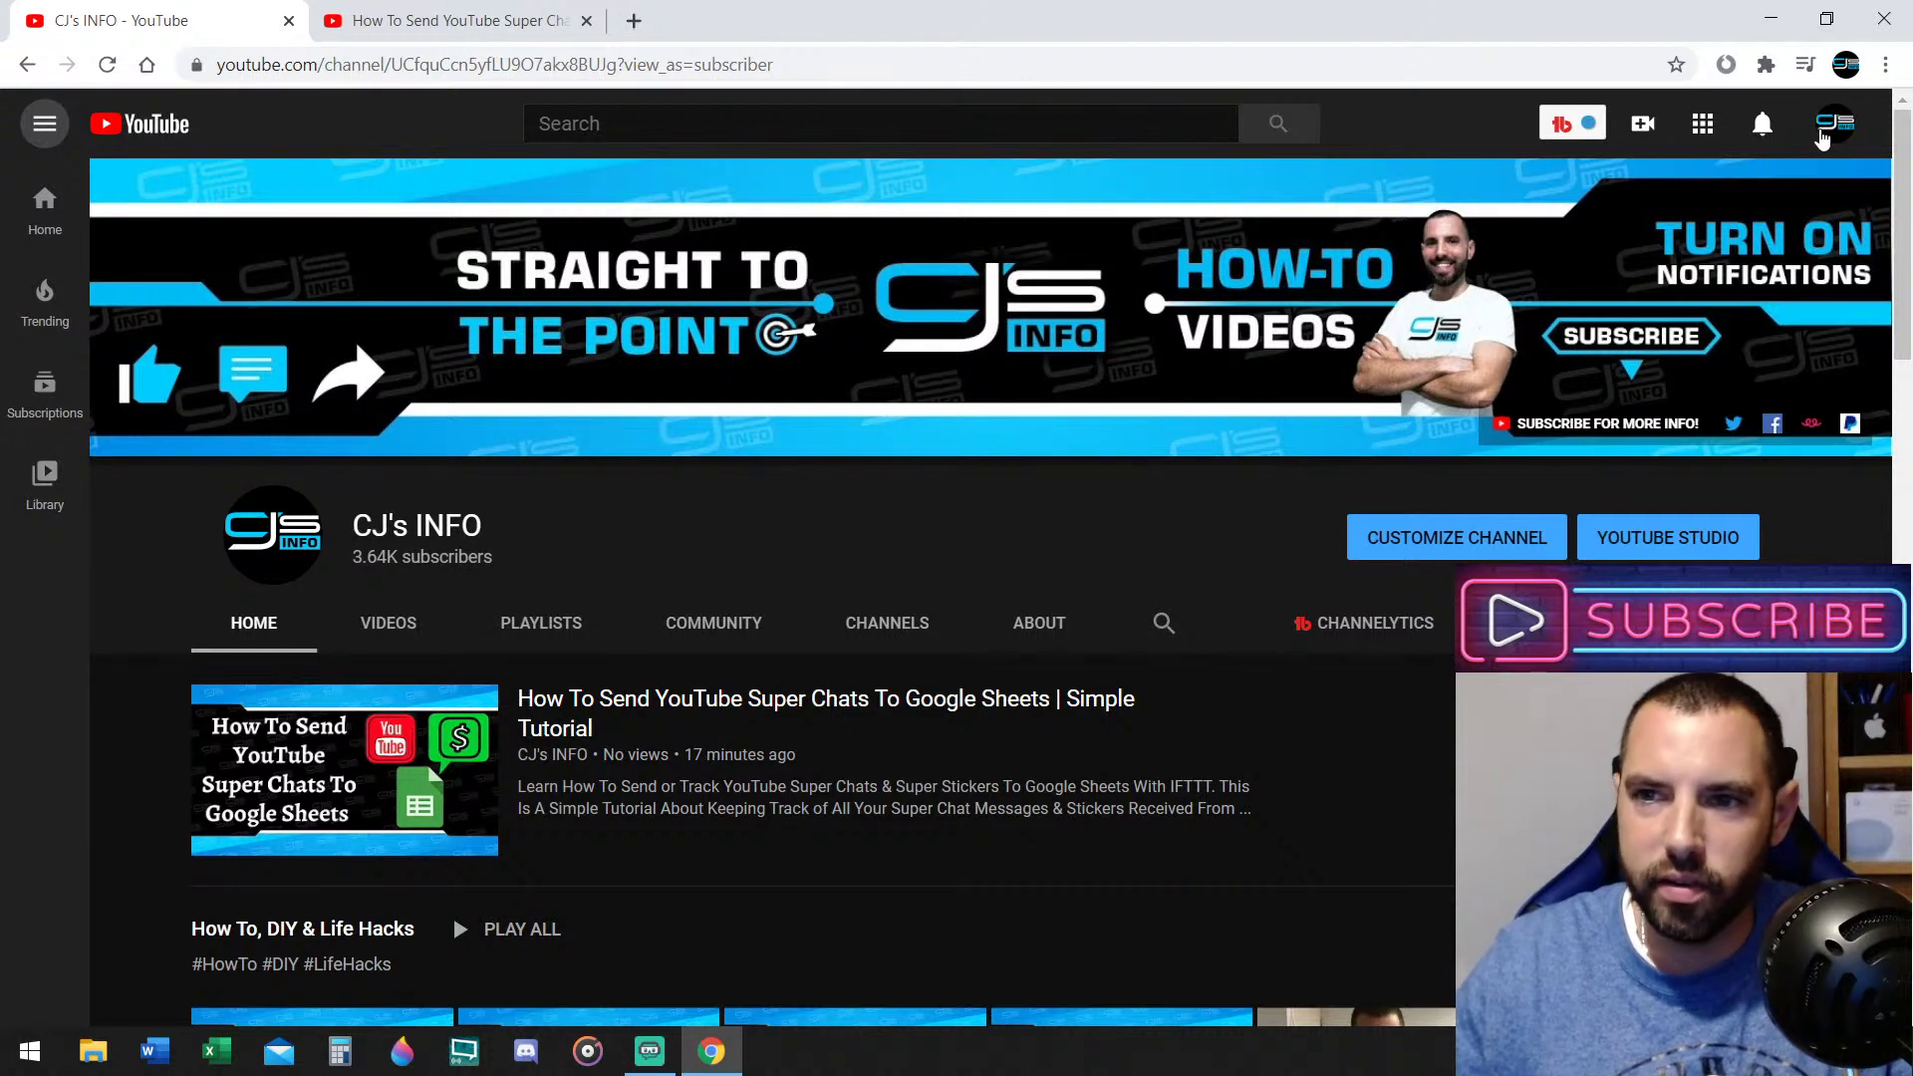
# Open YouTube Studio and review the channel's Monetization overview, with Video advertising and Supers
pyautogui.click(1823, 138)
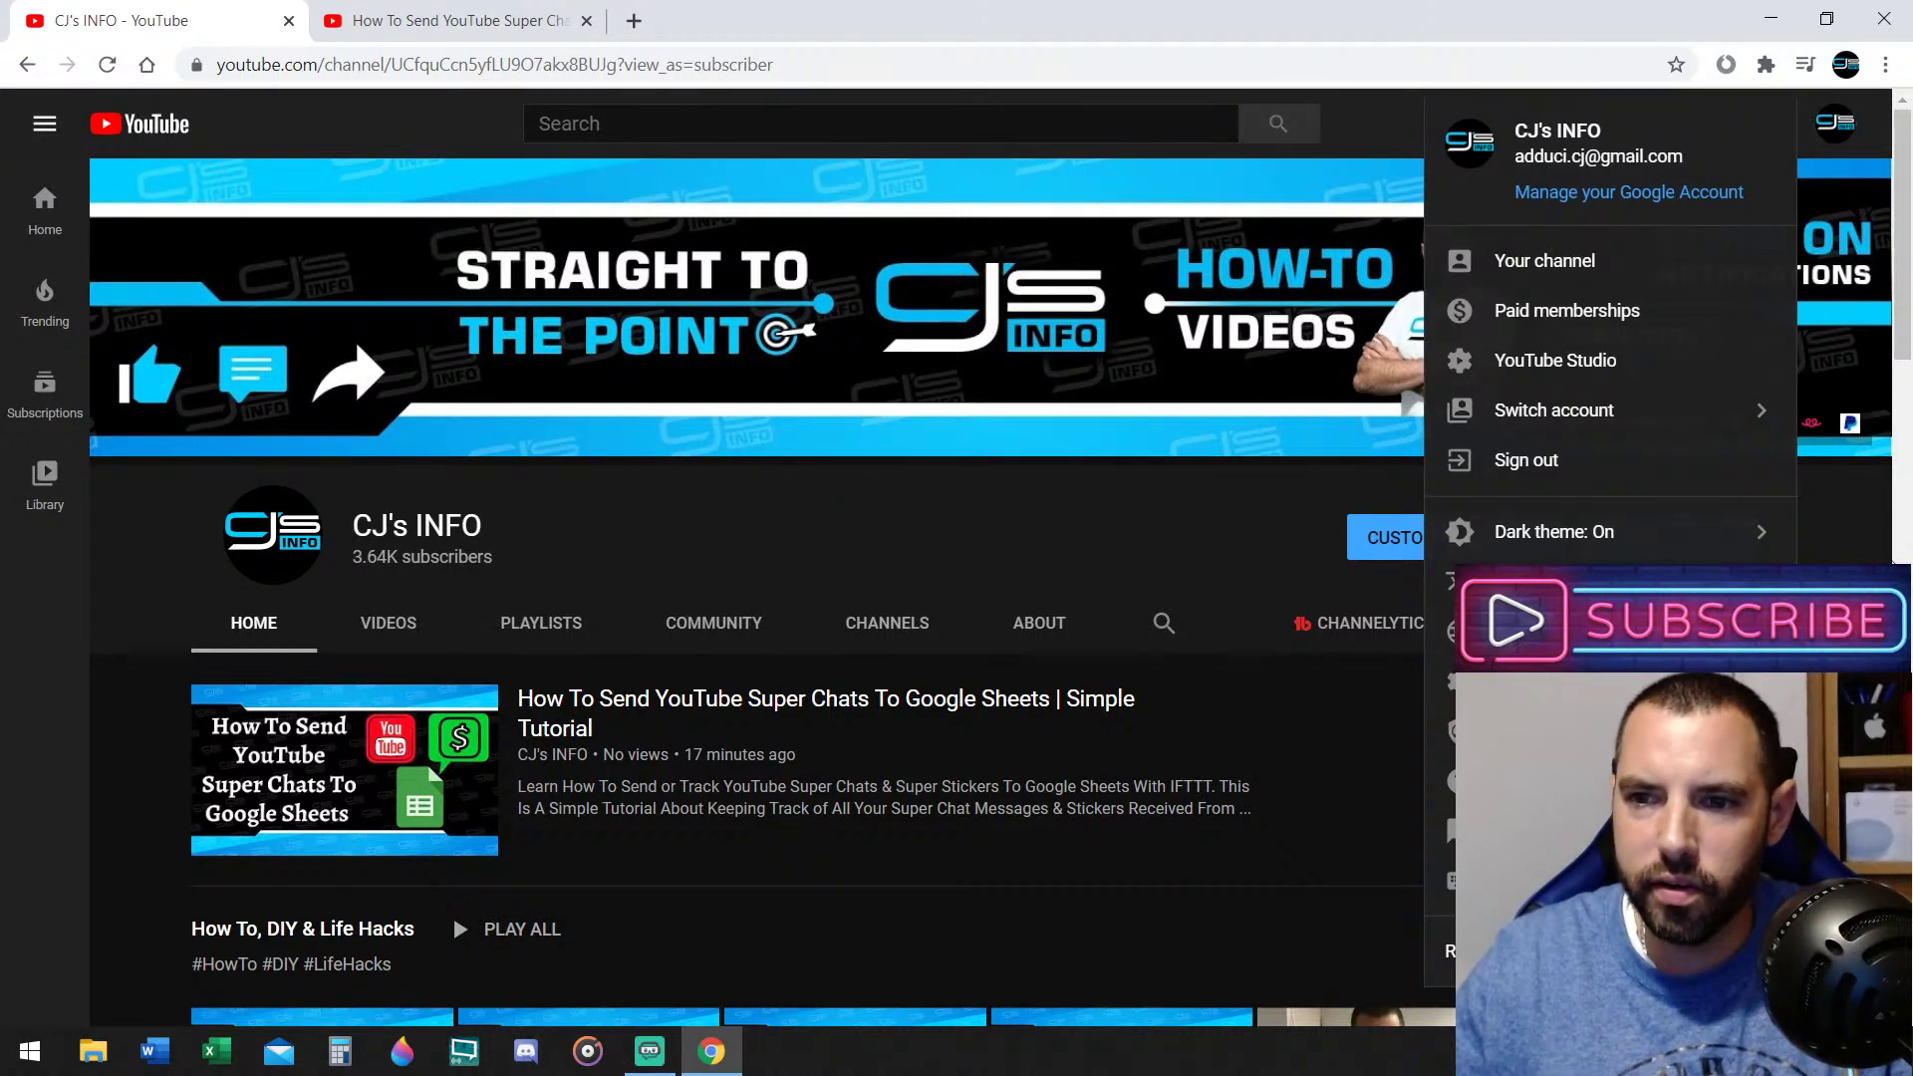
pyautogui.press('Escape')
pyautogui.click(1701, 543)
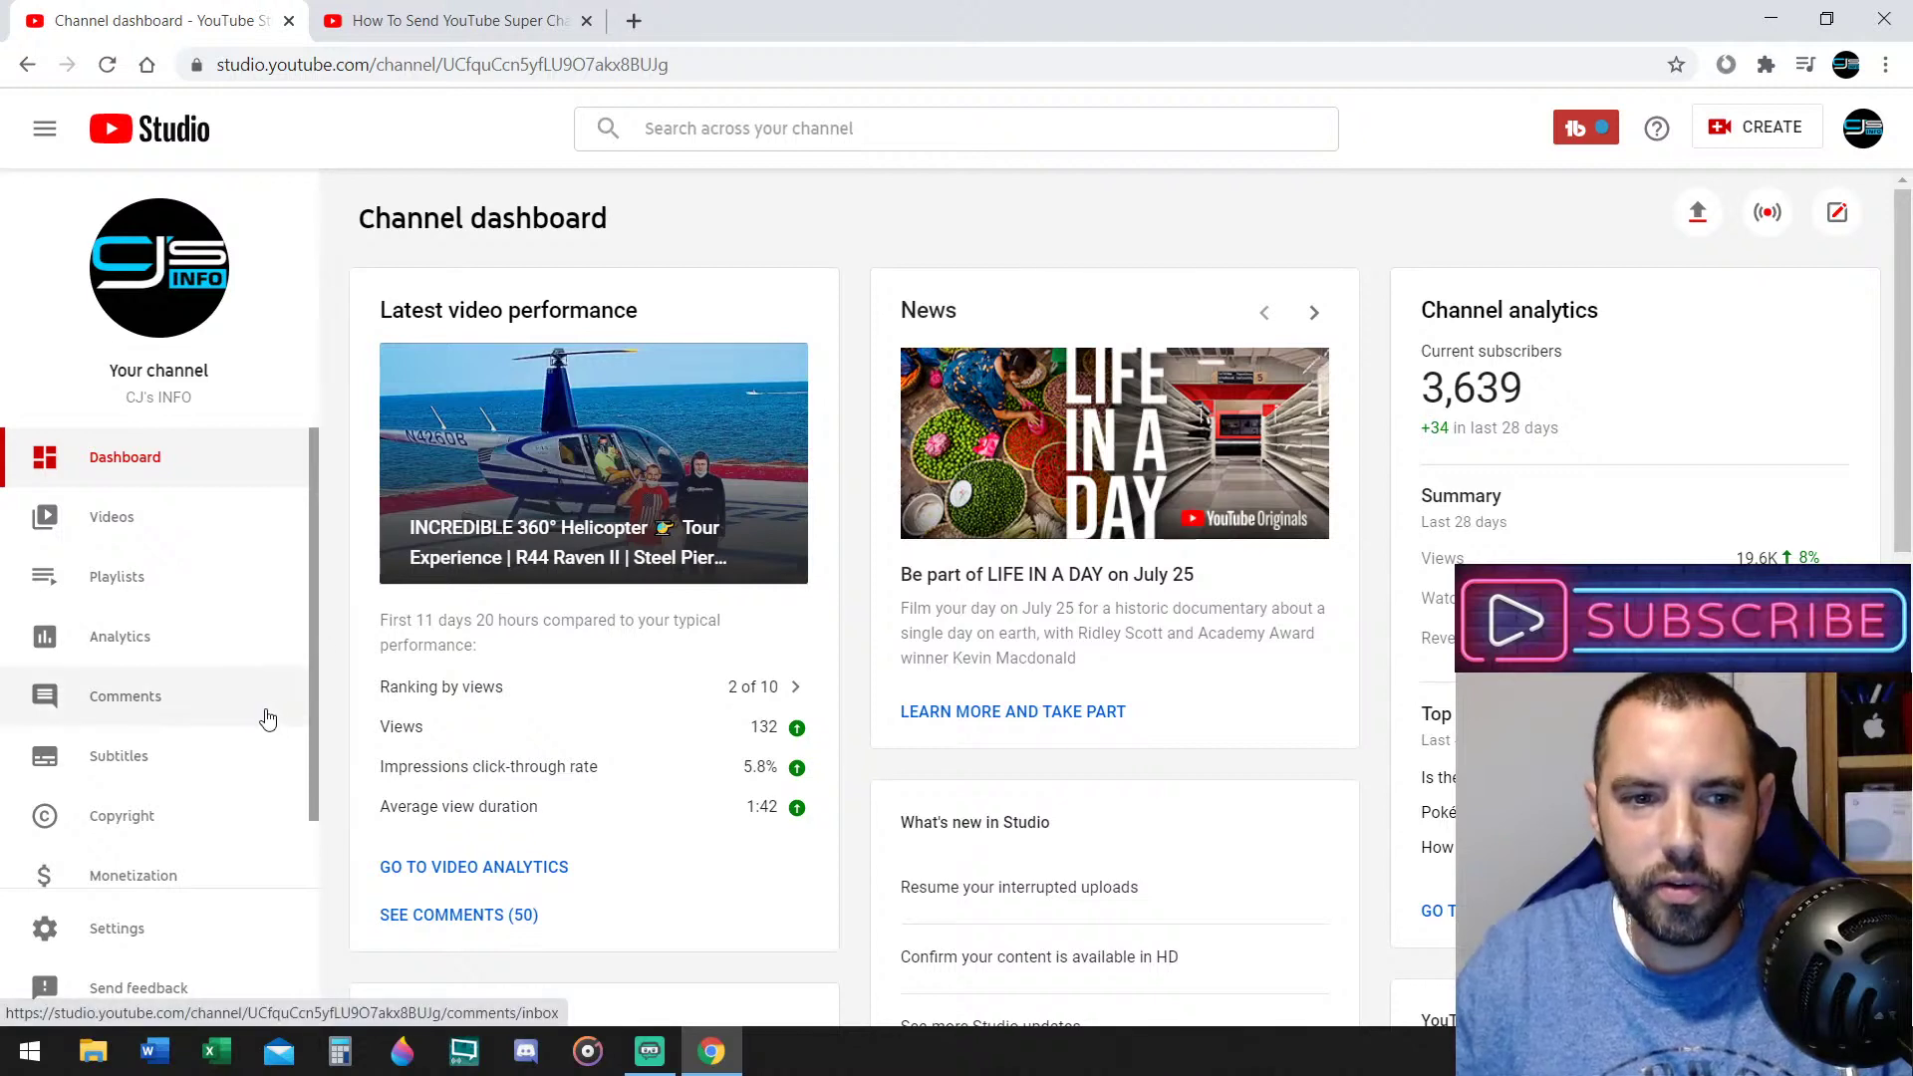
pyautogui.click(214, 882)
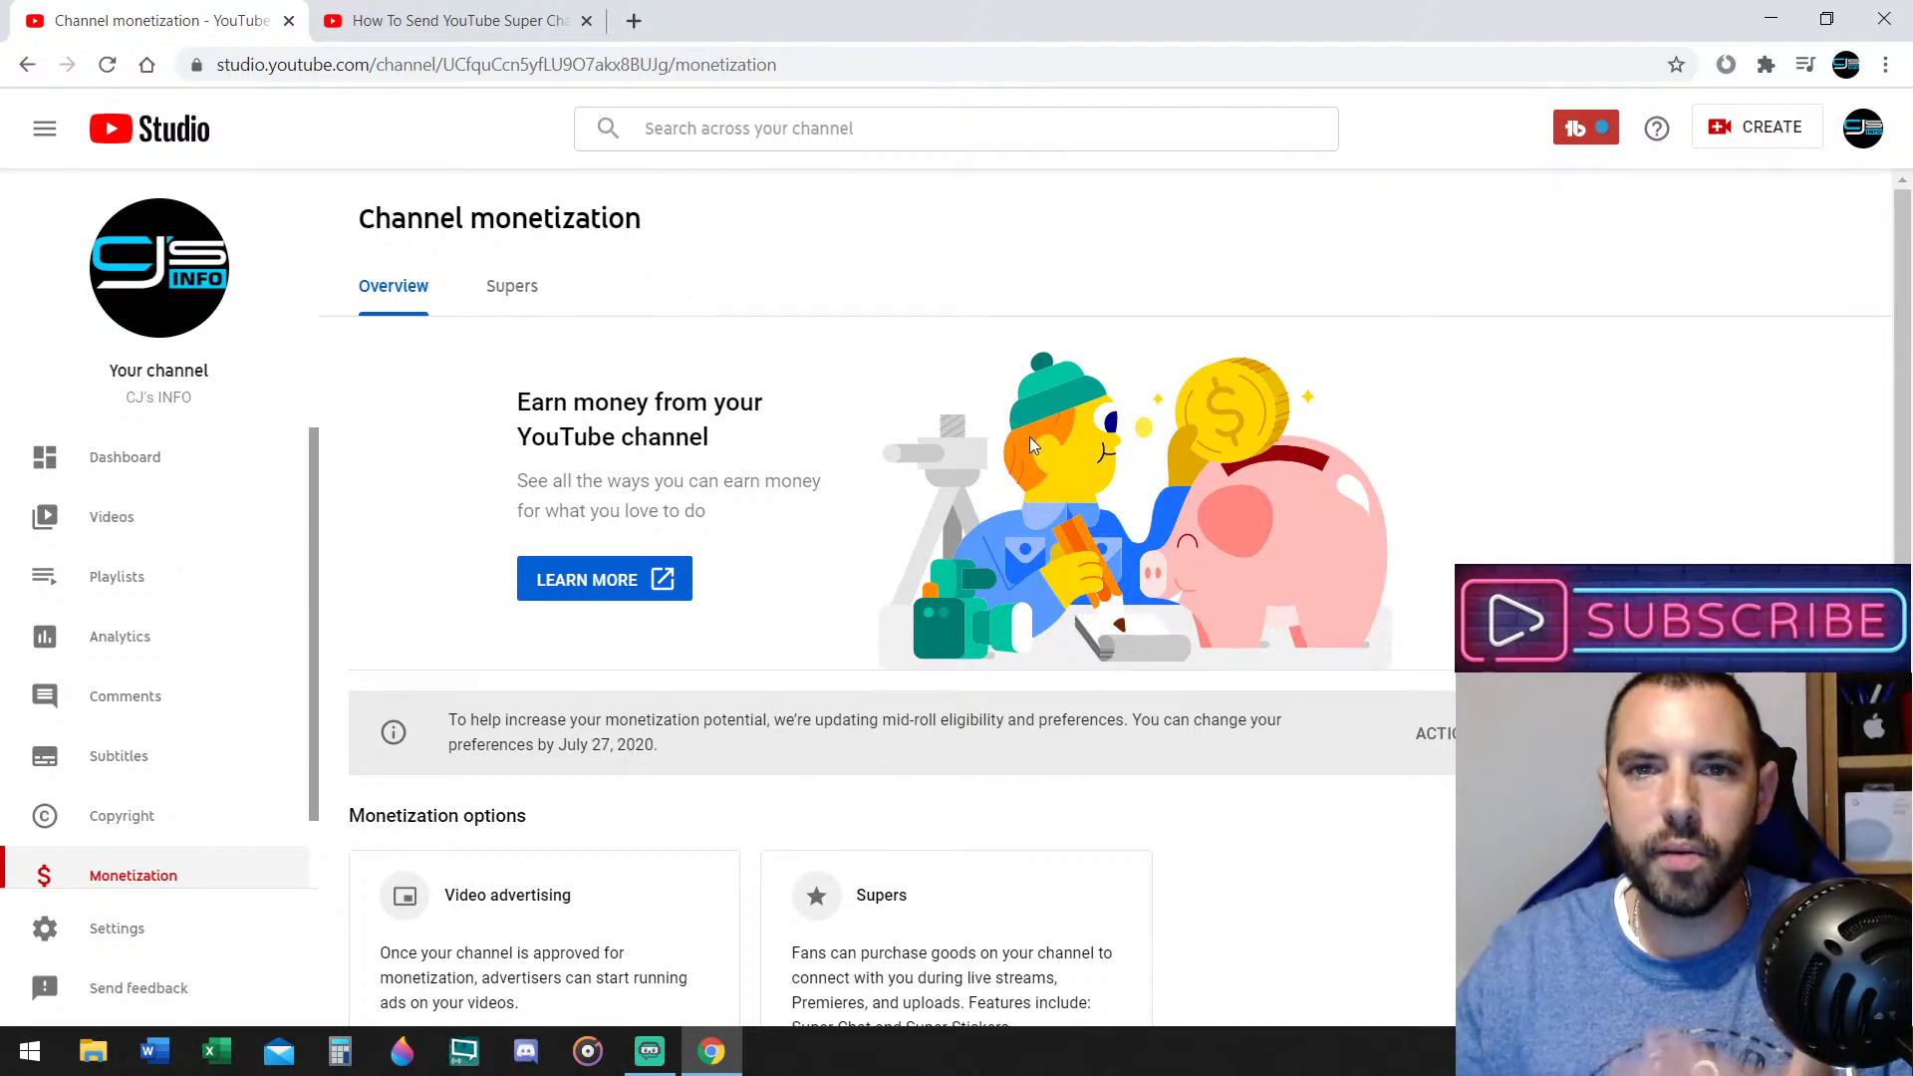
pyautogui.scroll(-3, 1032, 422)
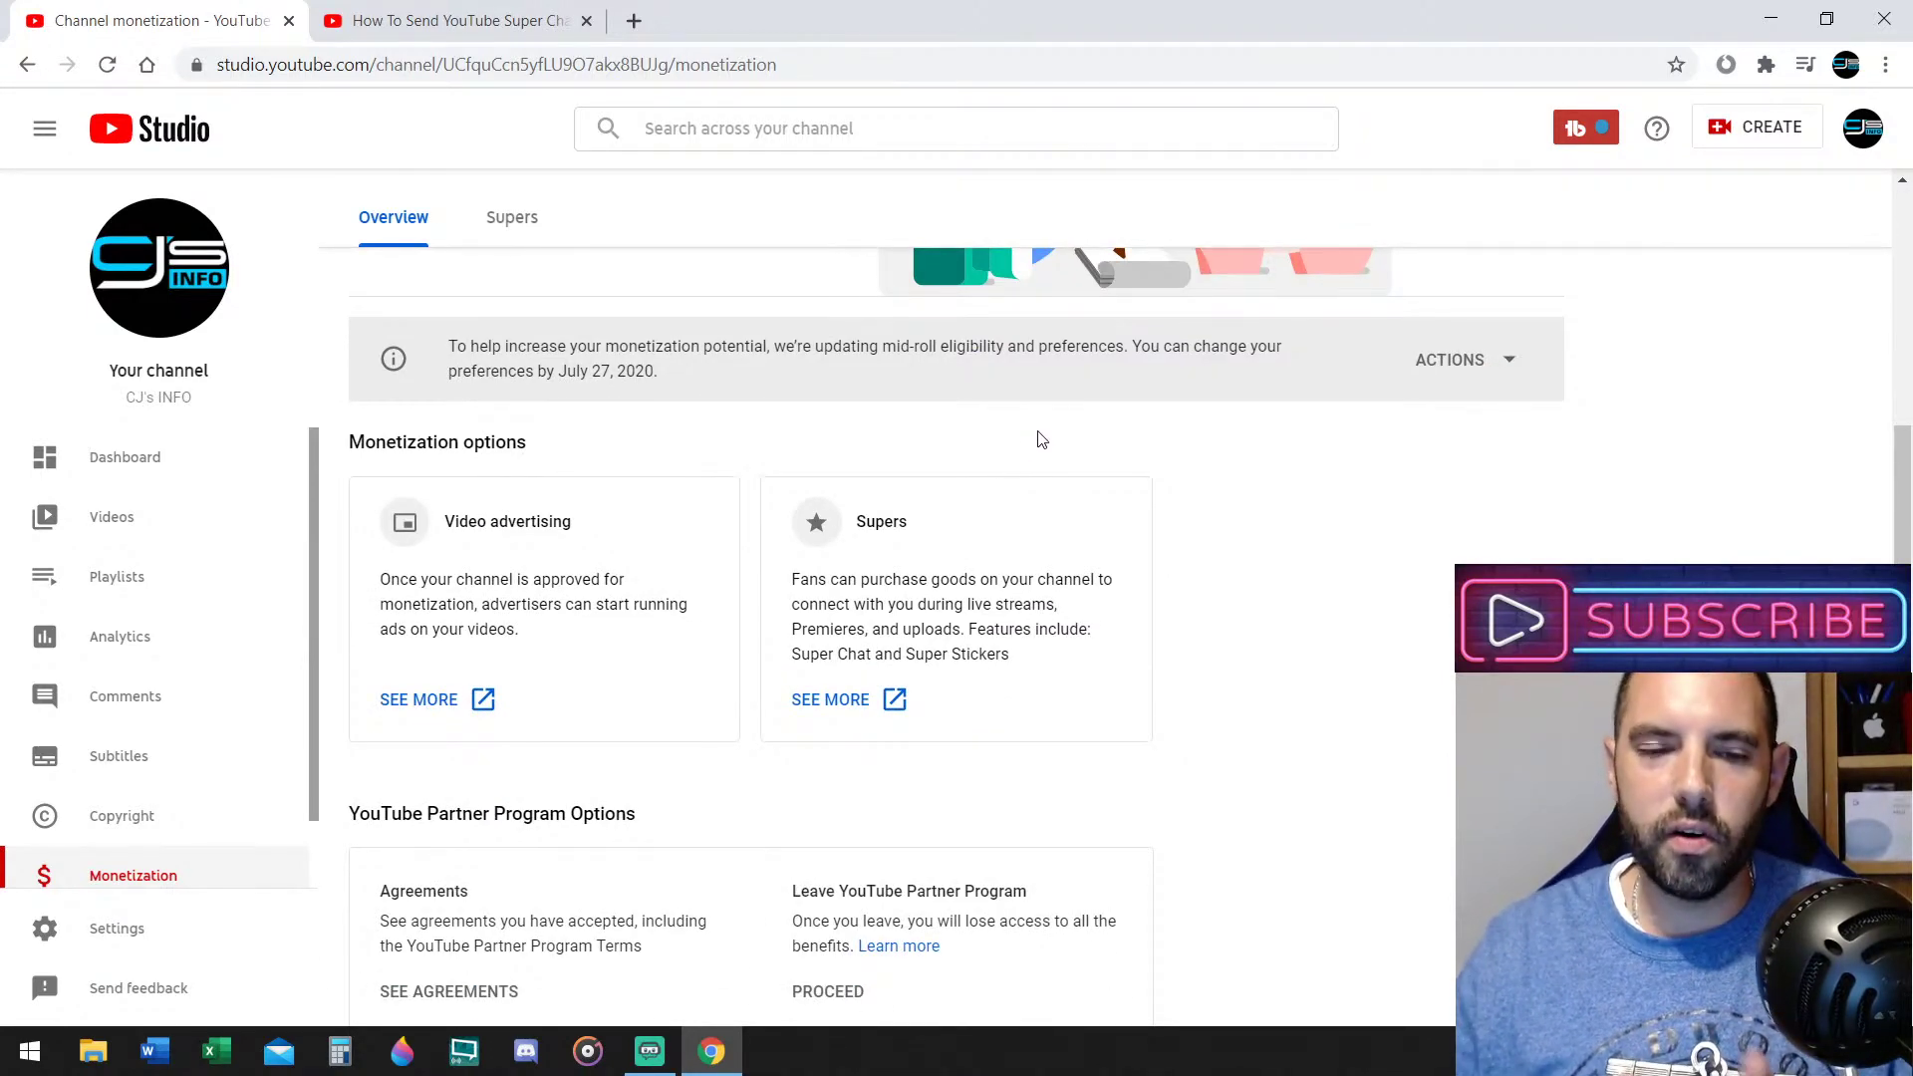
pyautogui.scroll(3, 630, 375)
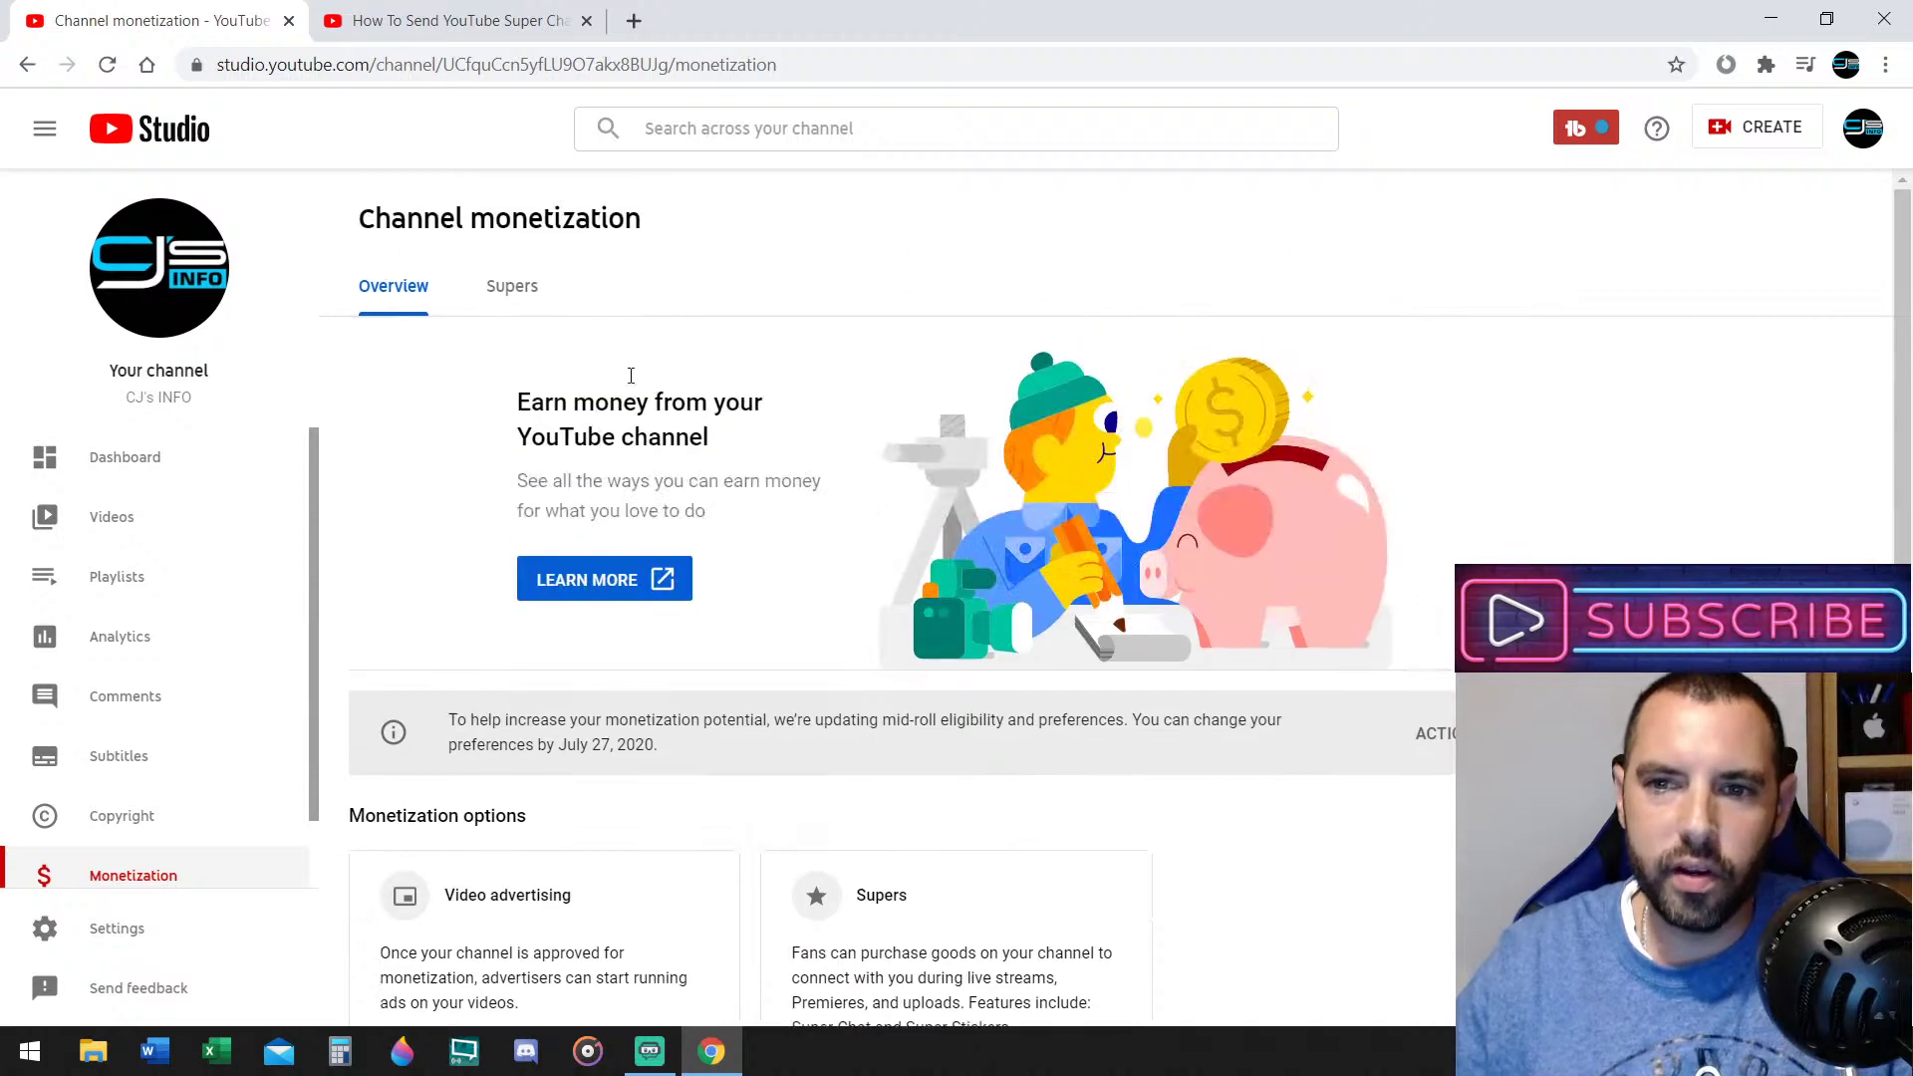
# Switch to the Supers tab and highlight the 'Your Super Chat and Stickers activity' heading
pyautogui.click(514, 294)
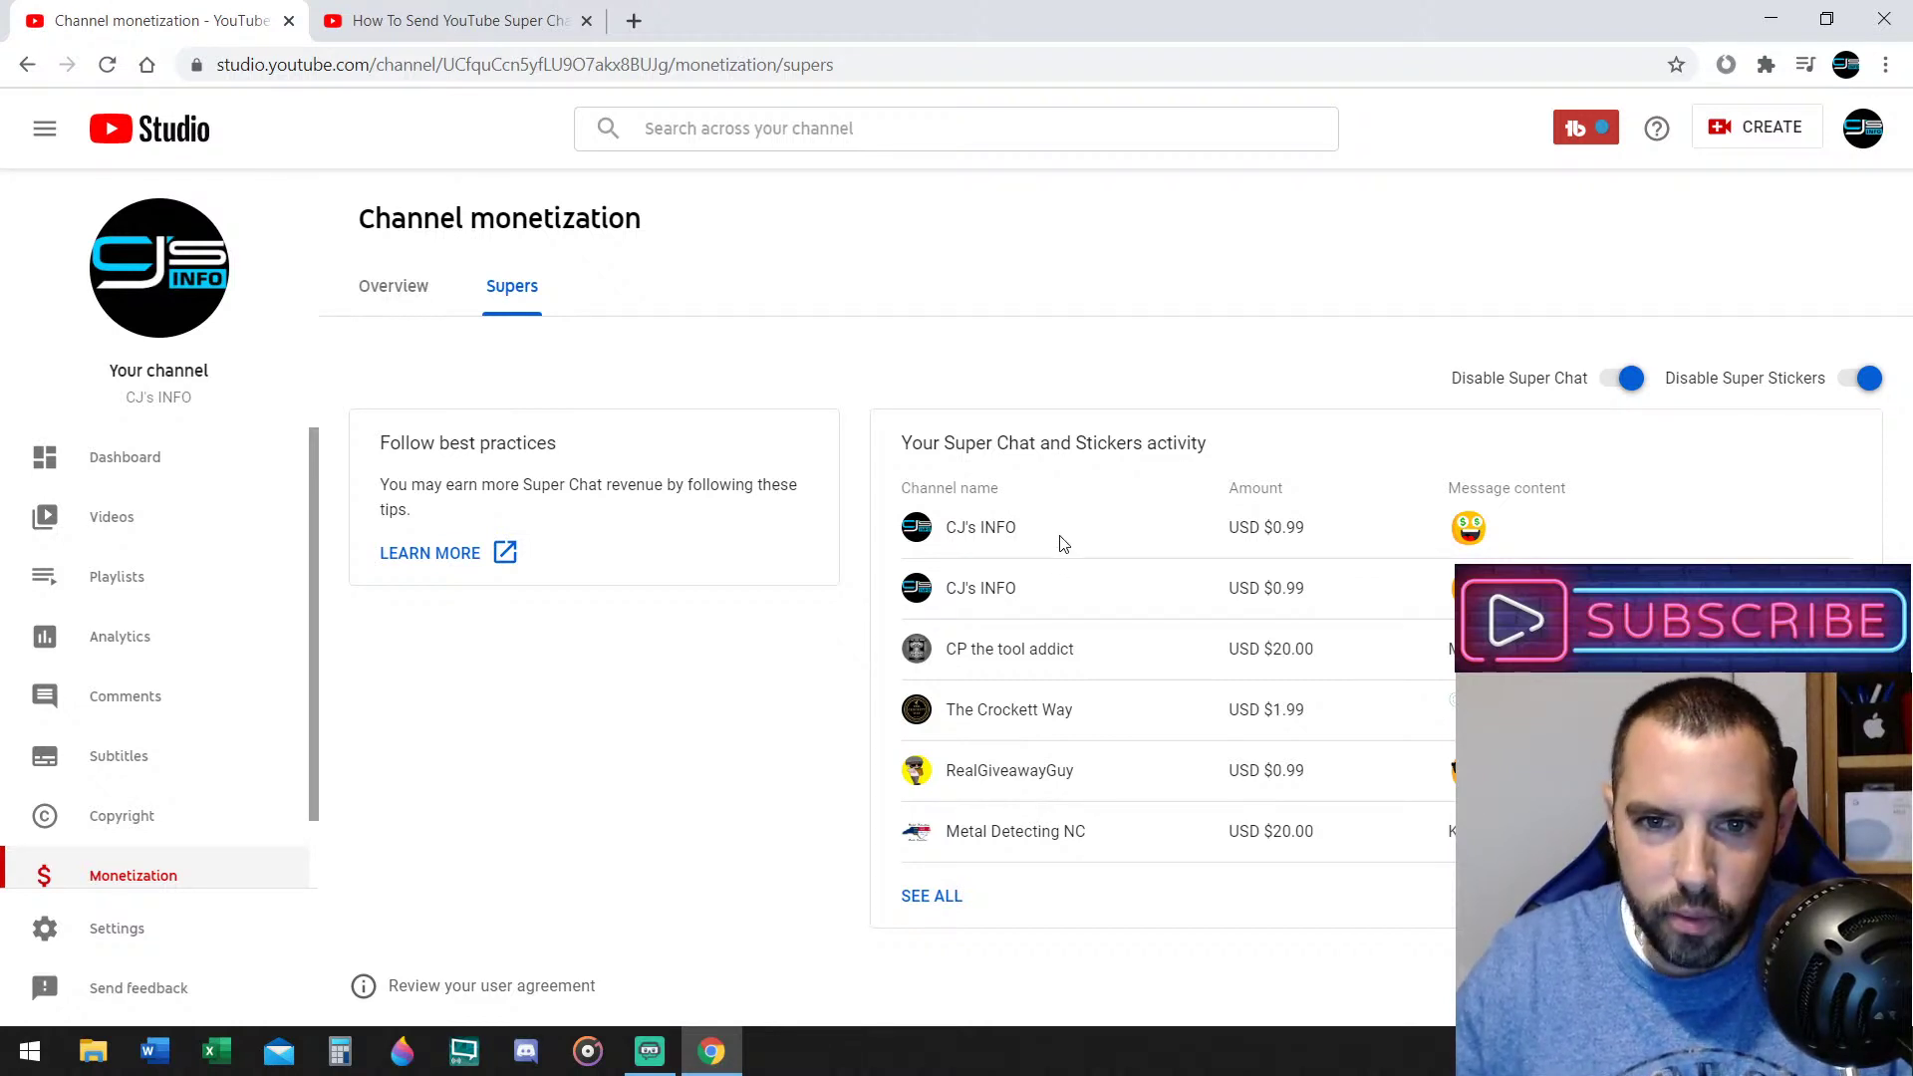
pyautogui.moveTo(902, 443); pyautogui.dragTo(1243, 450)
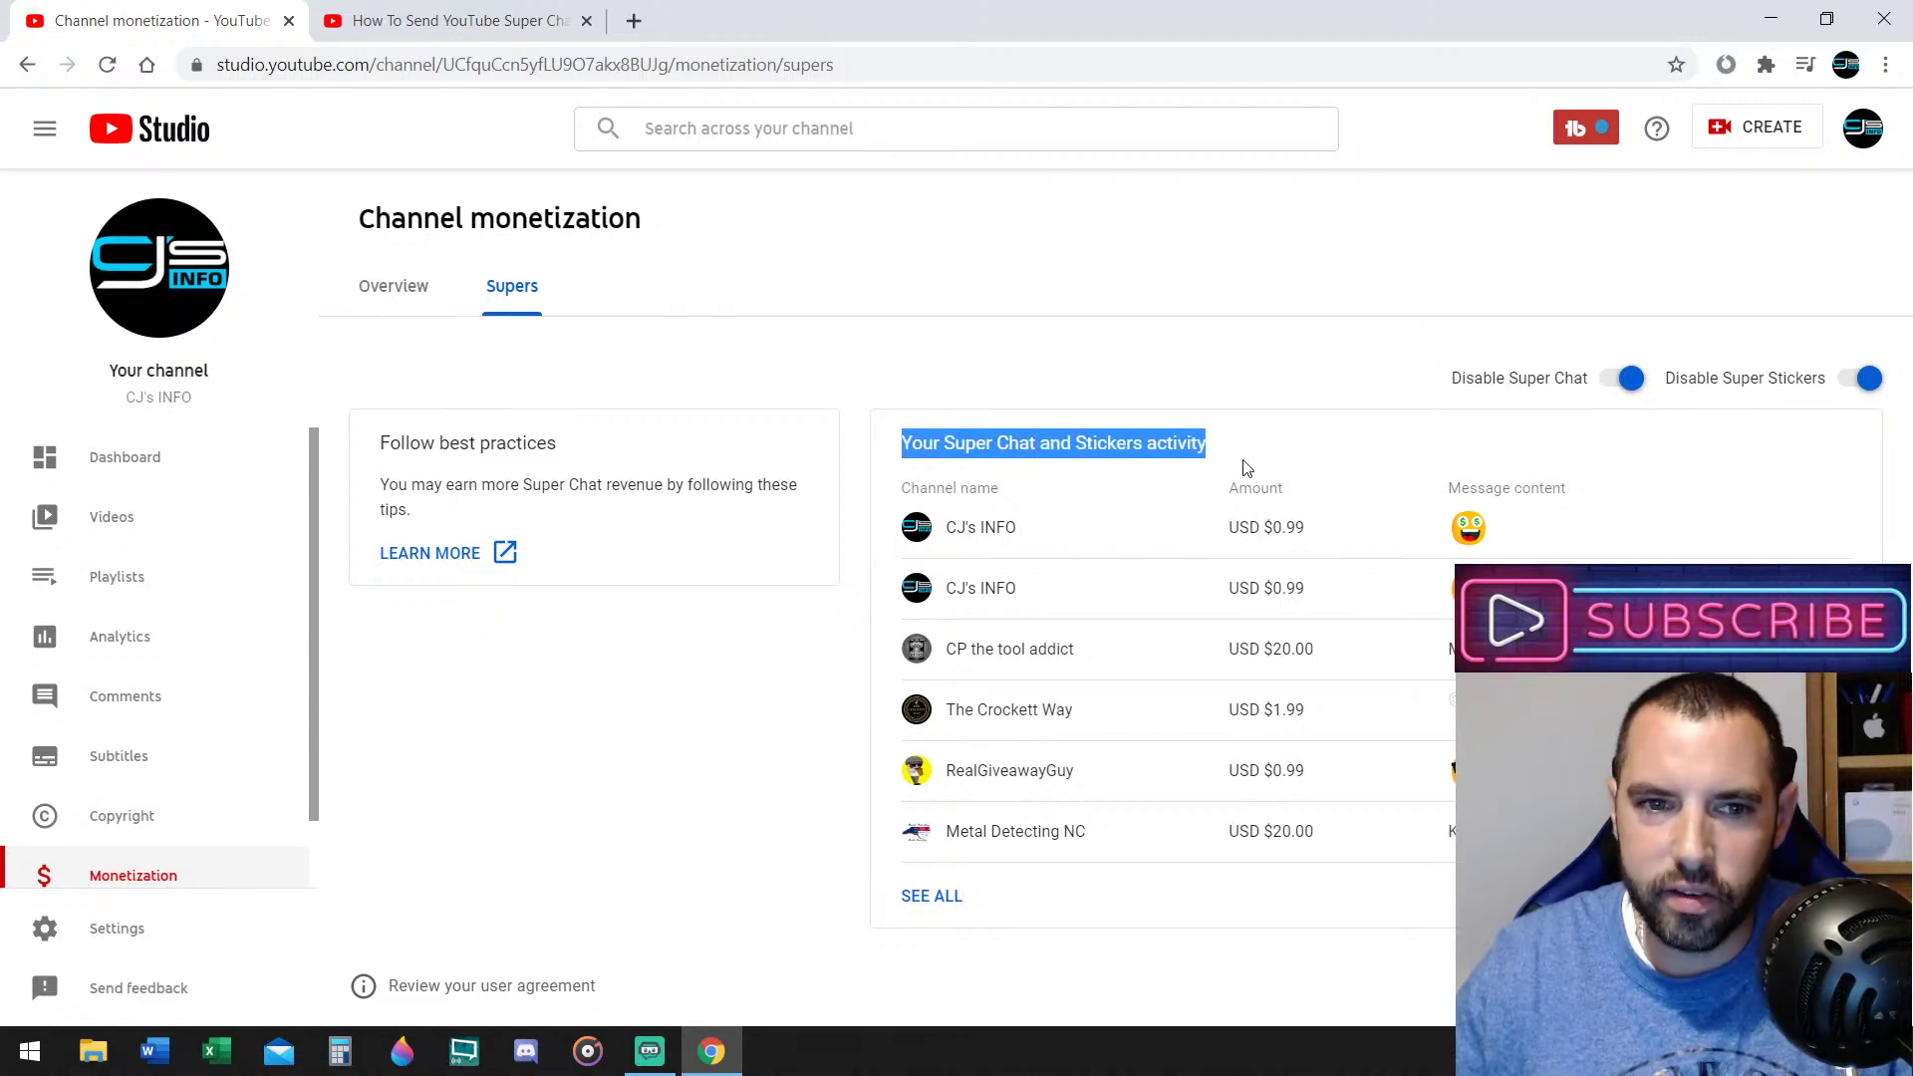
pyautogui.click(1246, 465)
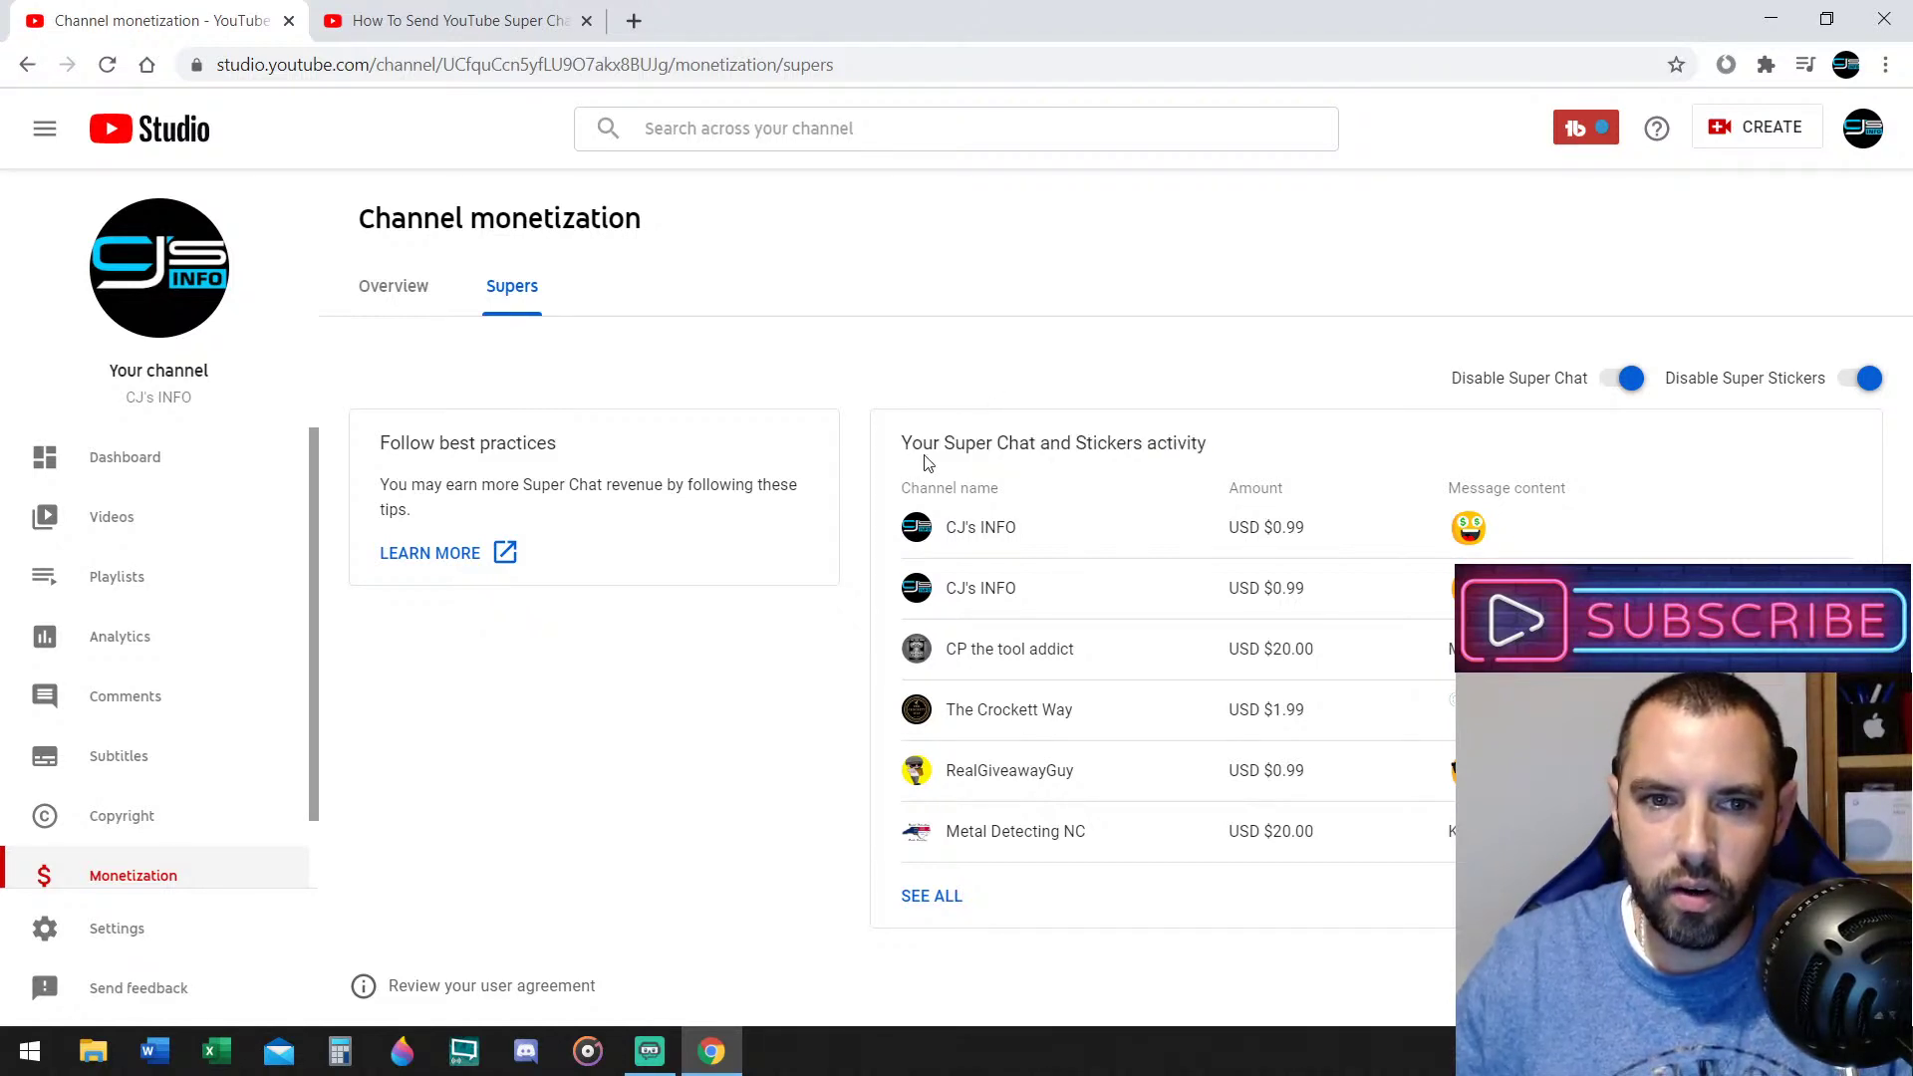
pyautogui.moveTo(905, 448); pyautogui.dragTo(1251, 444)
pyautogui.click(1253, 449)
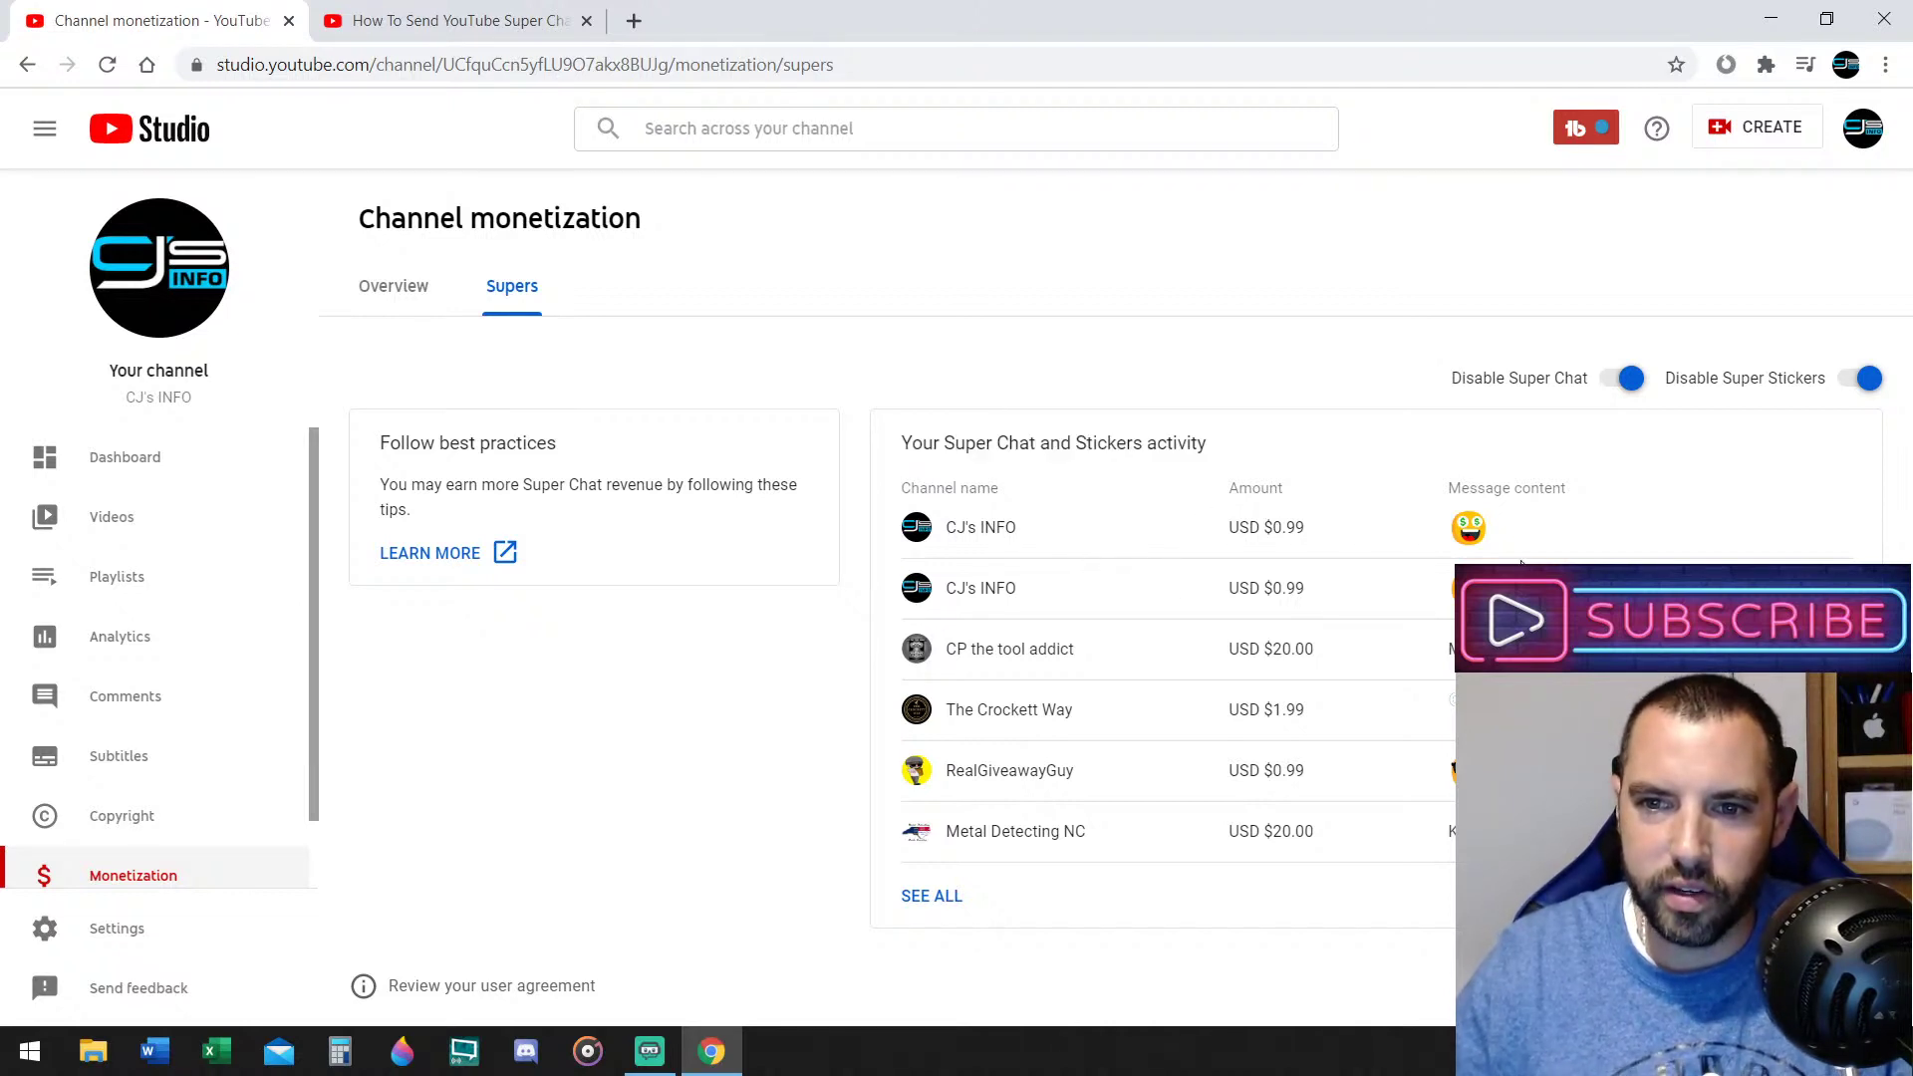
# Open SEE ALL to list every Super Chat and Sticker purchase since Feb.28,2018
pyautogui.click(941, 896)
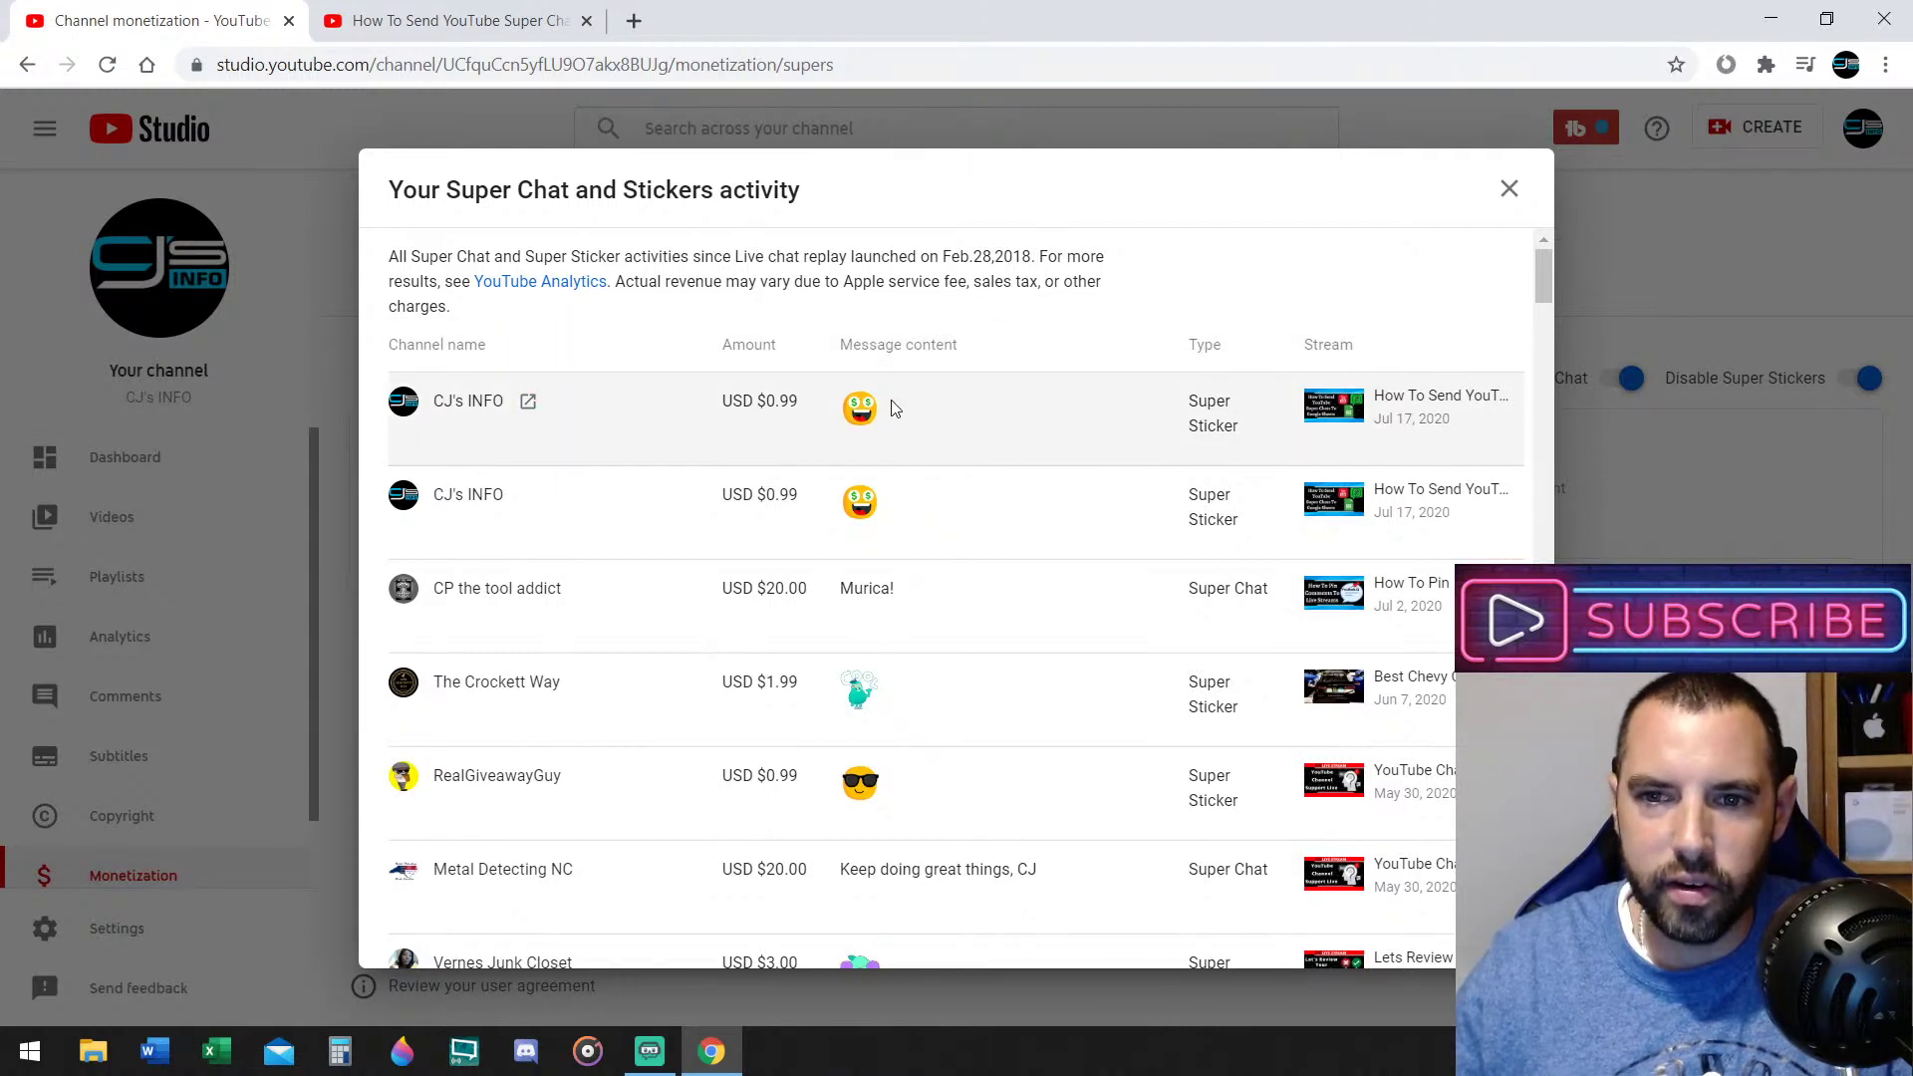
# Select and copy all rows of the activity list, then launch Excel
pyautogui.moveTo(387, 403); pyautogui.dragTo(1295, 986)
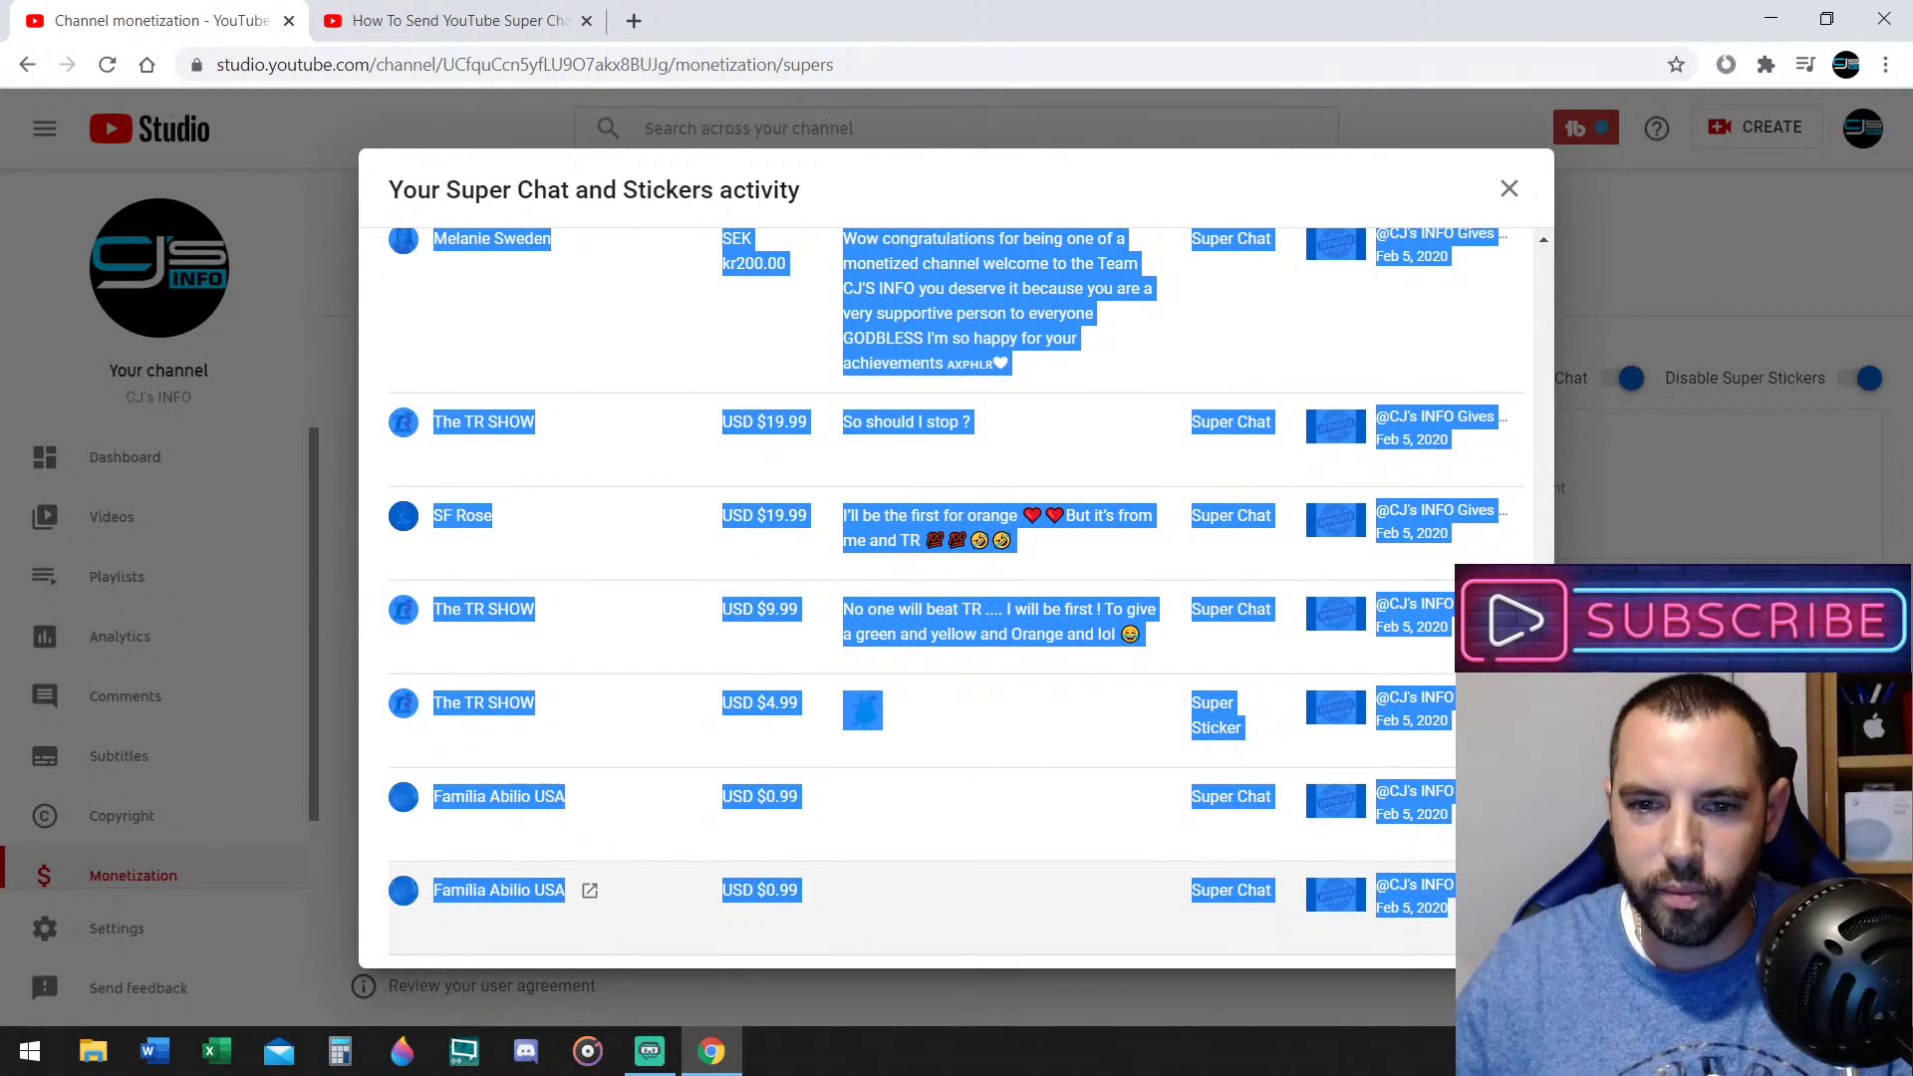
pyautogui.rightClick(1410, 520)
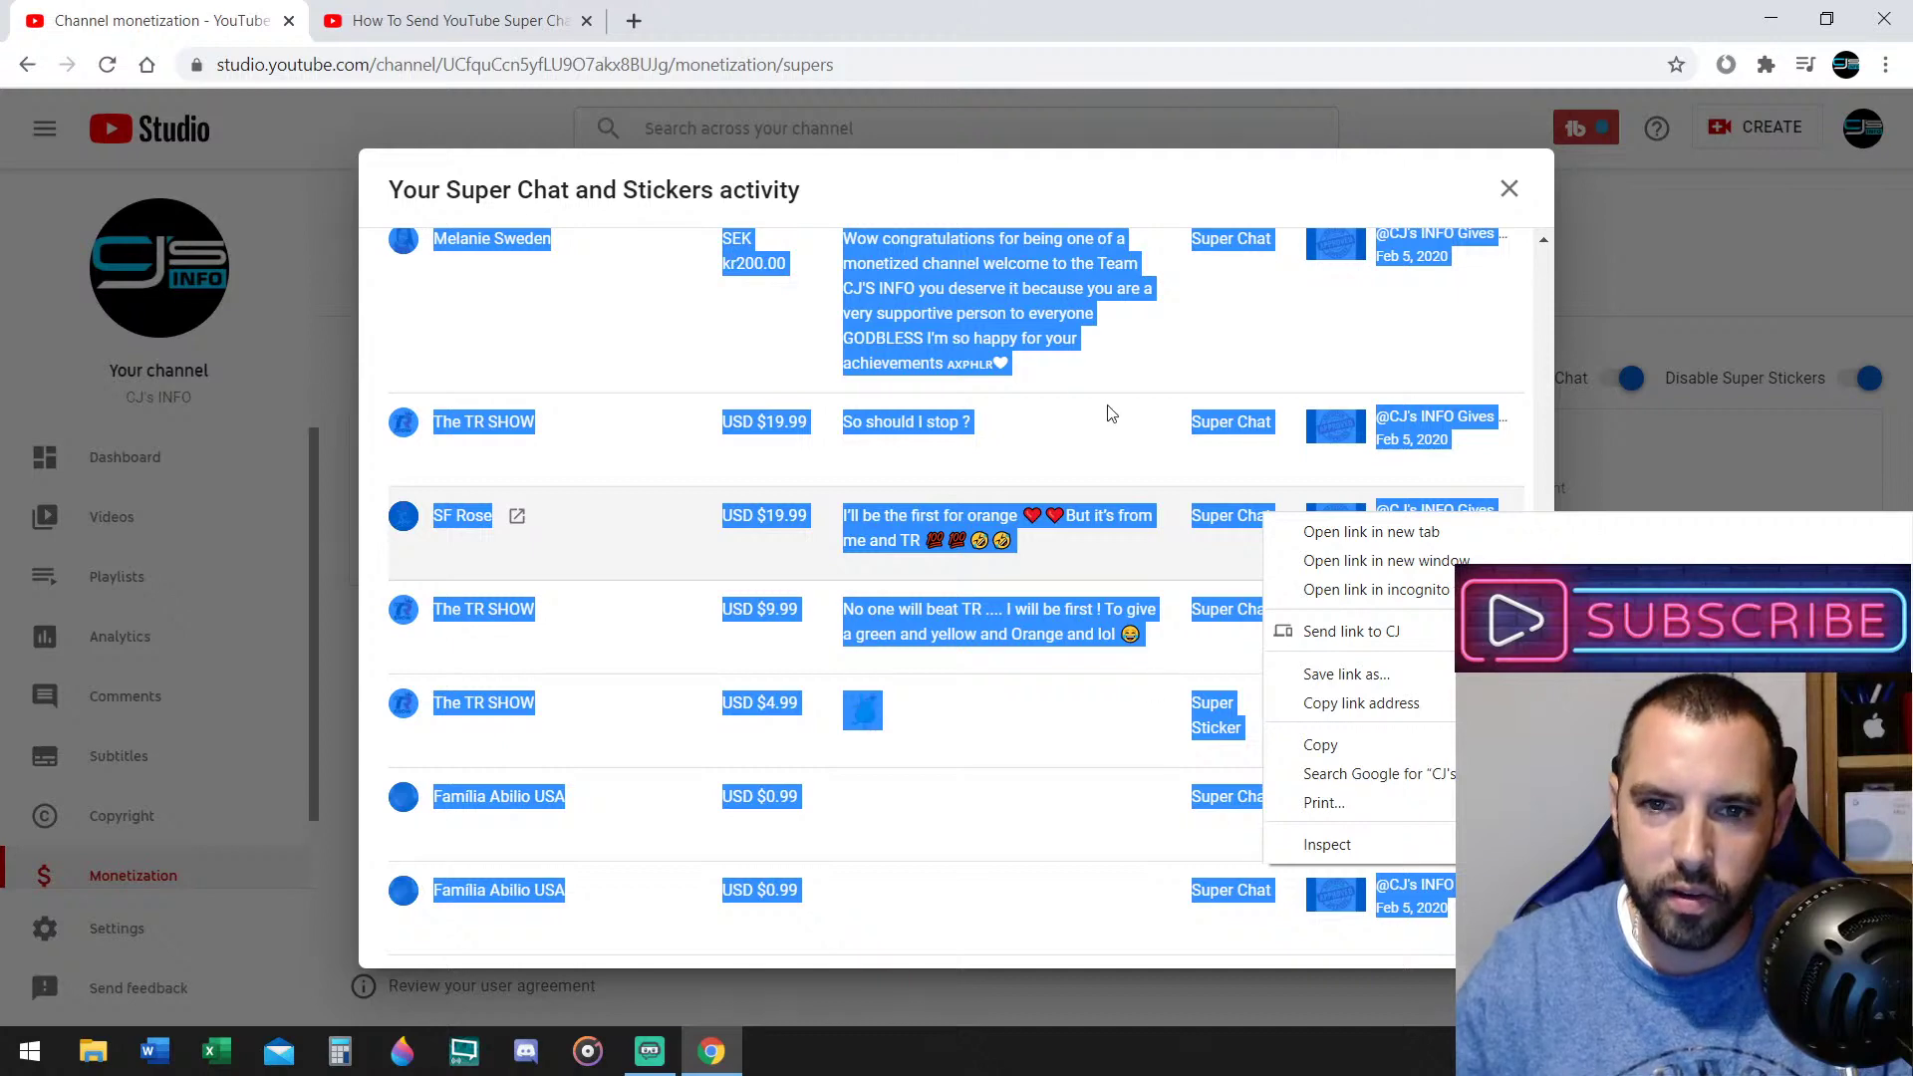
pyautogui.click(1010, 331)
pyautogui.rightClick(995, 303)
pyautogui.click(1033, 319)
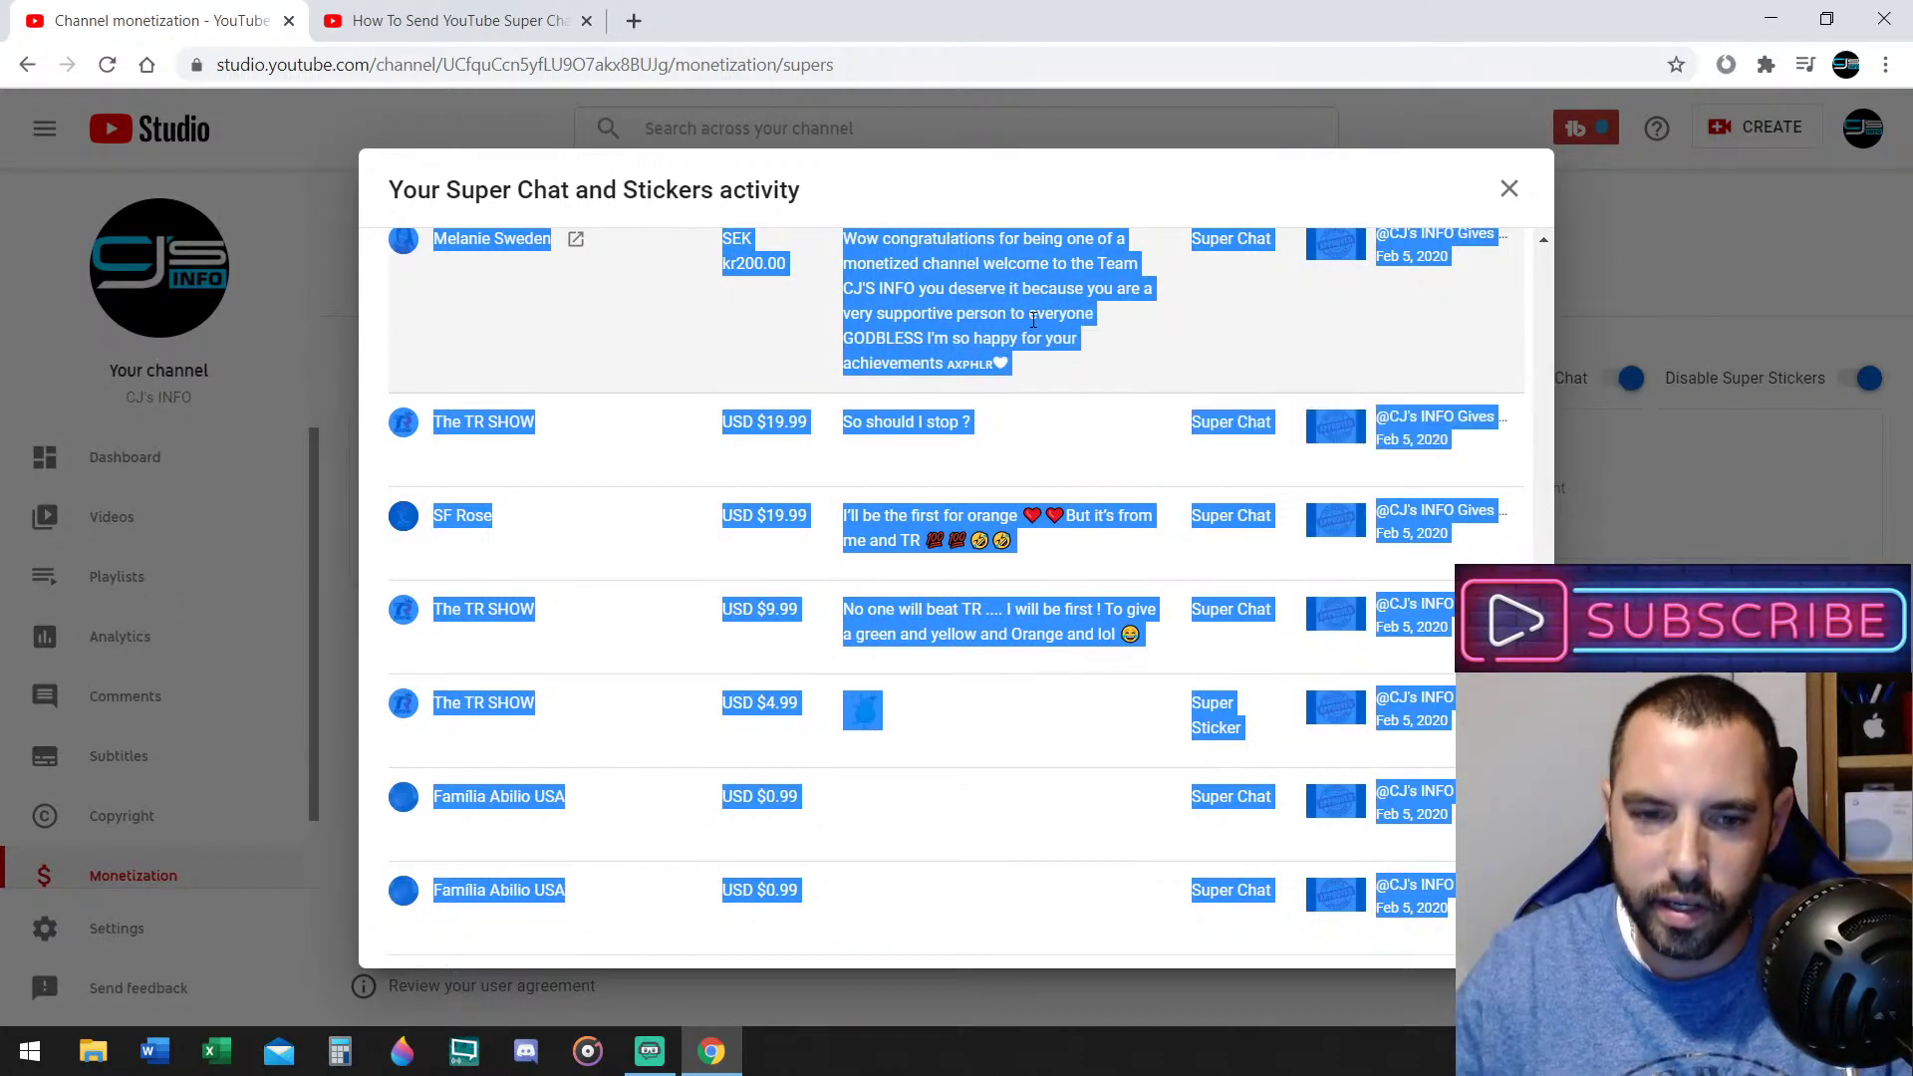
pyautogui.click(217, 1050)
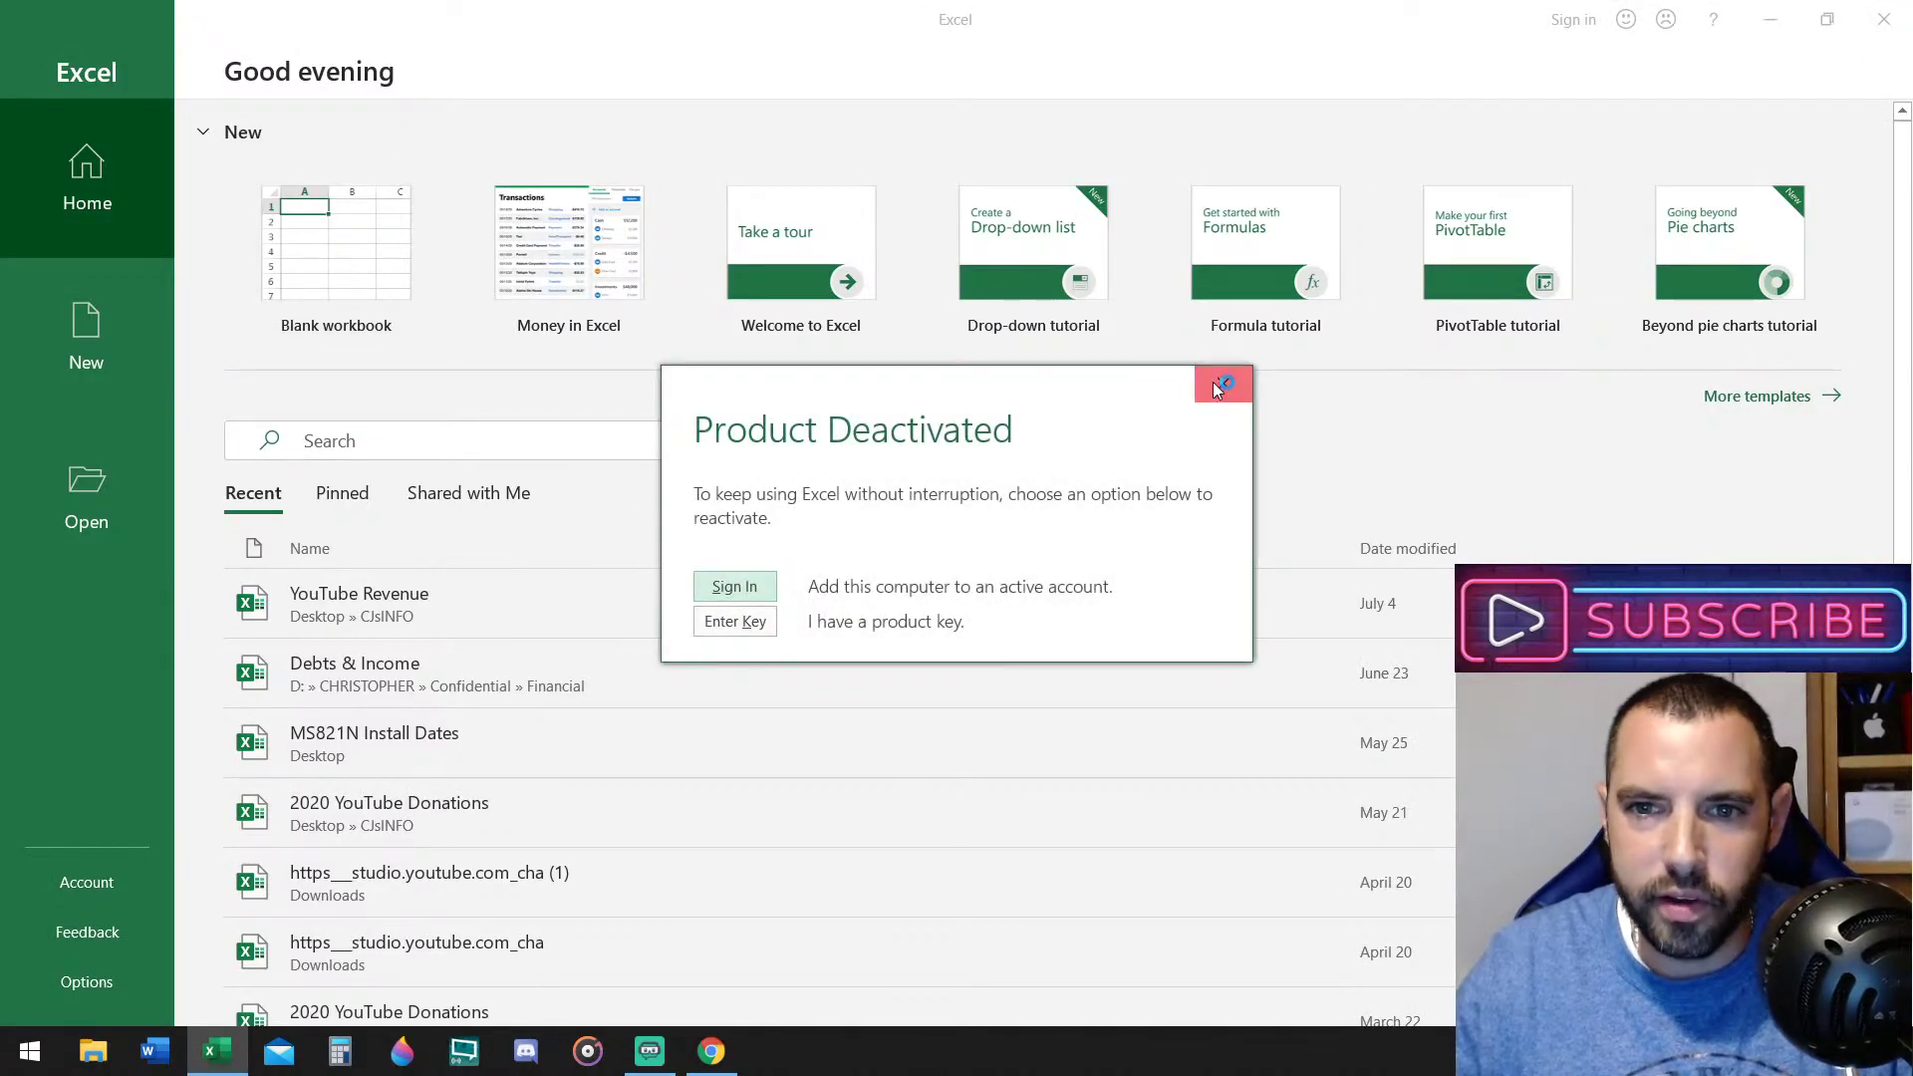
# Dismiss the deactivation notice and paste the activity into A1 with Keep Source Formatting
pyautogui.click(1214, 387)
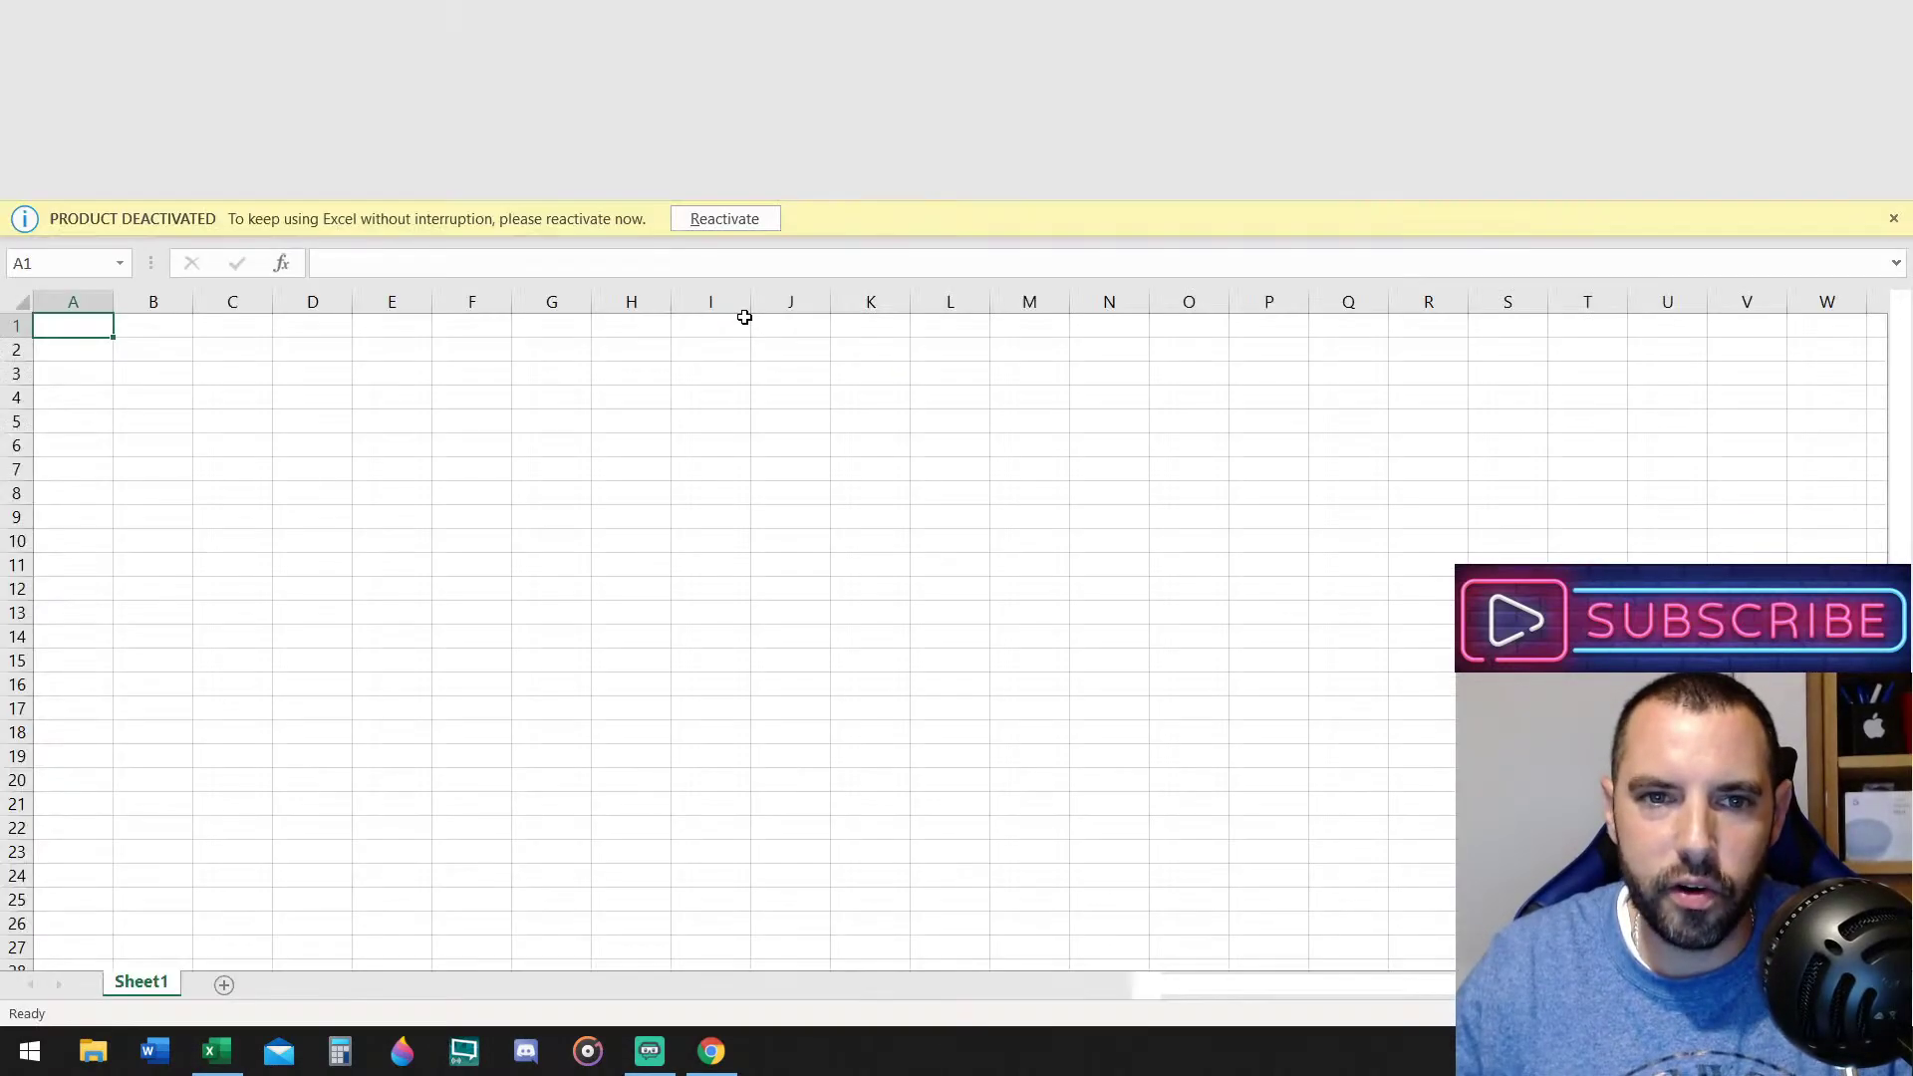
pyautogui.rightClick(105, 329)
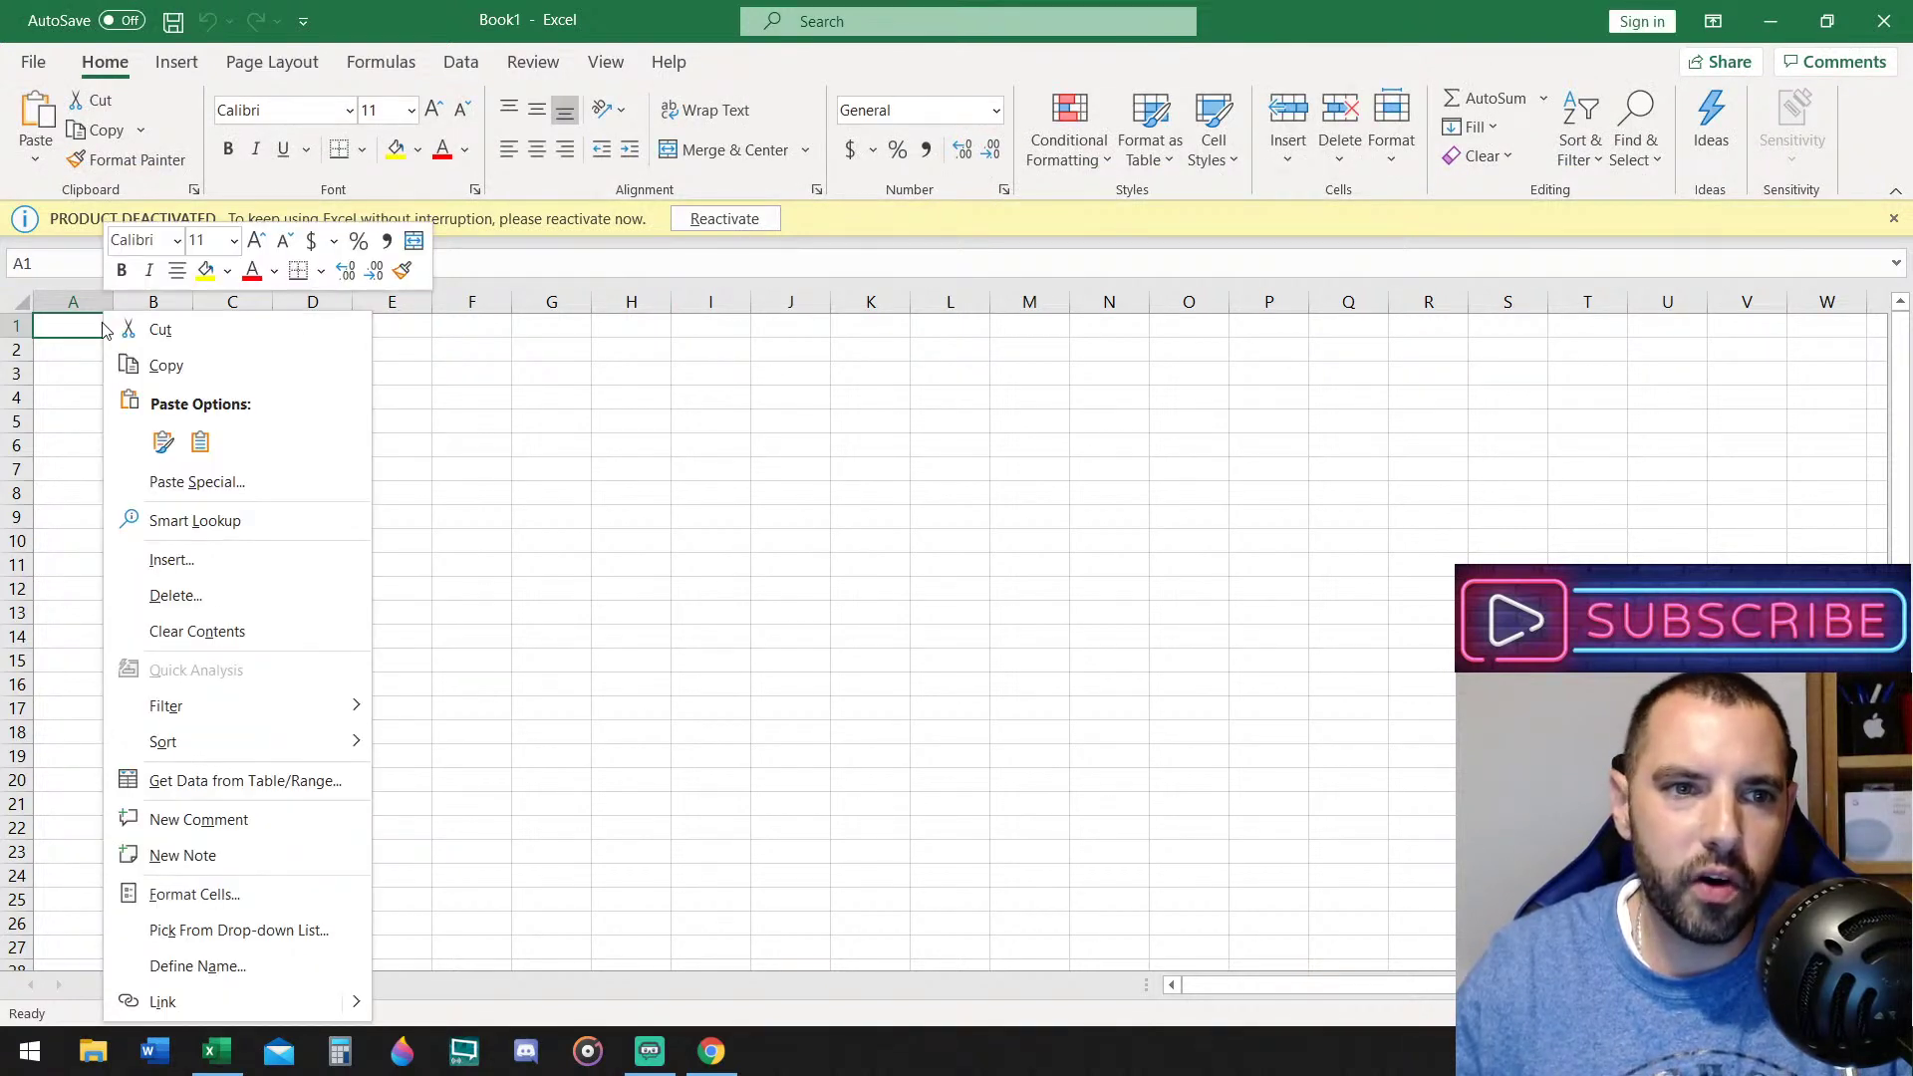
pyautogui.click(165, 443)
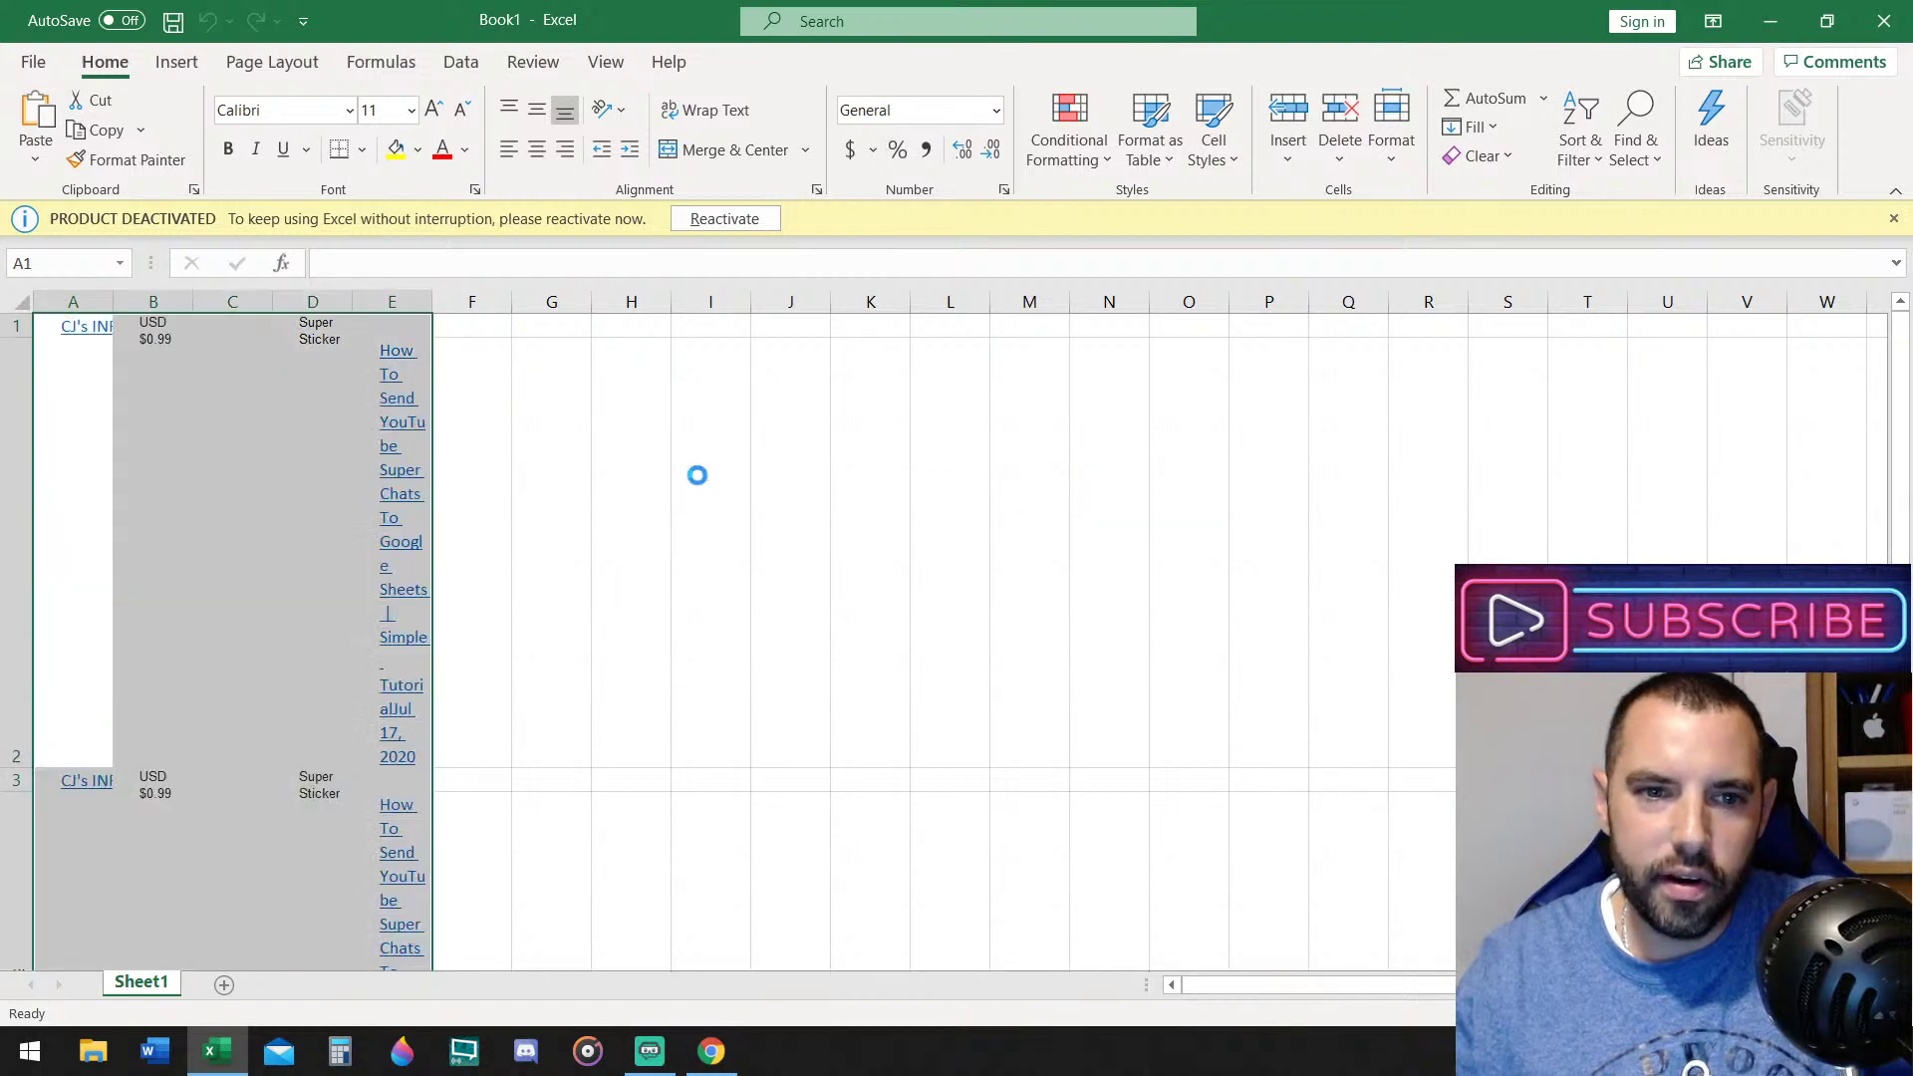
pyautogui.click(615, 459)
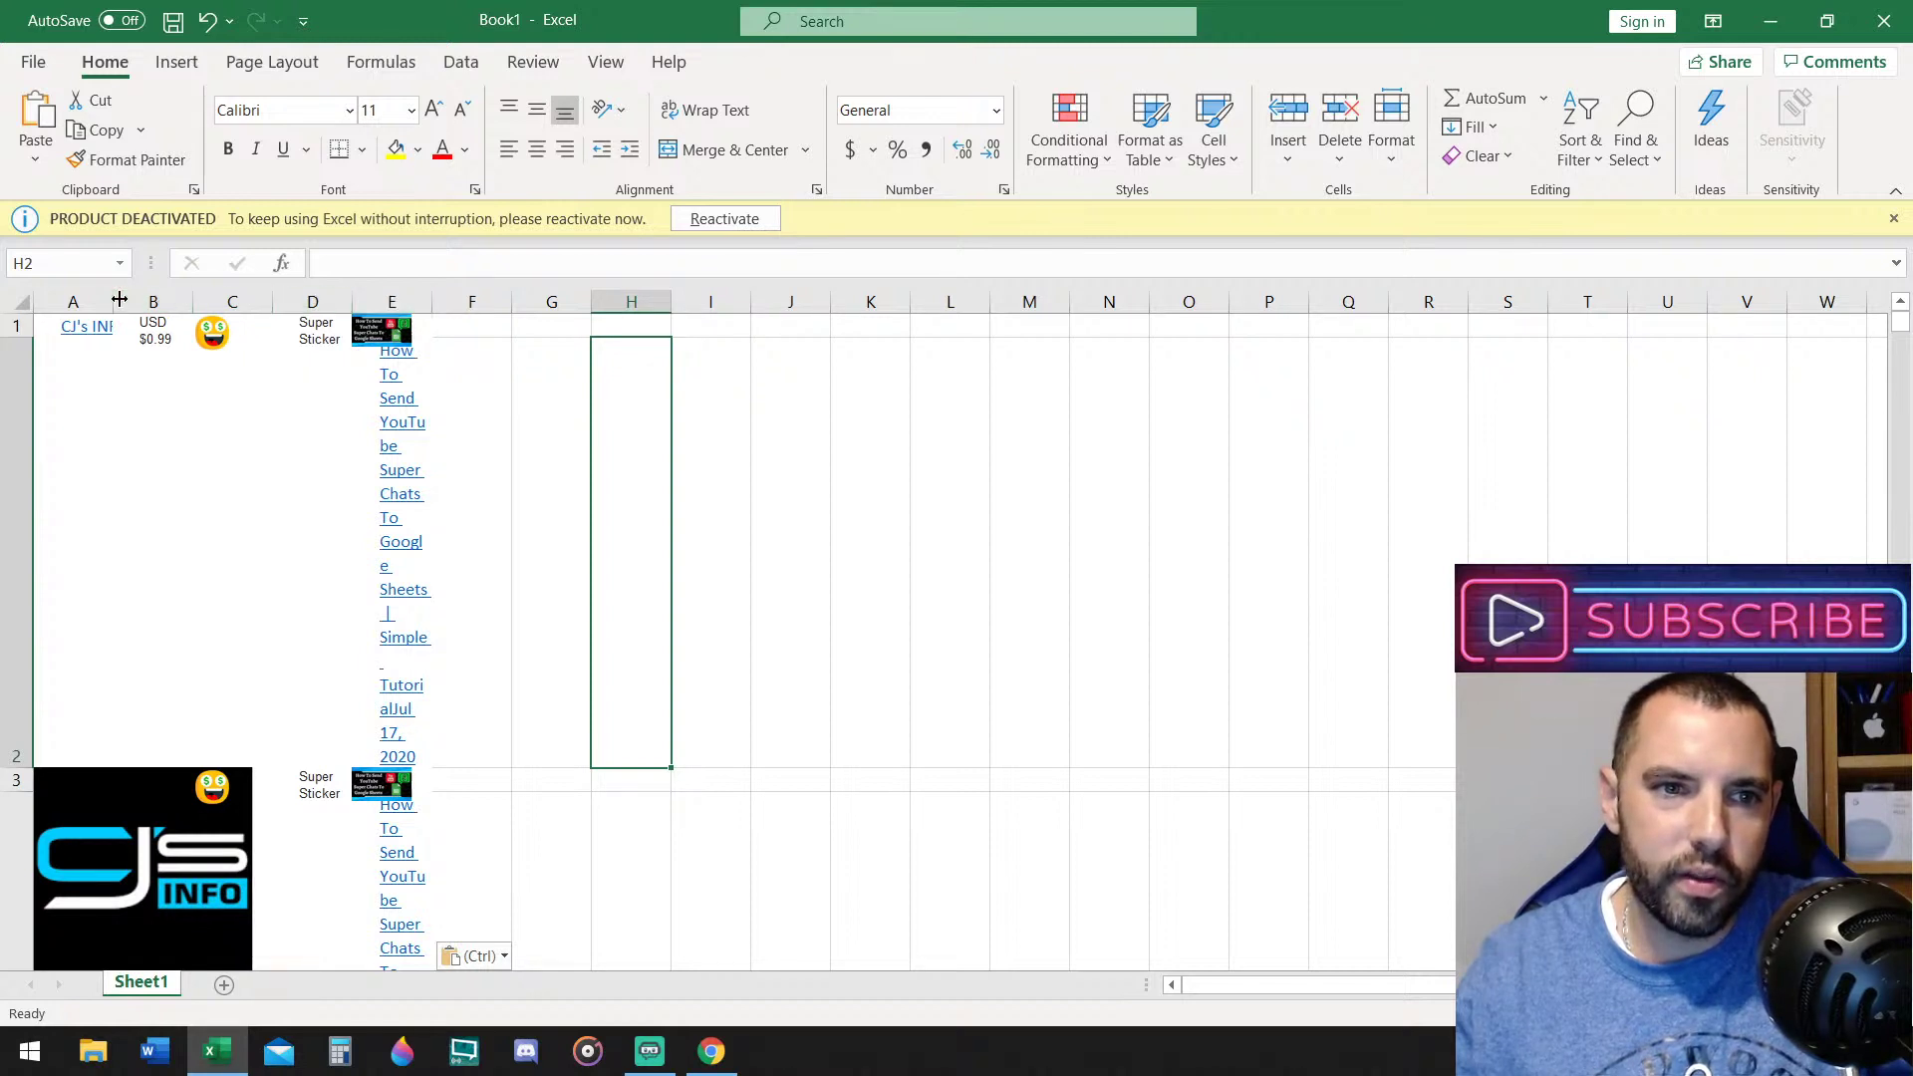
# Widen column A to show channel names, then close the workbook without saving
pyautogui.moveTo(113, 302); pyautogui.dragTo(692, 299)
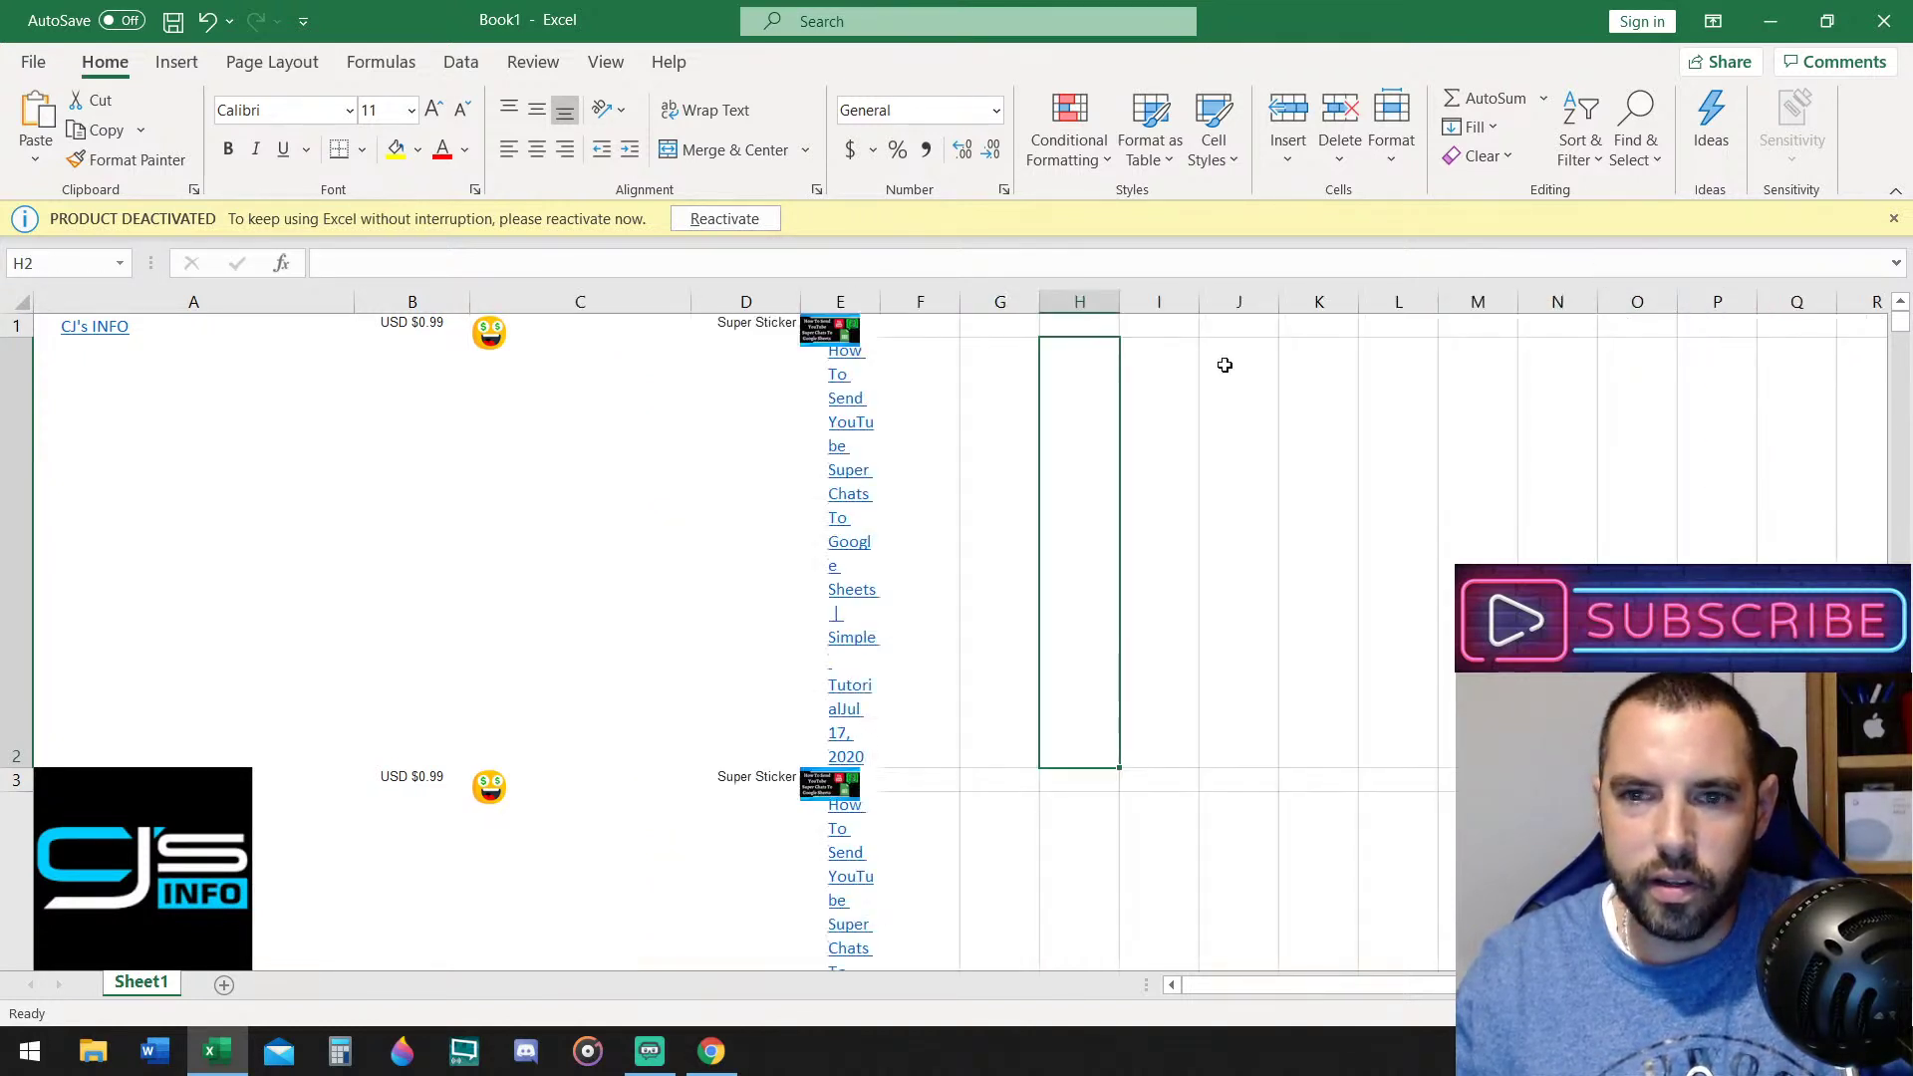
pyautogui.moveTo(1900, 334); pyautogui.dragTo(1883, 288)
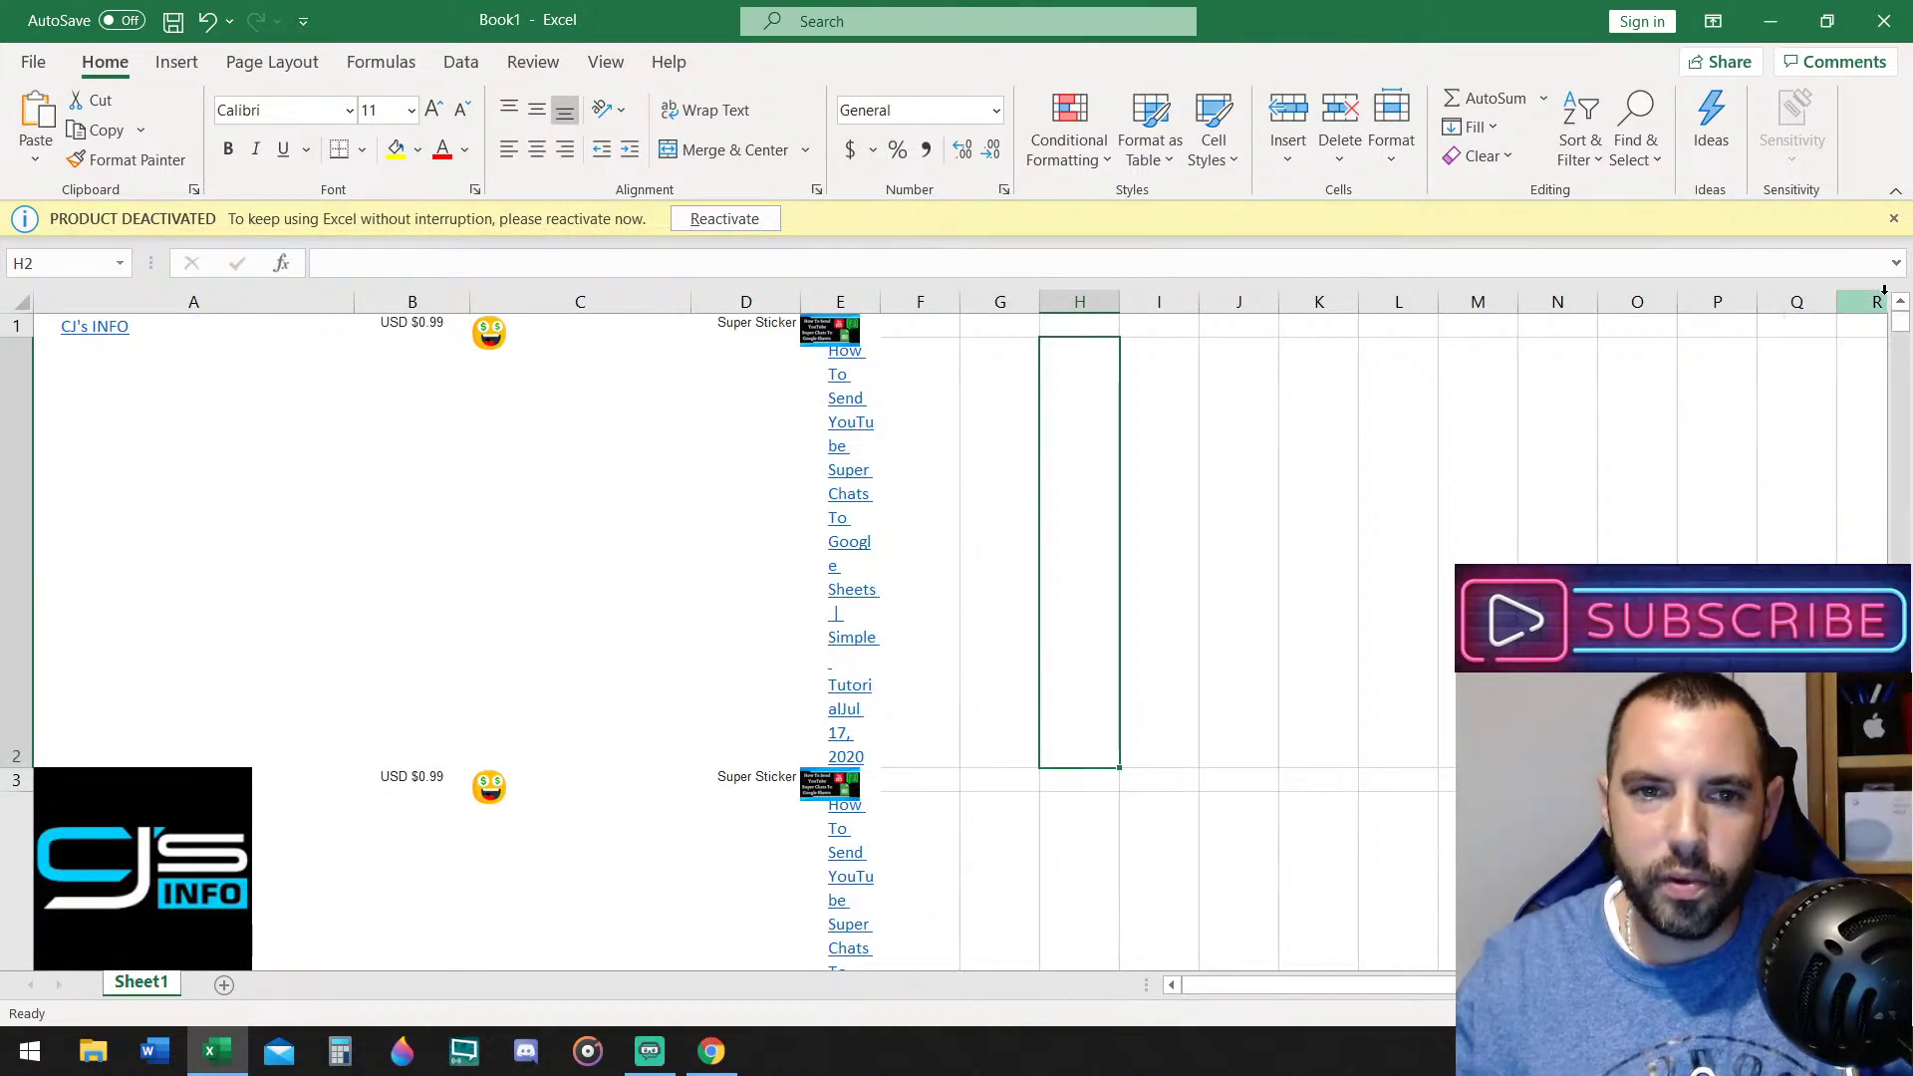
pyautogui.click(1893, 16)
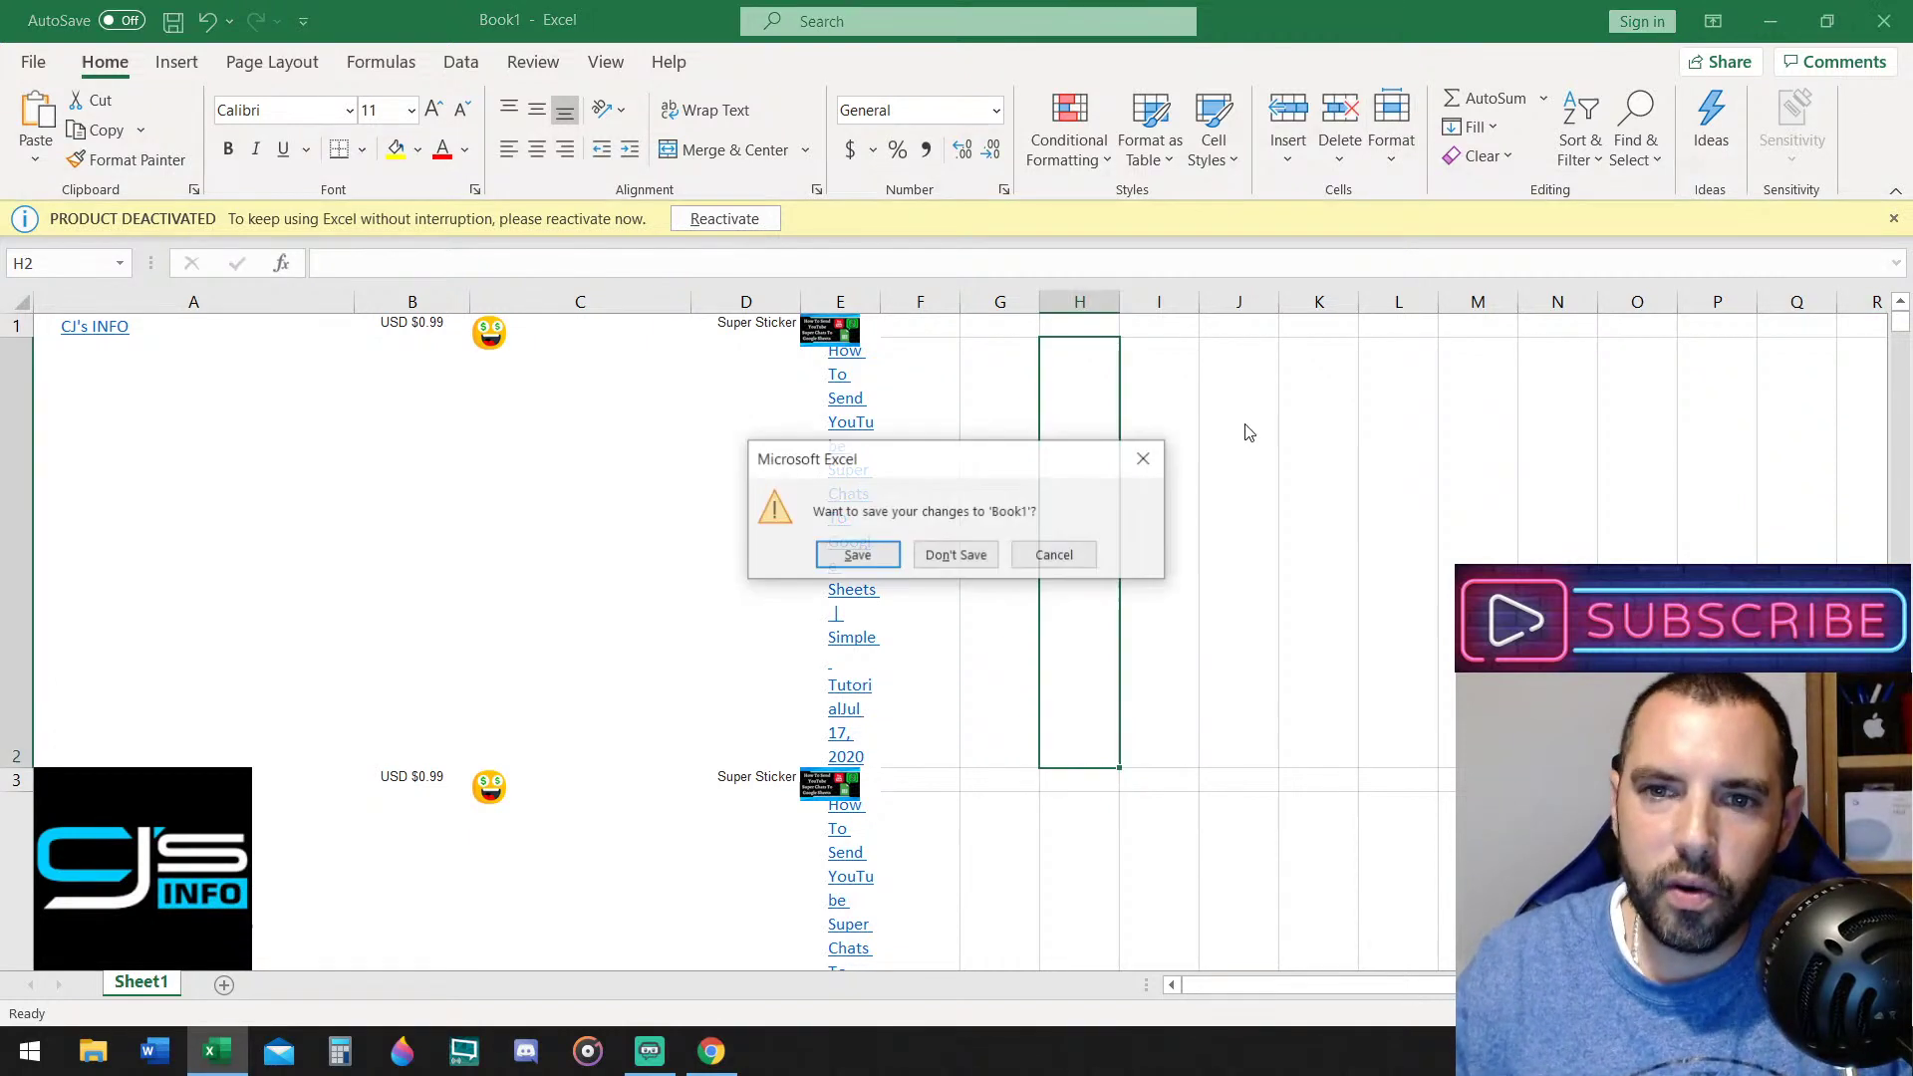
pyautogui.click(955, 556)
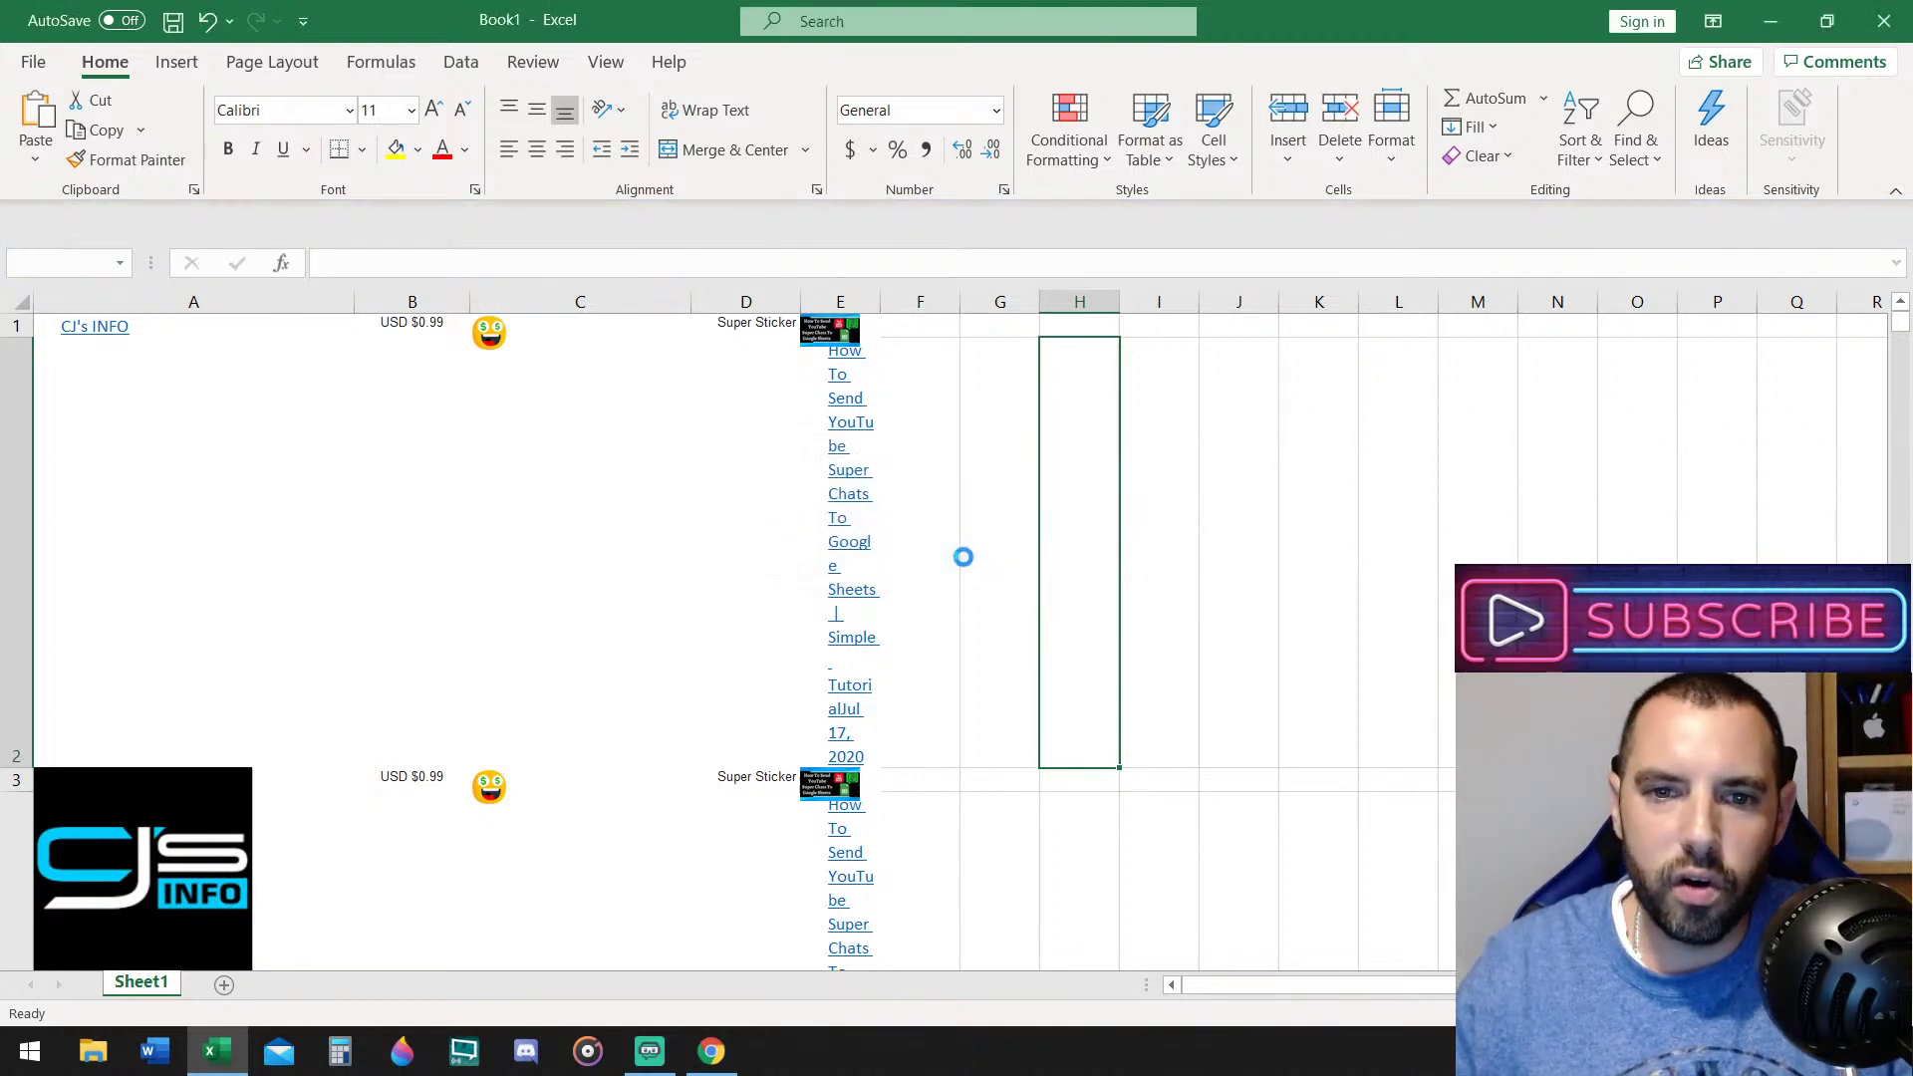
# Close the full activity dialog, the YouTube Studio tab and the live stream tab
pyautogui.click(1582, 257)
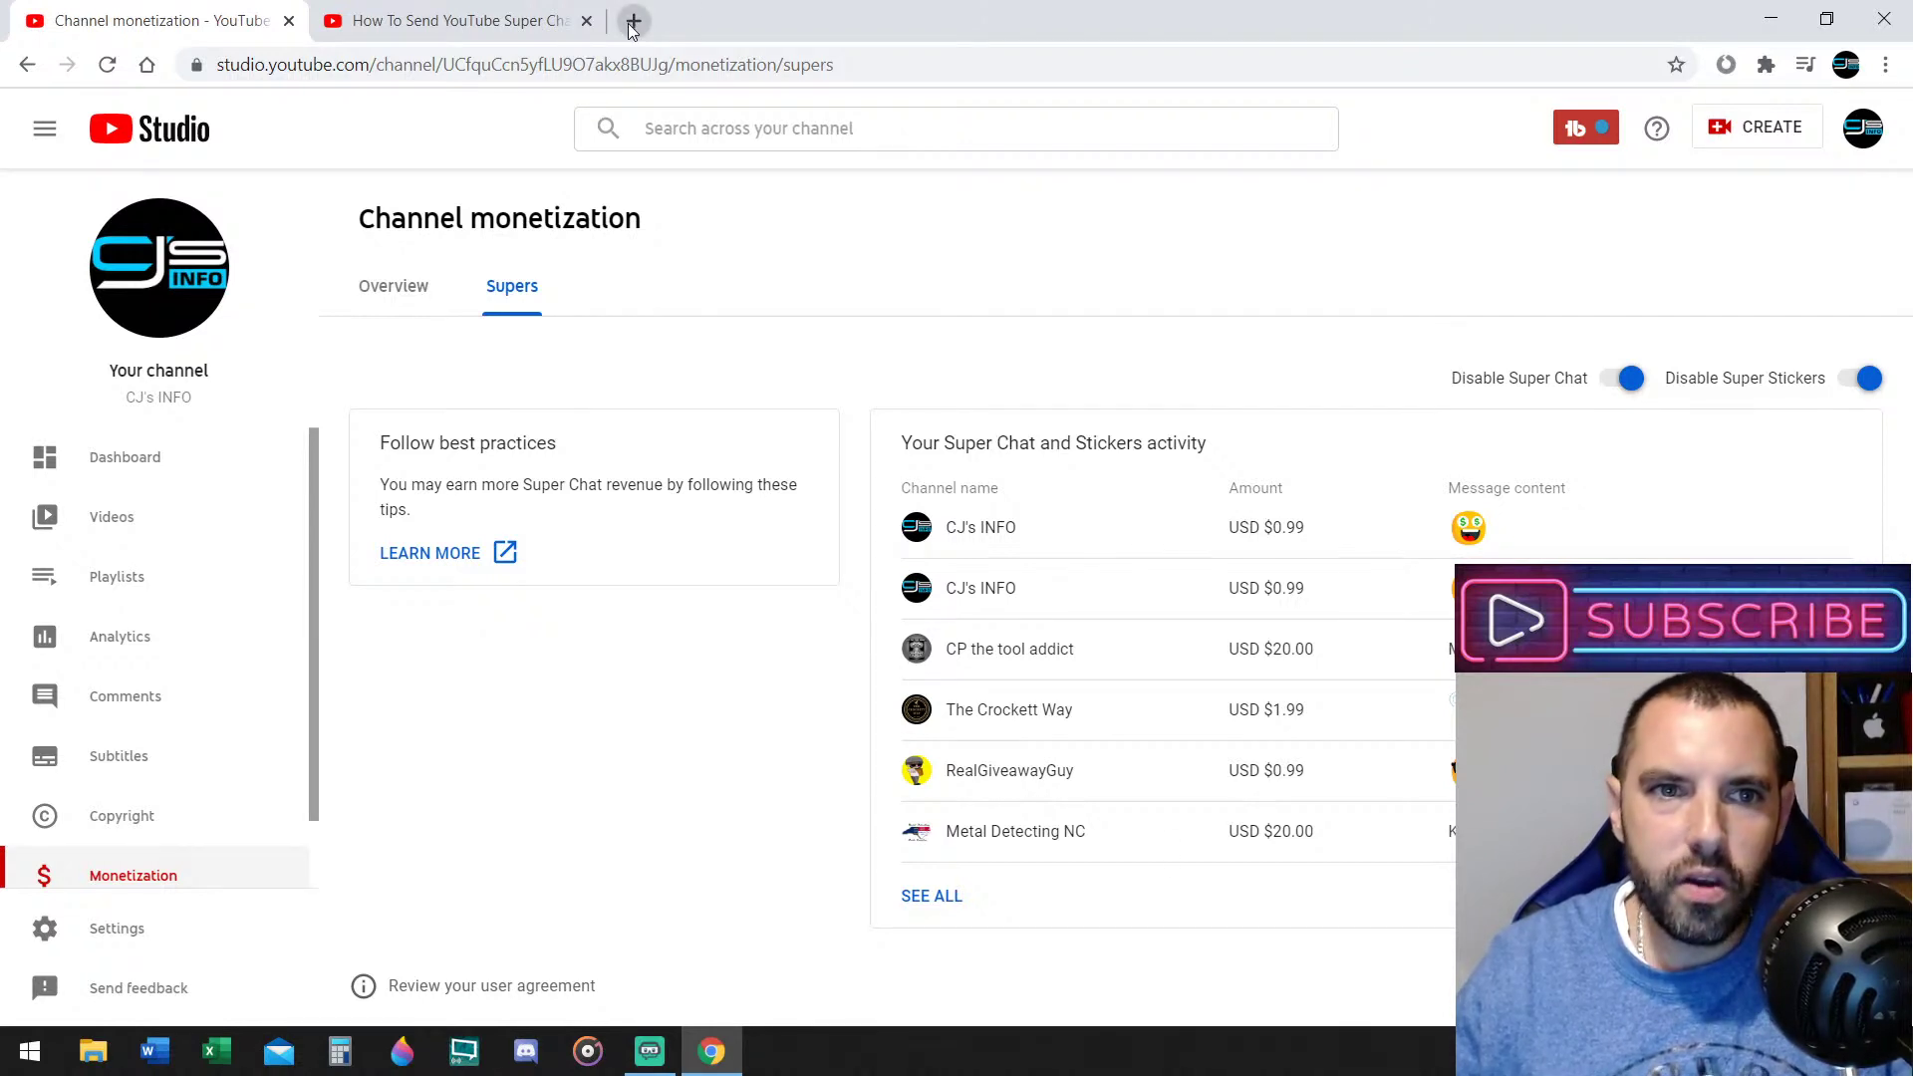
pyautogui.click(290, 21)
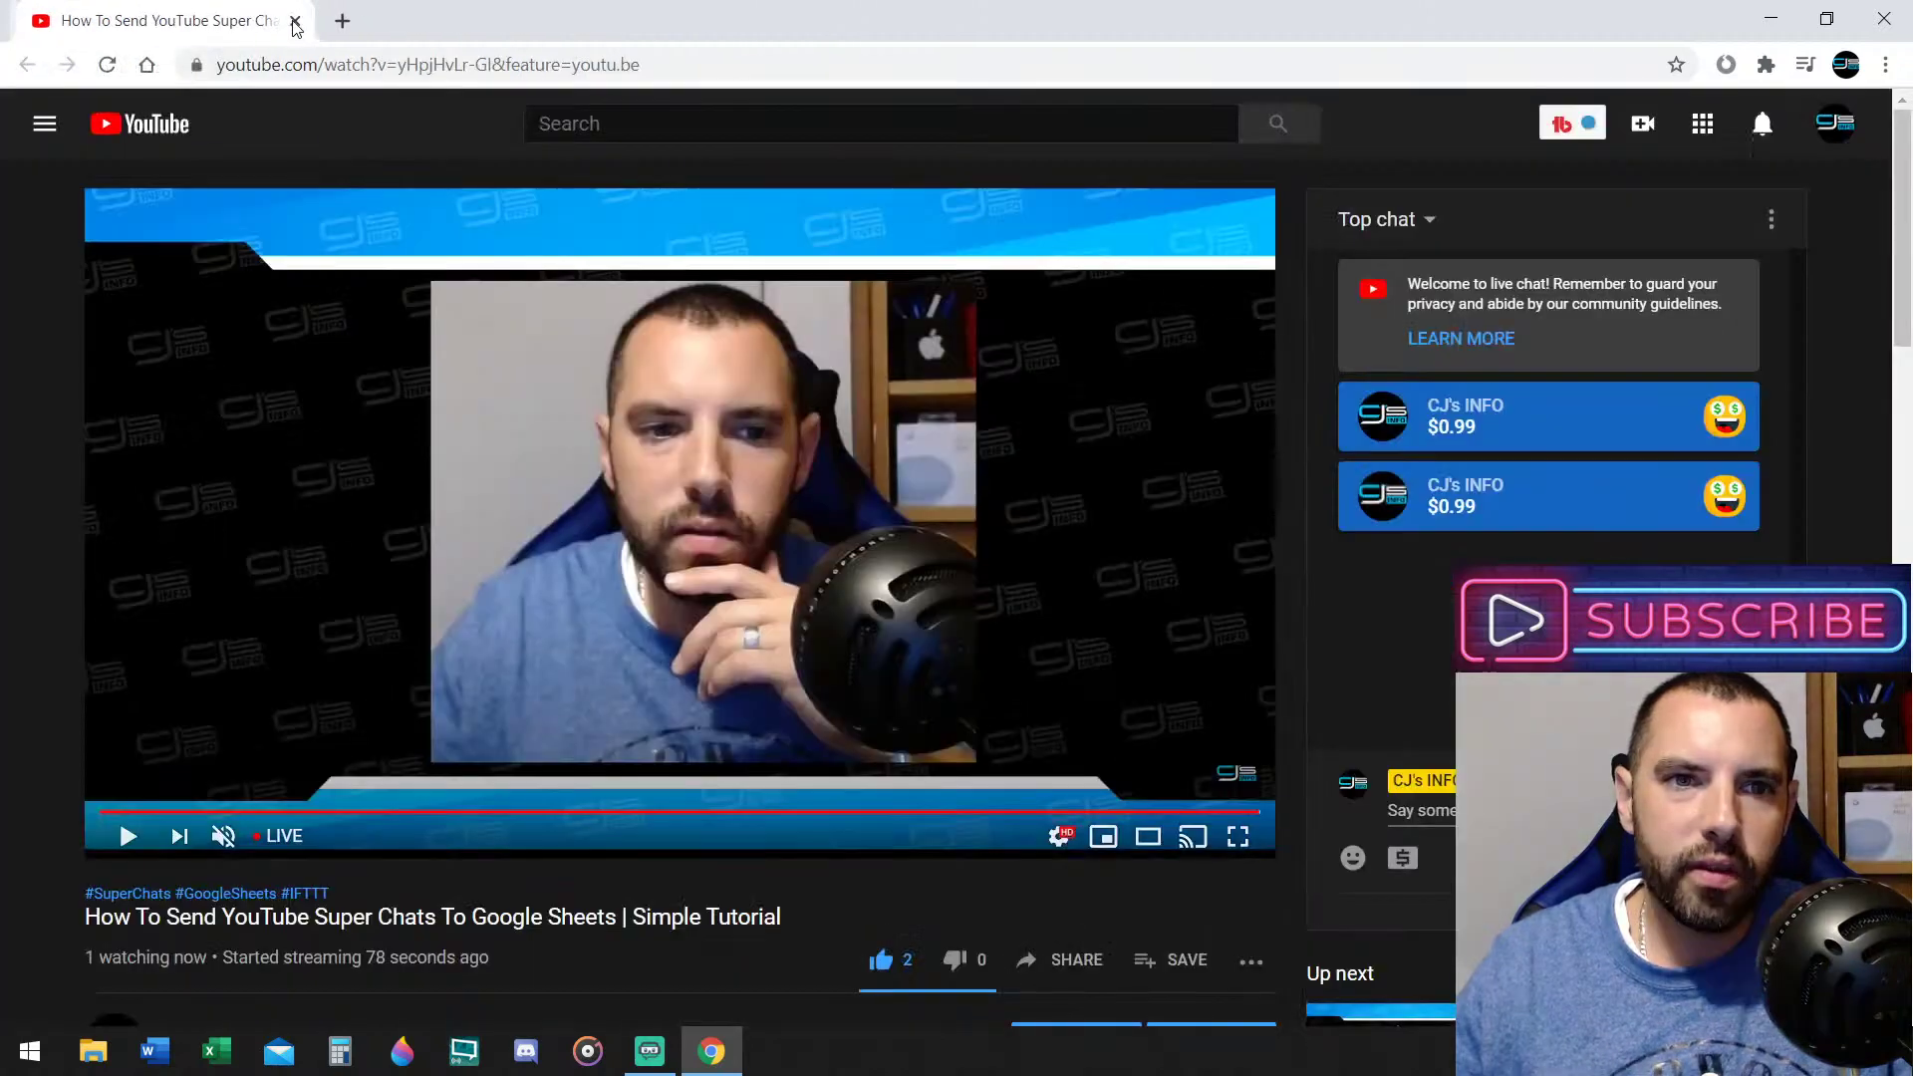
pyautogui.click(290, 20)
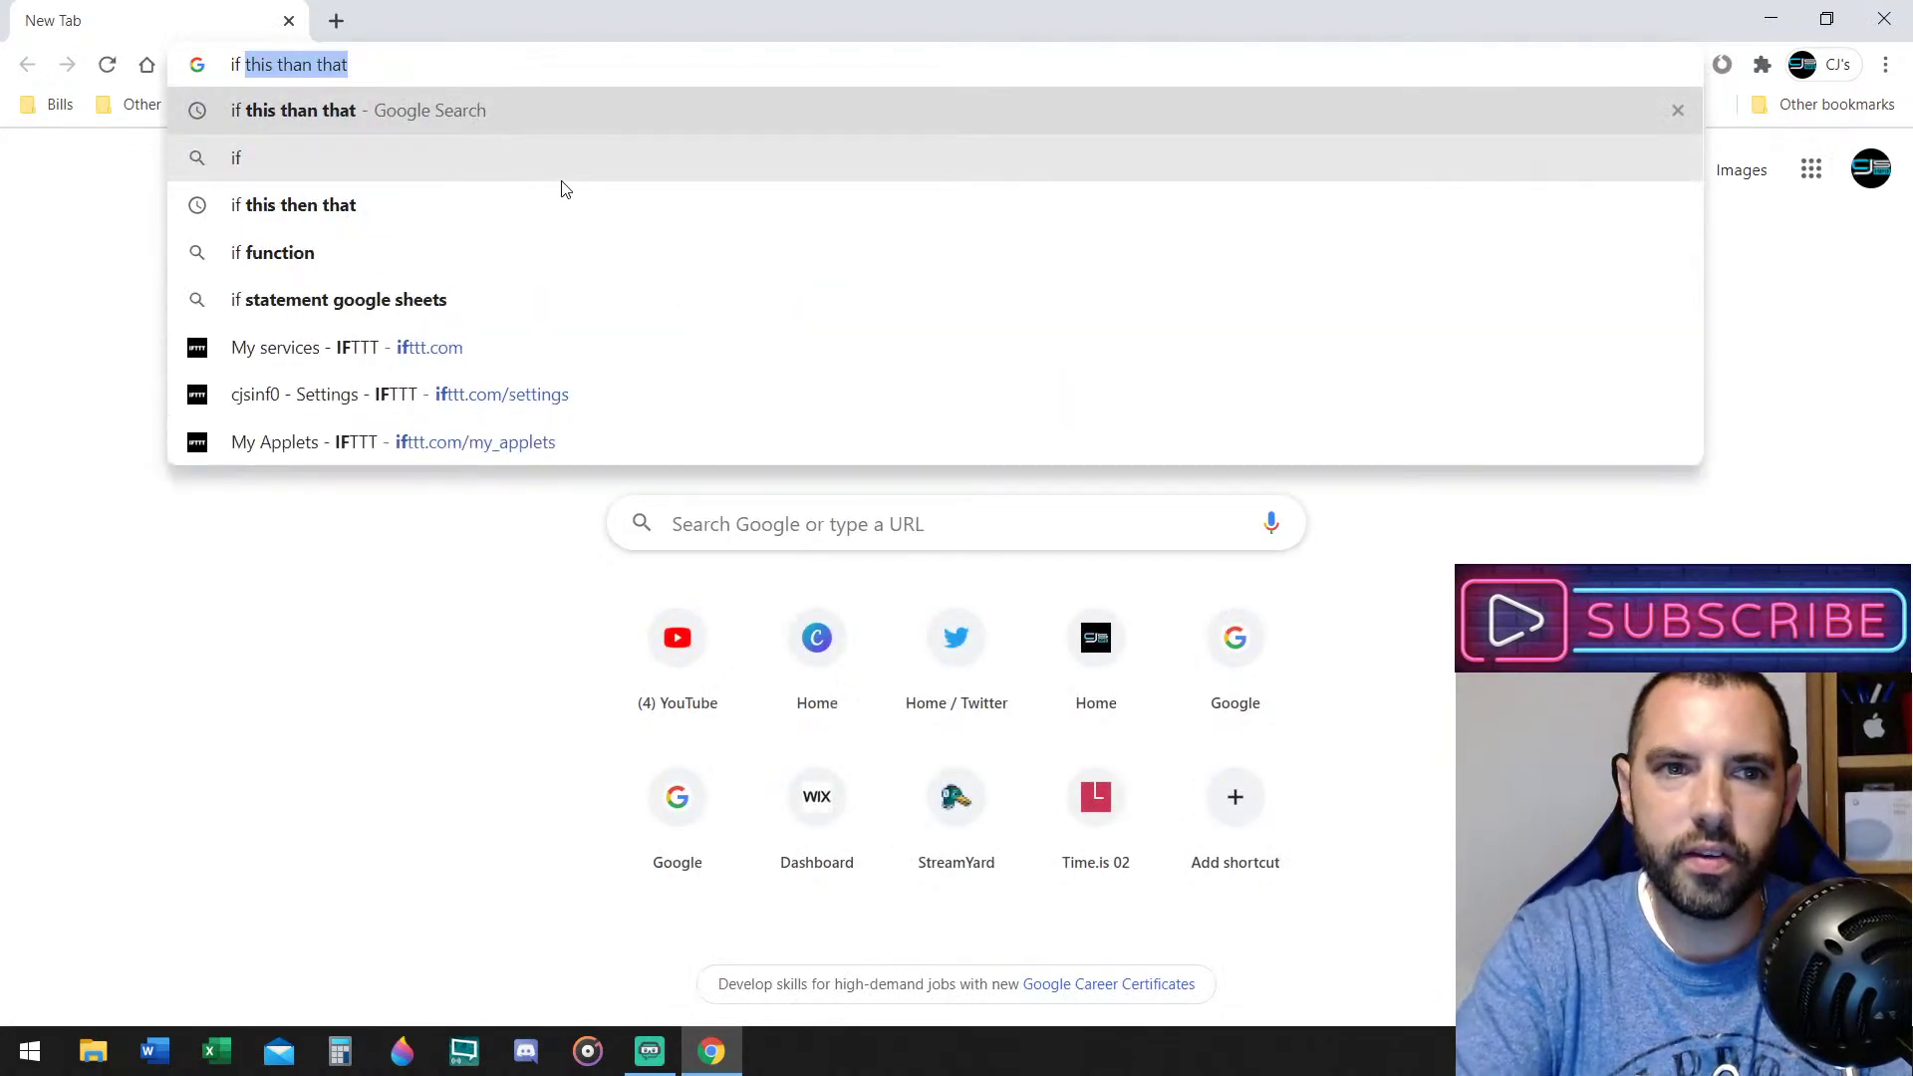
# Search Google for 'if', open the IFTTT website and go to its Explore page
pyautogui.press('Return')
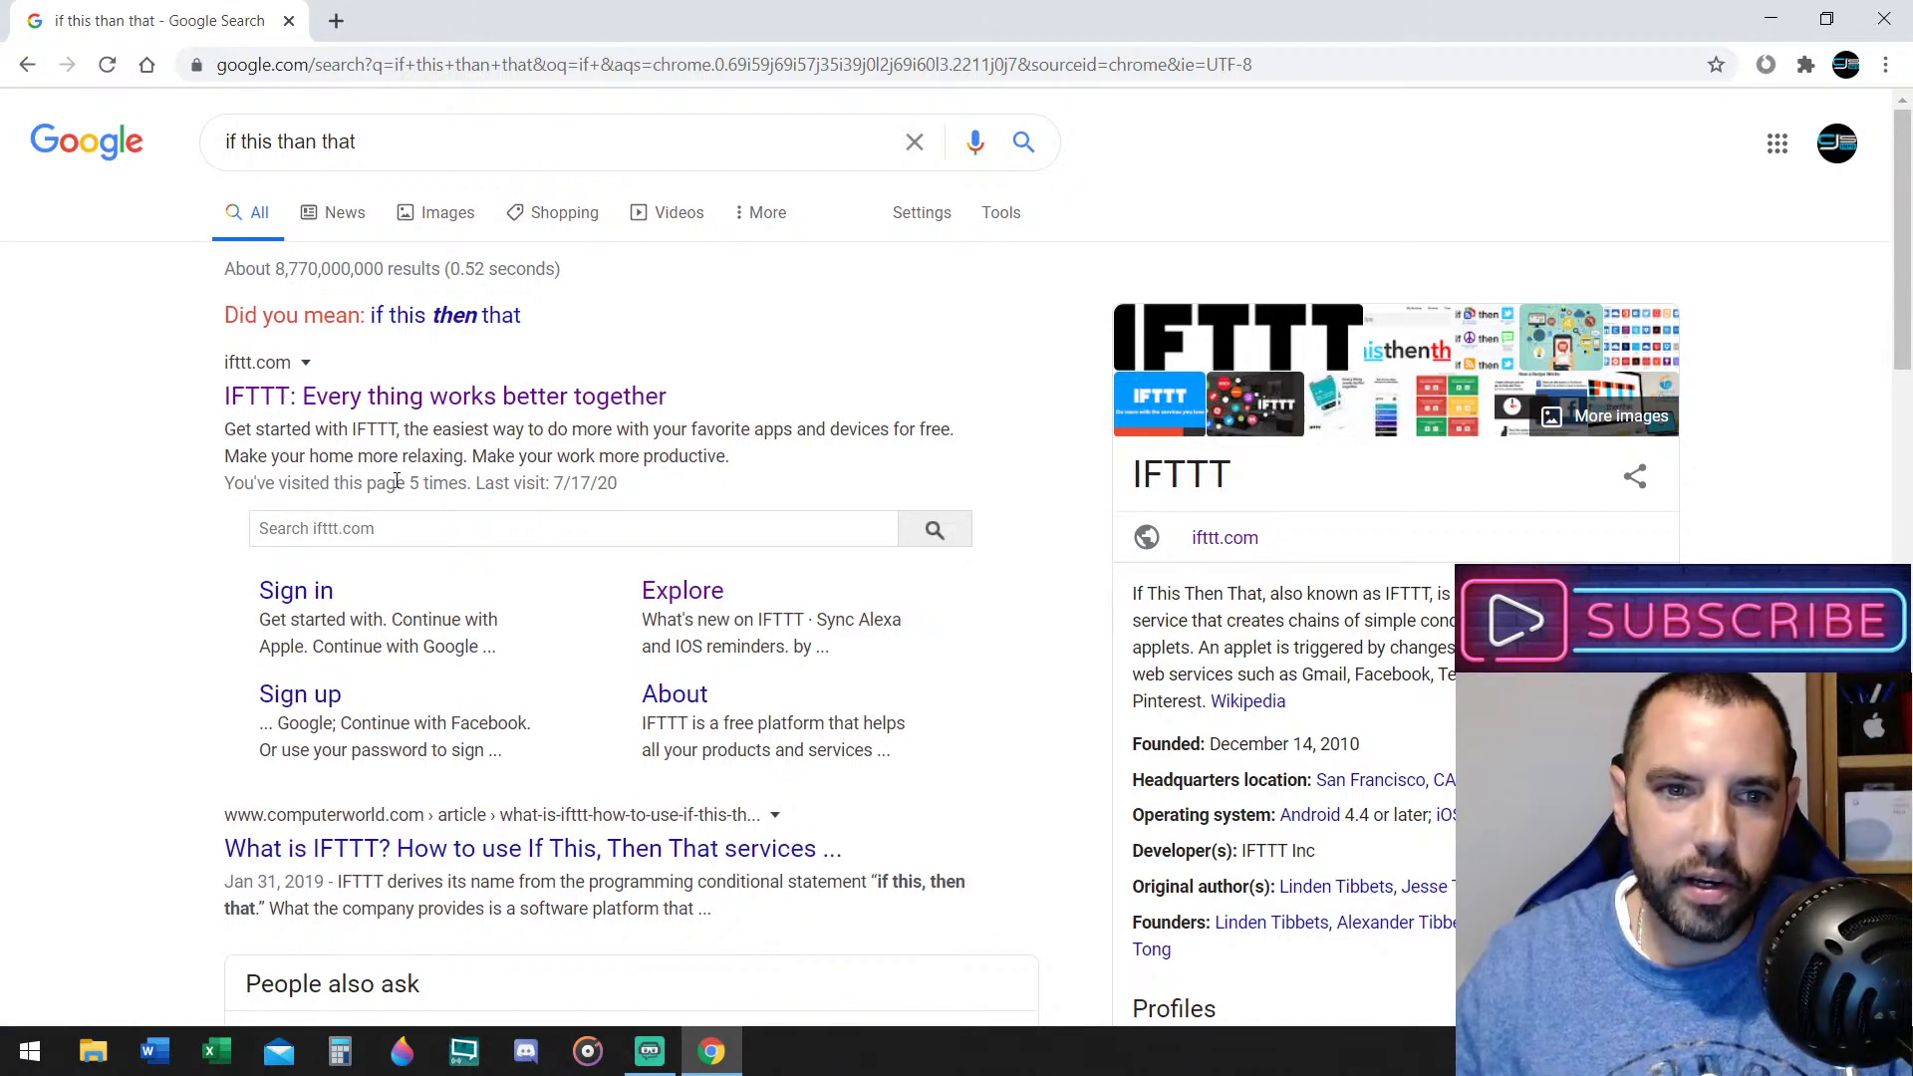
pyautogui.click(655, 398)
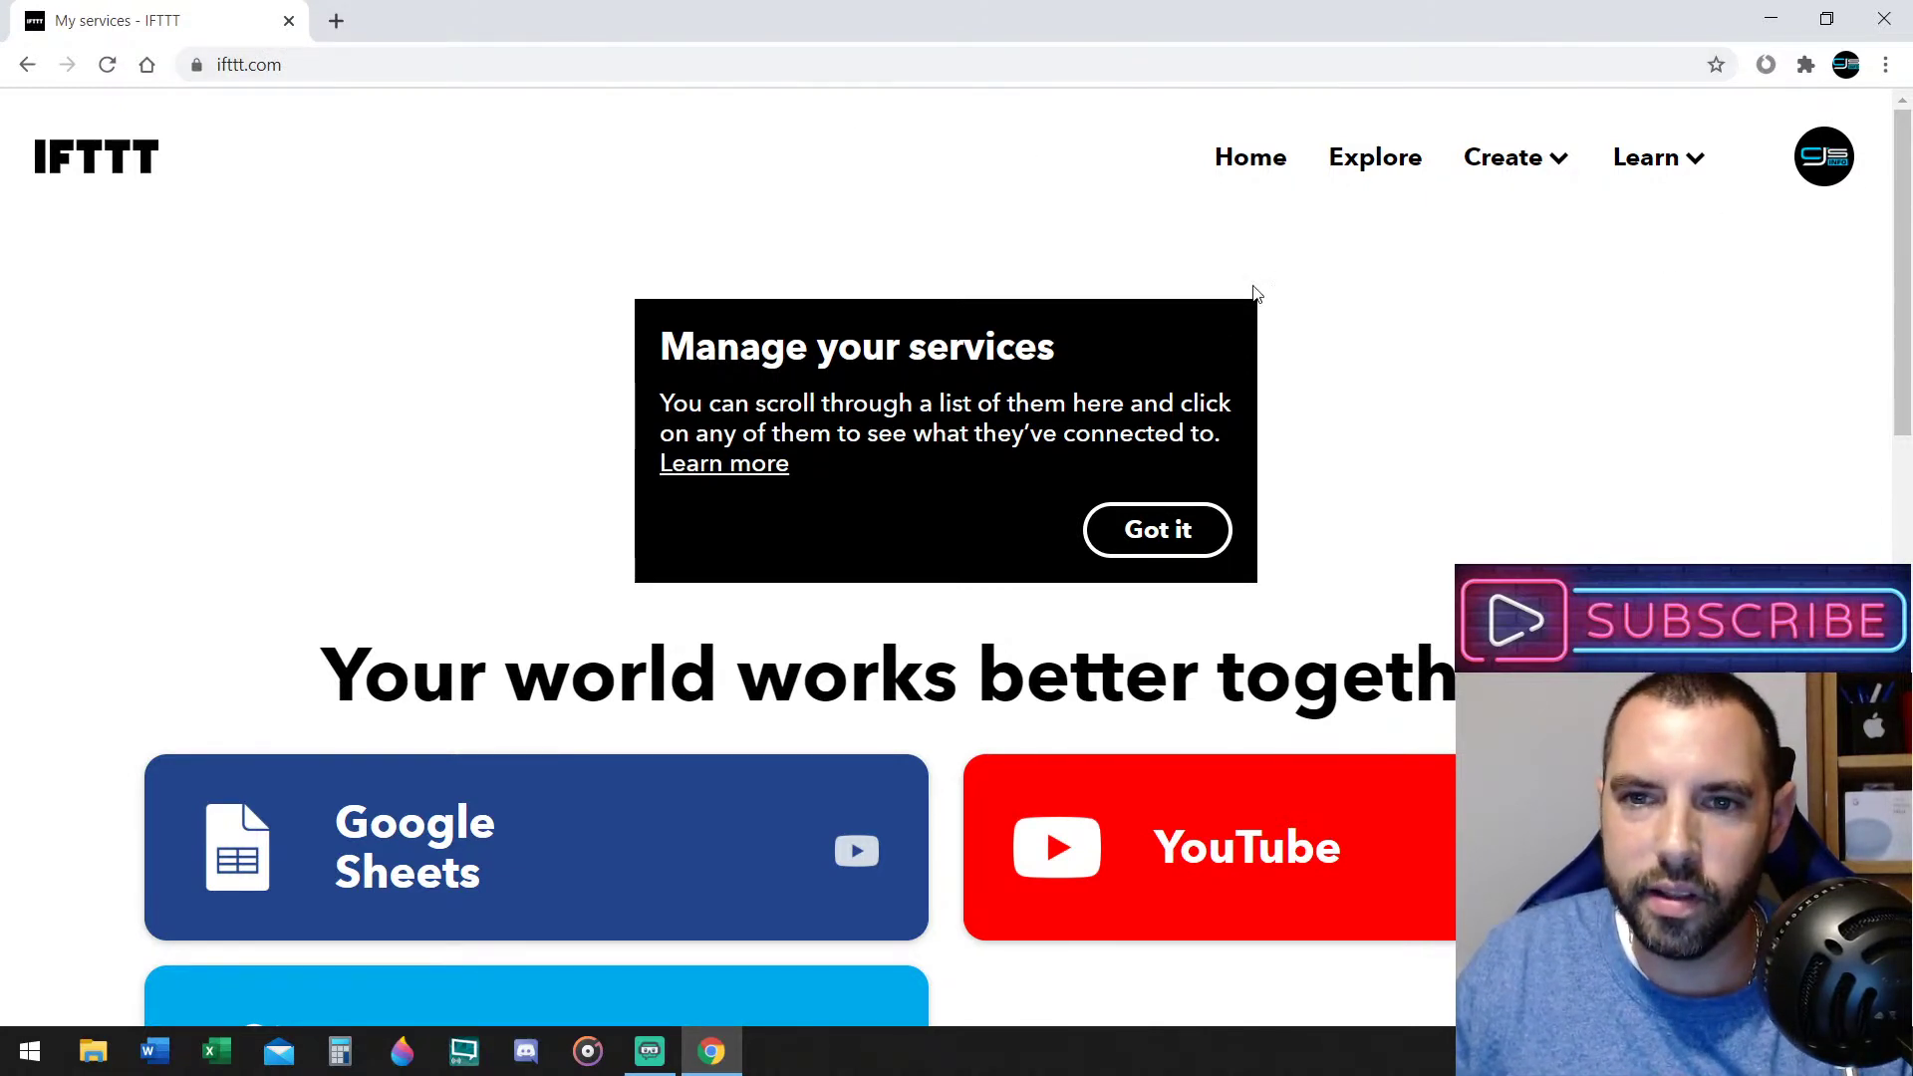
pyautogui.click(1351, 165)
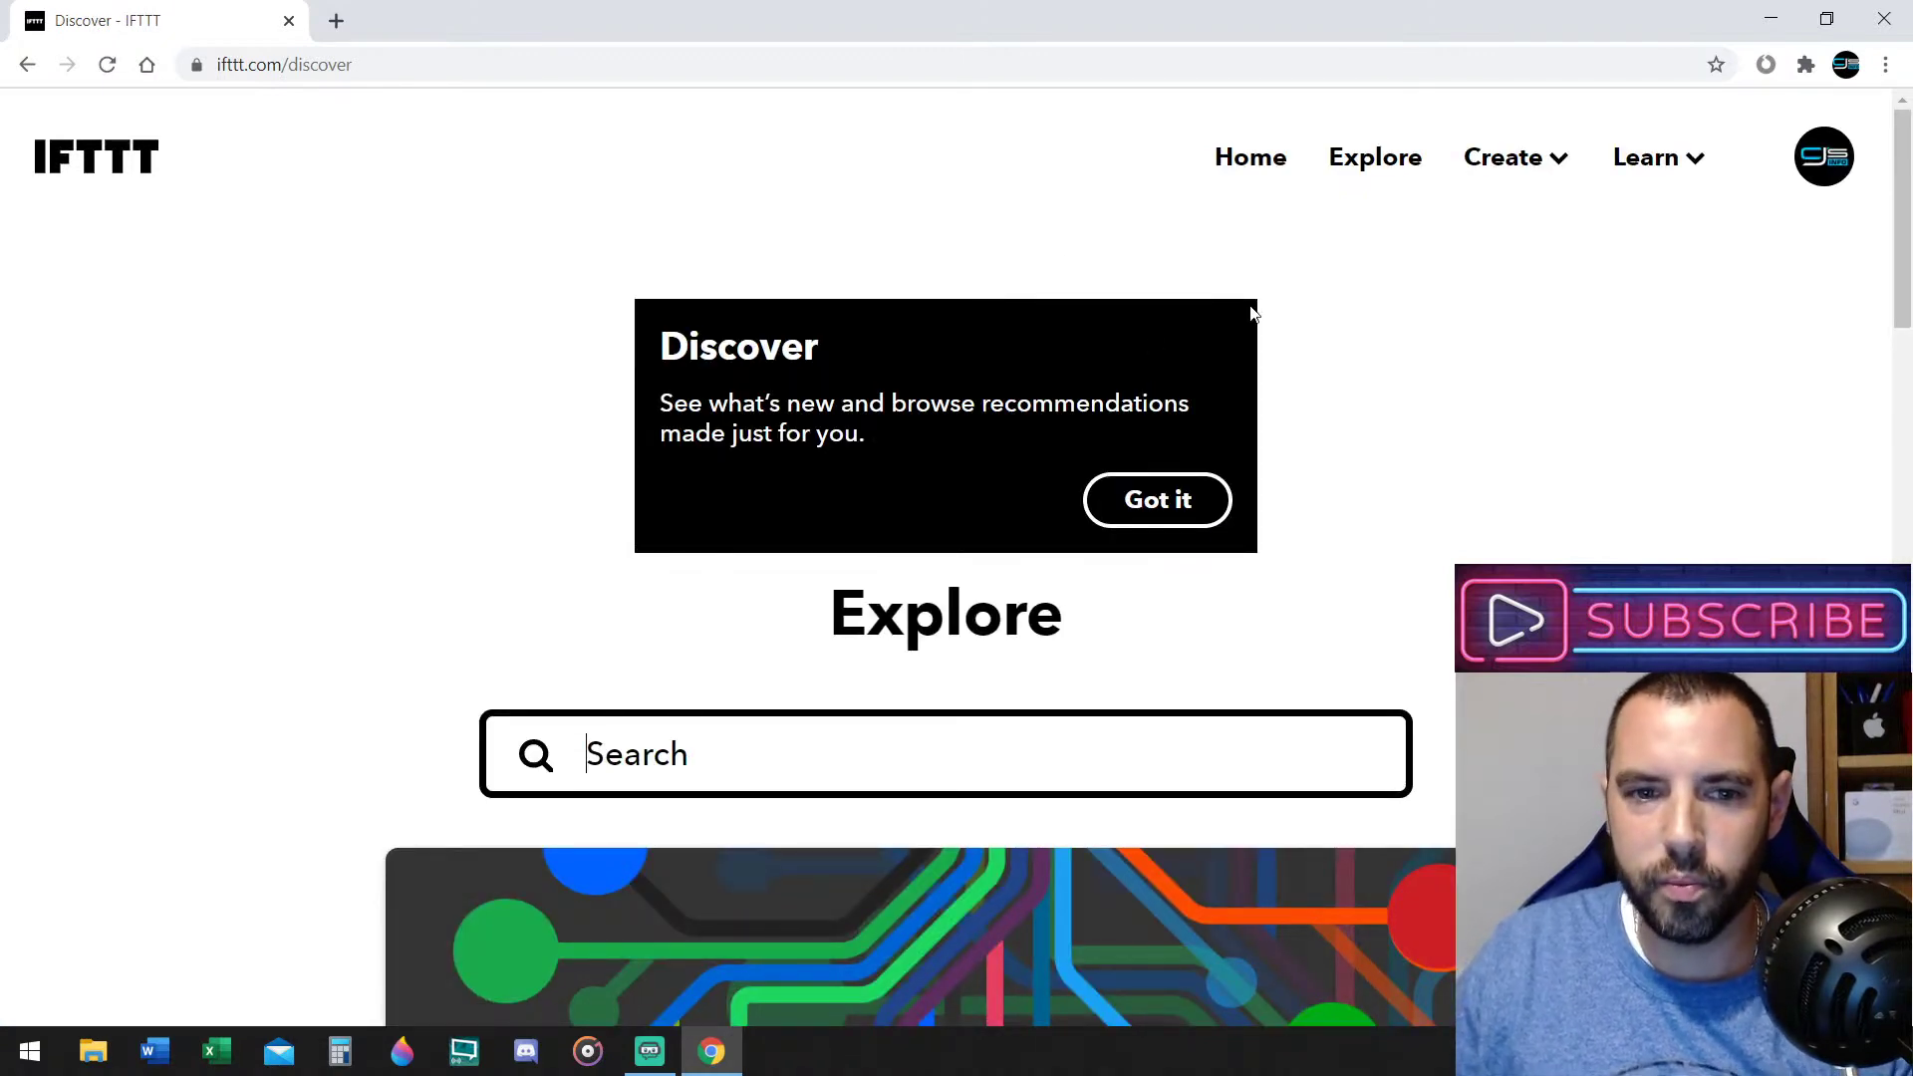
# Search IFTTT Explore for 'YouTube Super Chat' and scroll through the matching applets
pyautogui.click(843, 759)
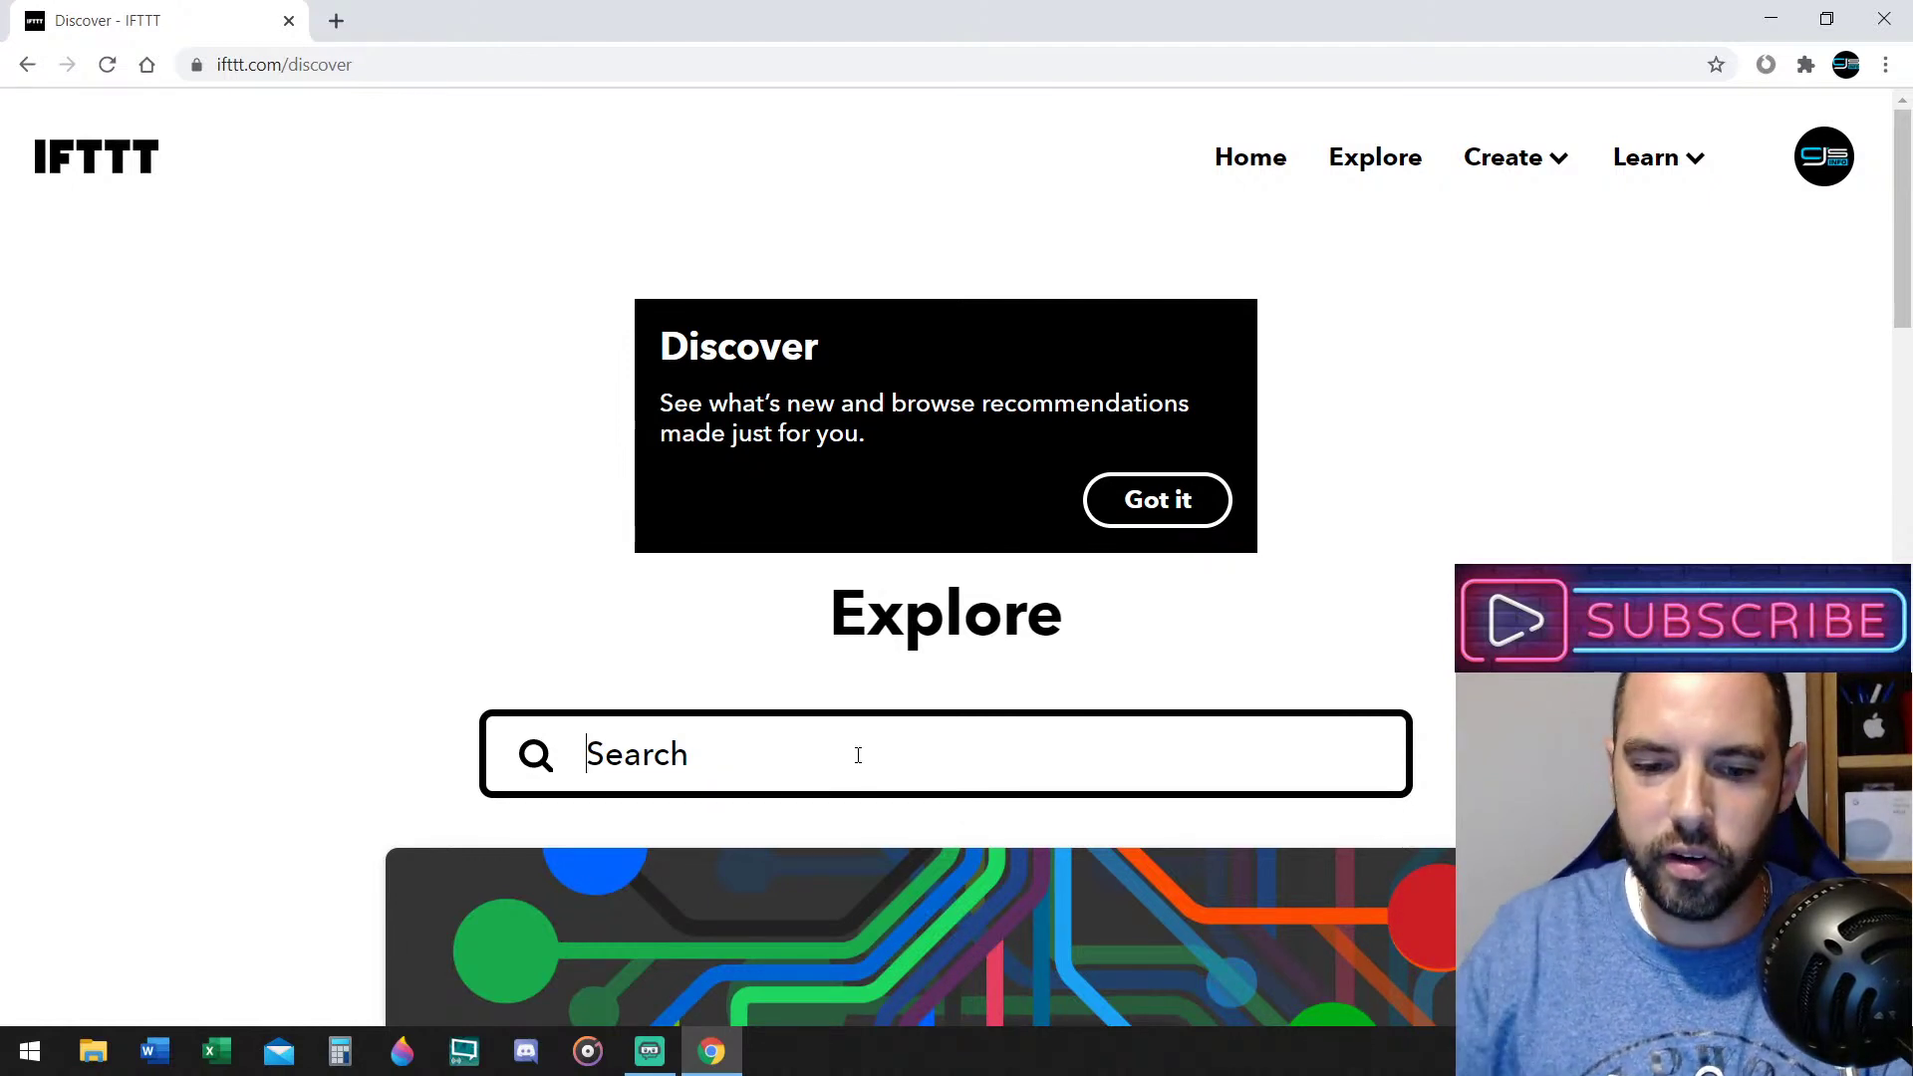
pyautogui.write('YouTu')
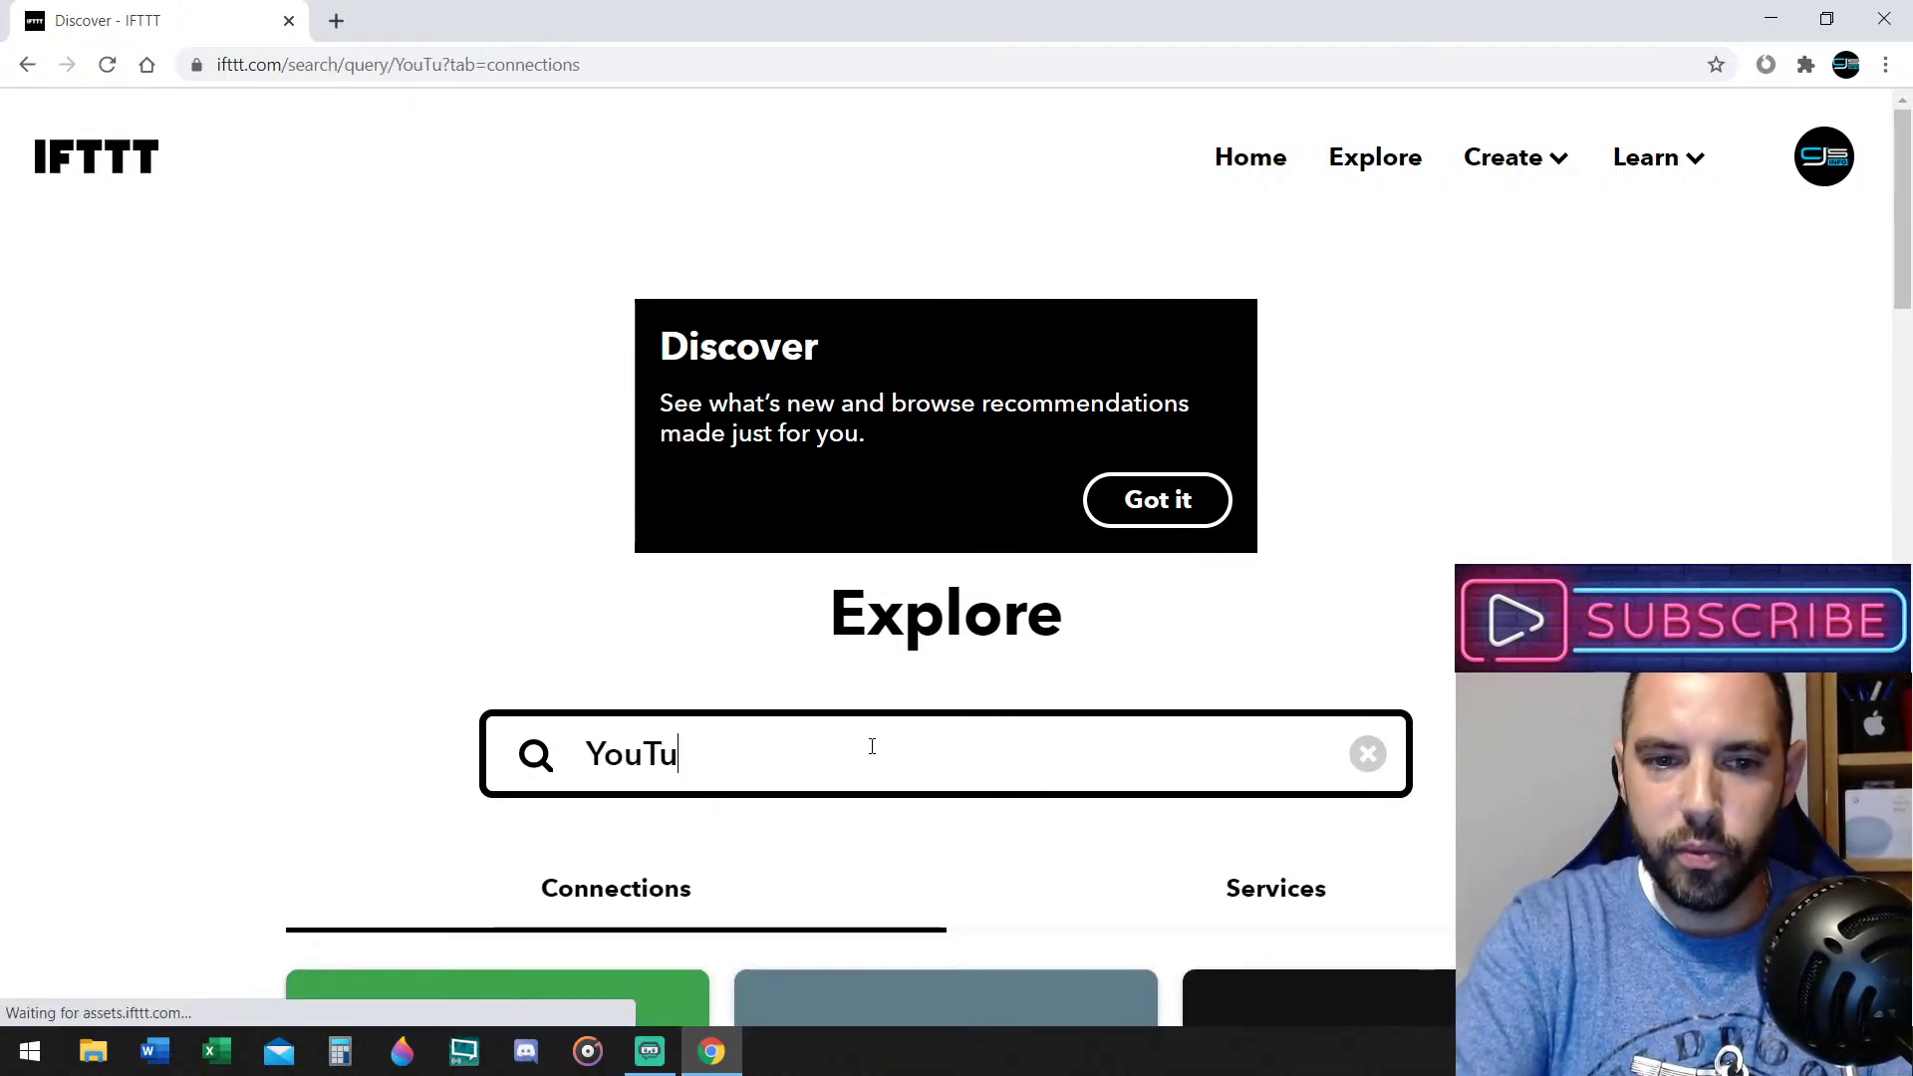
pyautogui.write('be Super')
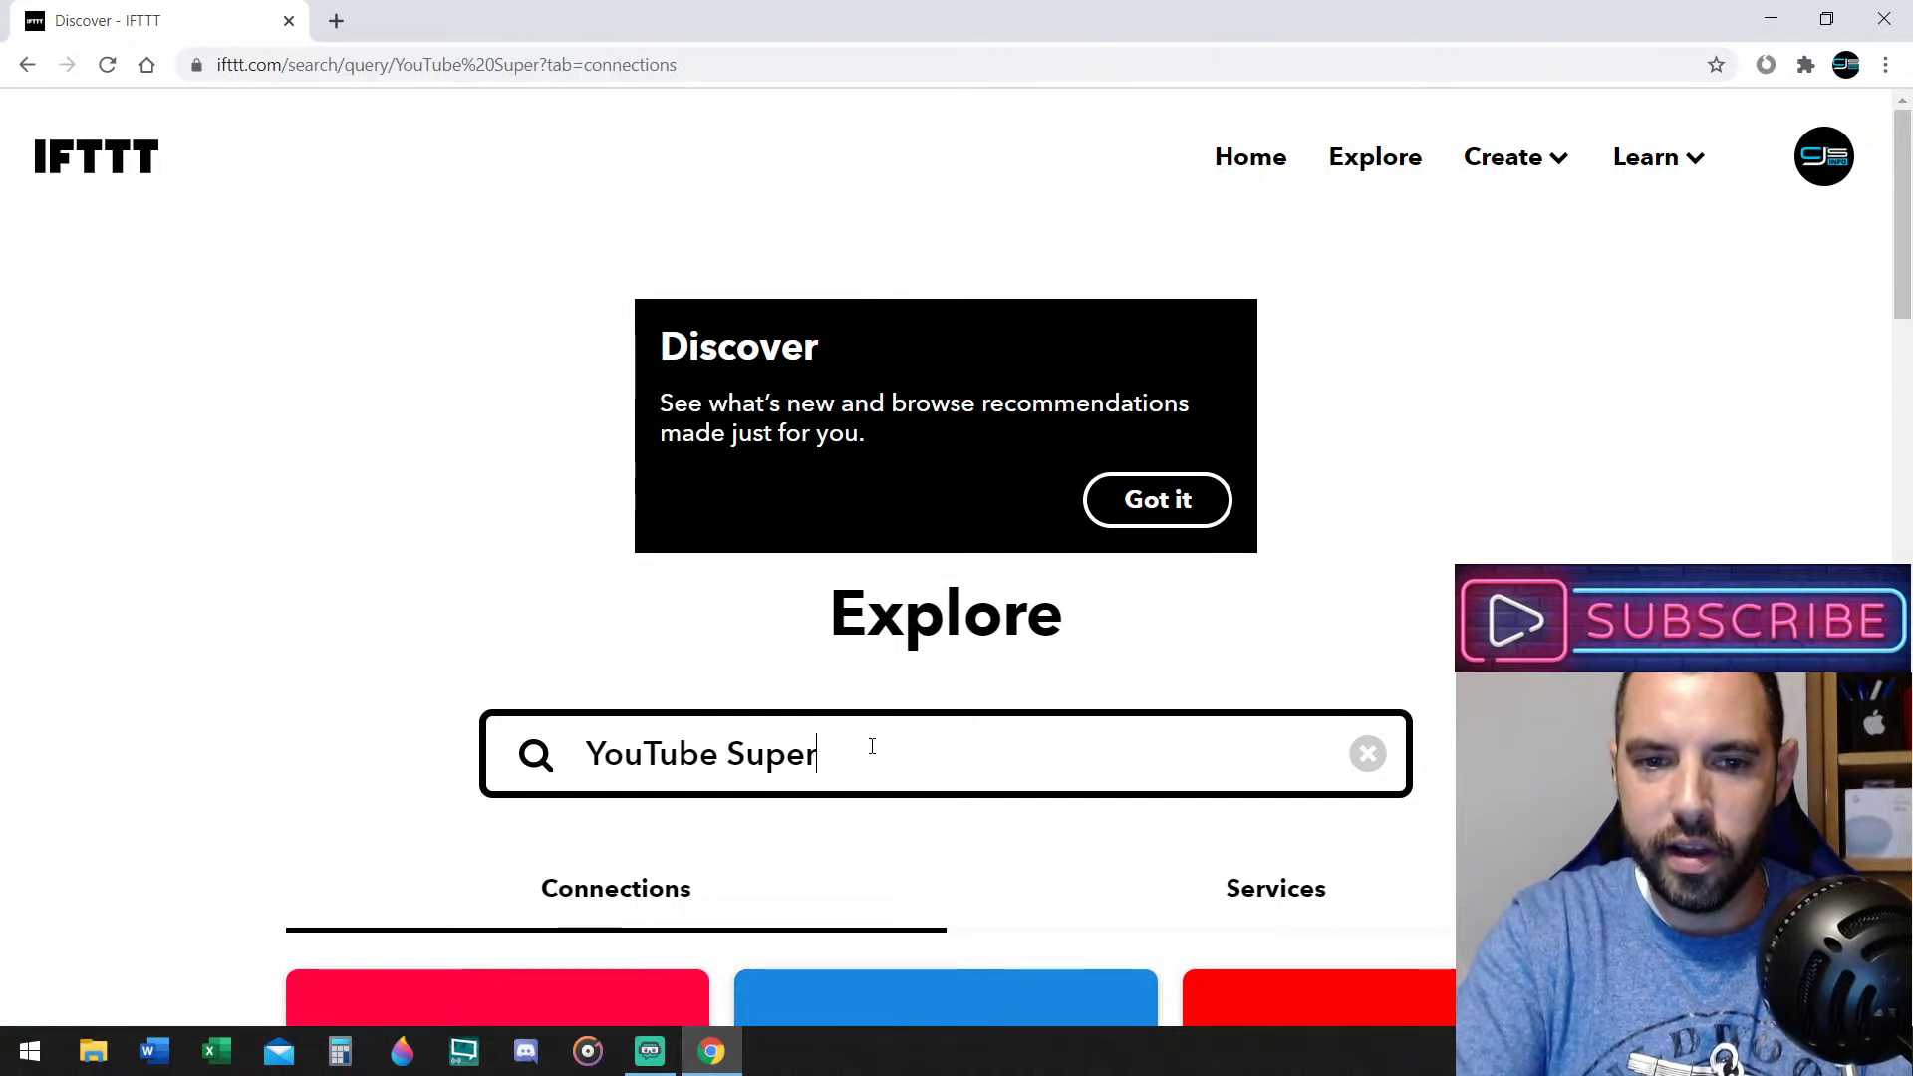
pyautogui.write(' Chat')
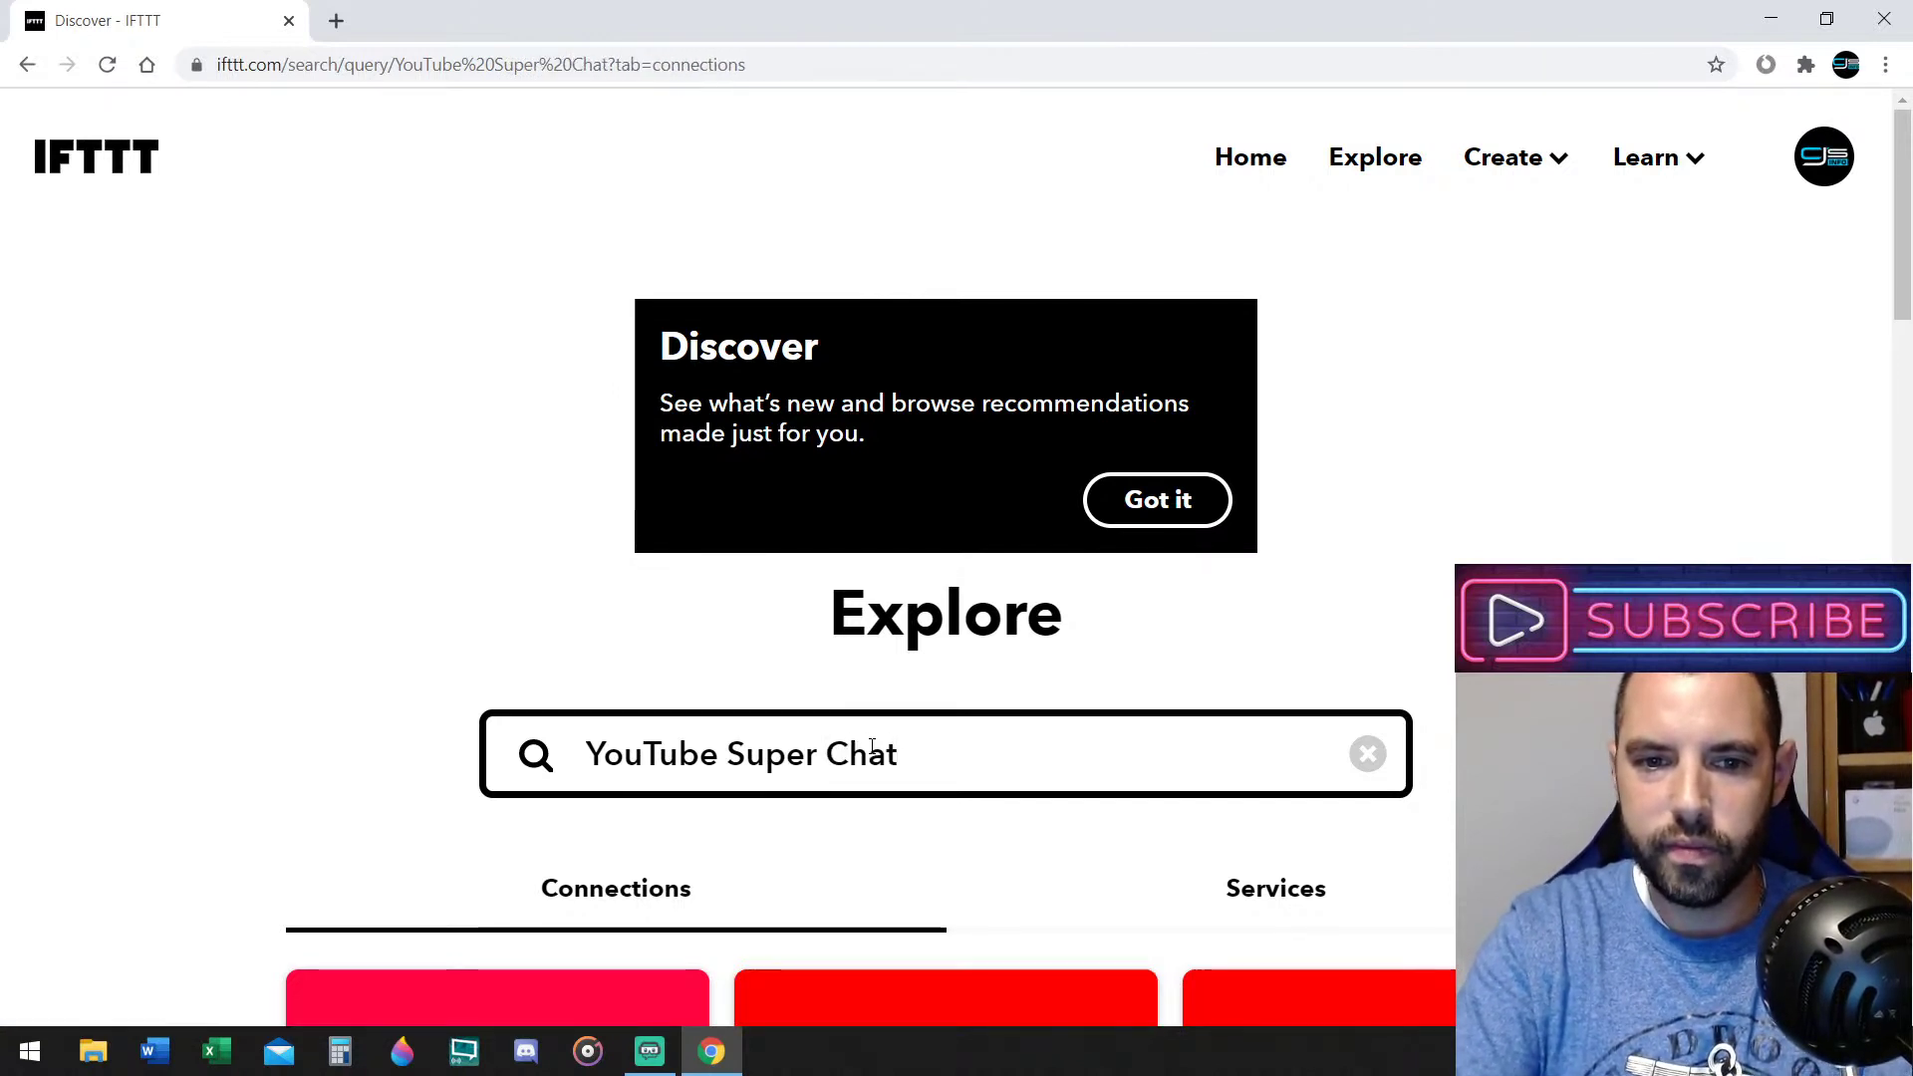
pyautogui.scroll(-2, 1024, 707)
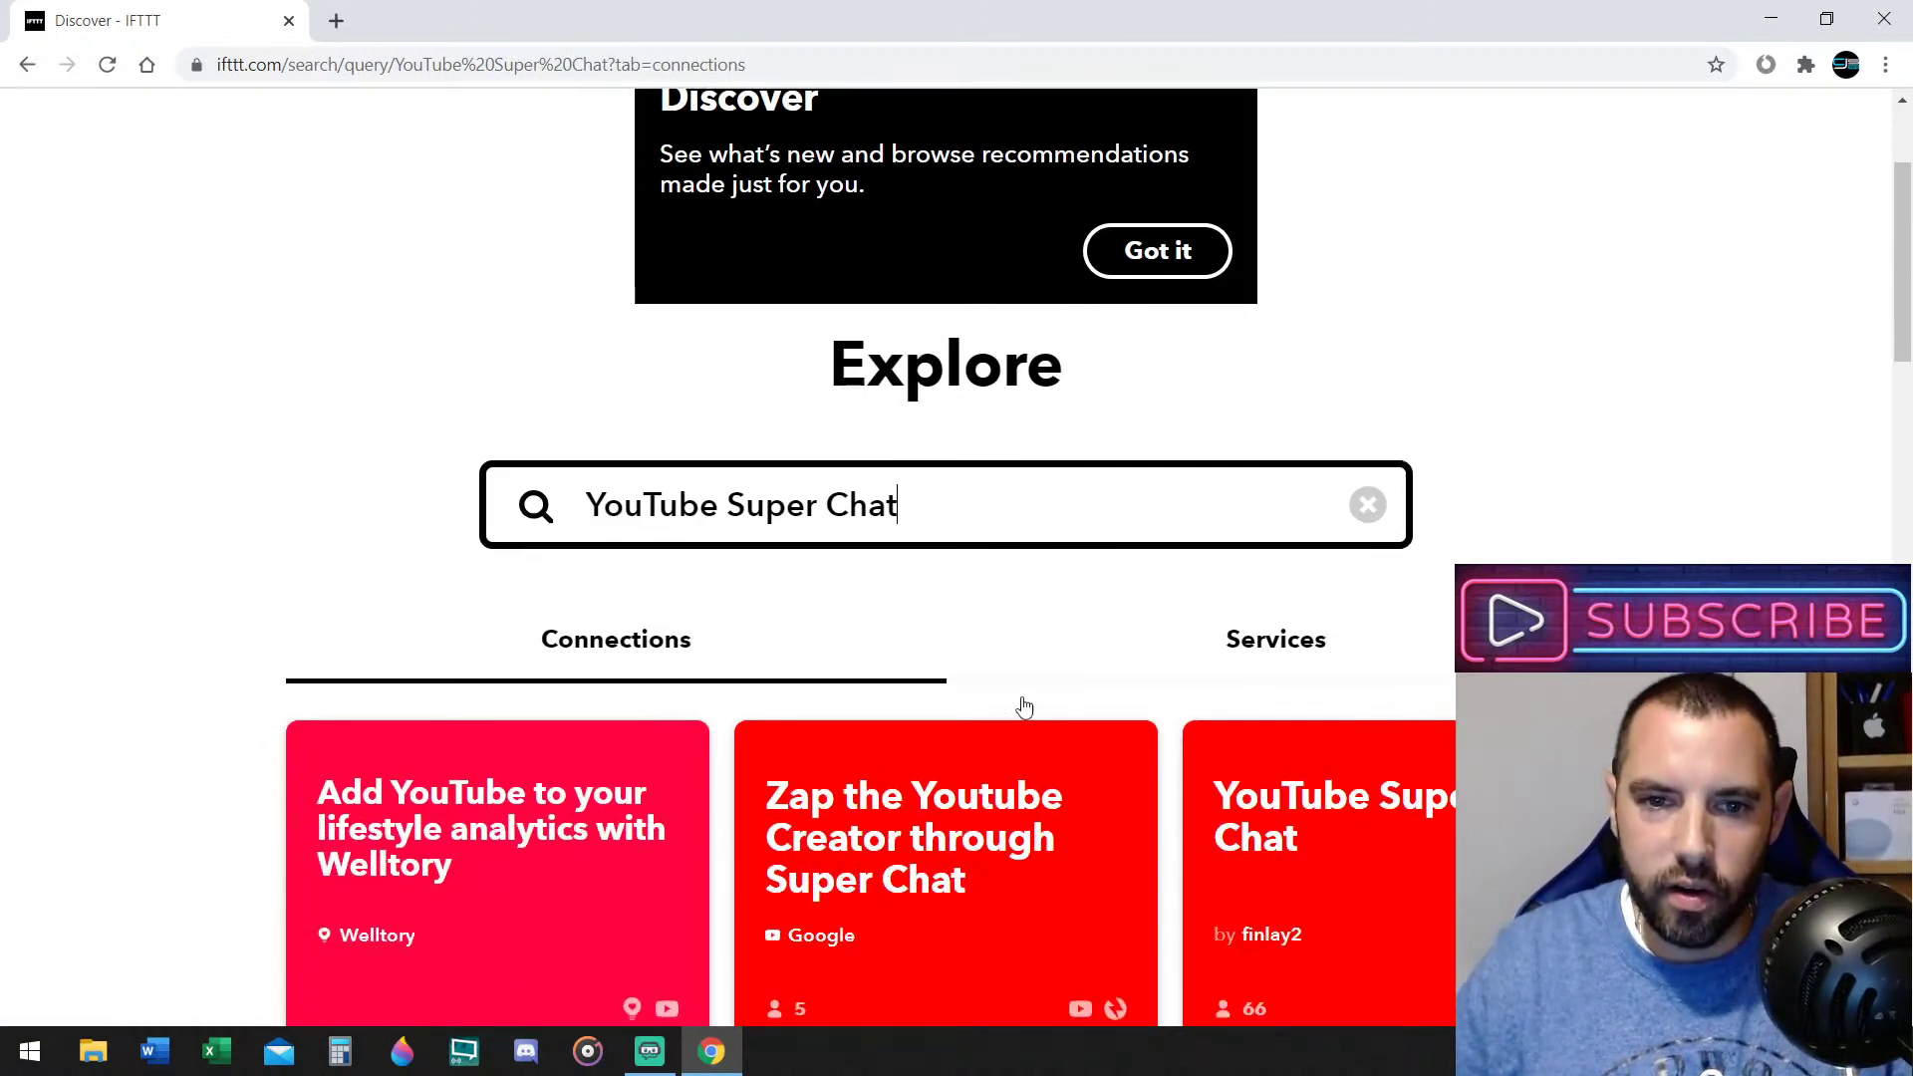
pyautogui.scroll(-2, 1214, 658)
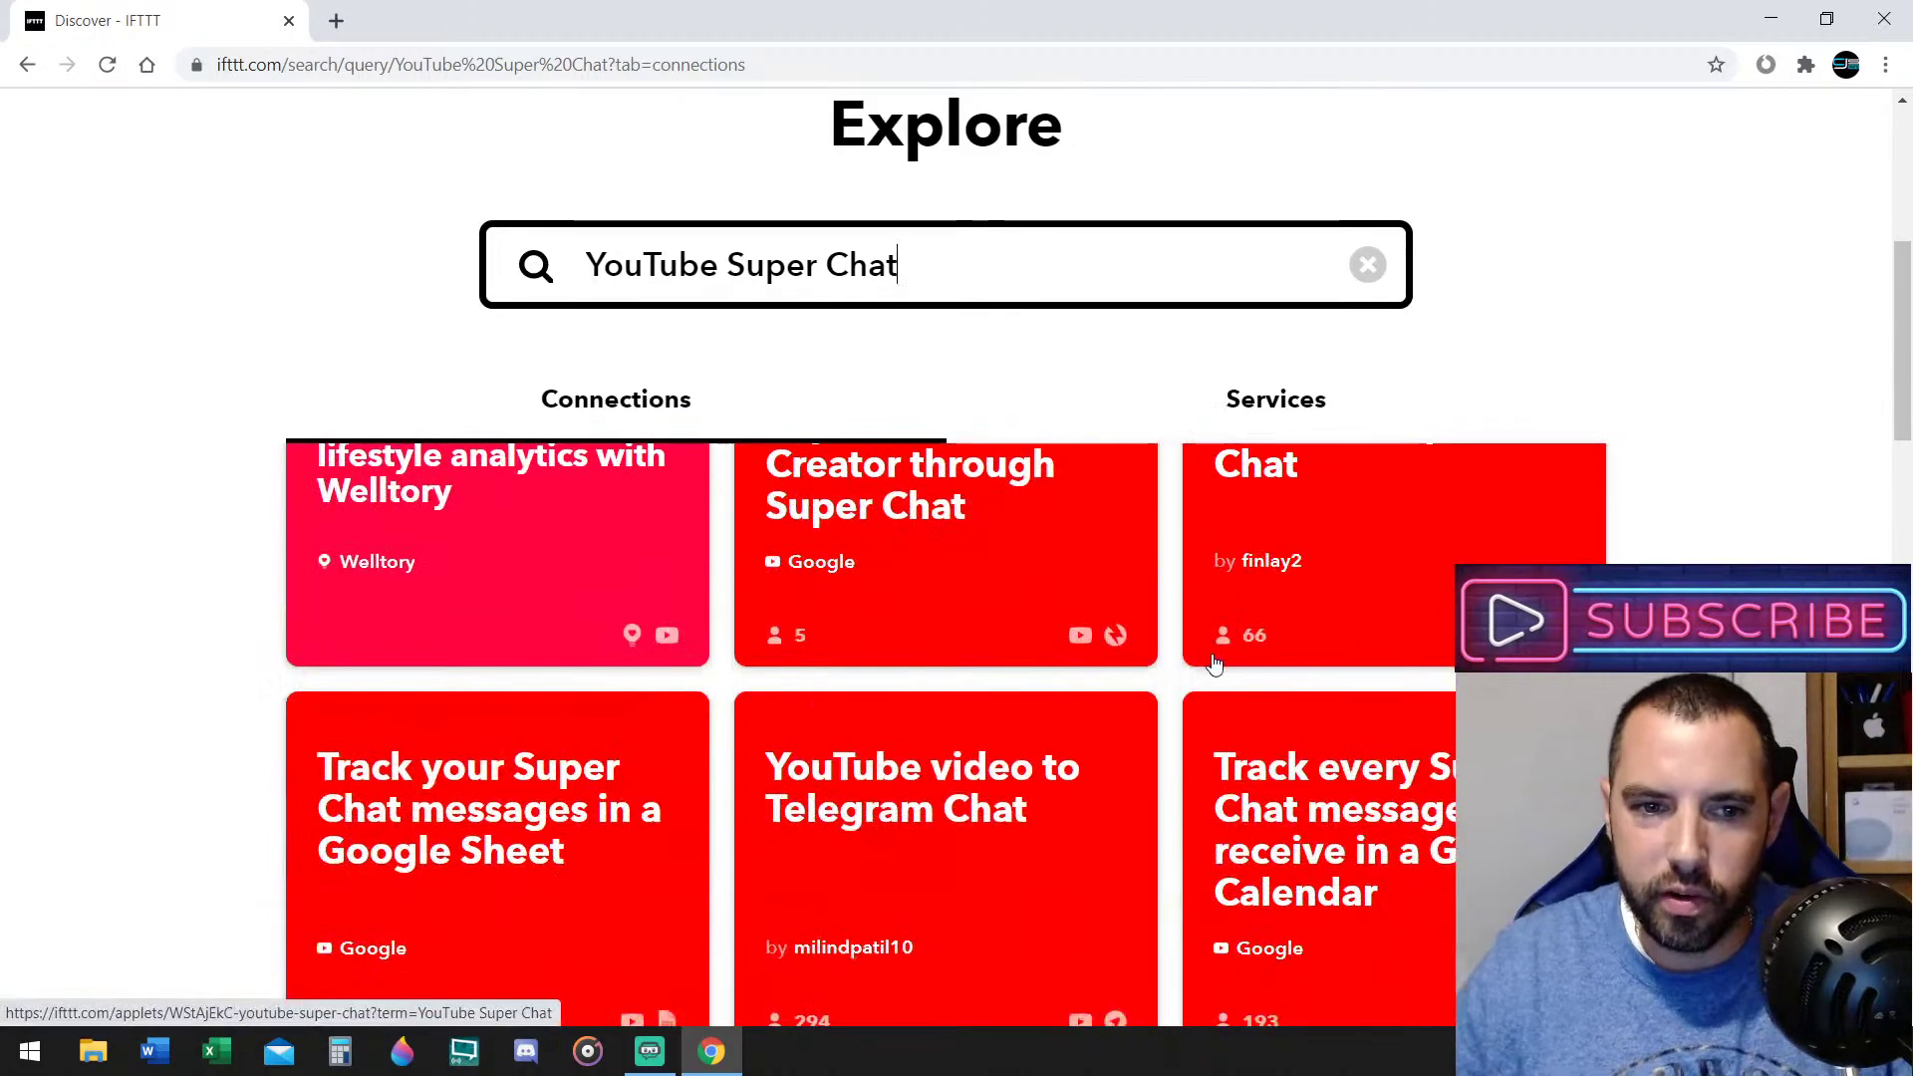
pyautogui.scroll(-1, 1042, 683)
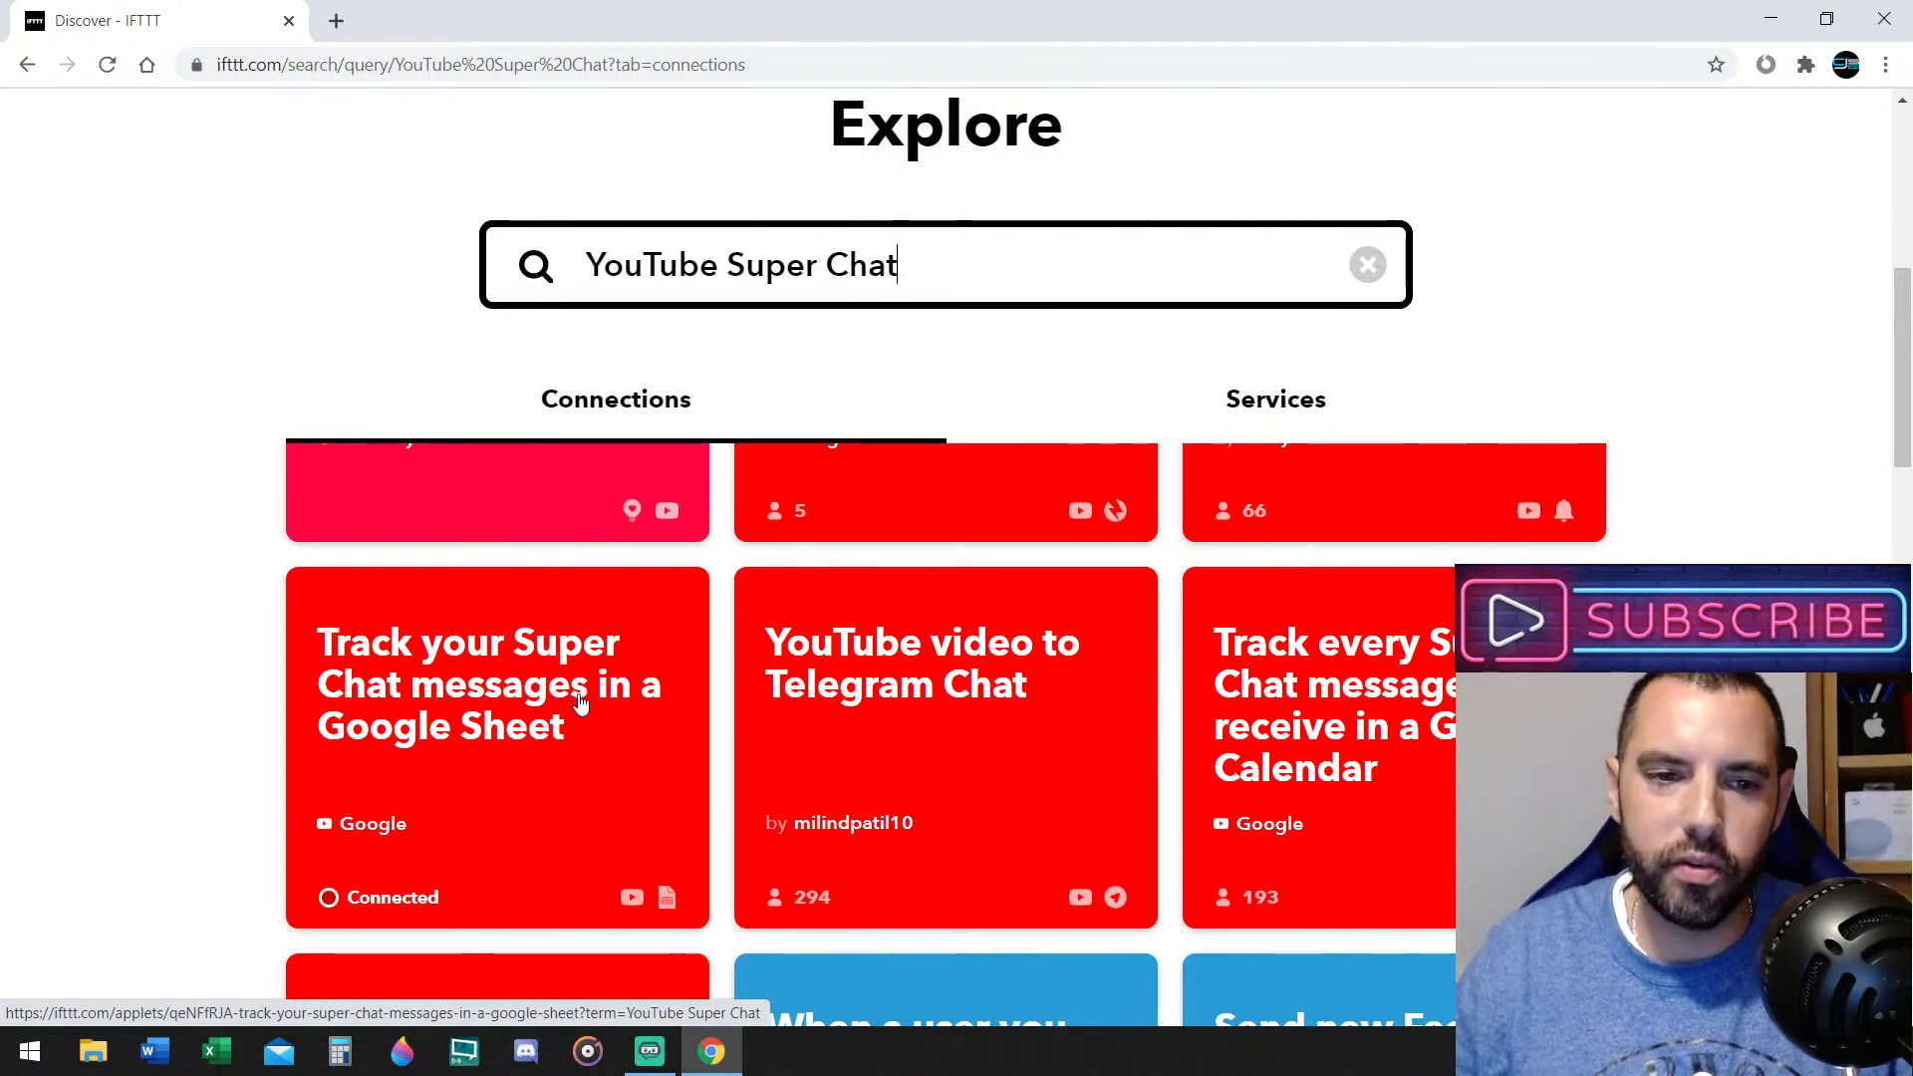
# Open the 'Track your Super Chat messages in a Google Sheet' applet and confirm it's Connected
pyautogui.scroll(-1, 598, 704)
pyautogui.click(586, 560)
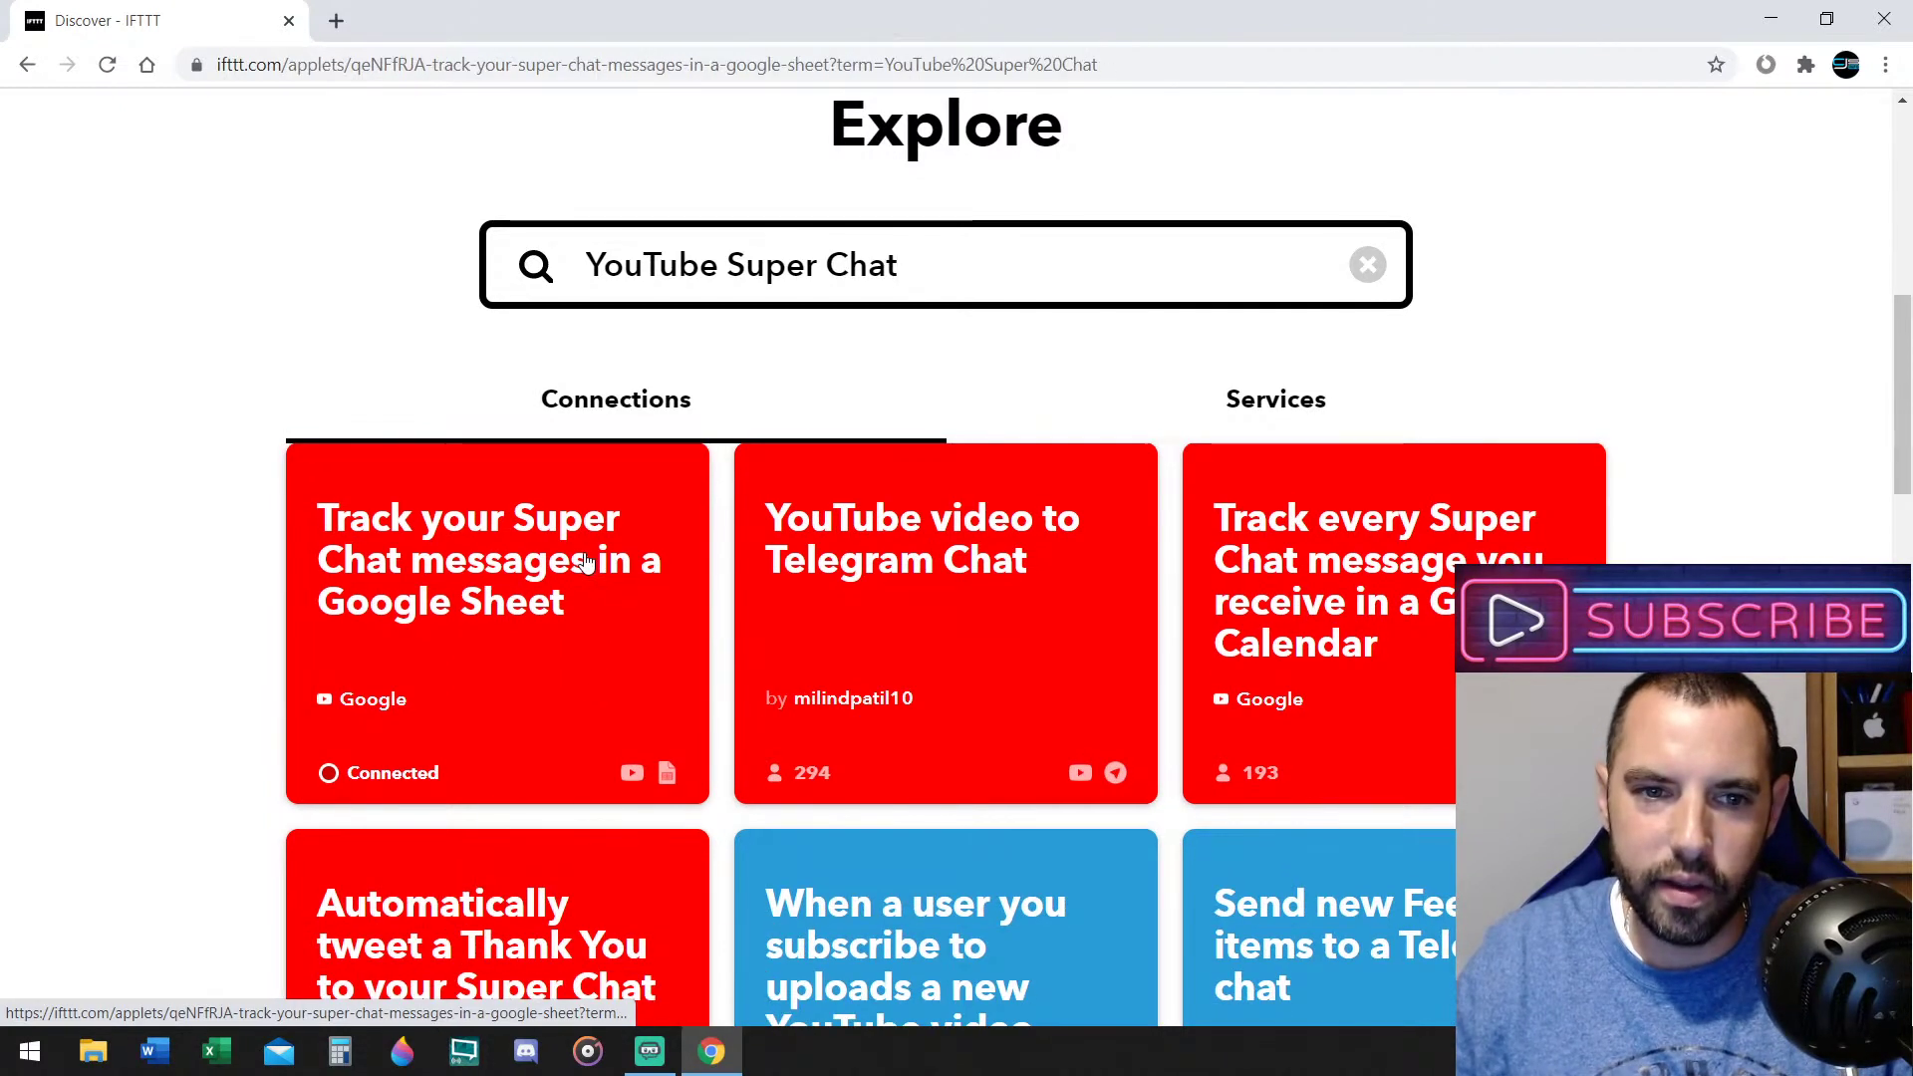
pyautogui.scroll(-1, 1420, 600)
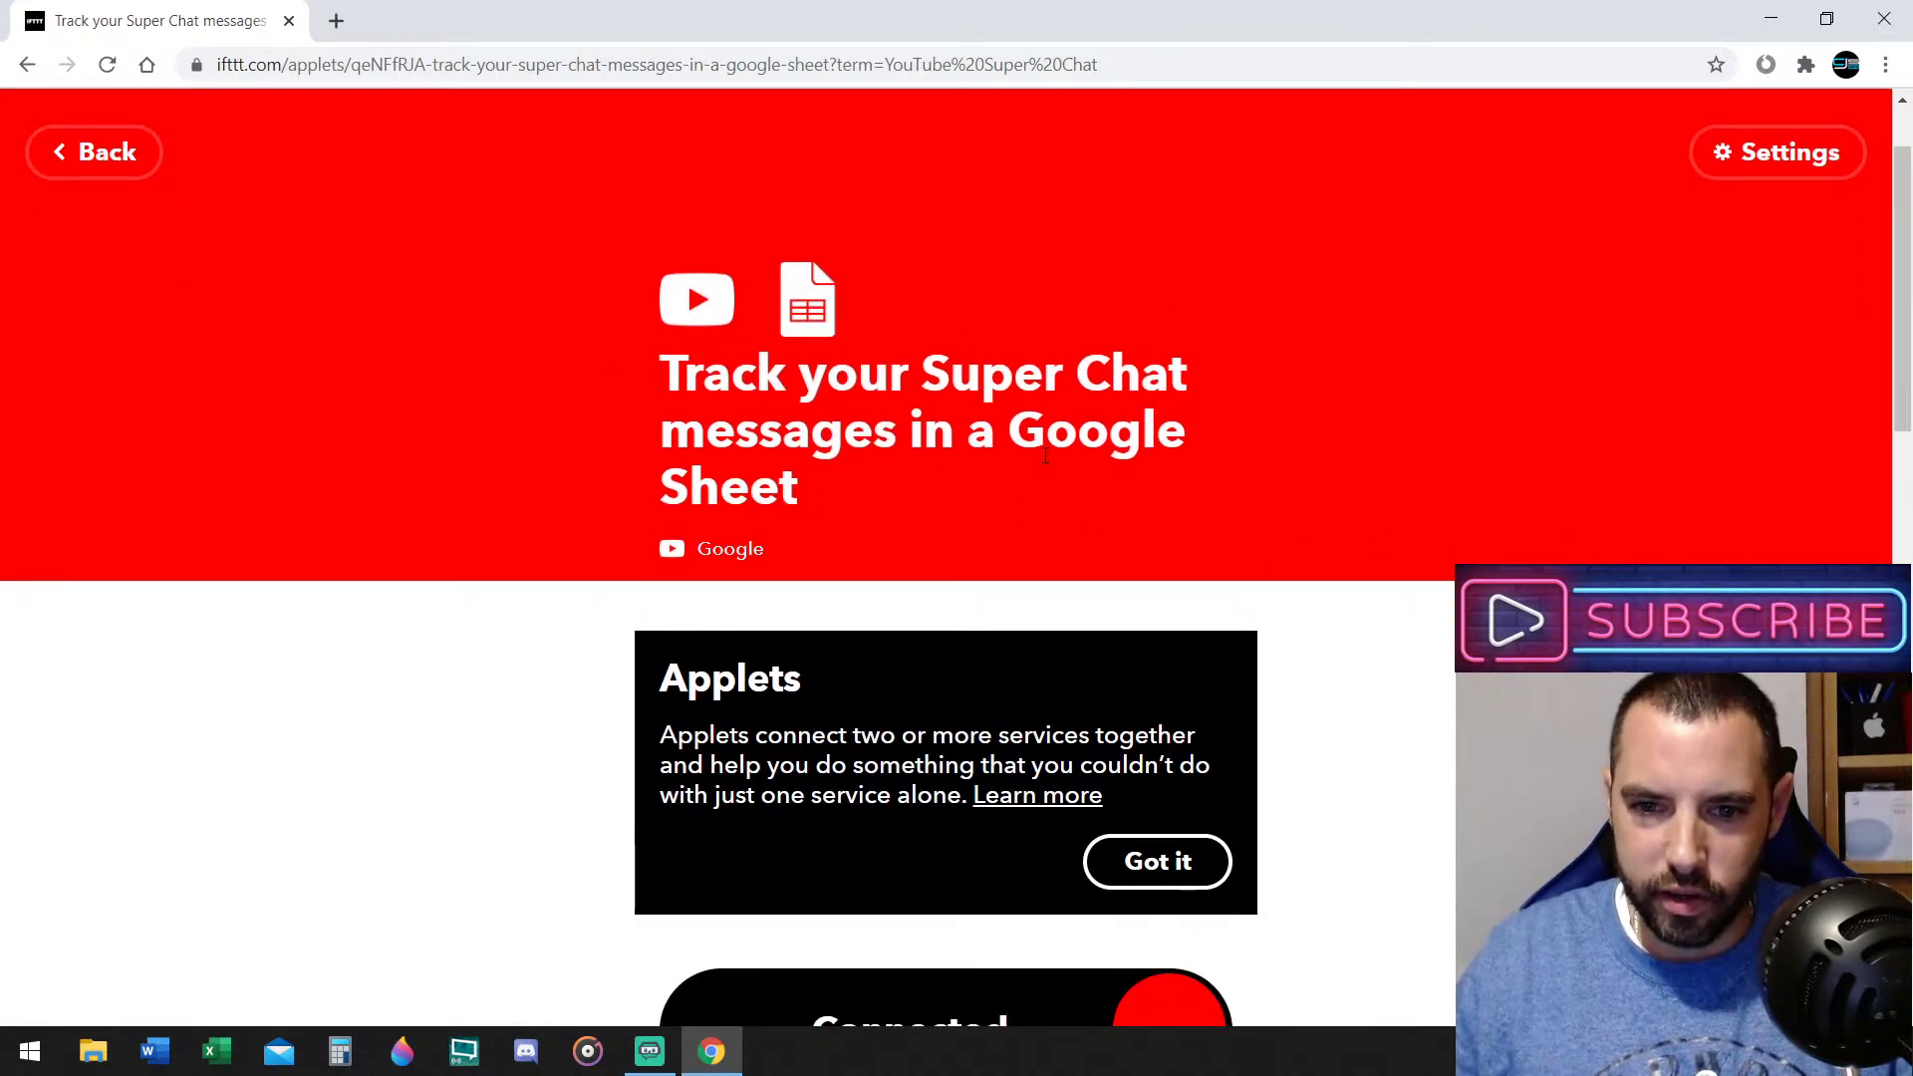
pyautogui.scroll(-2, 1130, 425)
pyautogui.scroll(2, 1267, 395)
pyautogui.scroll(-2, 1269, 395)
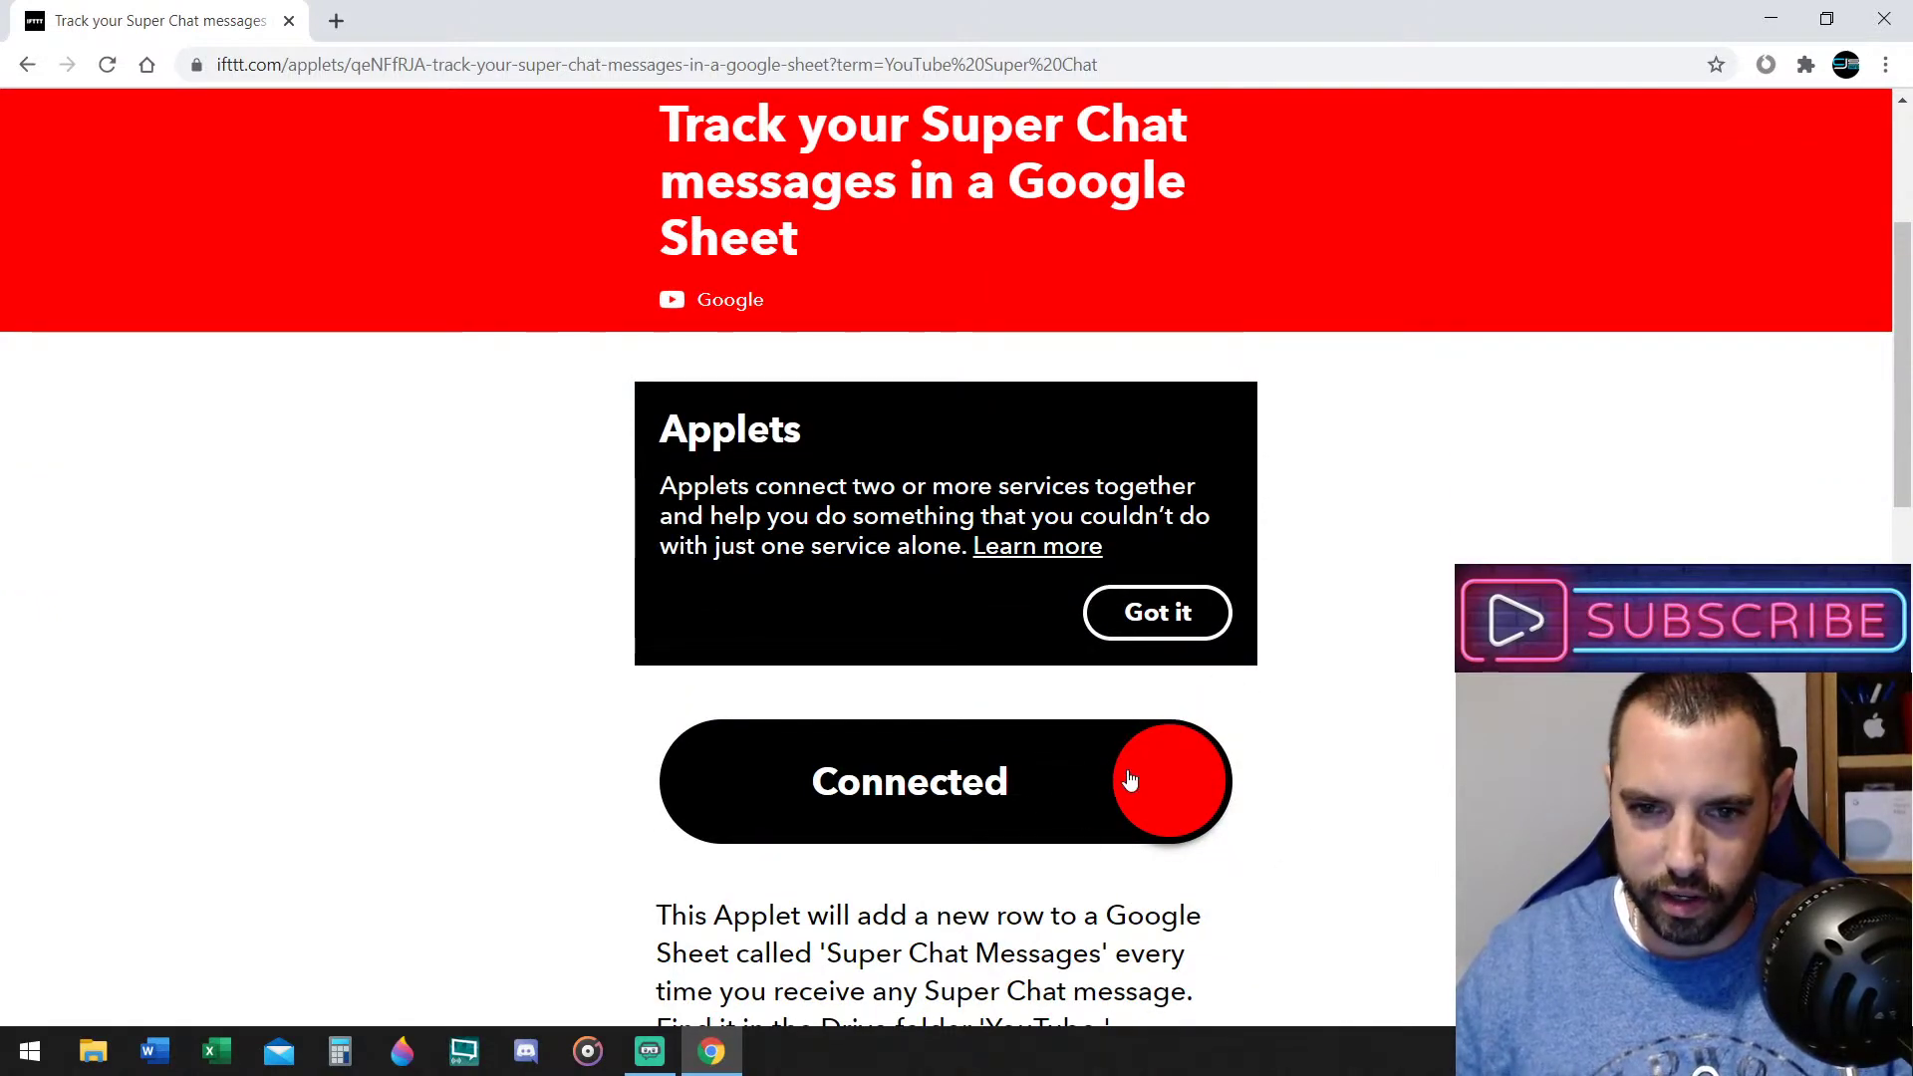
pyautogui.scroll(-1, 1059, 777)
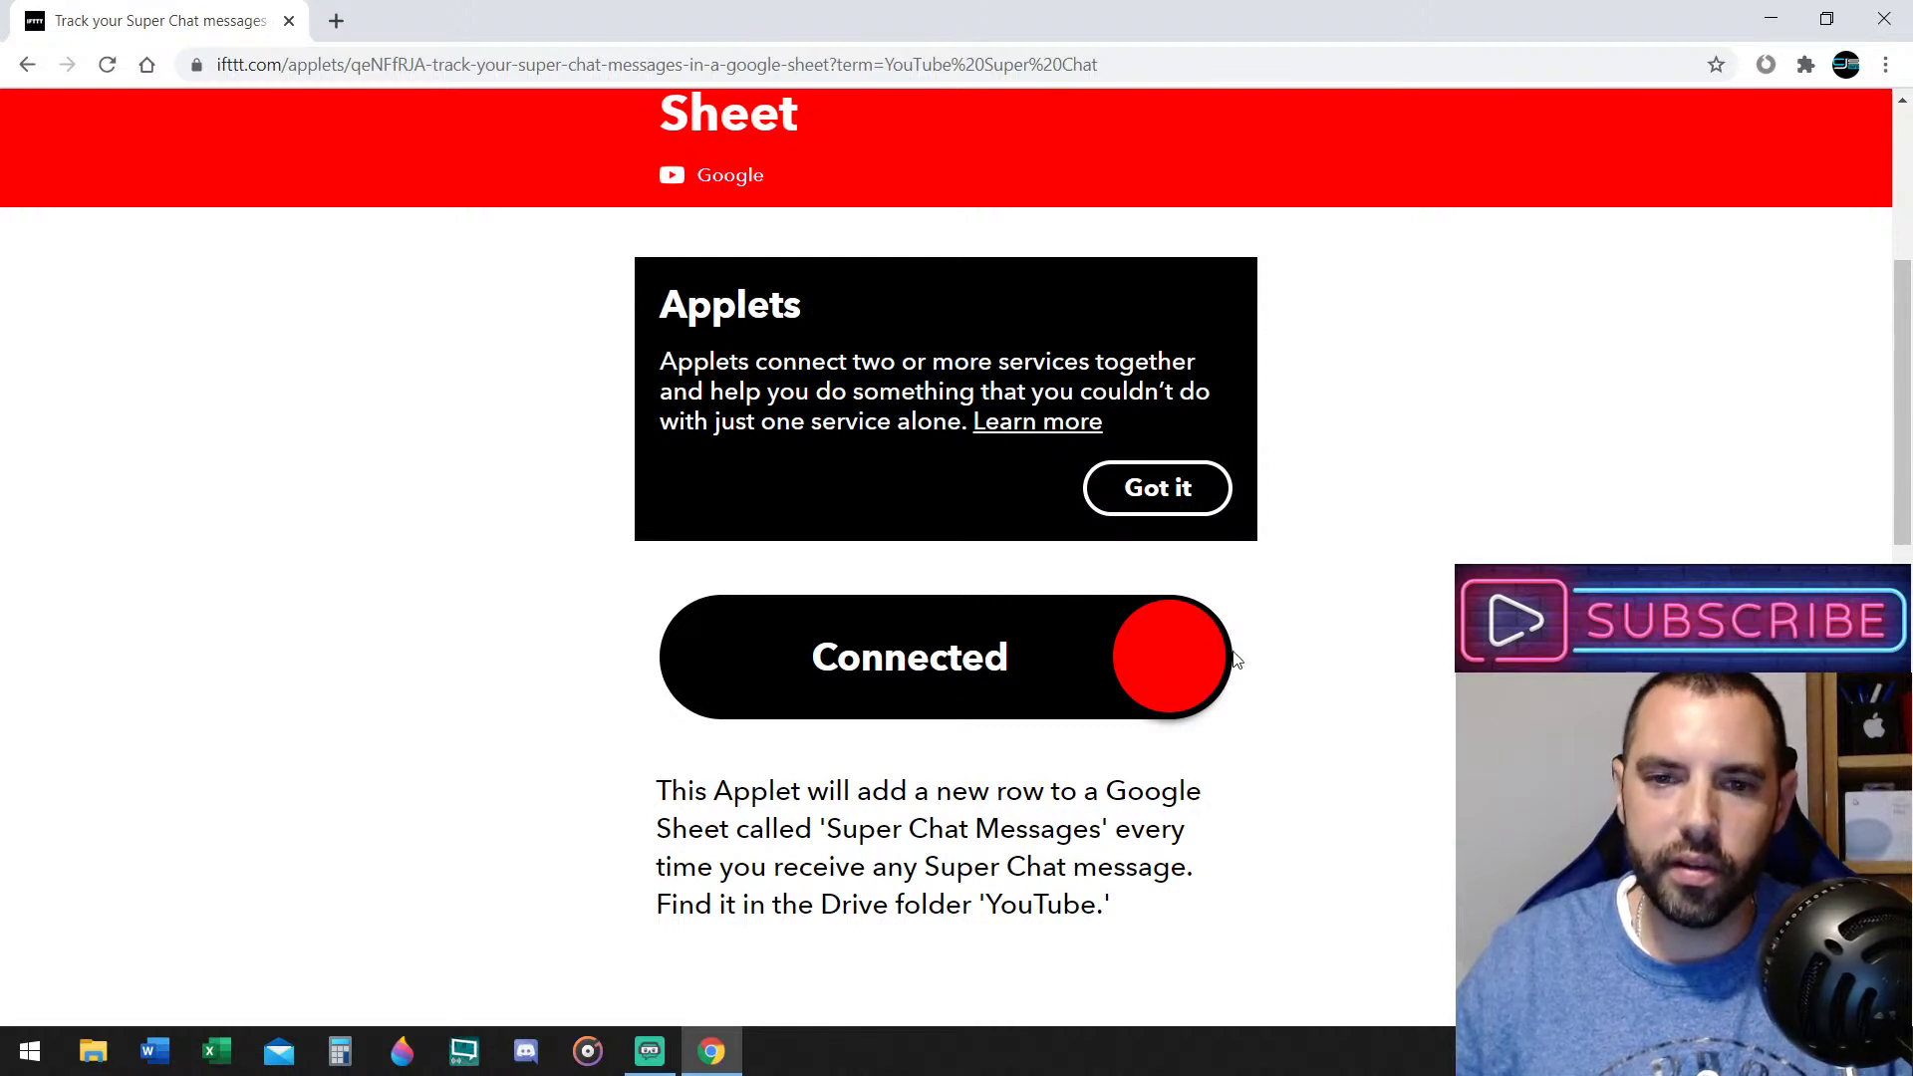
pyautogui.scroll(2, 1088, 638)
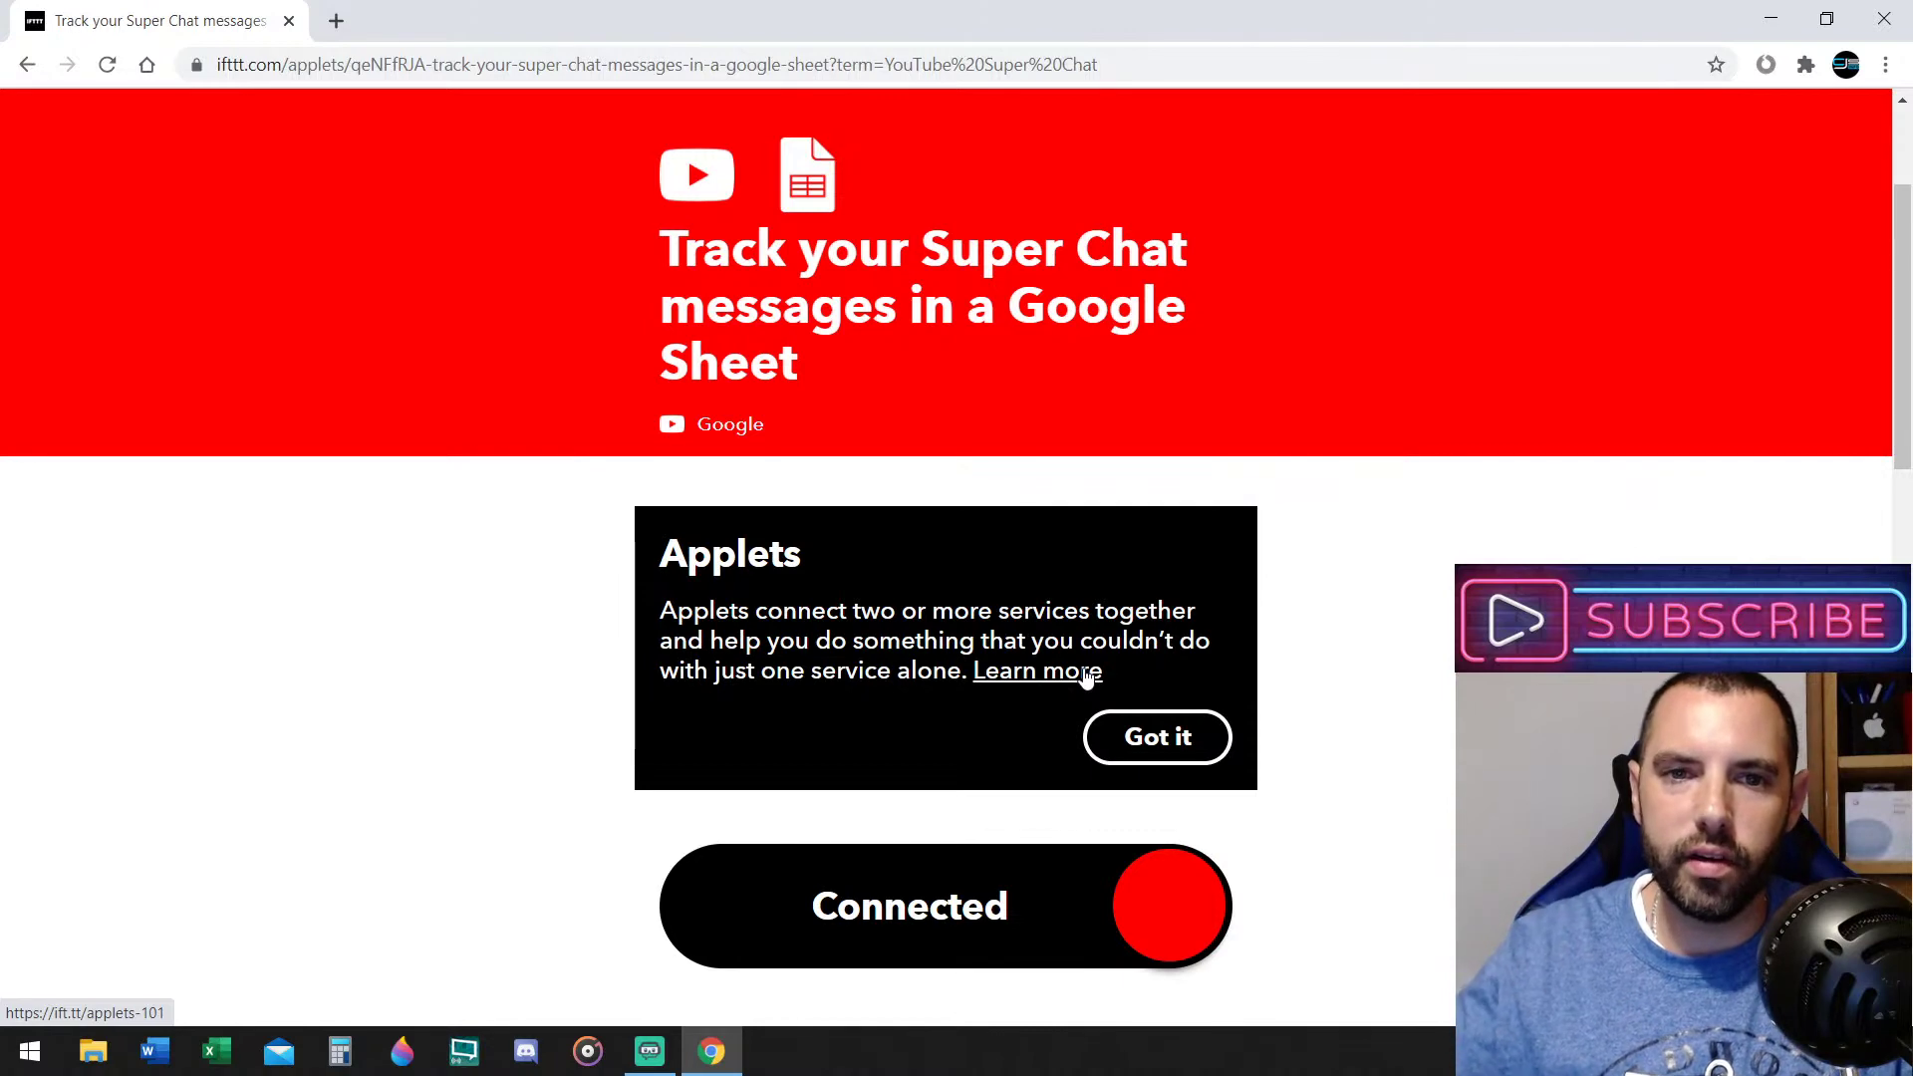
pyautogui.scroll(-2, 1238, 764)
pyautogui.scroll(-1, 1238, 764)
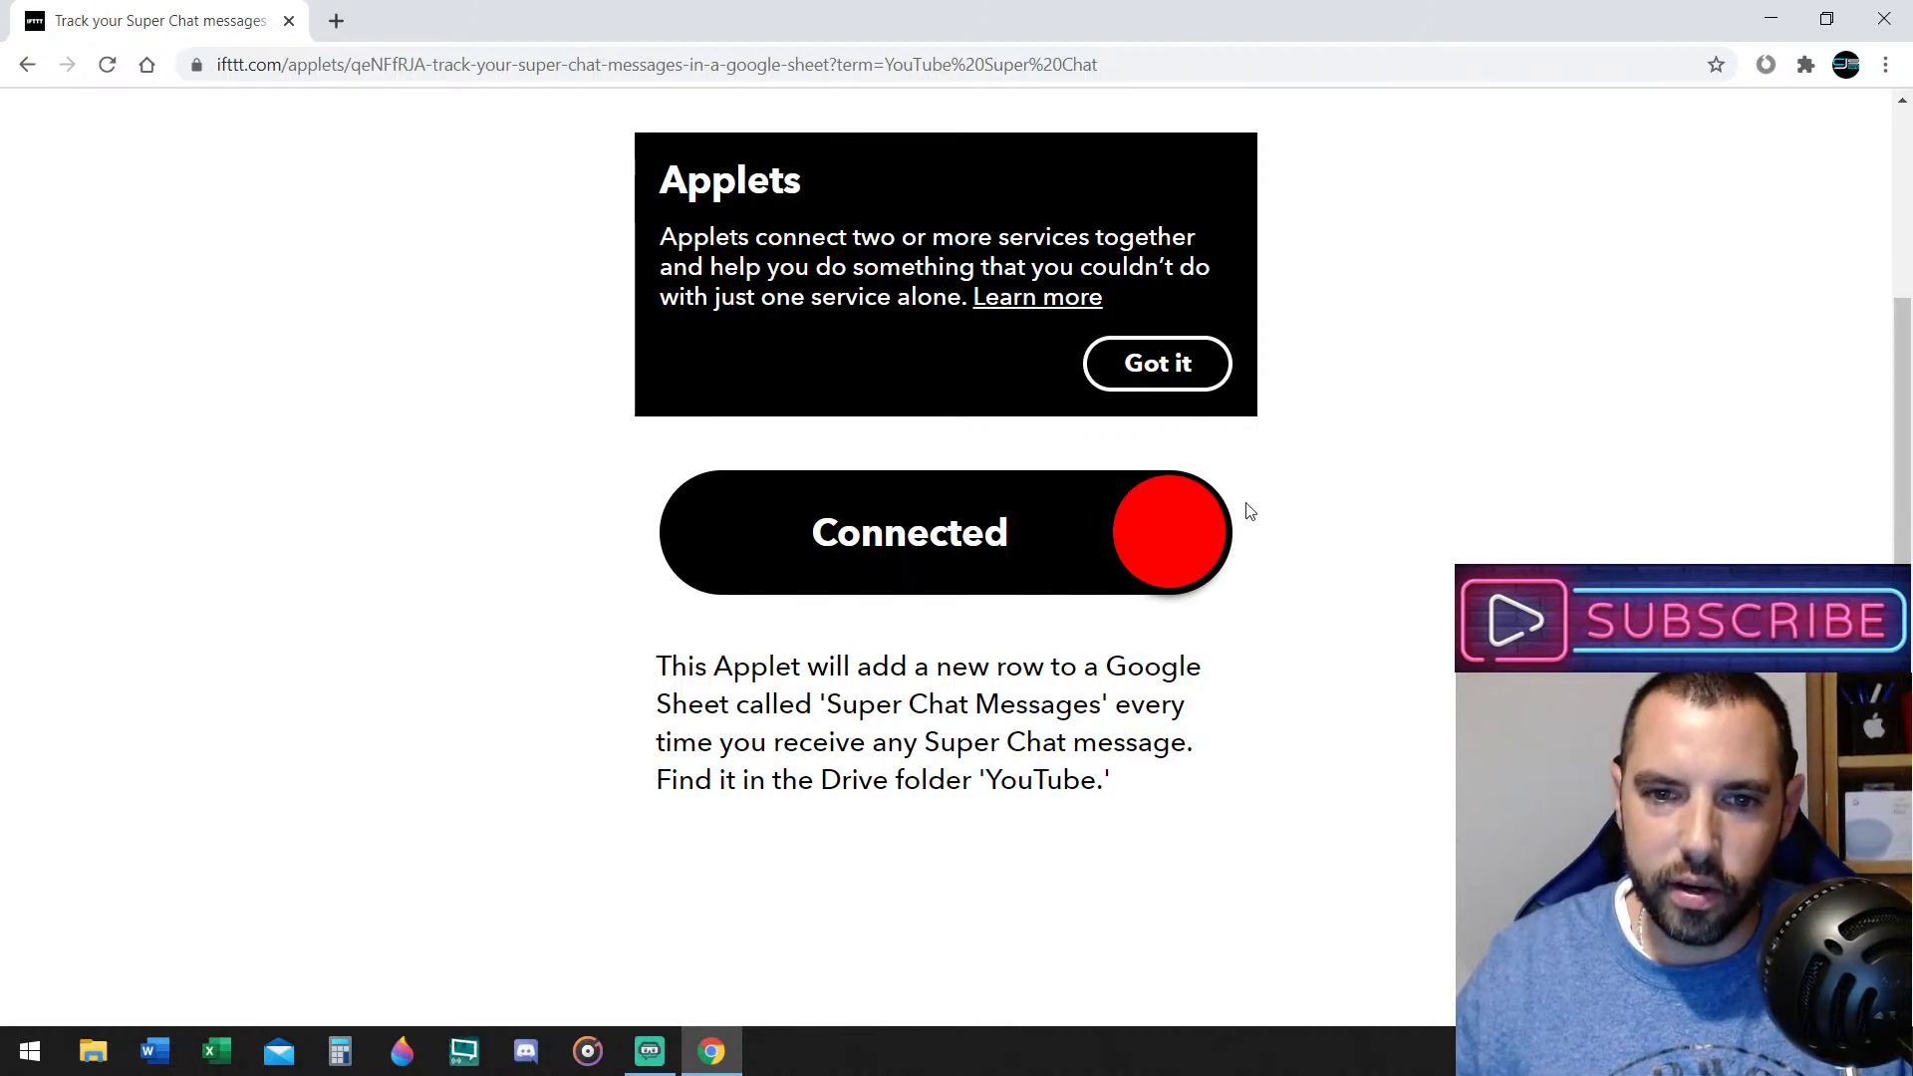
pyautogui.scroll(4, 1377, 574)
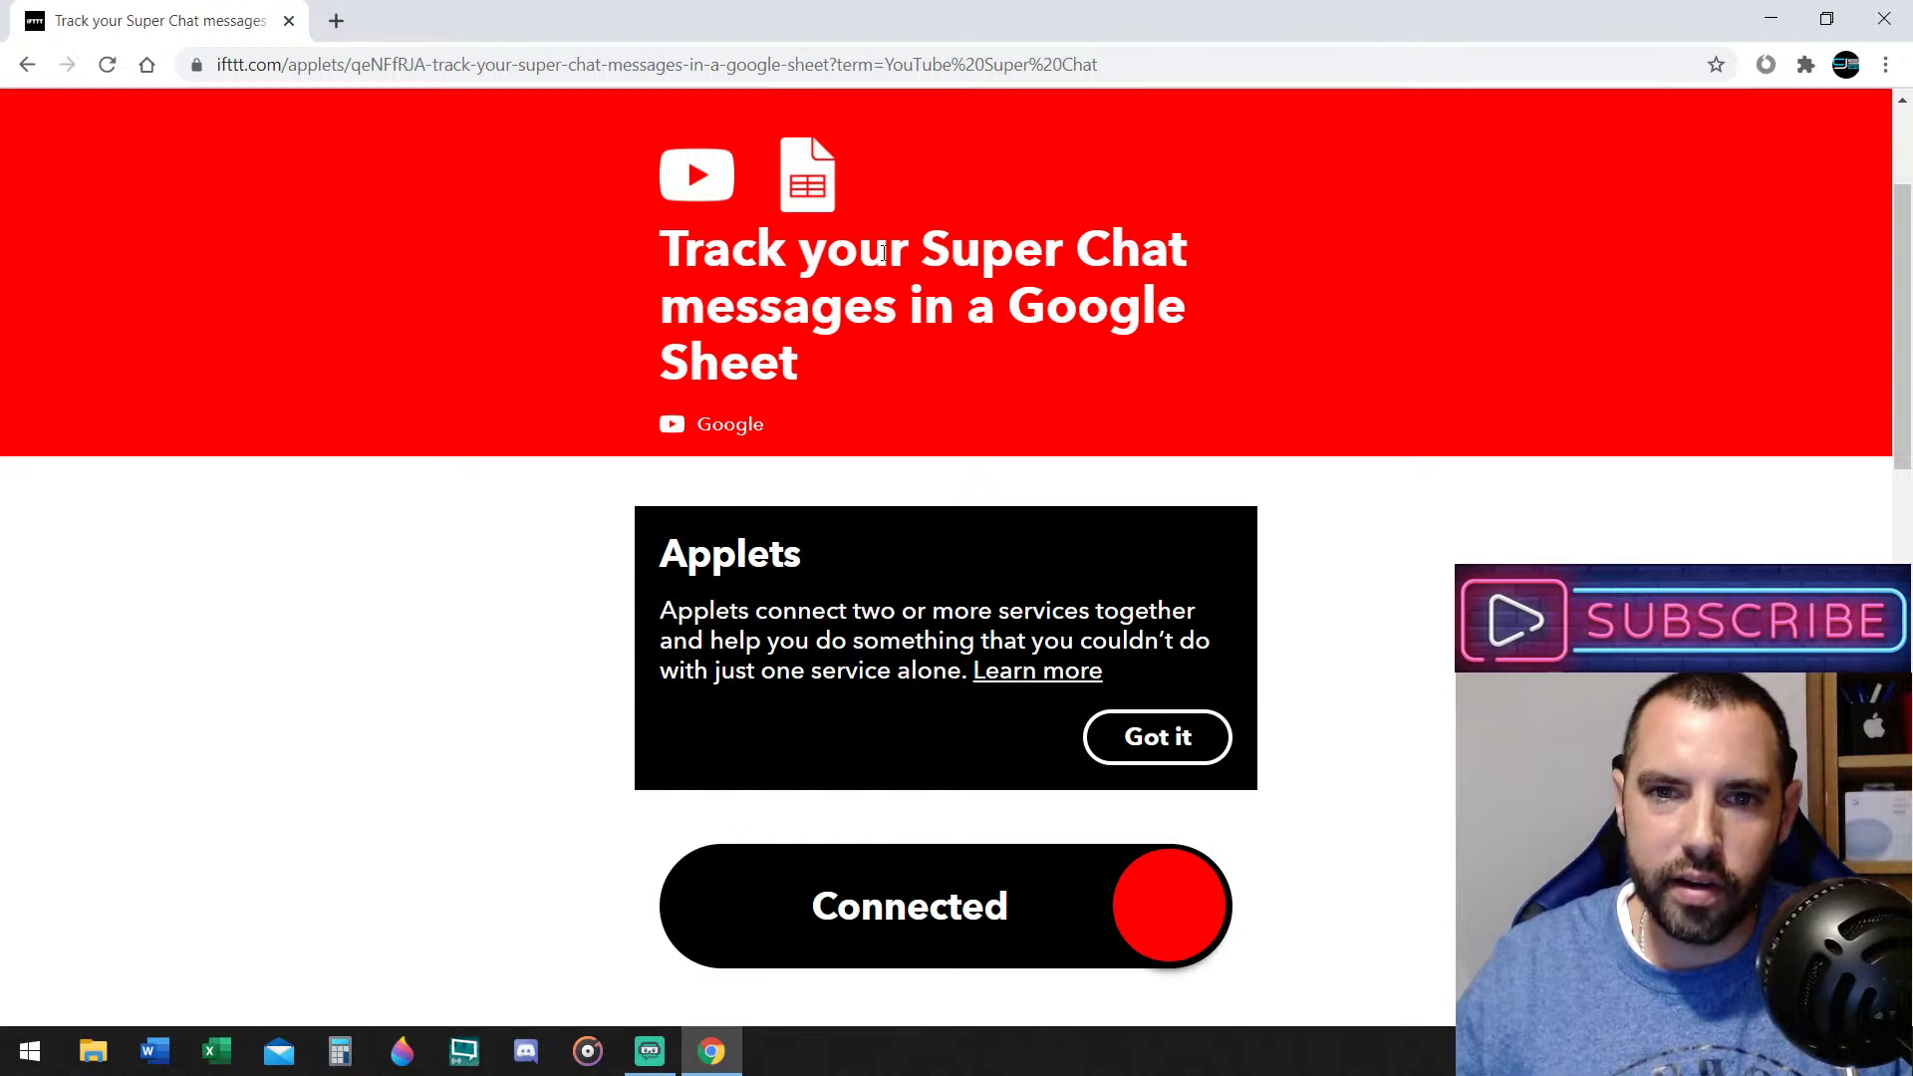
pyautogui.scroll(-3, 918, 498)
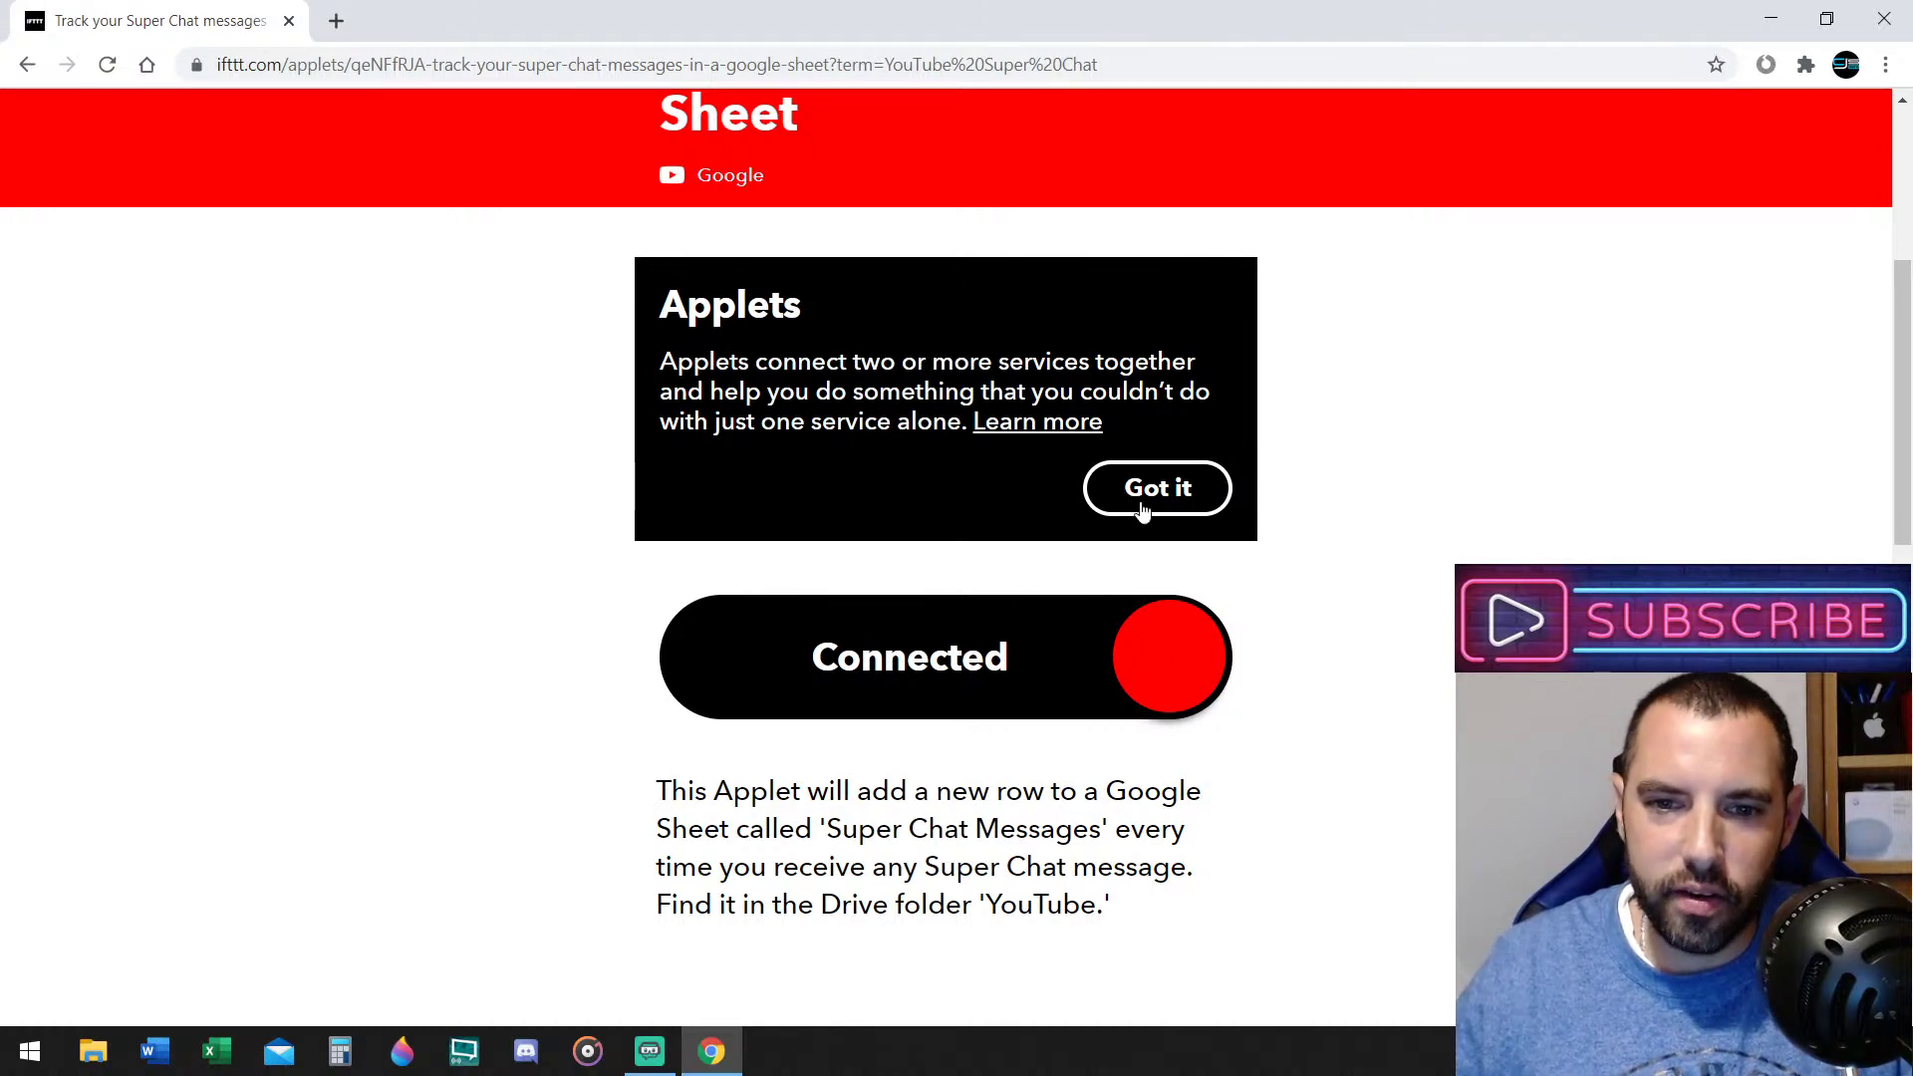
pyautogui.scroll(5, 1238, 611)
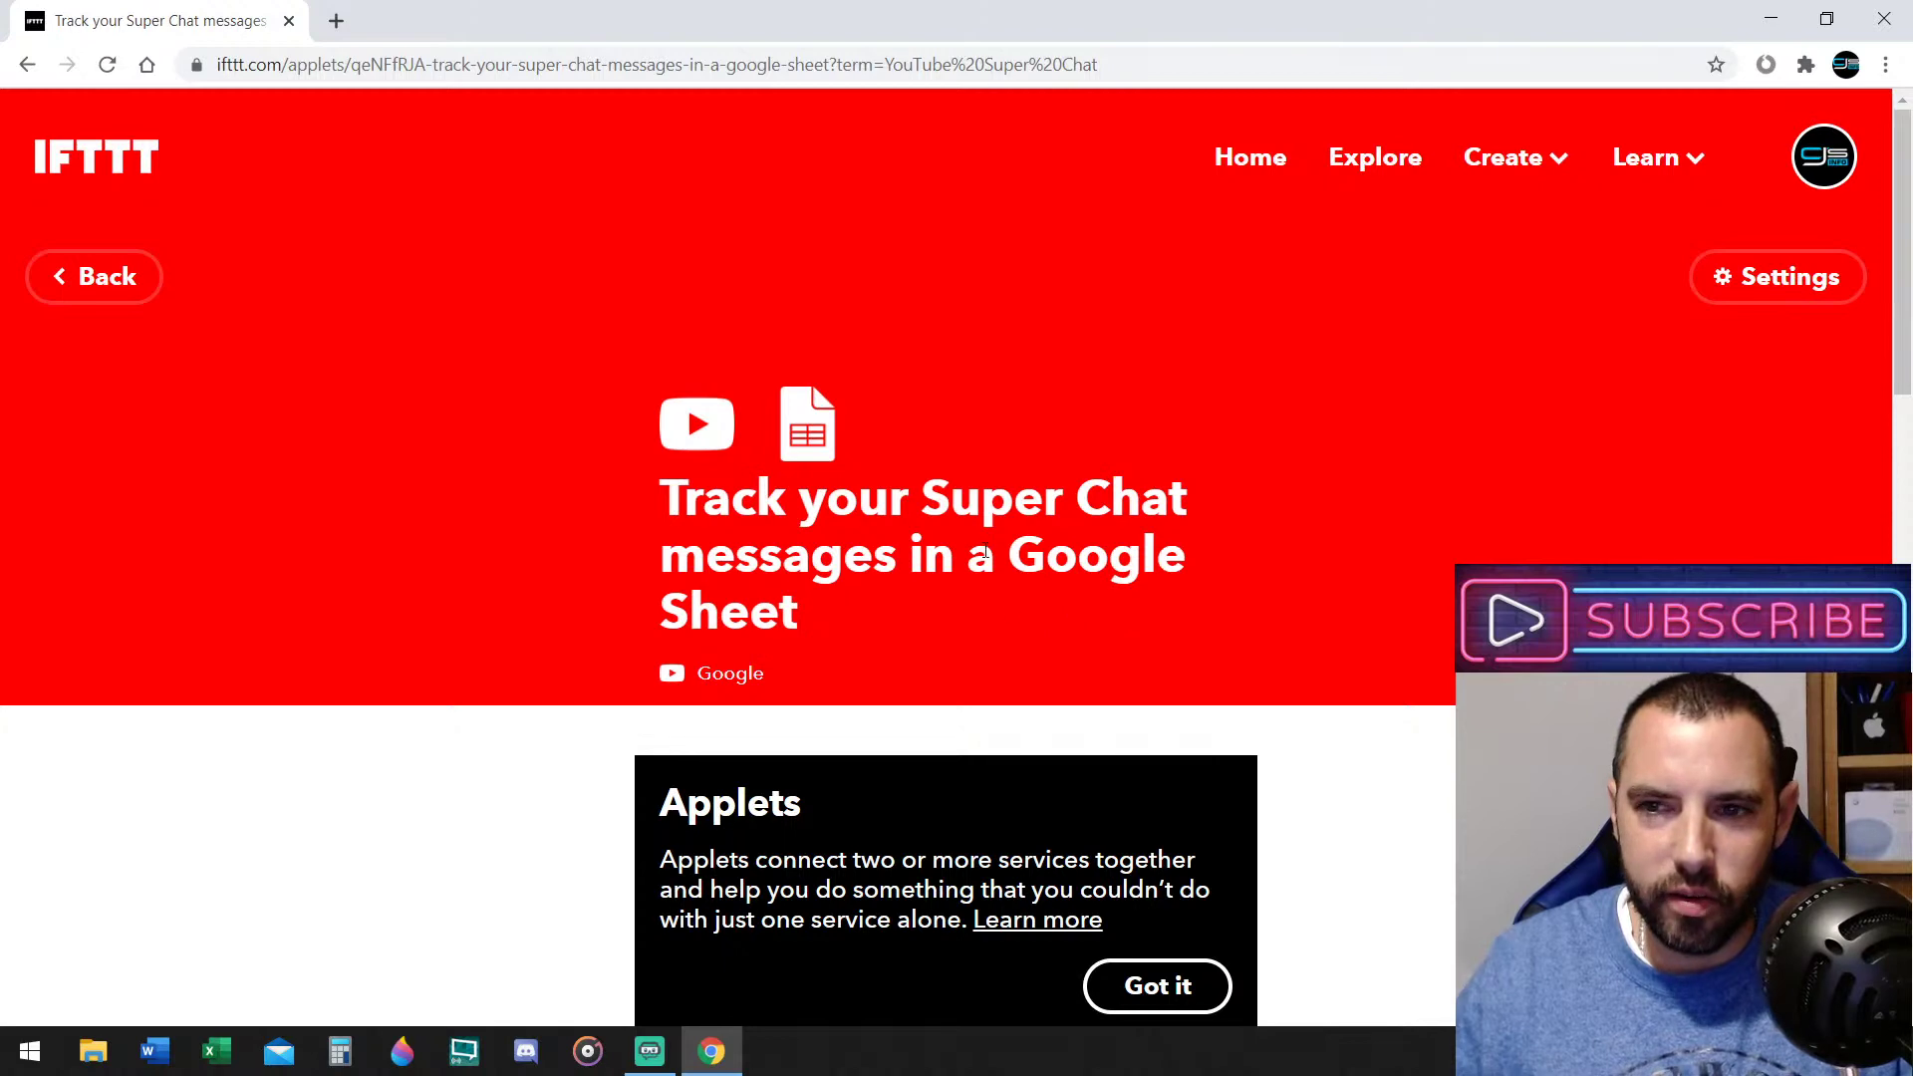
pyautogui.click(337, 21)
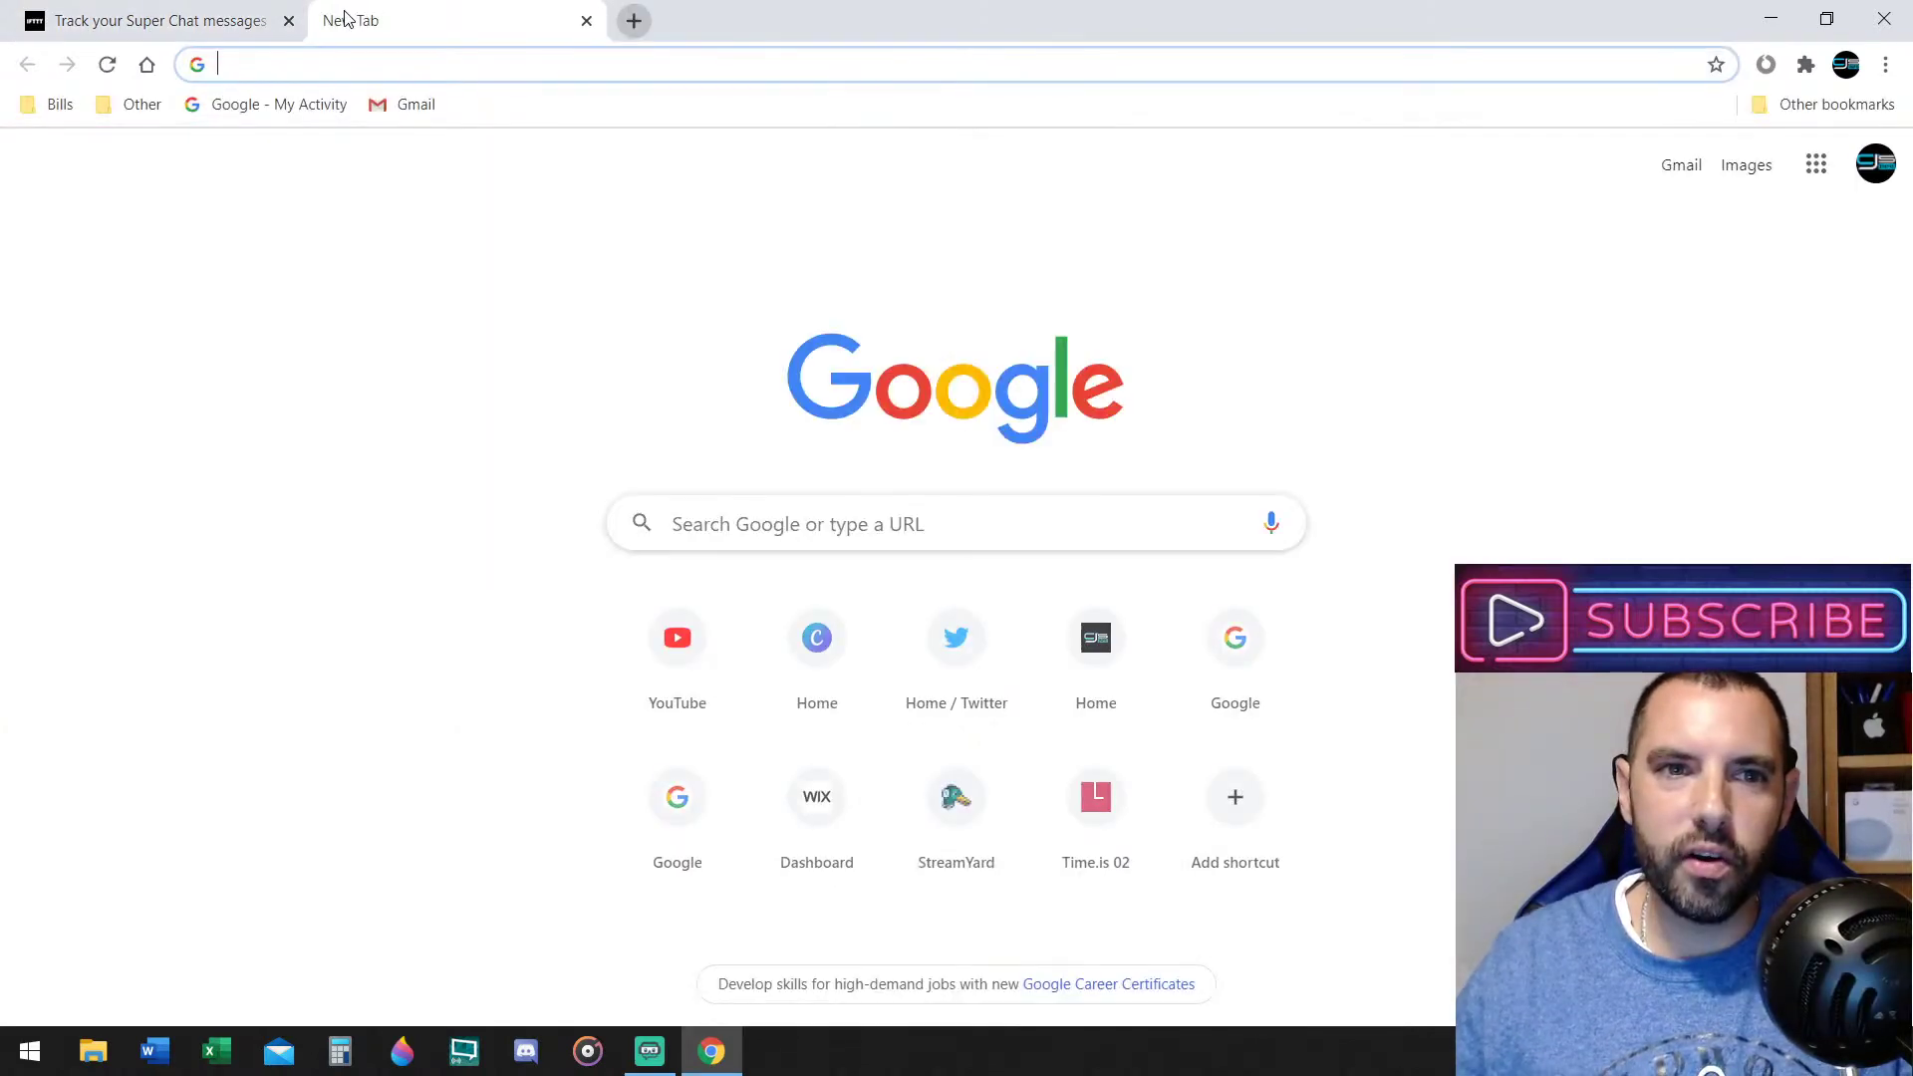
# Search 'google sh' and go to the Google Sheets home, listing Super Chat Messages and My Super Stickers
pyautogui.write('g')
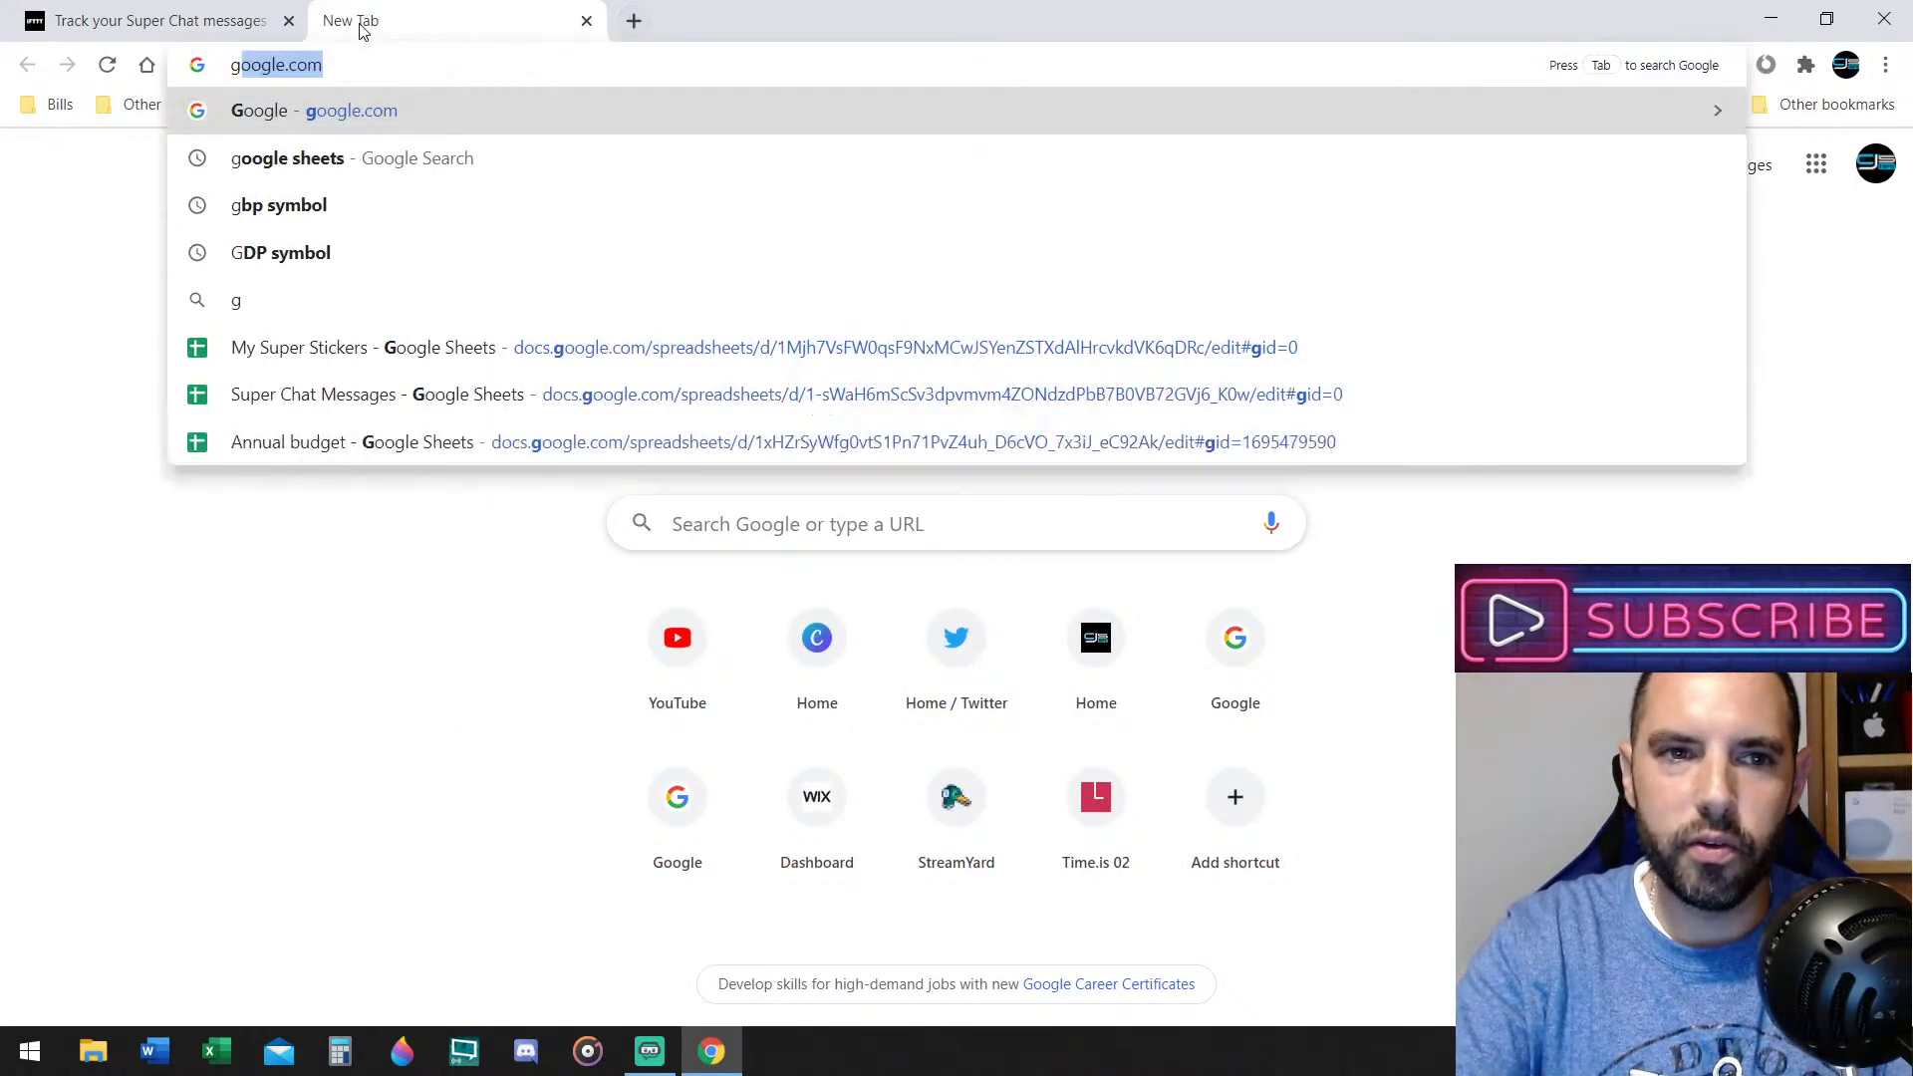
pyautogui.write('oogle sh')
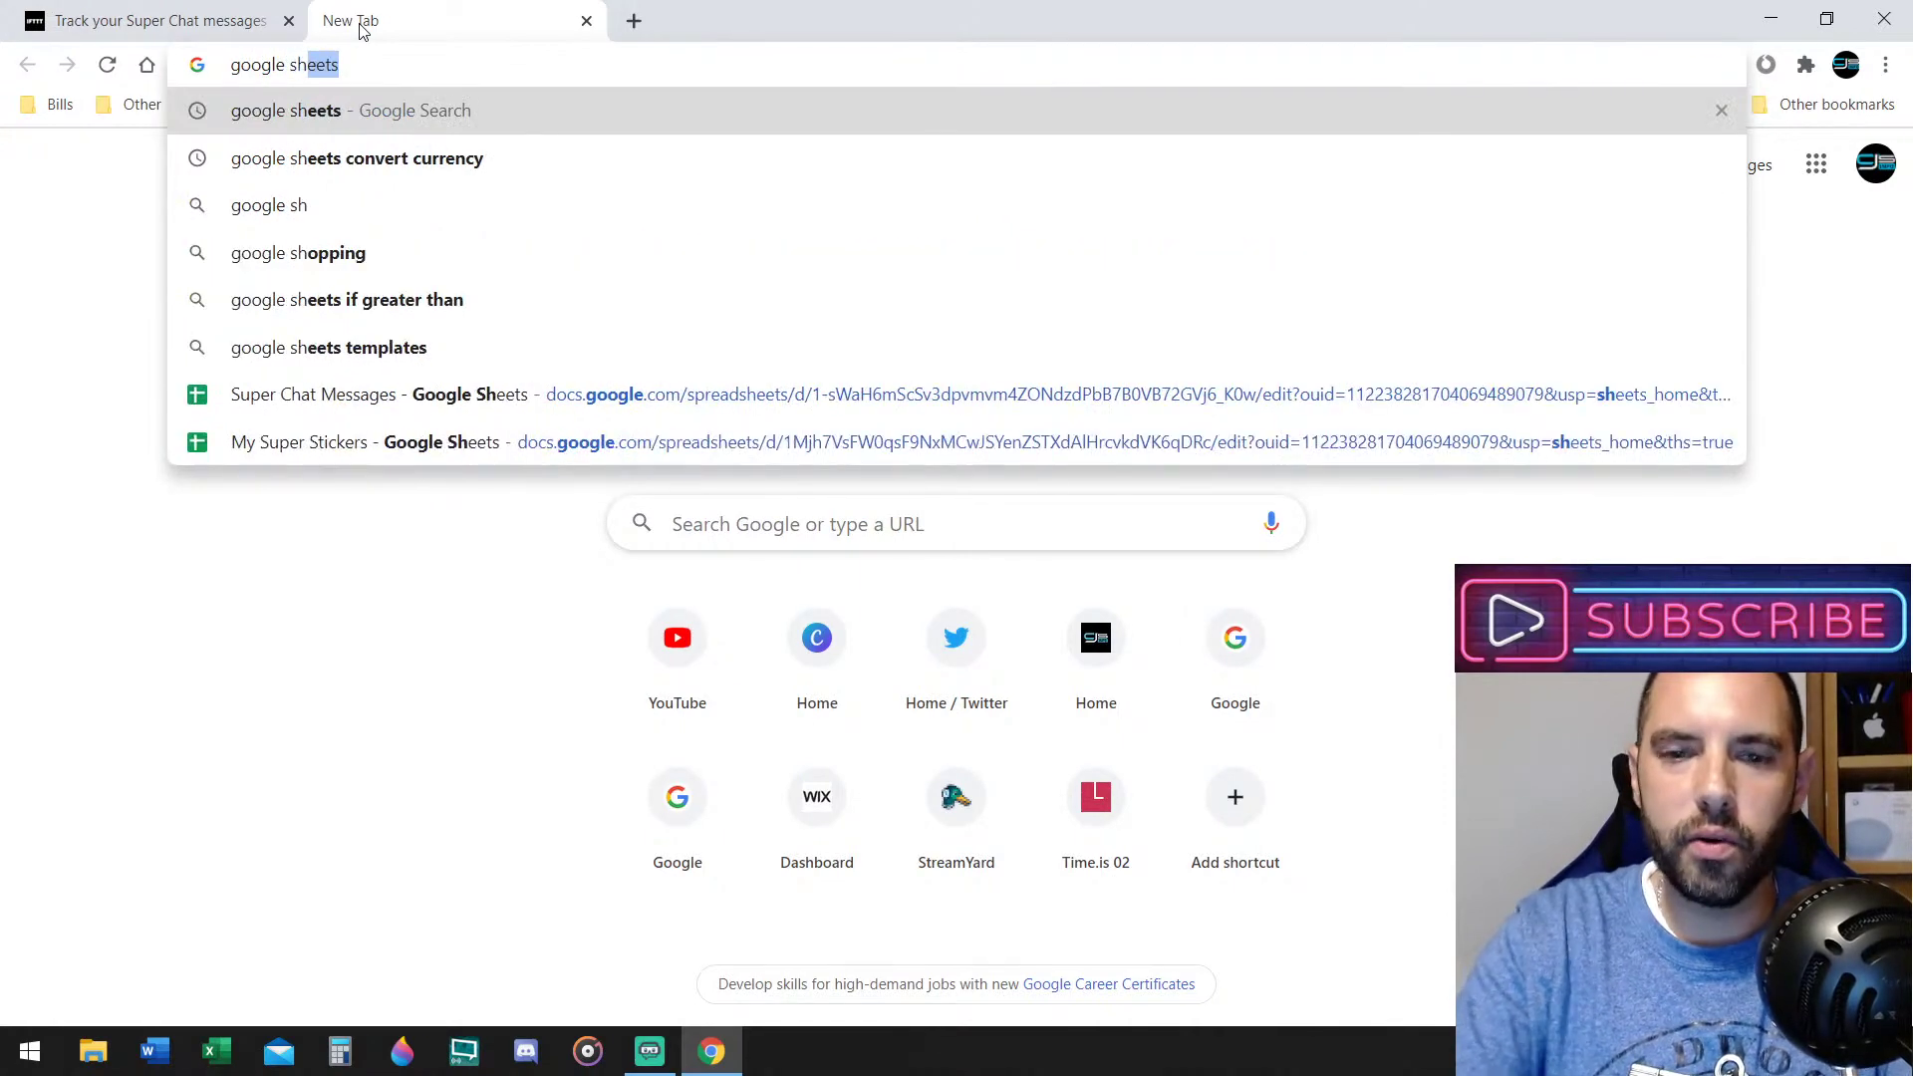
pyautogui.press('Return')
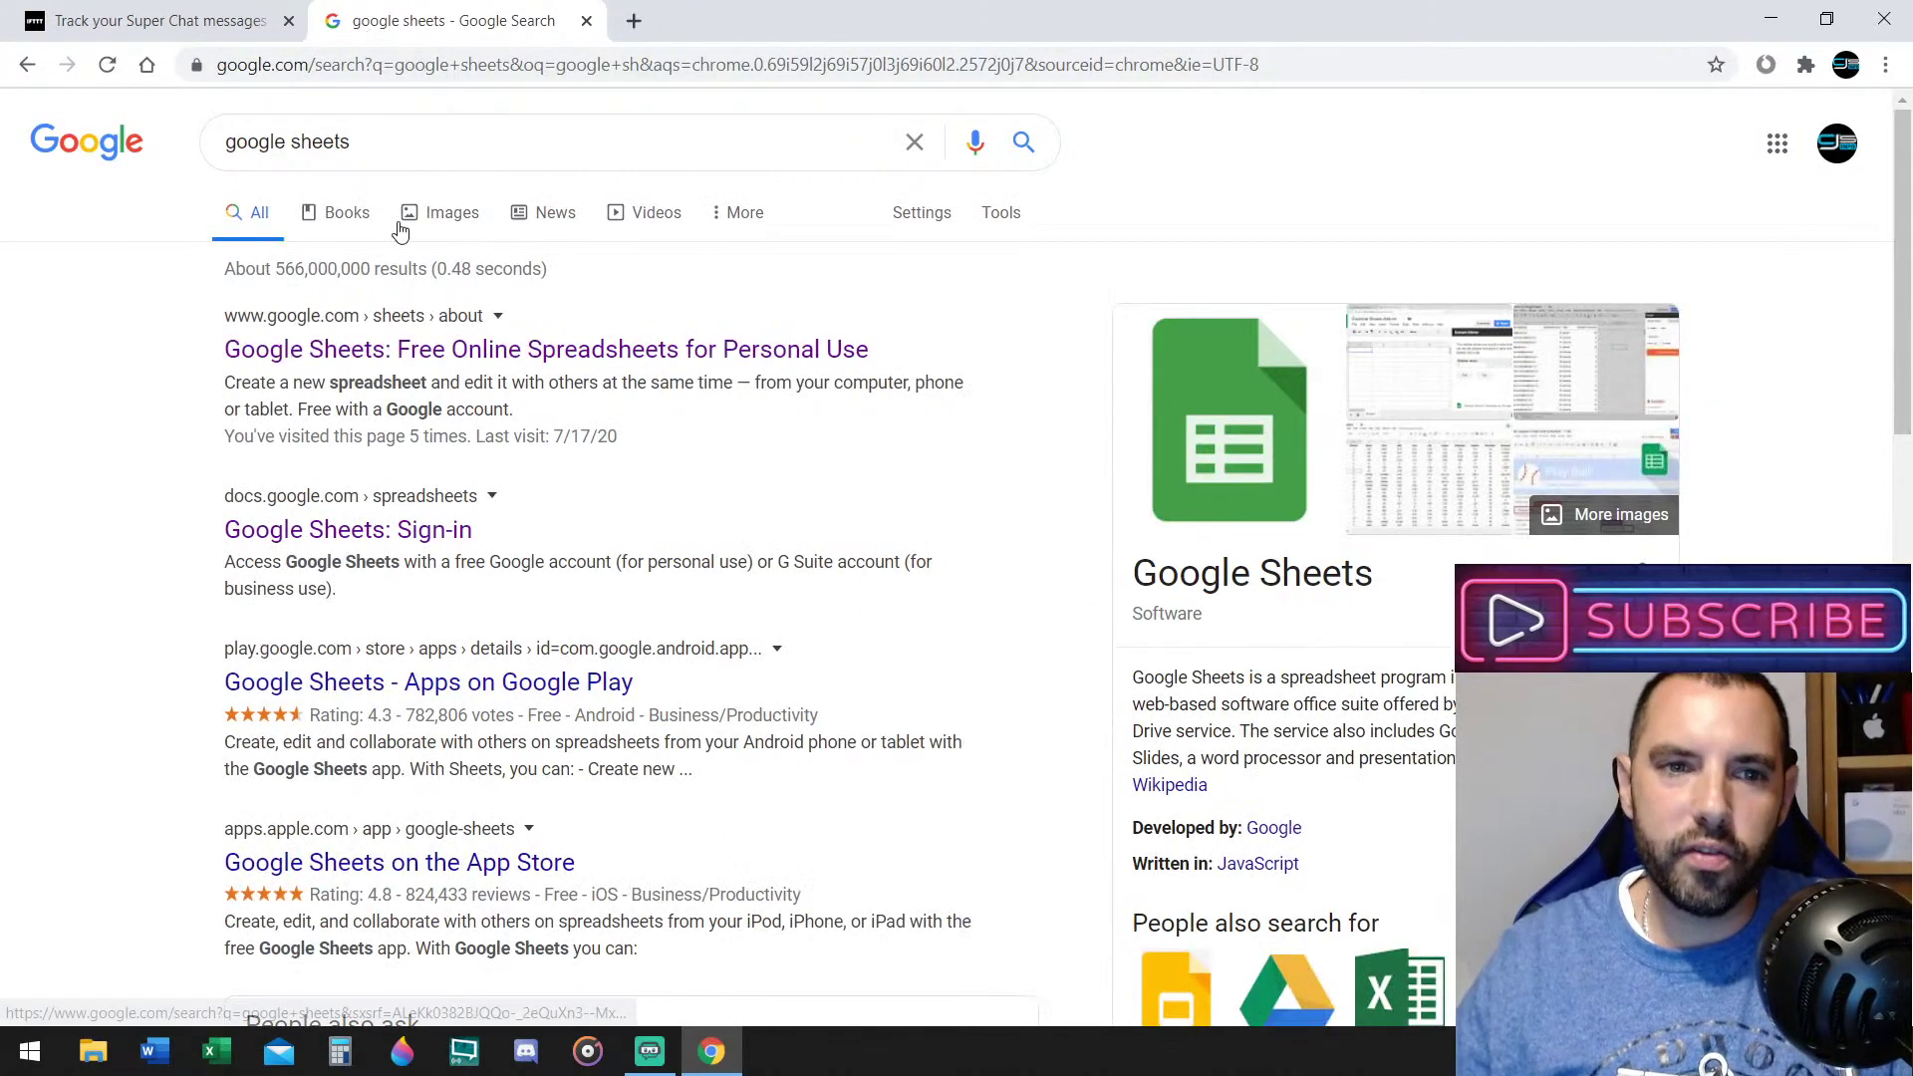
pyautogui.click(445, 360)
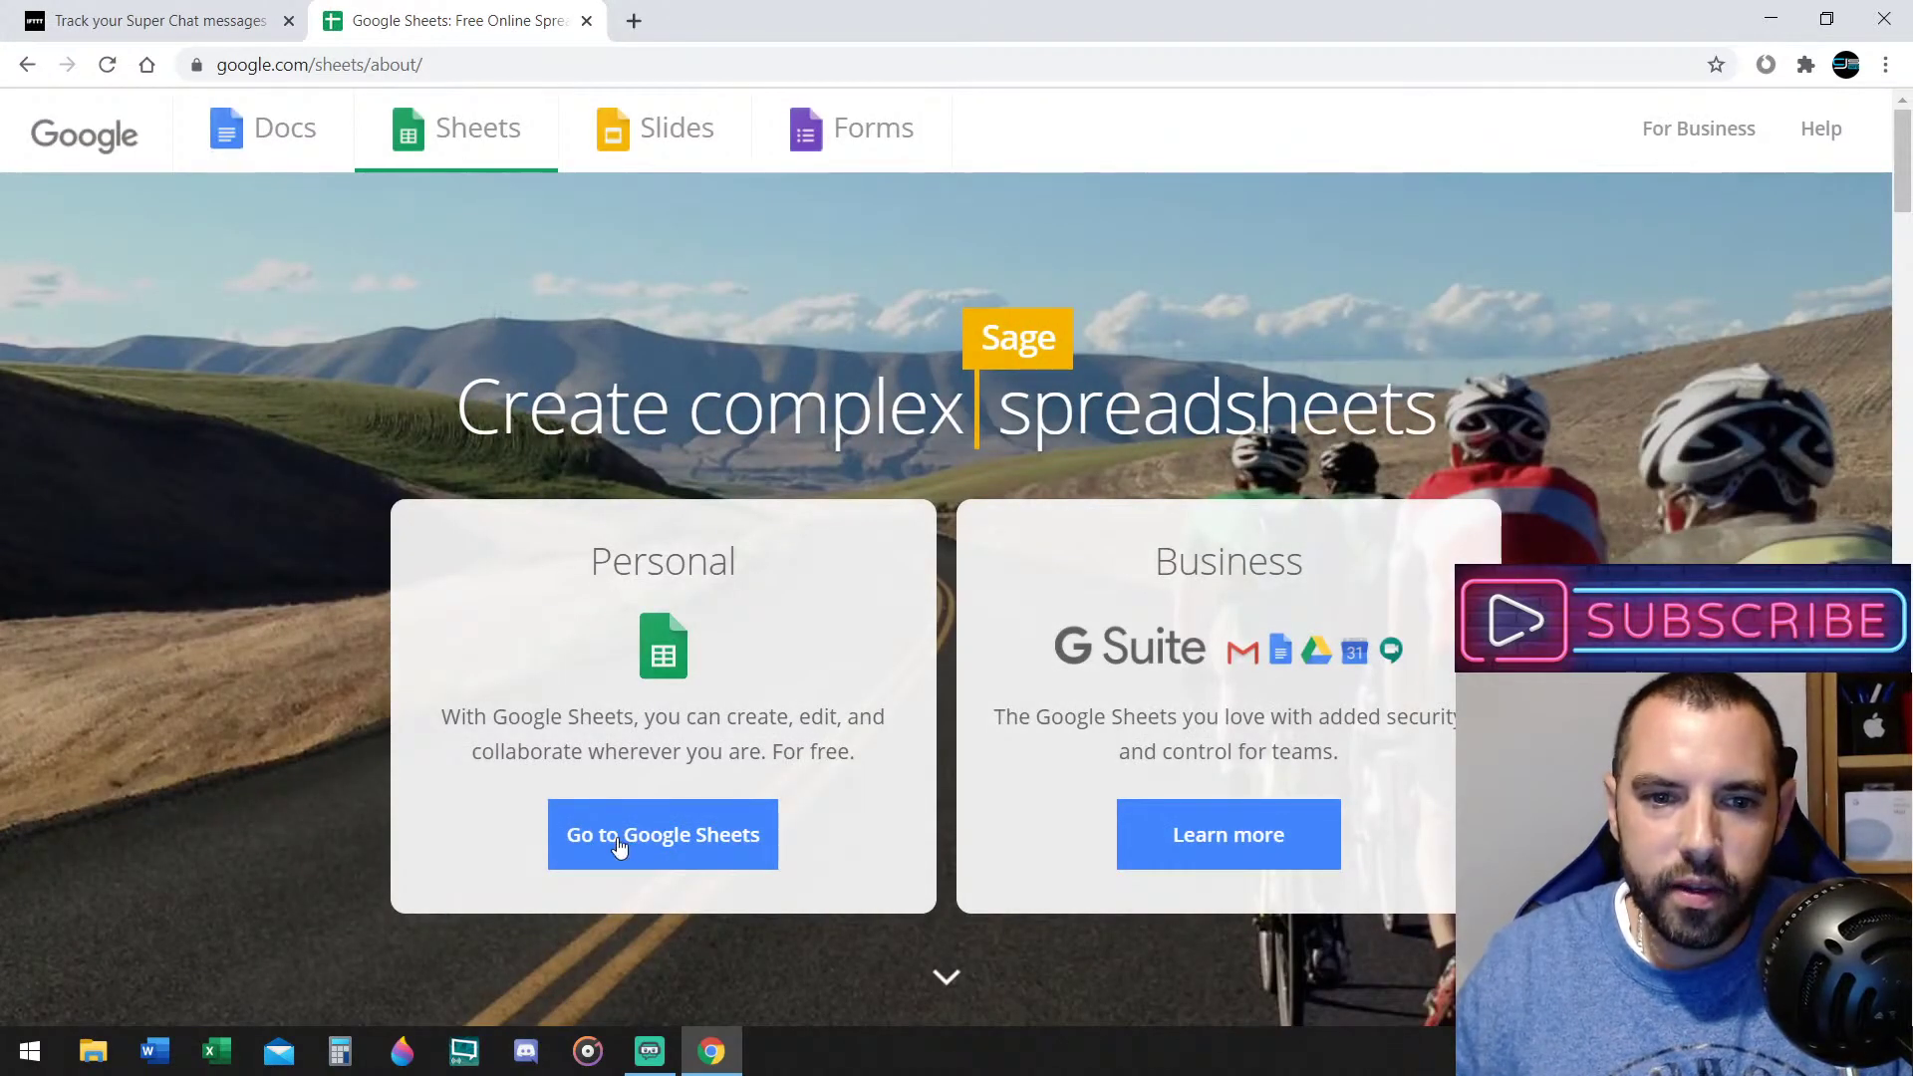
pyautogui.click(620, 852)
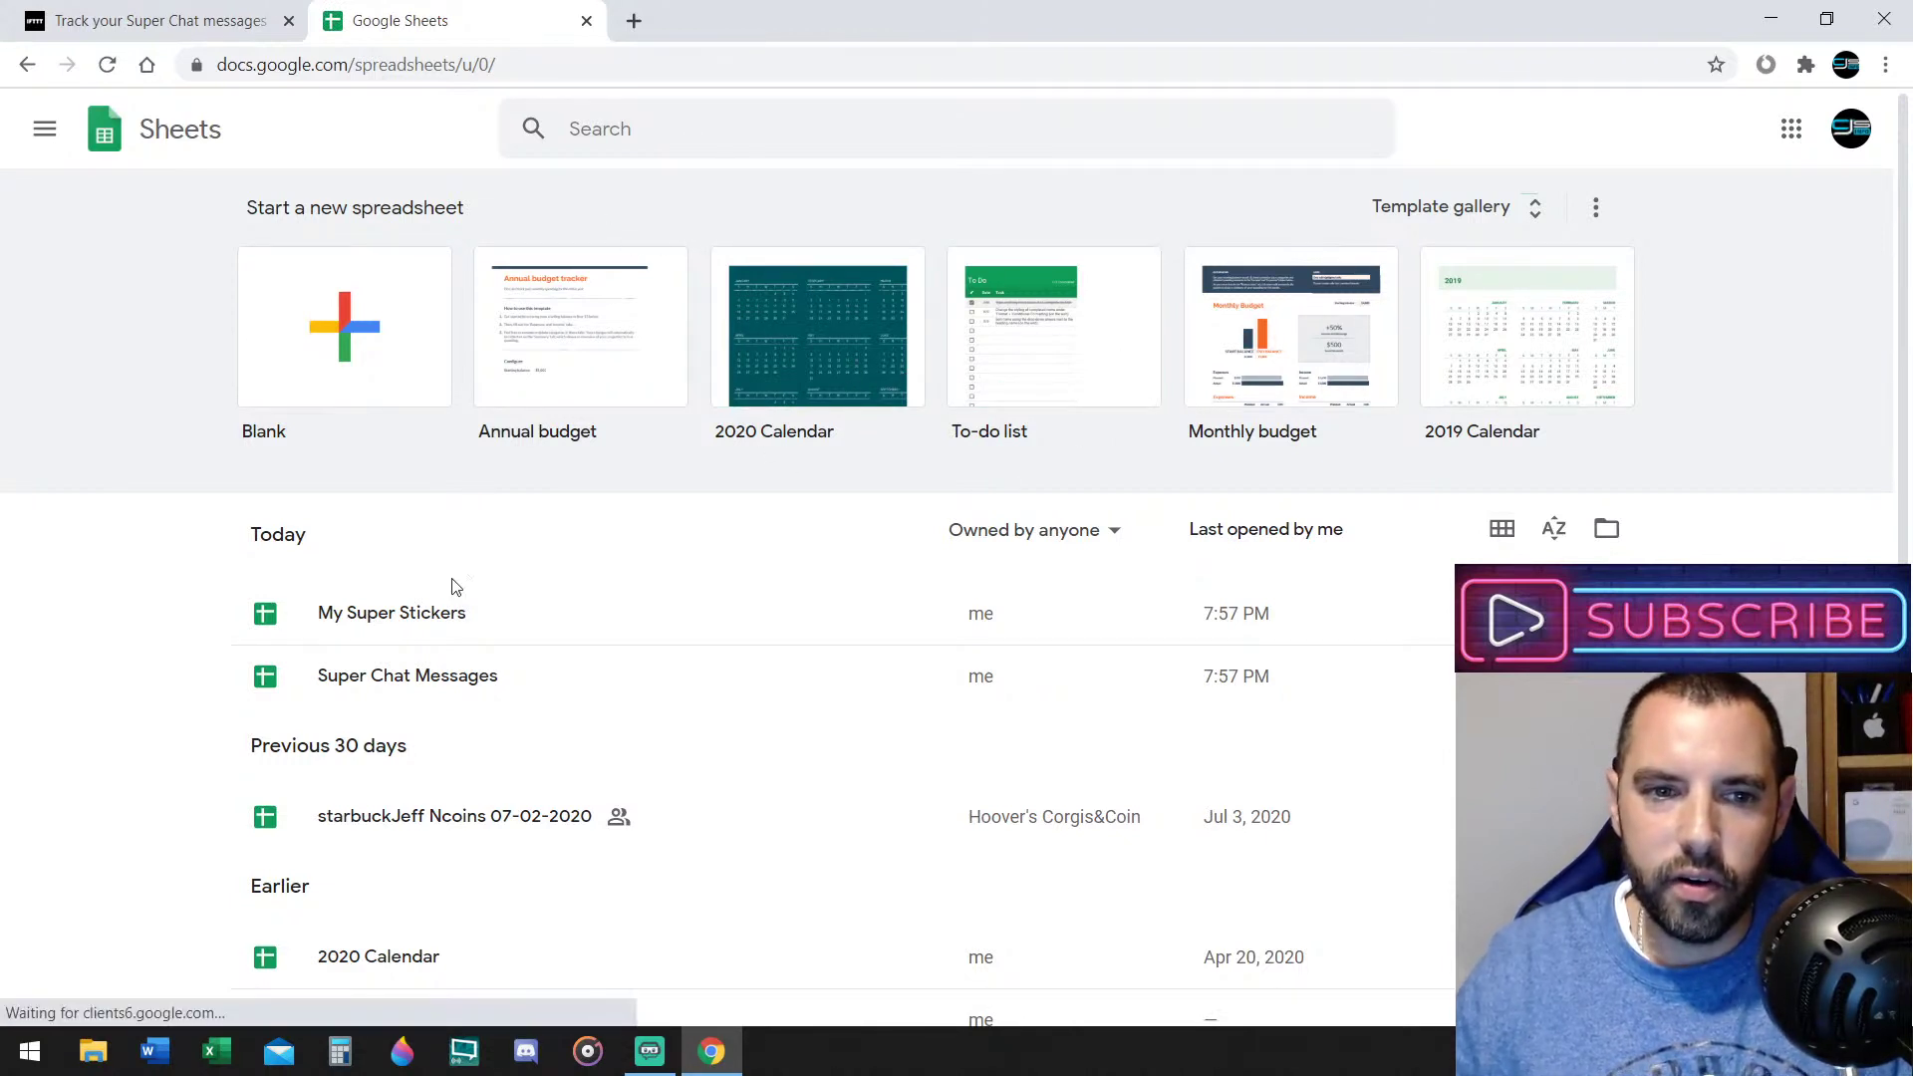
# Open the Super Chat Messages spreadsheet with its 13 rows, then return to the IFTTT tab
pyautogui.click(460, 683)
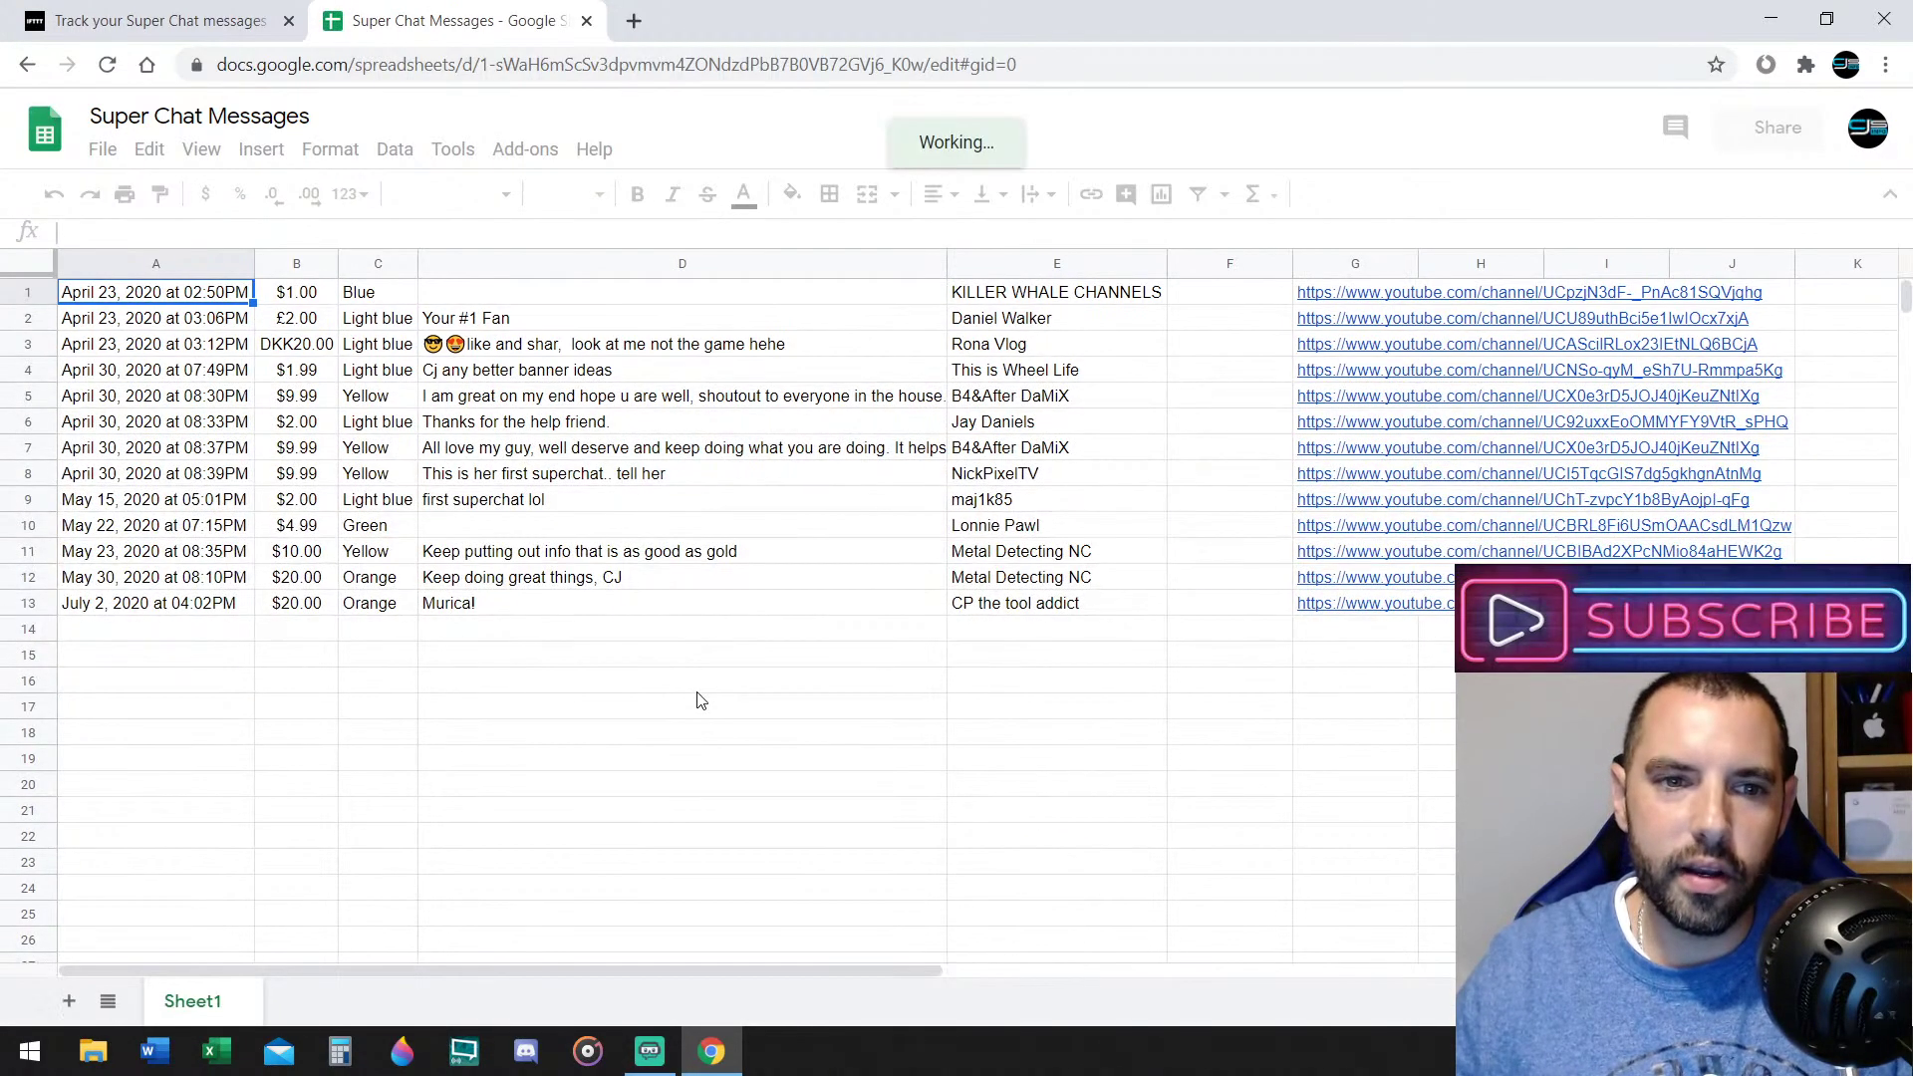
pyautogui.click(702, 671)
pyautogui.click(314, 654)
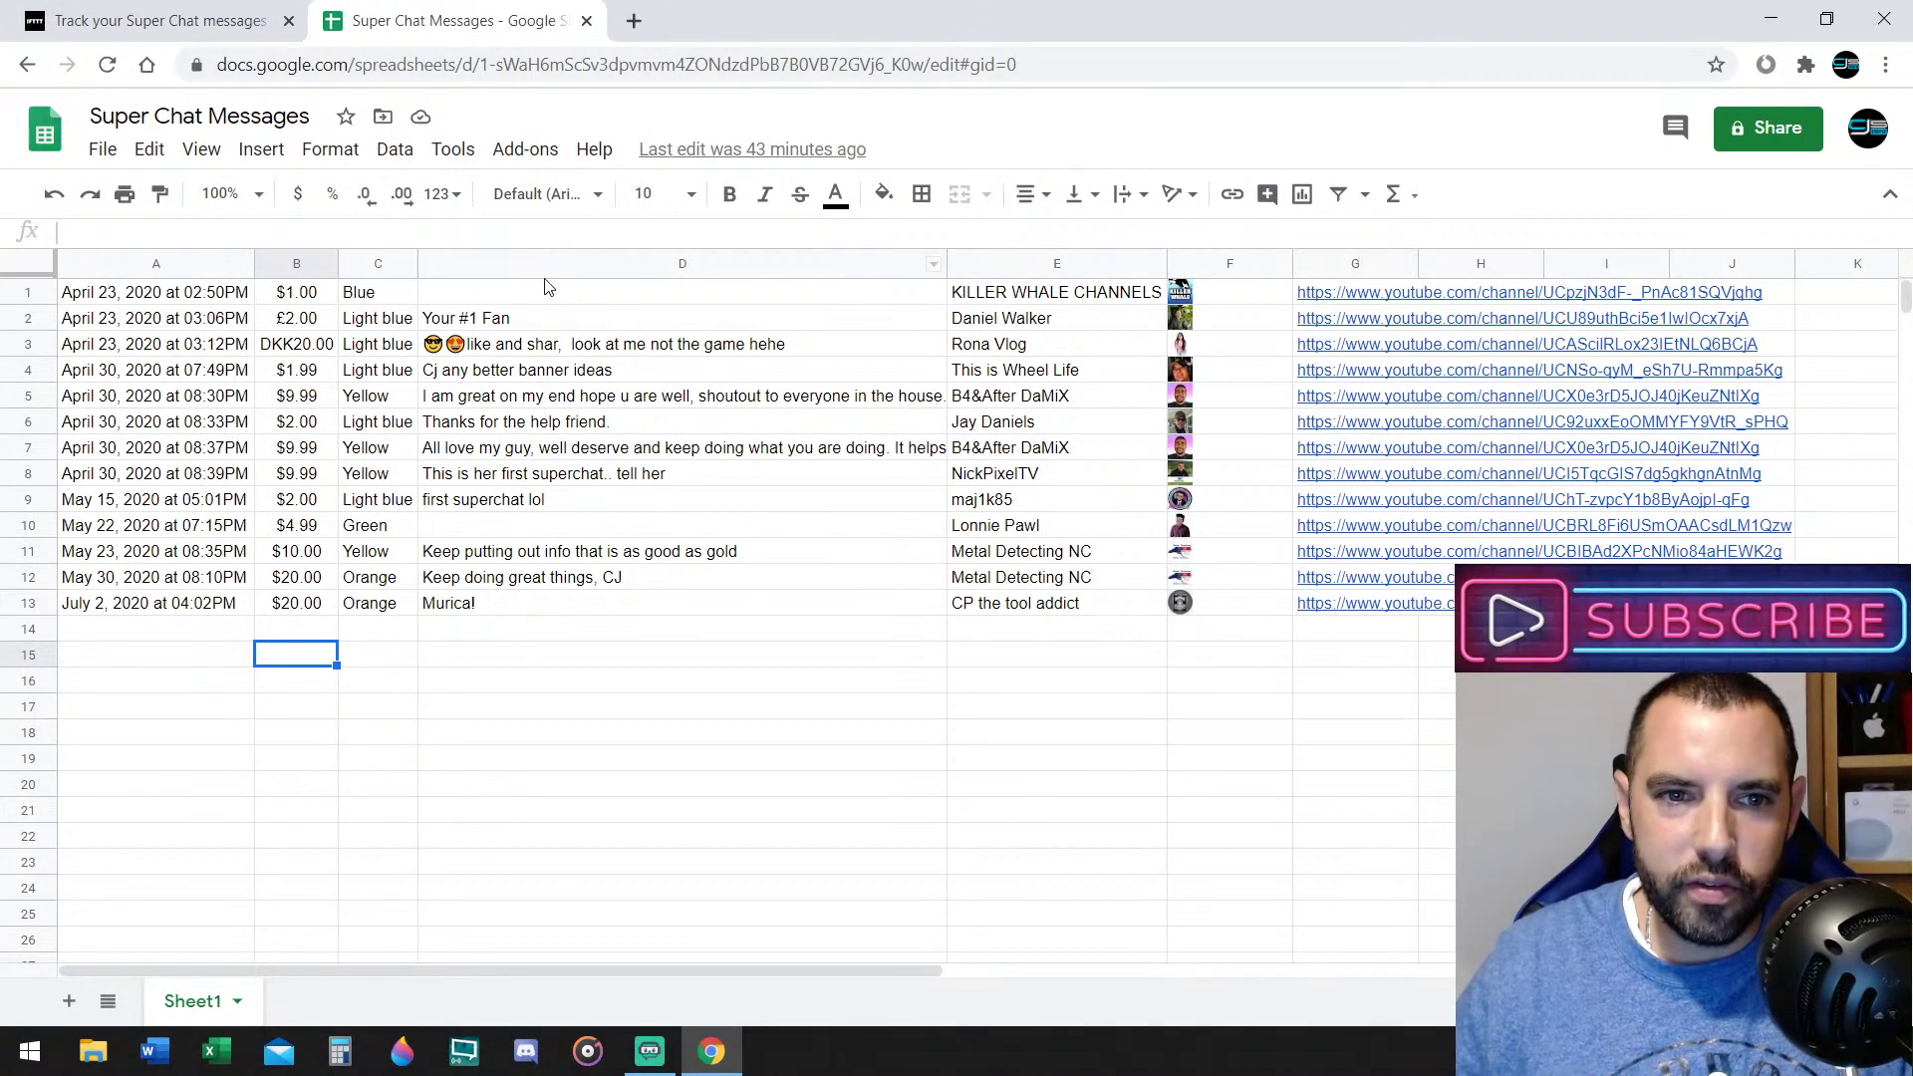
pyautogui.click(221, 10)
pyautogui.scroll(-2, 670, 542)
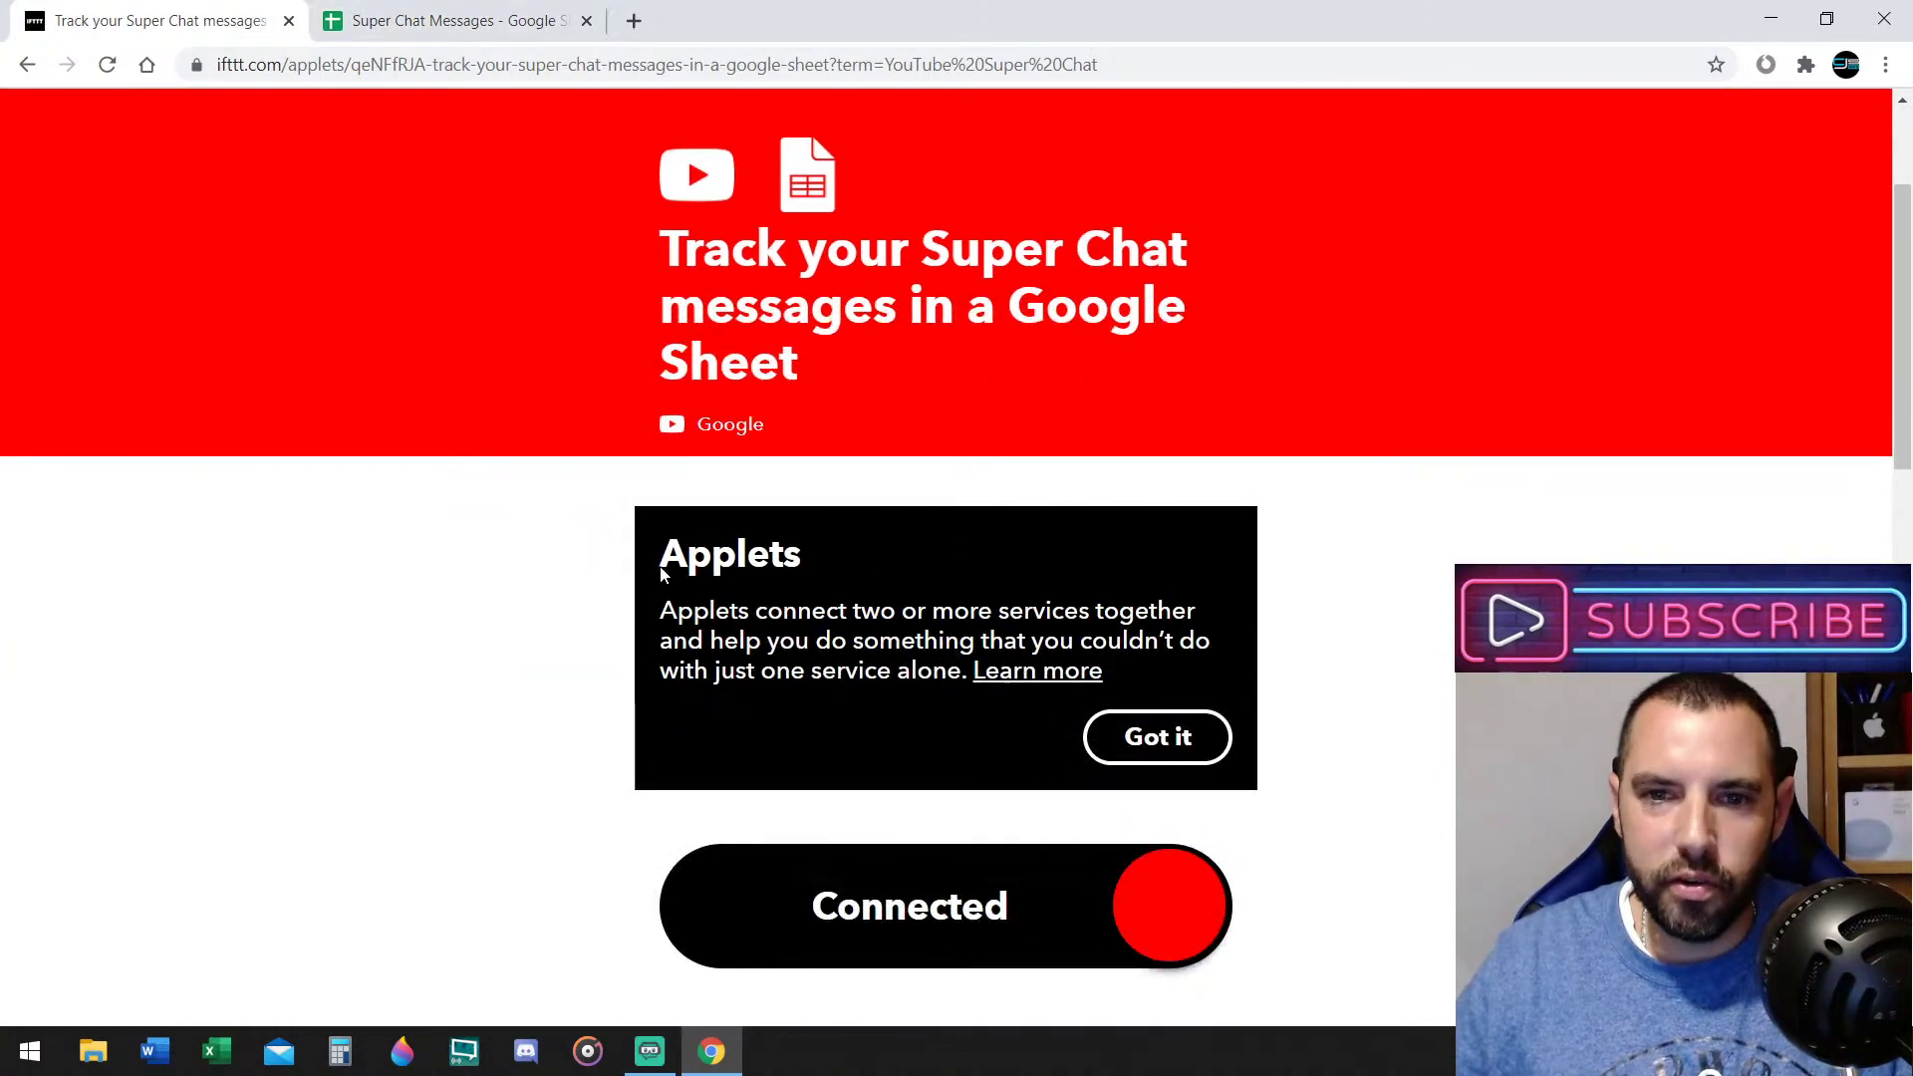
pyautogui.scroll(-2, 1081, 673)
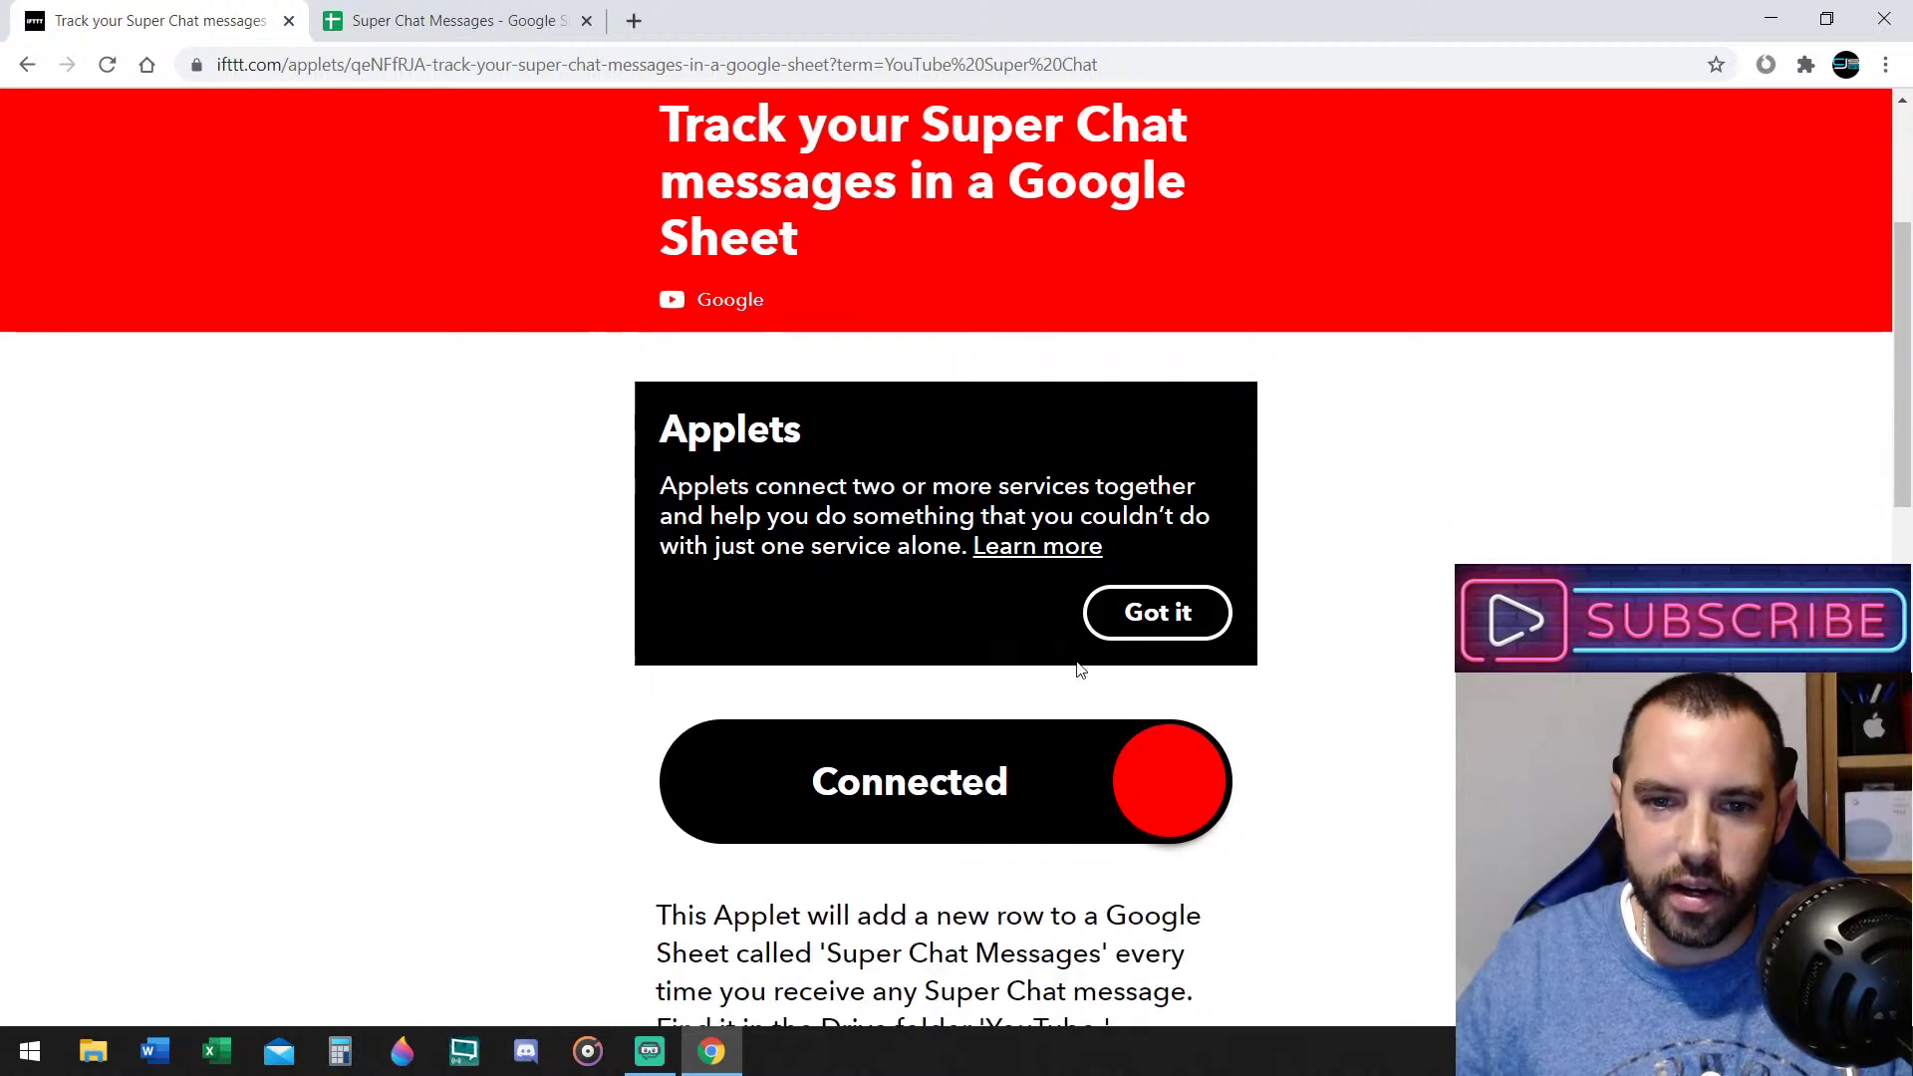
pyautogui.scroll(5, 1086, 683)
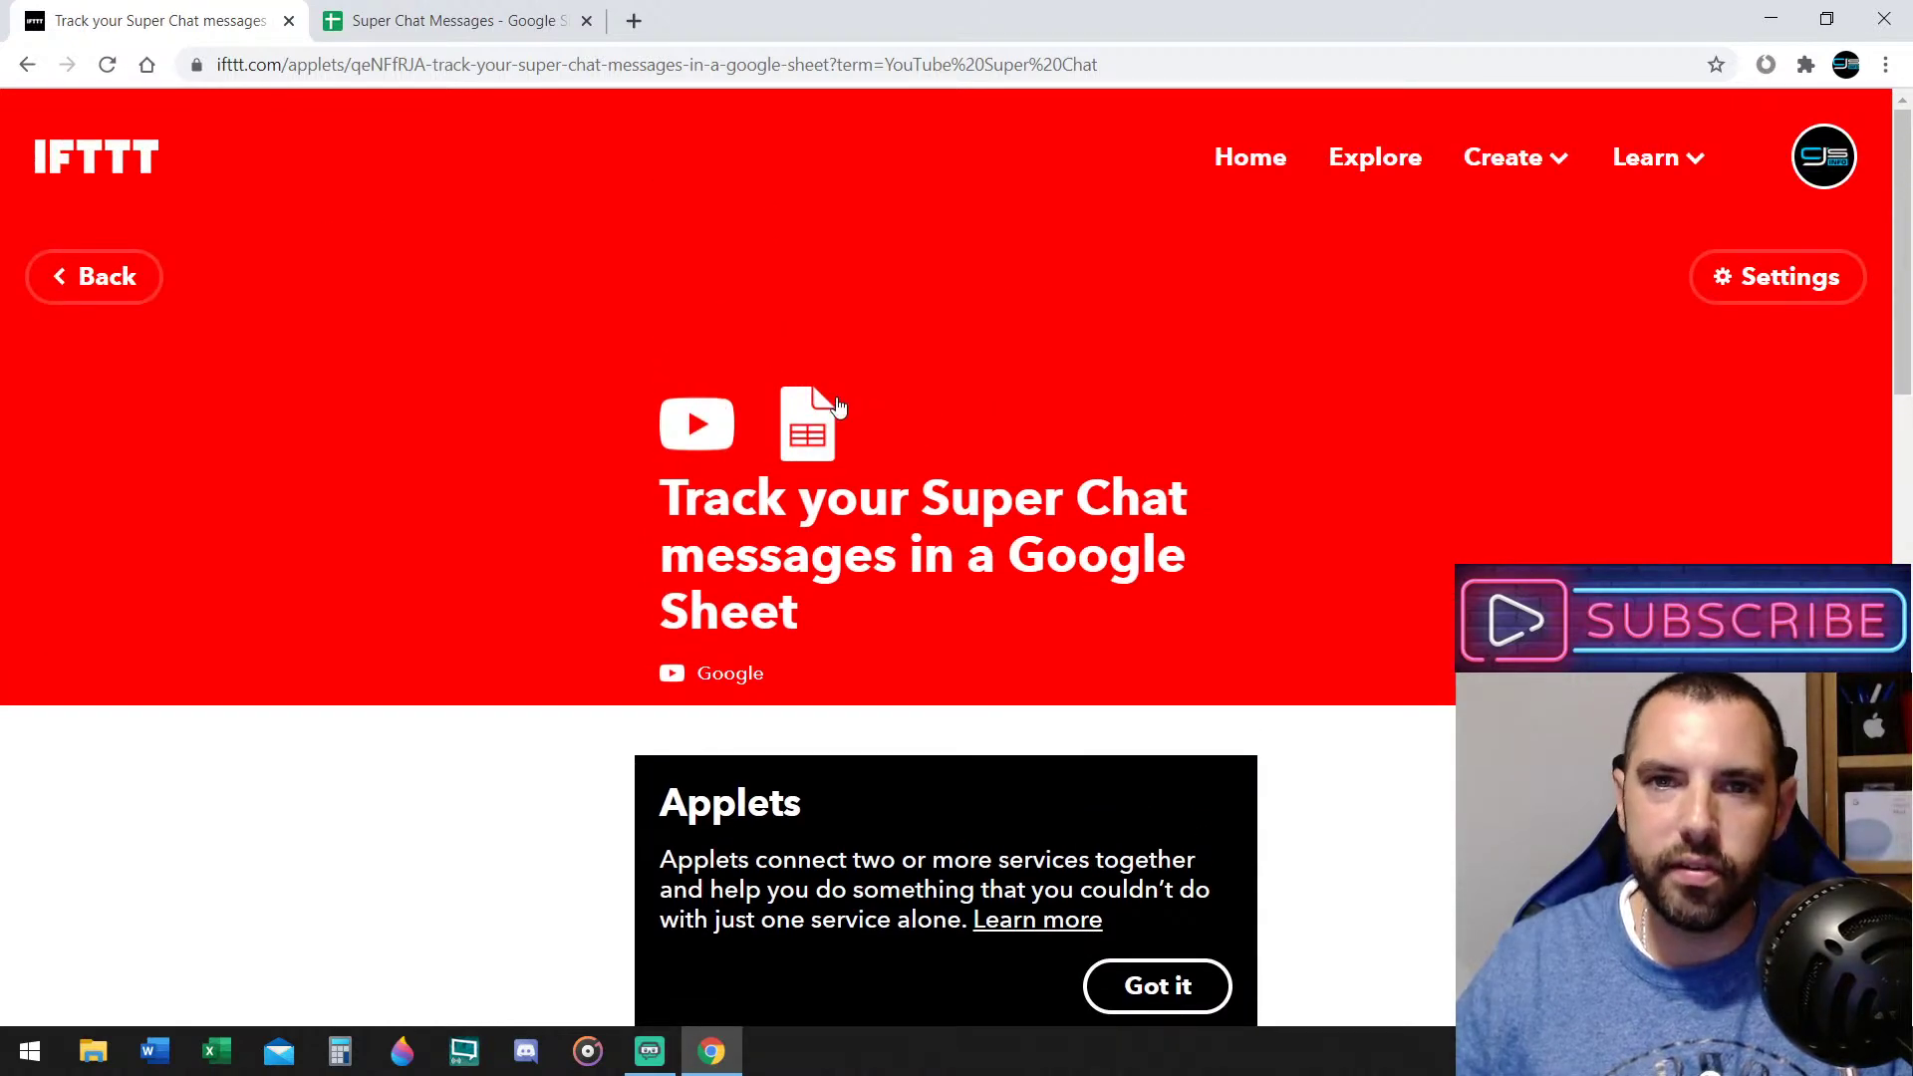
pyautogui.scroll(-3, 905, 444)
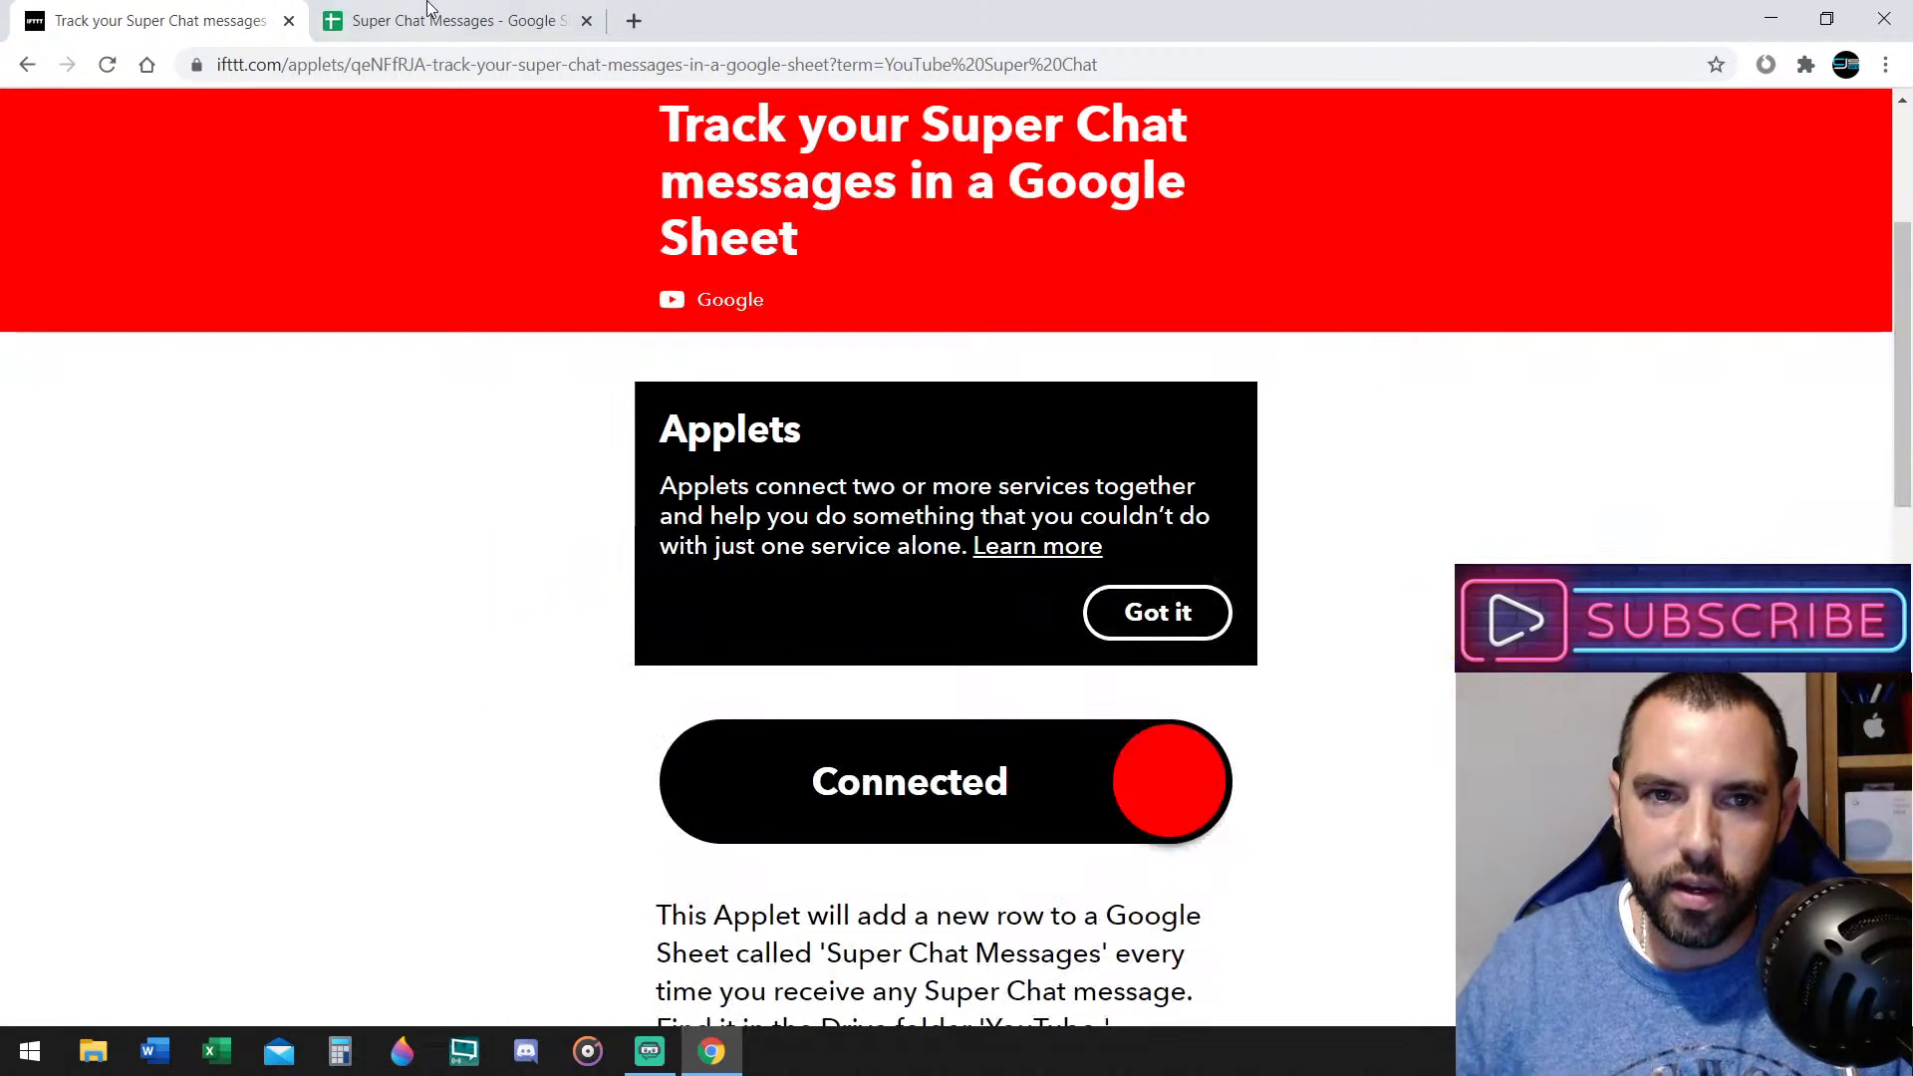
pyautogui.click(430, 12)
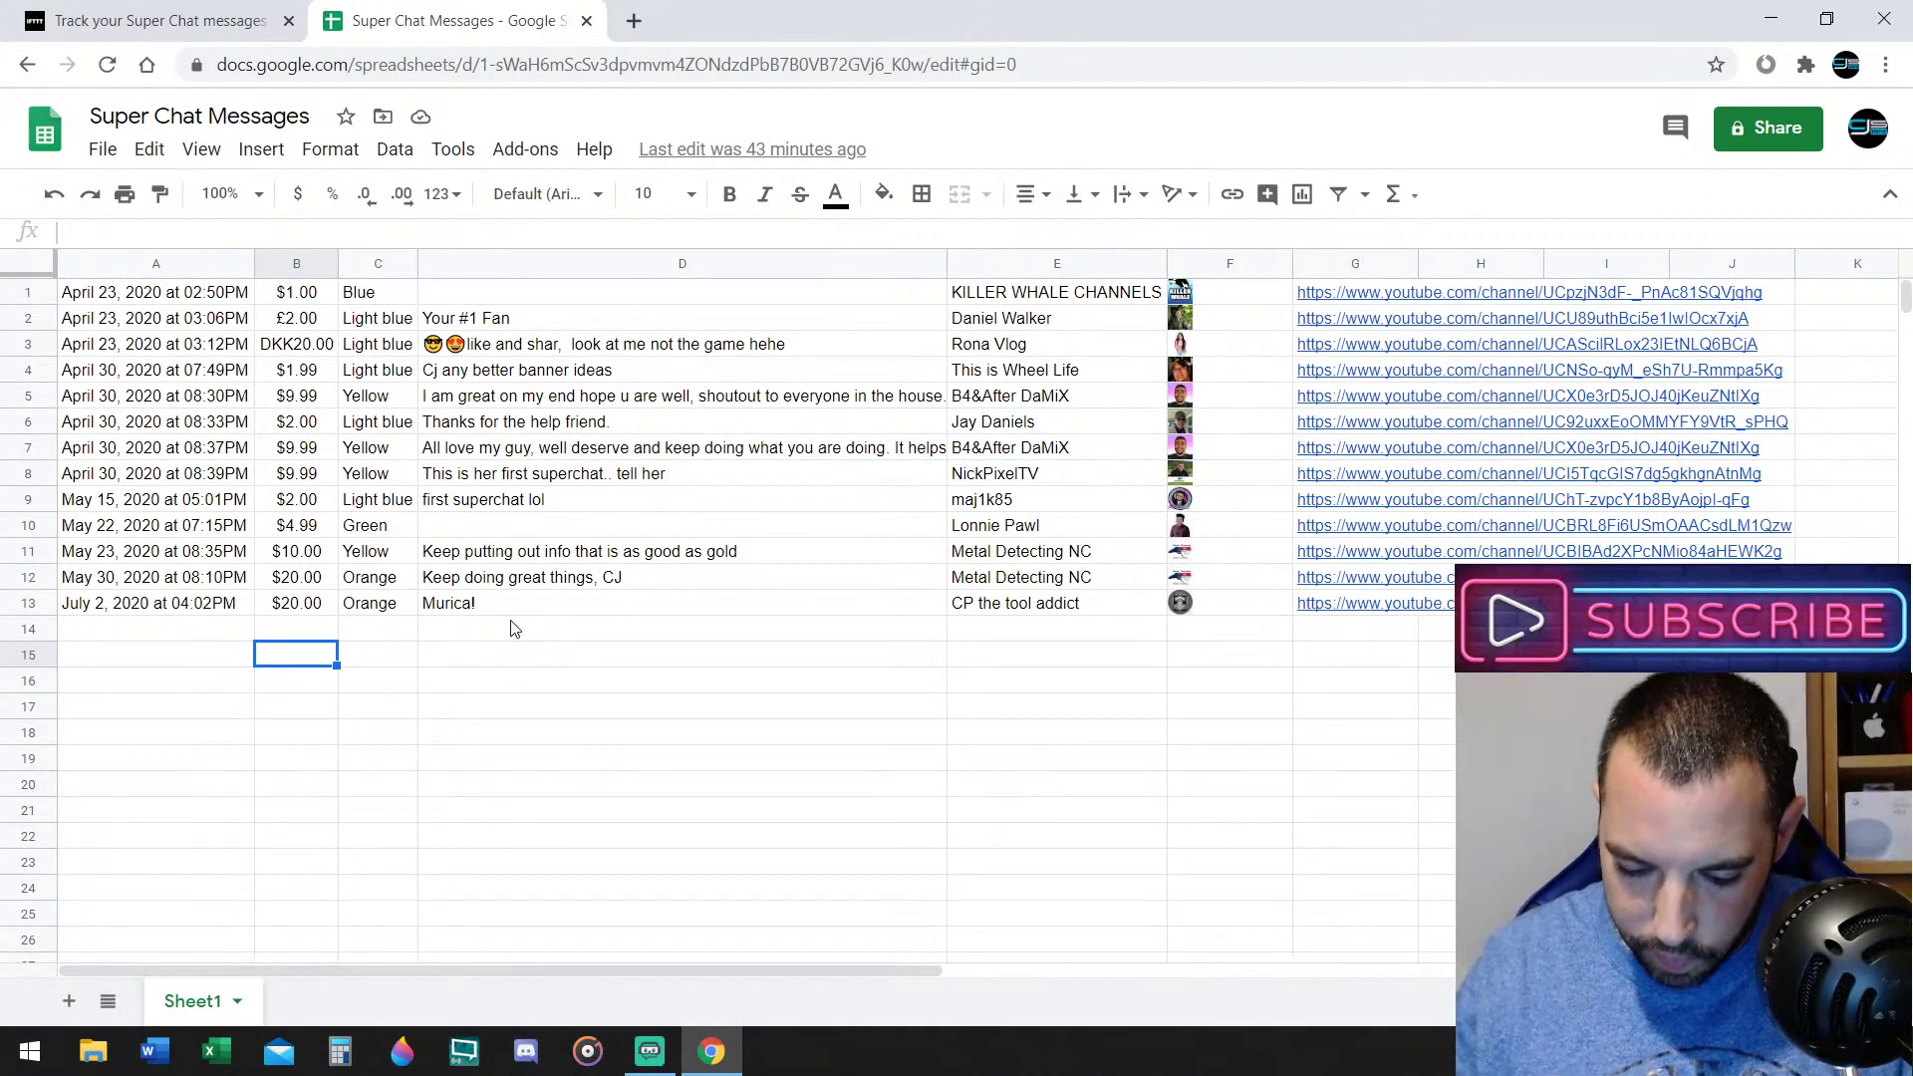
pyautogui.hotkey('ctrl', 'Tab')
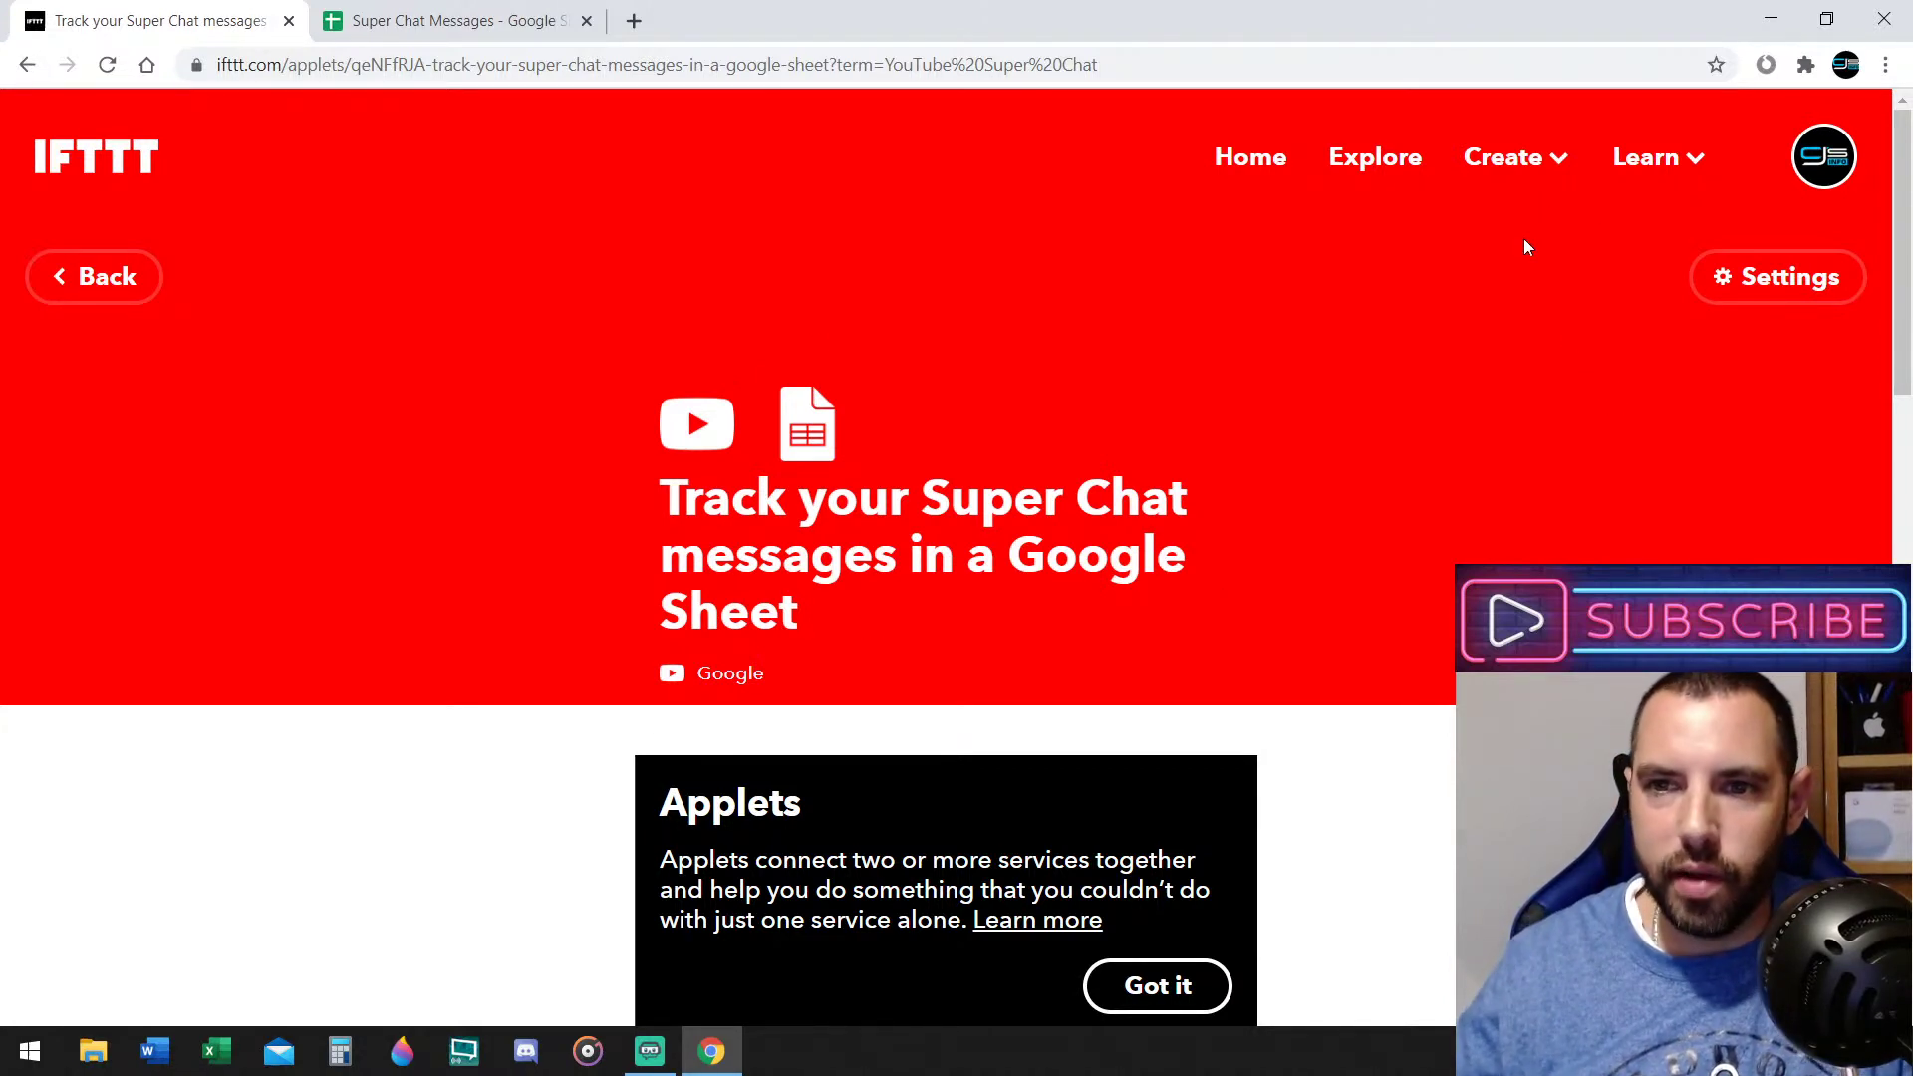
# Start a new applet via Create > Applets and search trigger services for 'YouTube'
pyautogui.click(1492, 163)
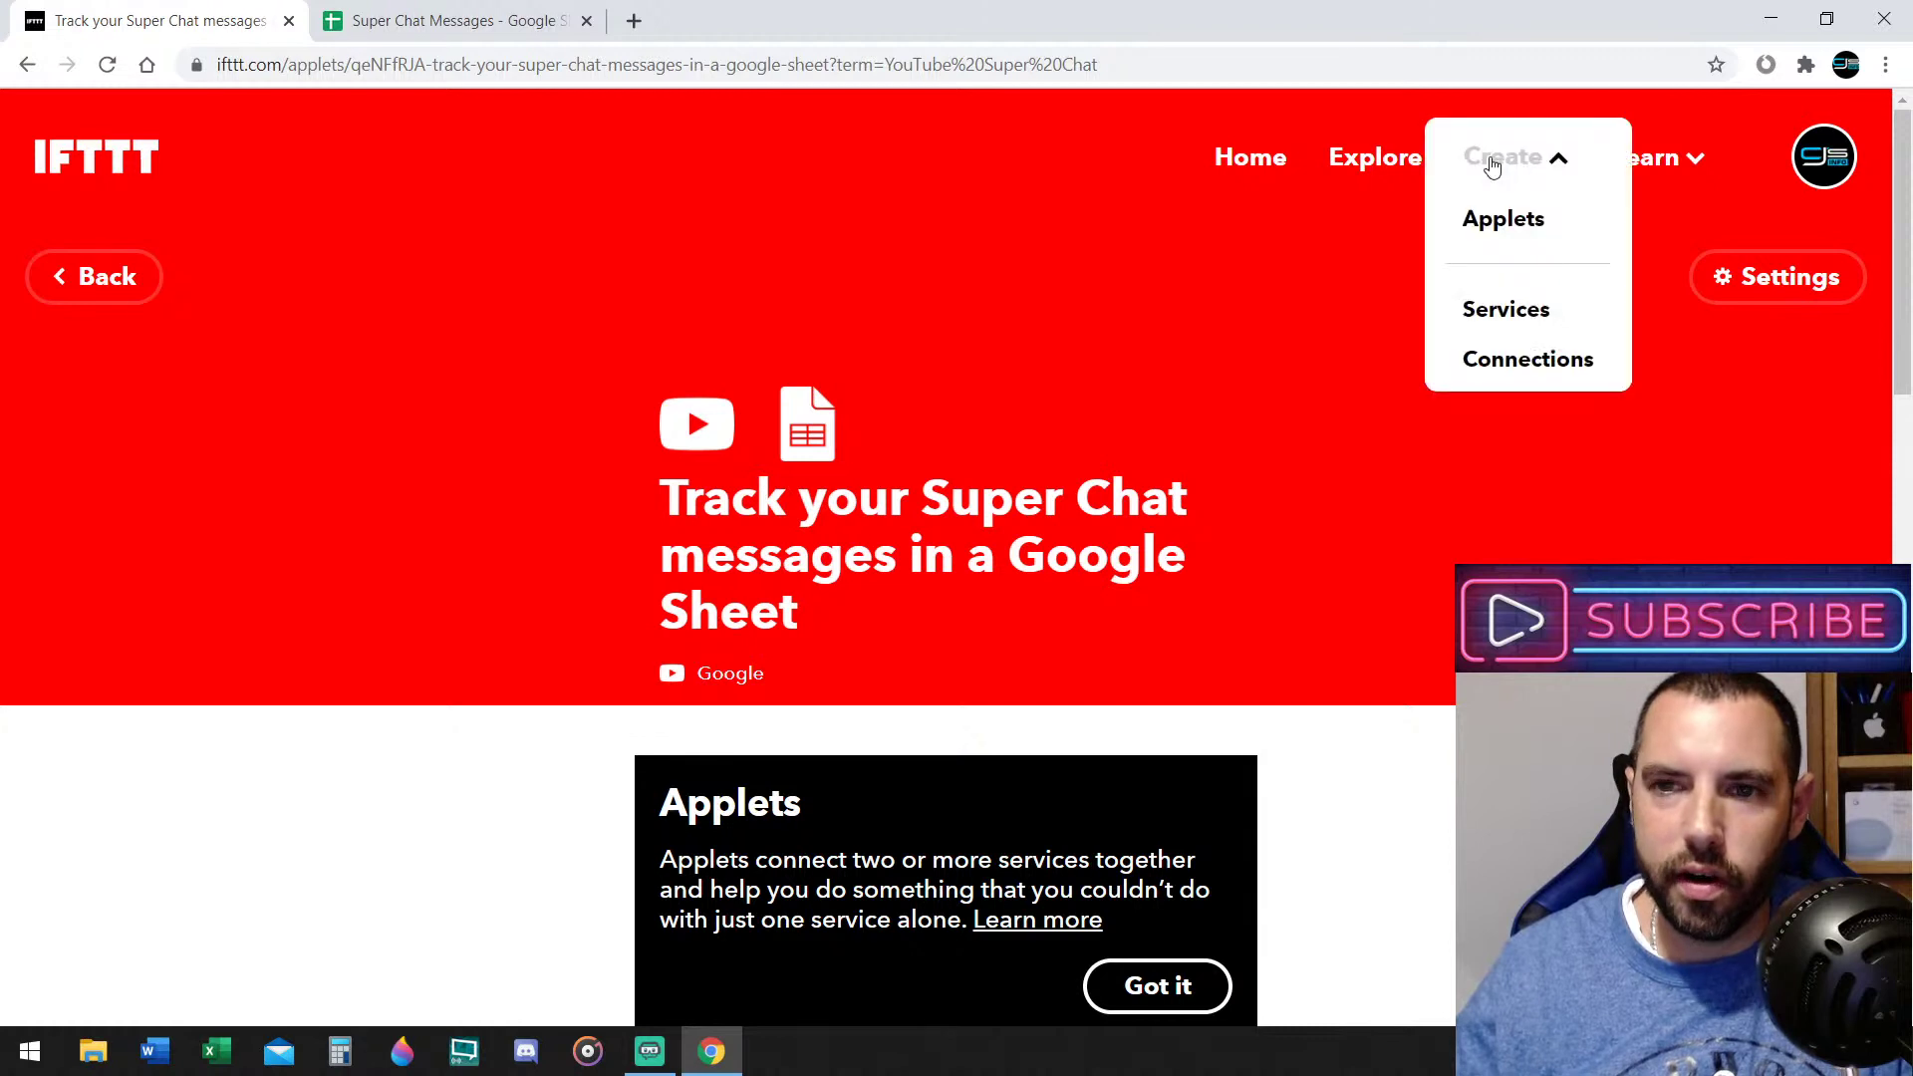
pyautogui.click(1491, 244)
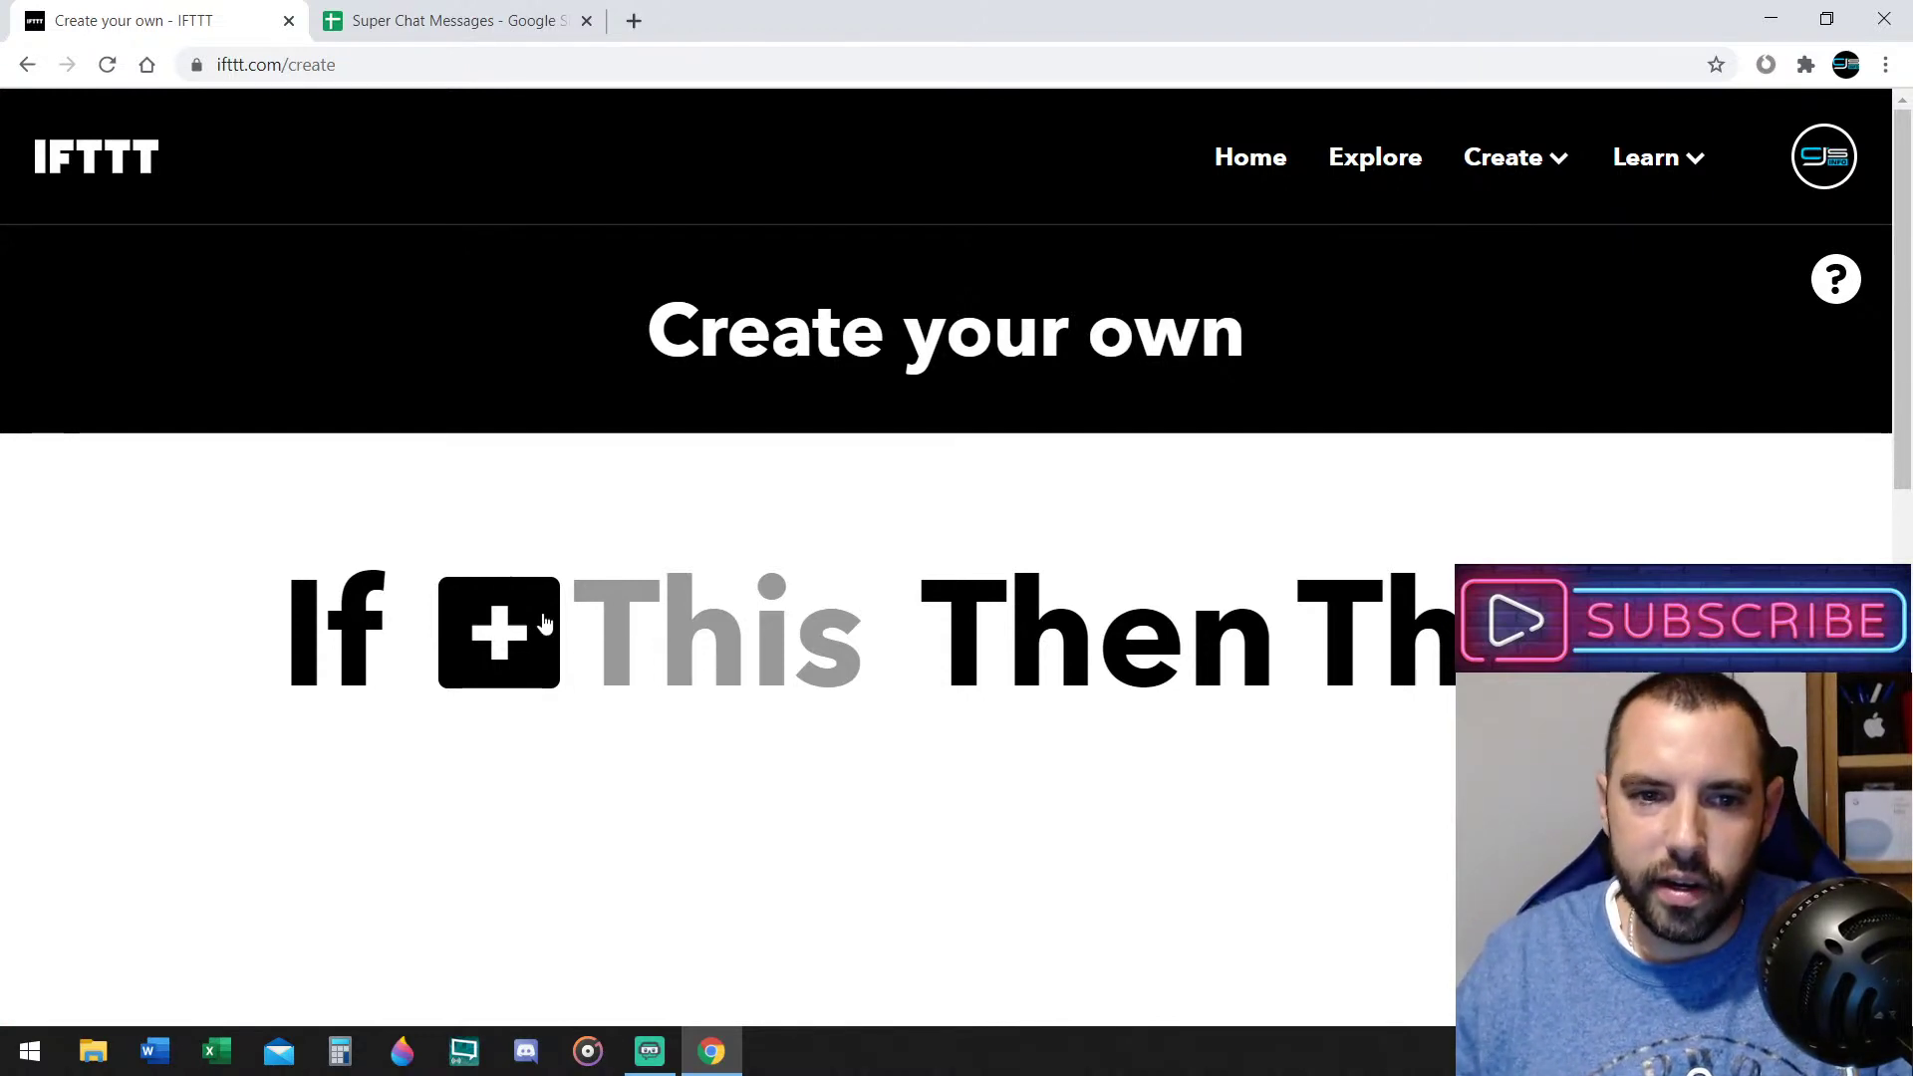
pyautogui.click(495, 657)
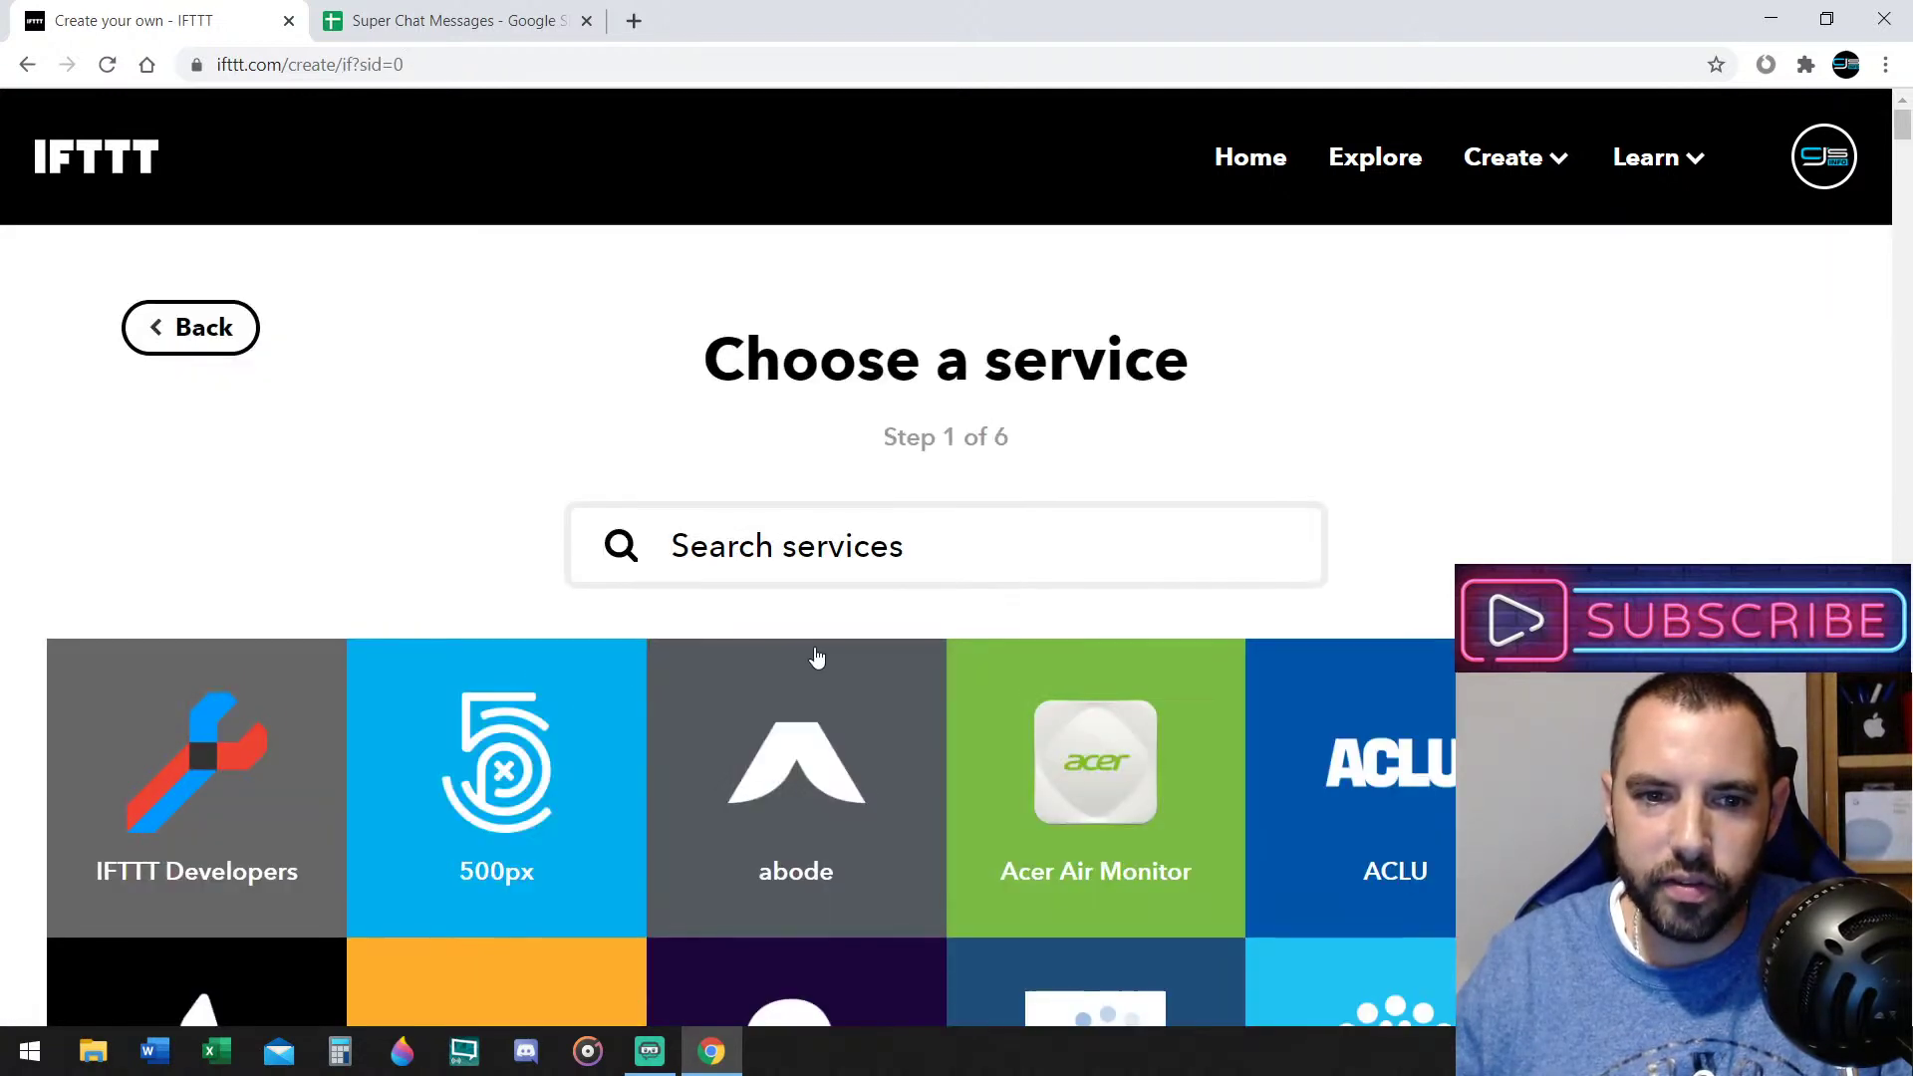
pyautogui.scroll(-4, 895, 563)
pyautogui.scroll(-4, 1029, 568)
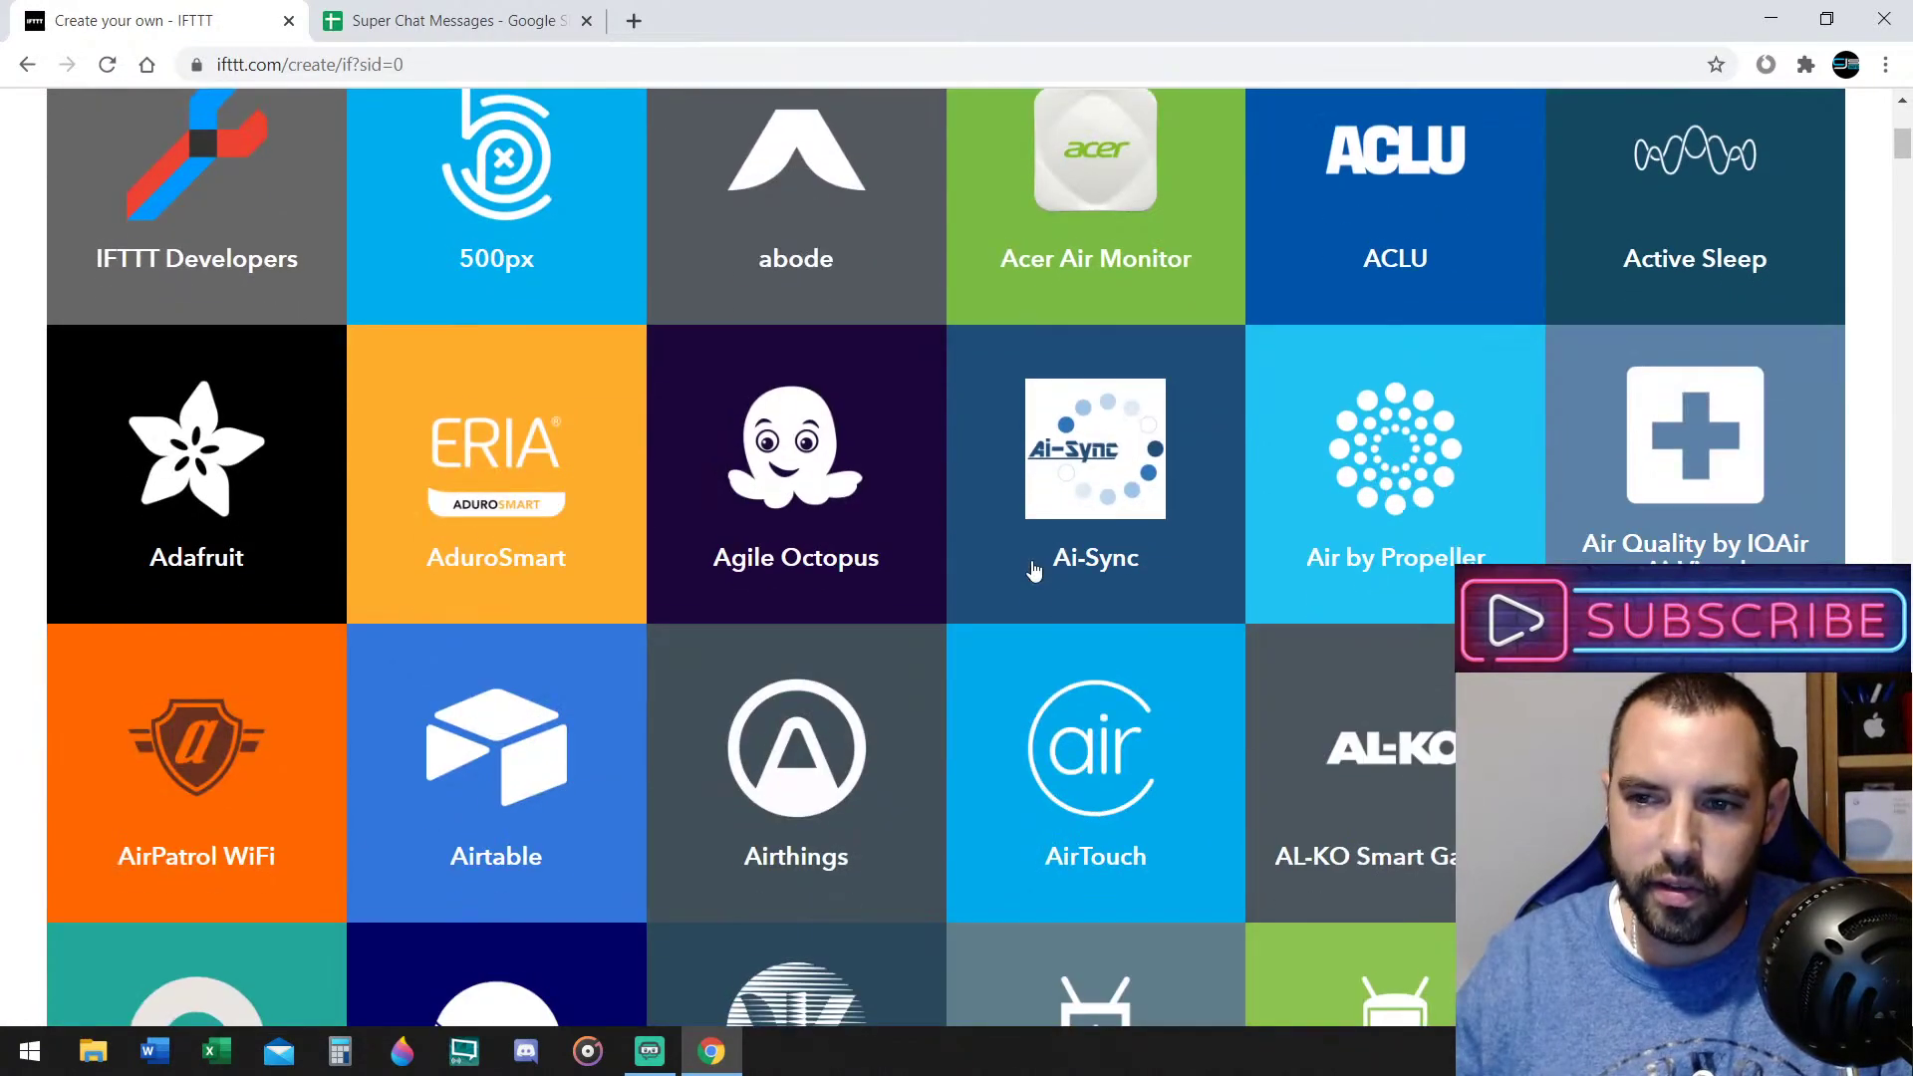
pyautogui.scroll(1, 1909, 282)
pyautogui.moveTo(1905, 155); pyautogui.dragTo(1904, 110)
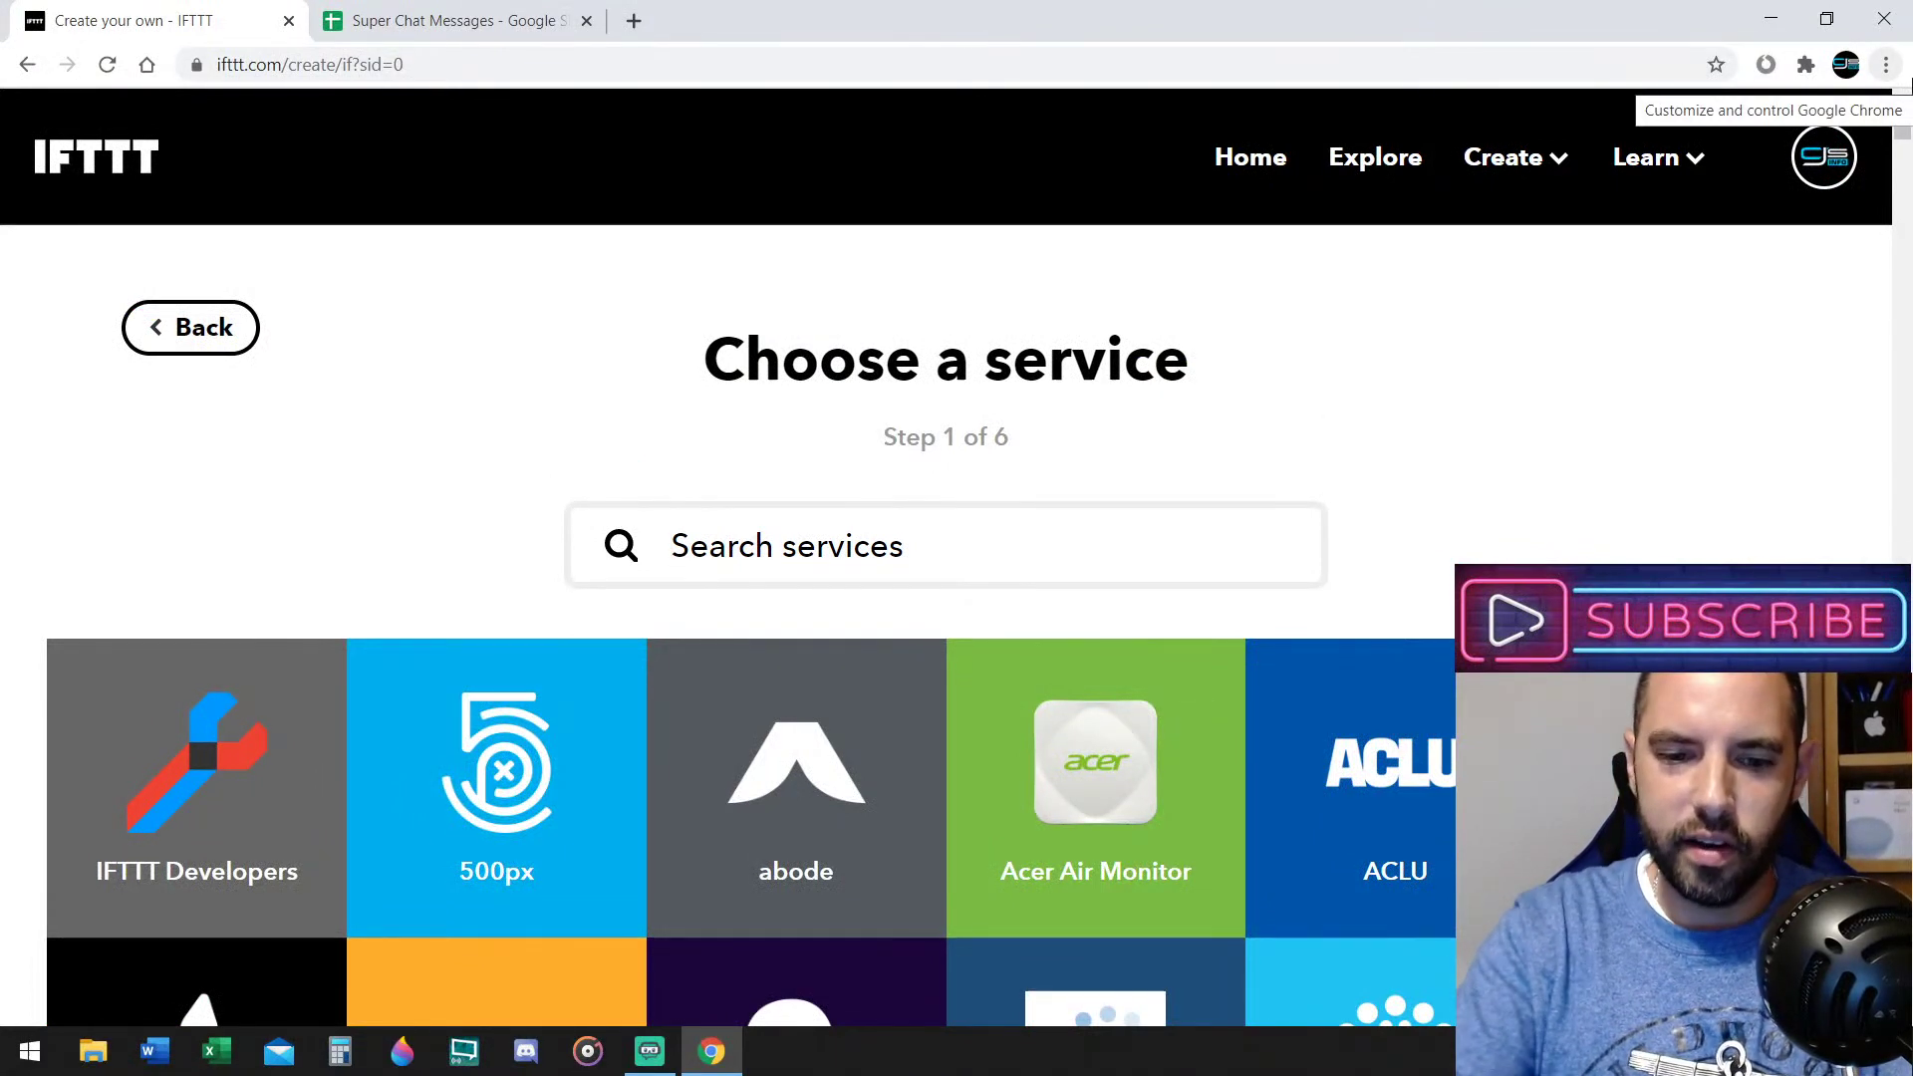
pyautogui.write('YouTube')
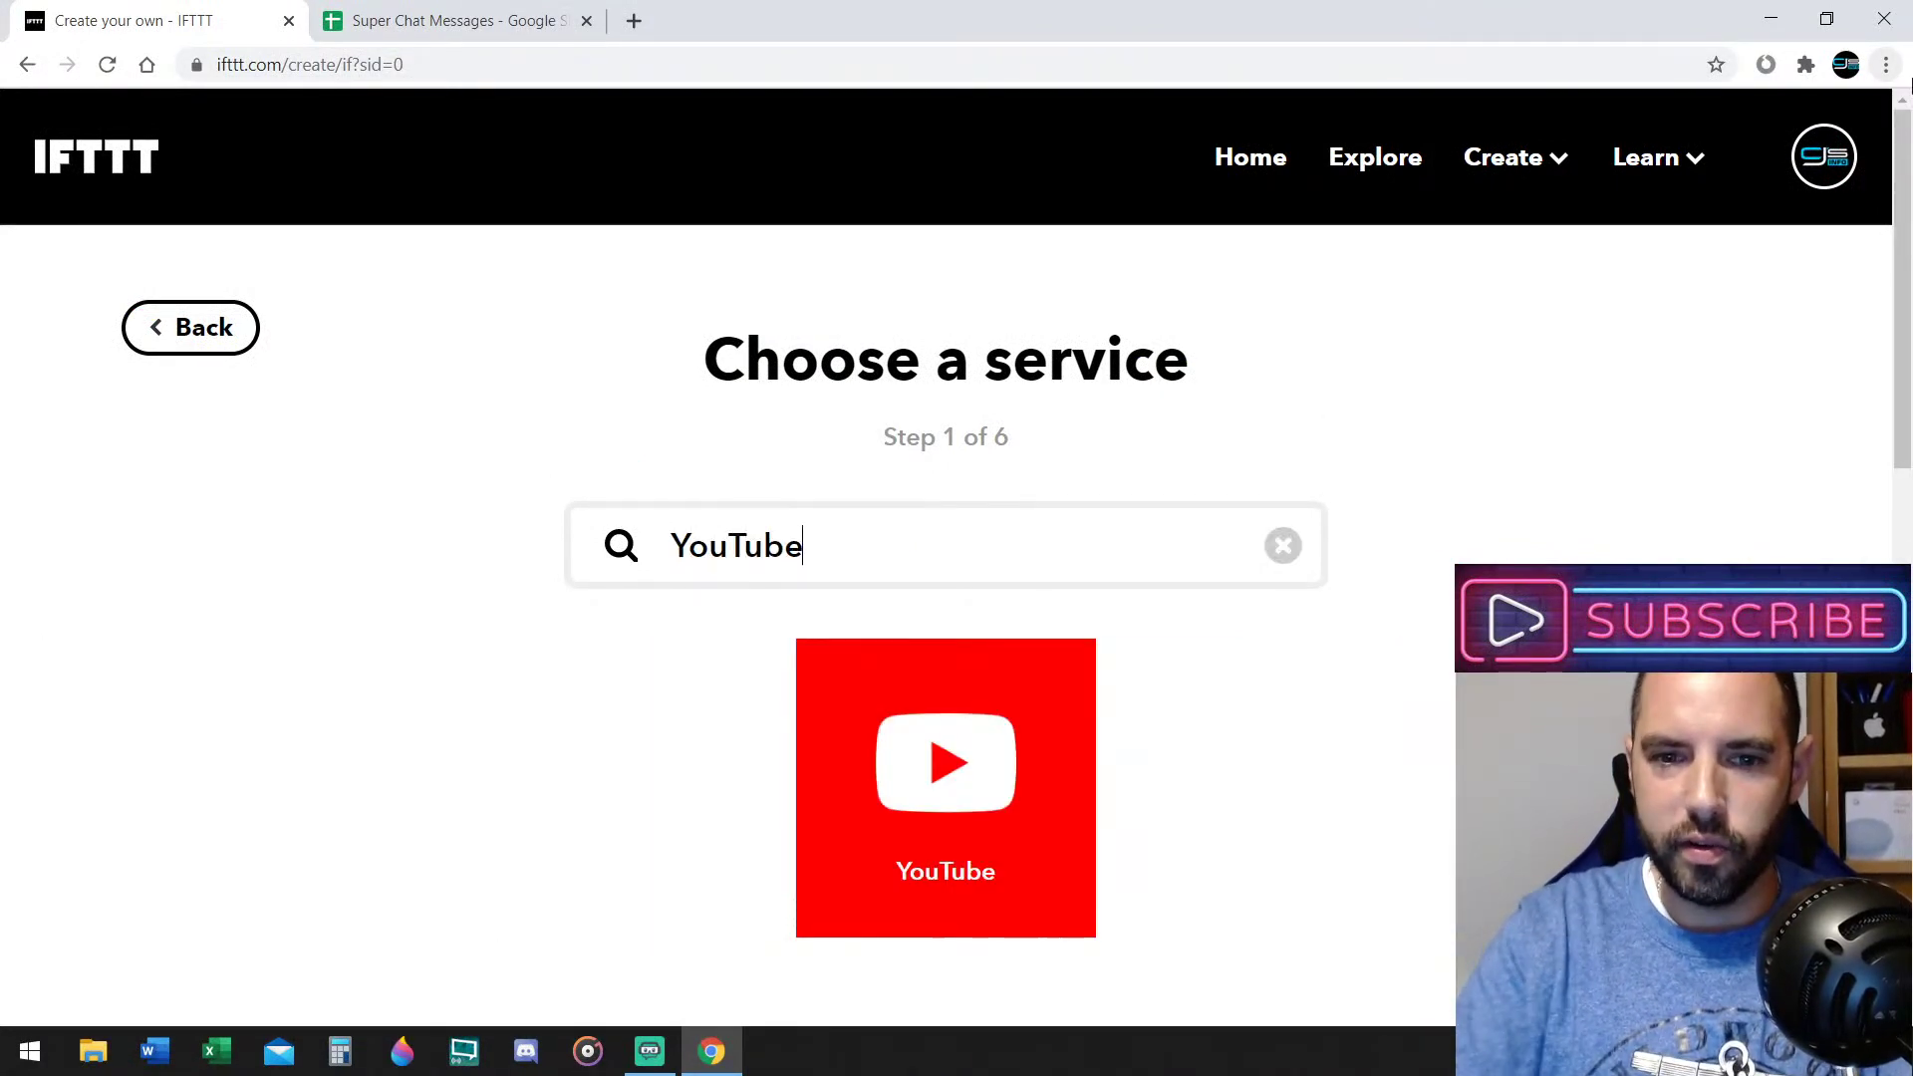
# Set the trigger to YouTube New Super Sticker with color tier Any and create it
pyautogui.click(1016, 794)
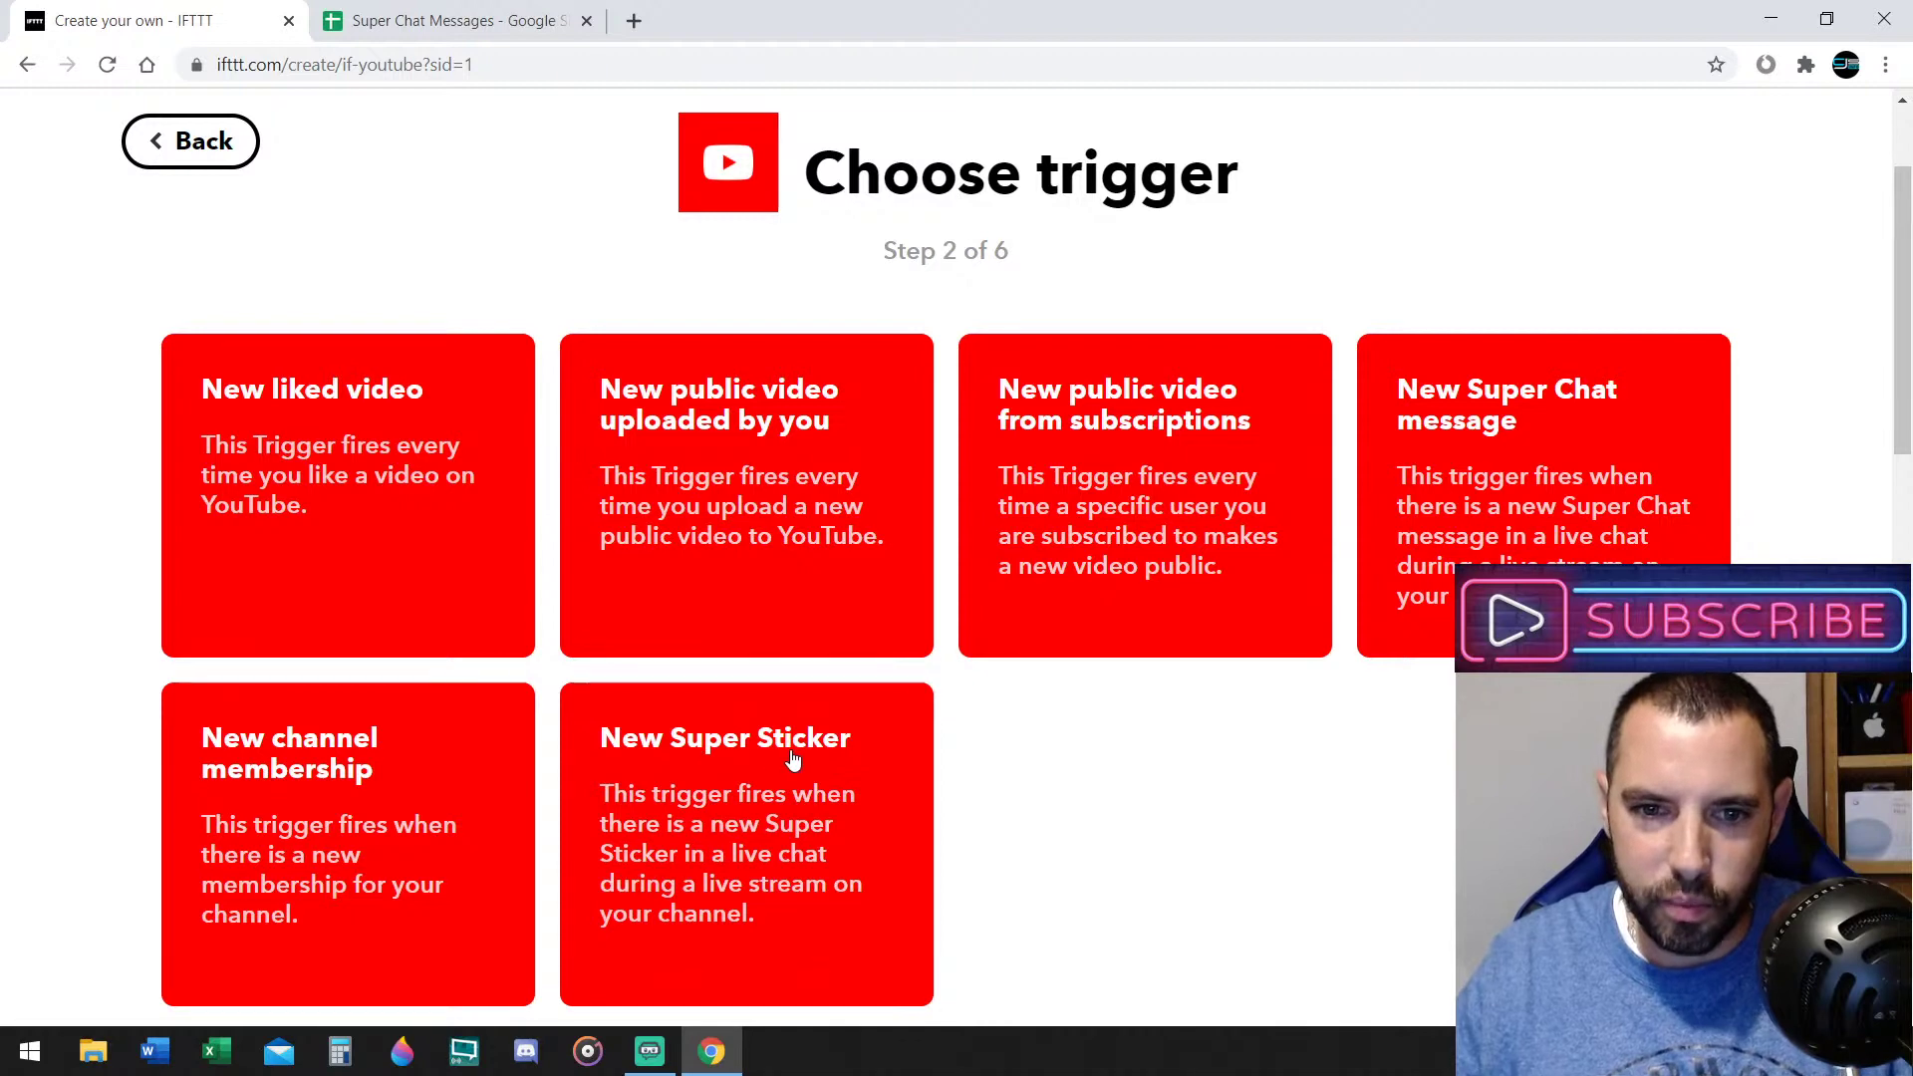
pyautogui.click(814, 783)
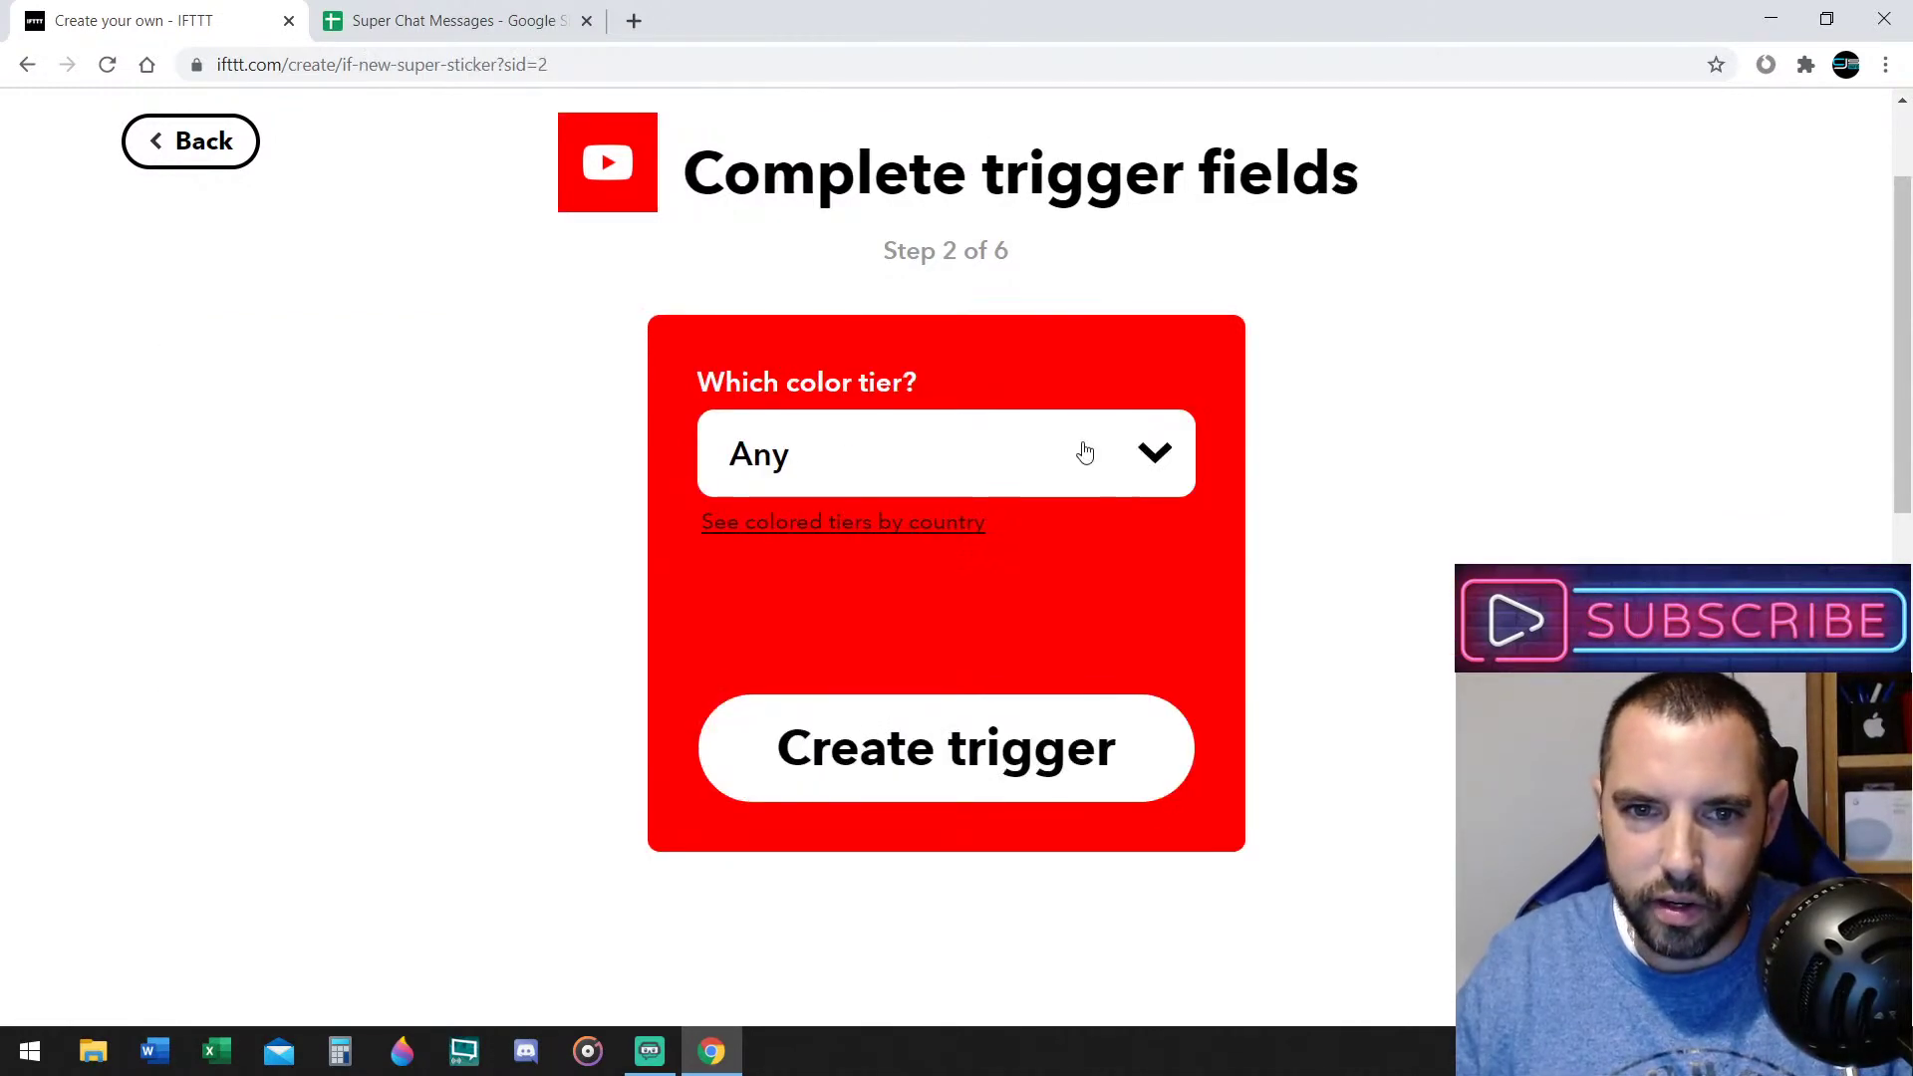
pyautogui.click(975, 467)
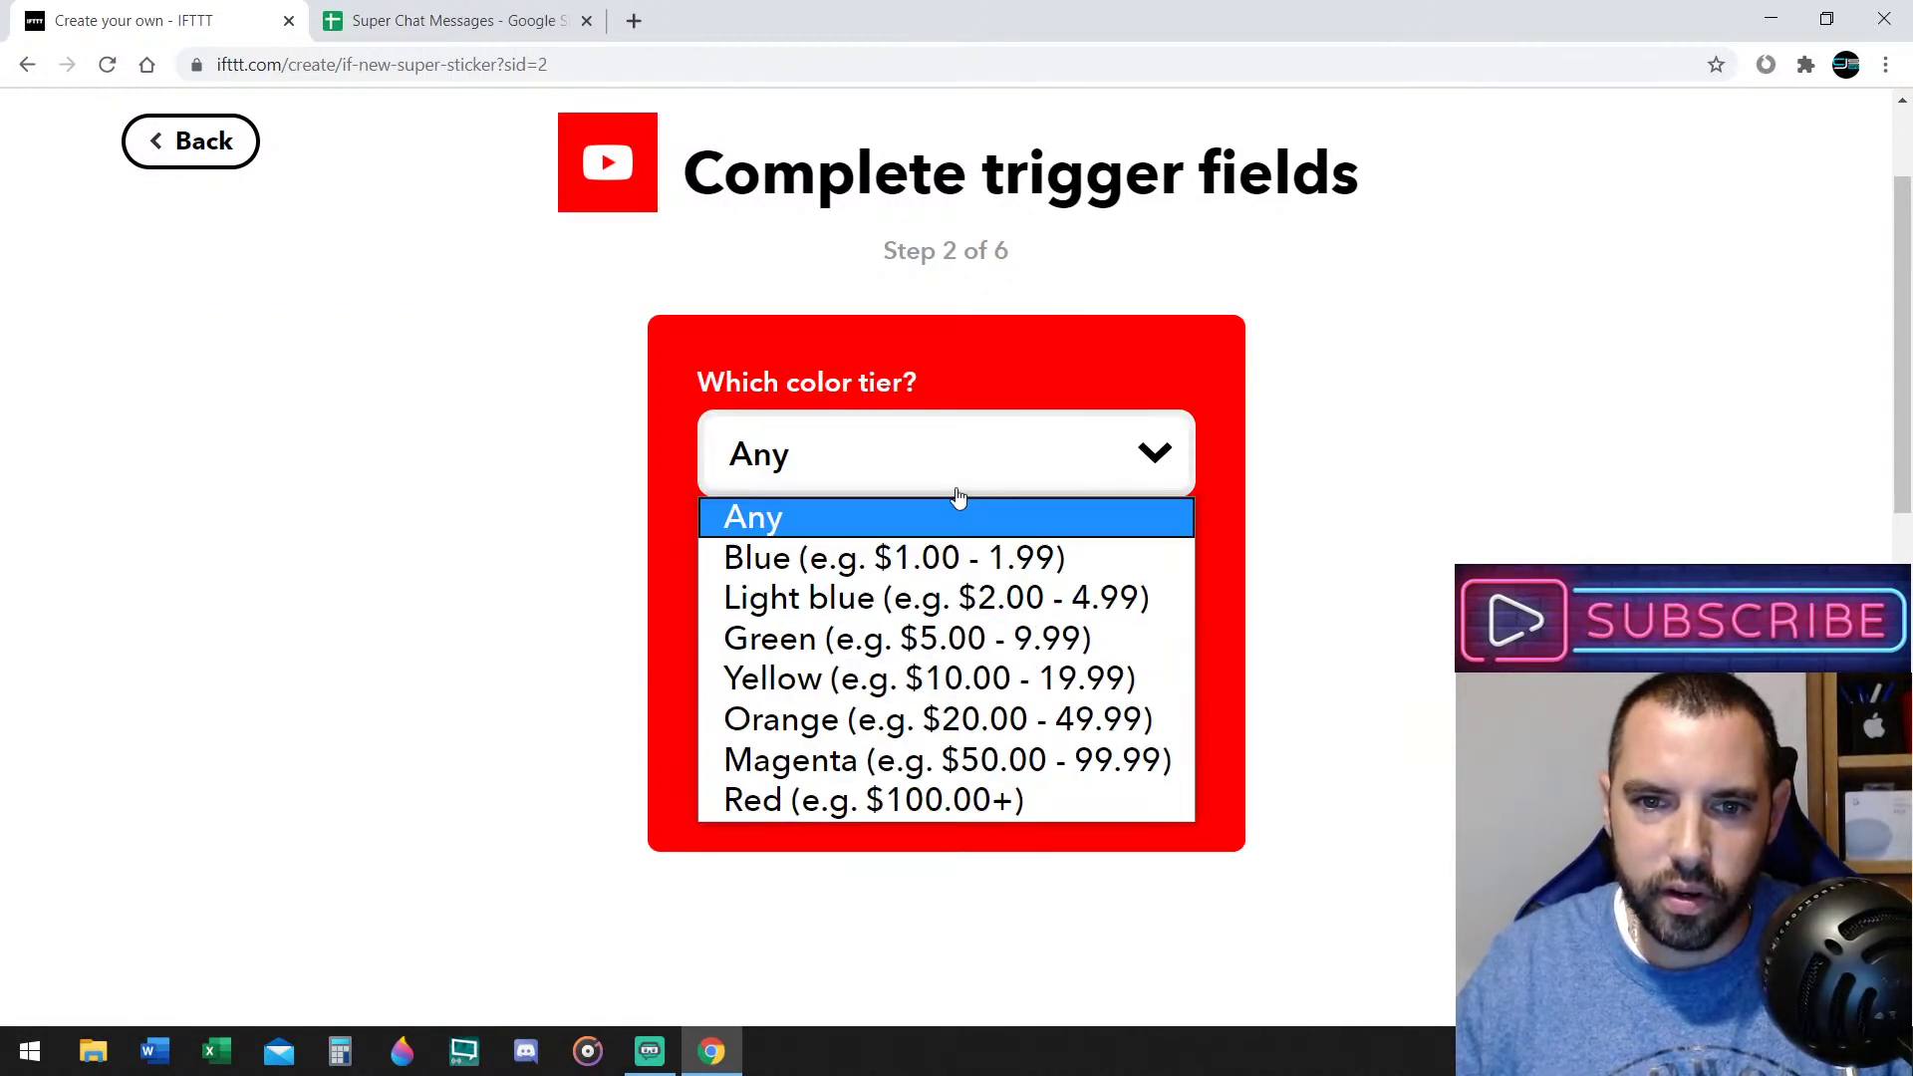
pyautogui.click(973, 508)
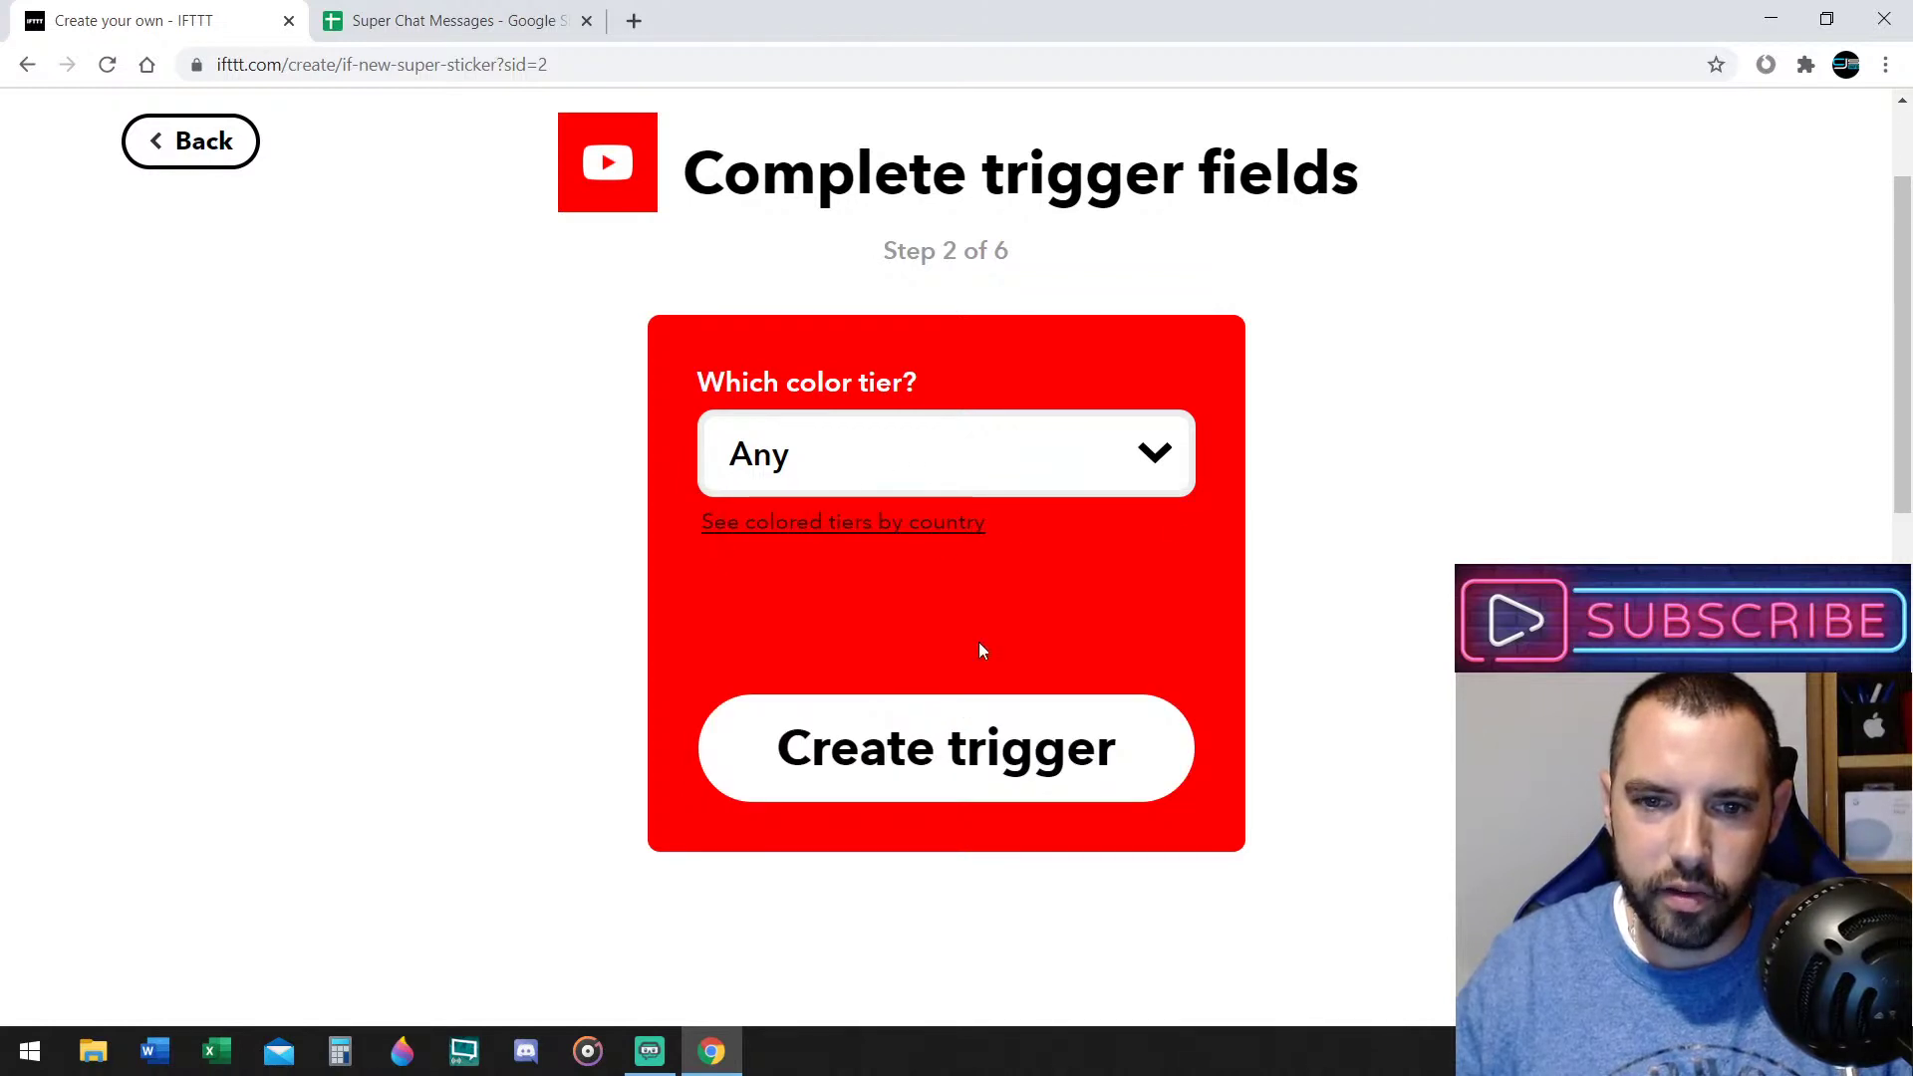
pyautogui.scroll(-1, 1004, 767)
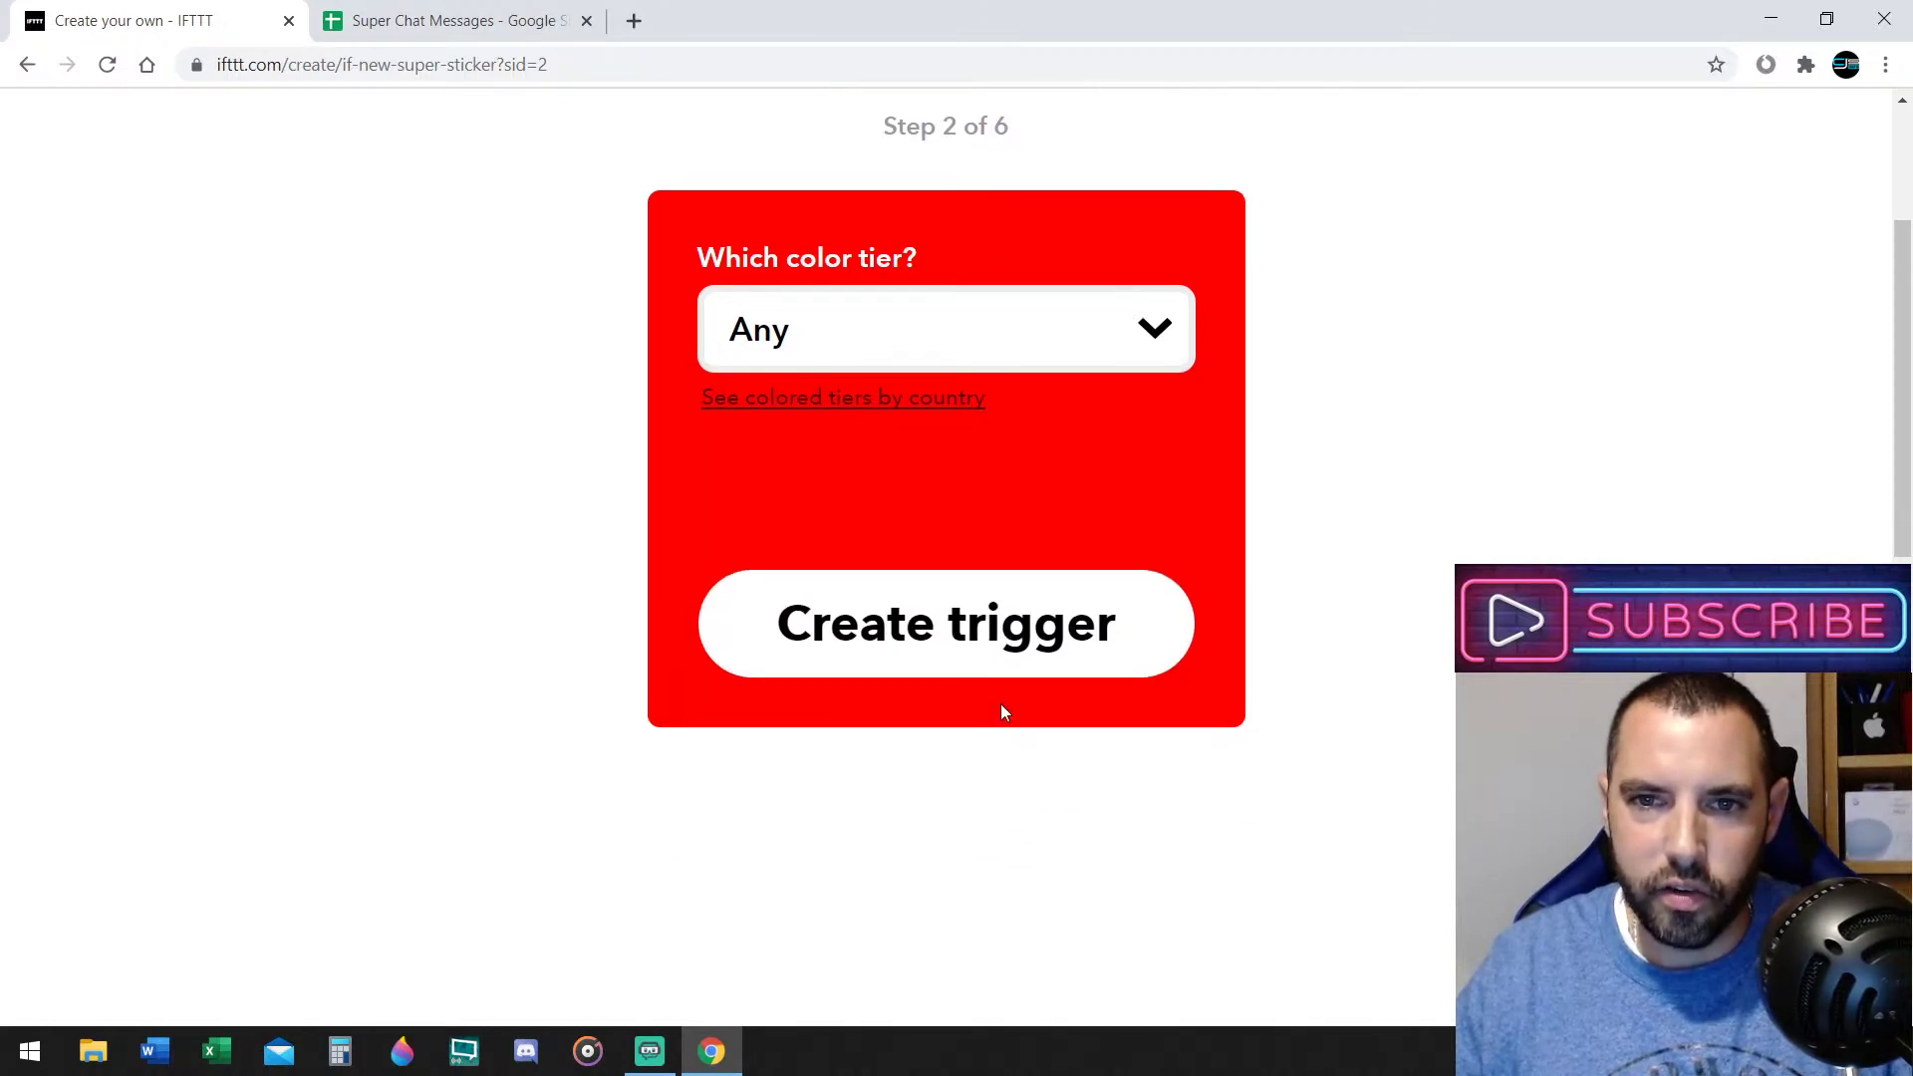
pyautogui.click(1004, 650)
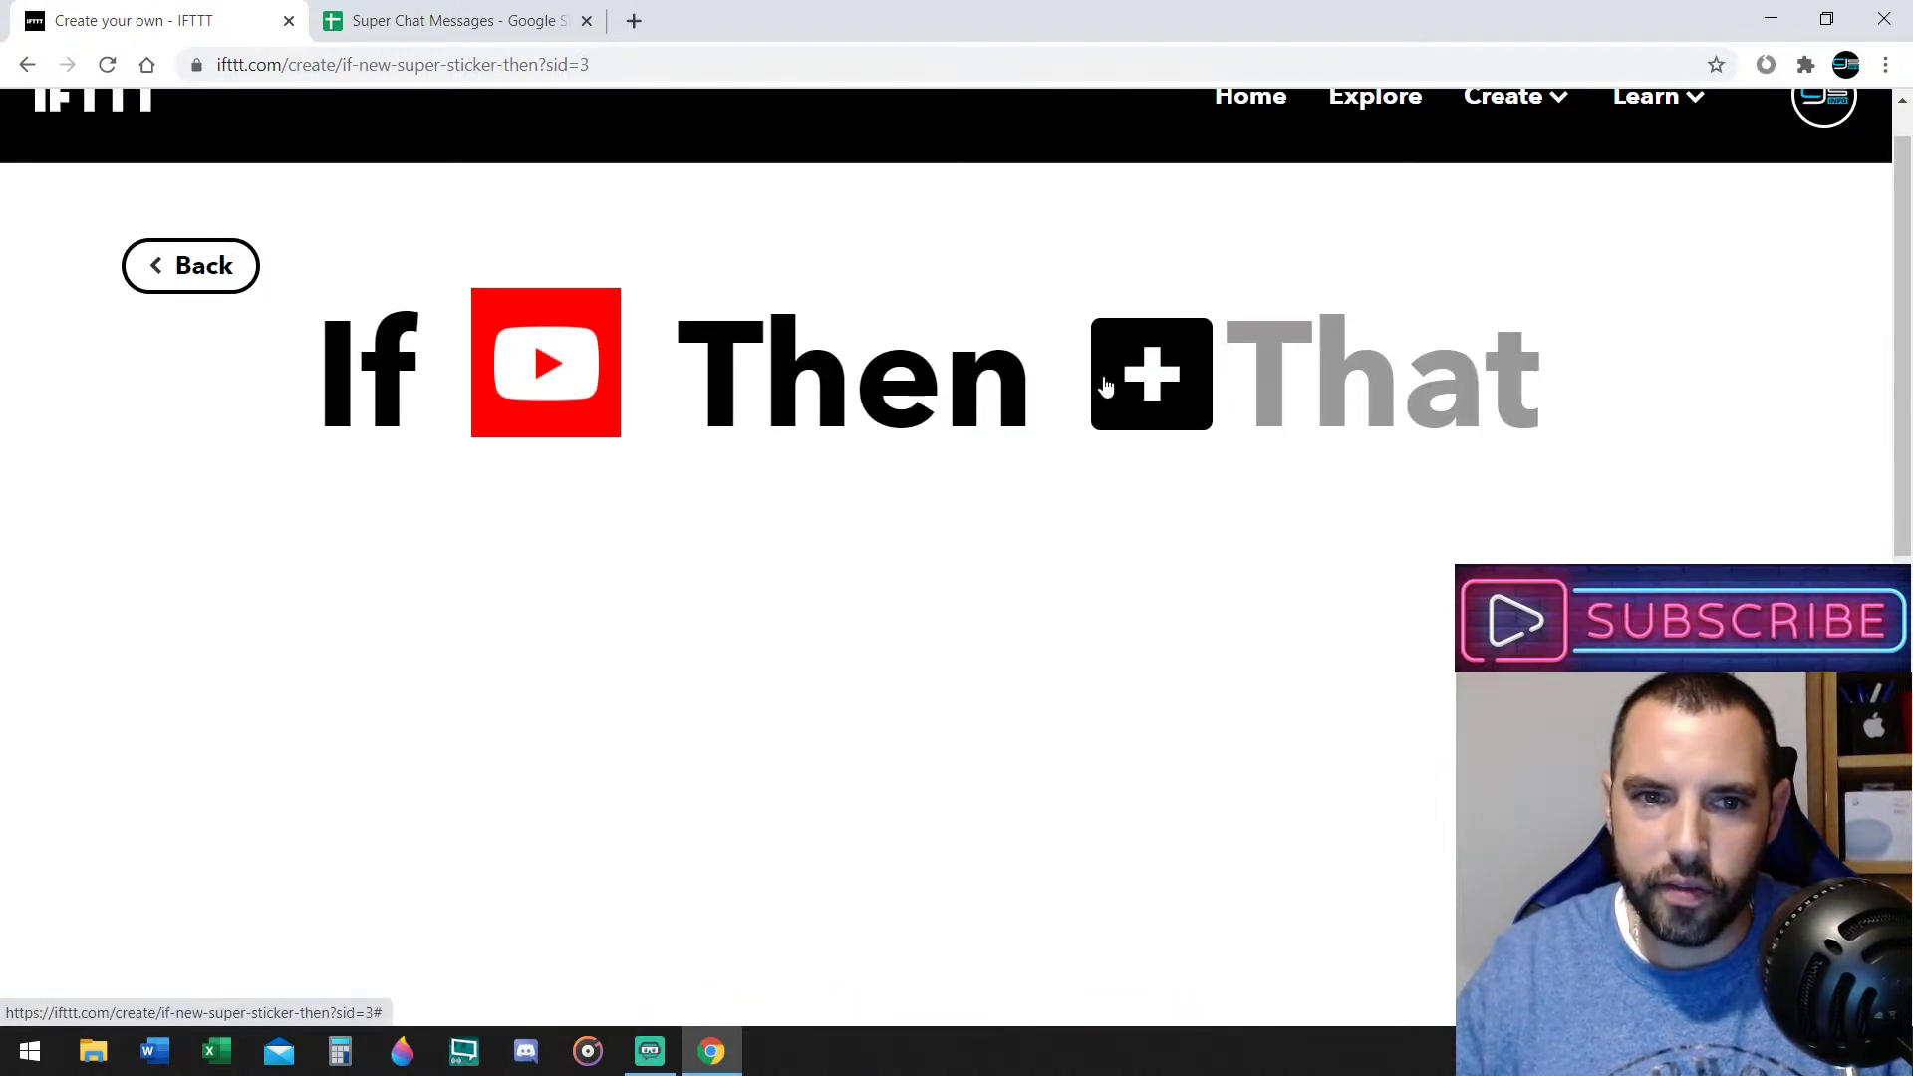
# Search services for 'Google Sheets', fixing the typo, and pick Google Sheets for the action
pyautogui.click(1151, 387)
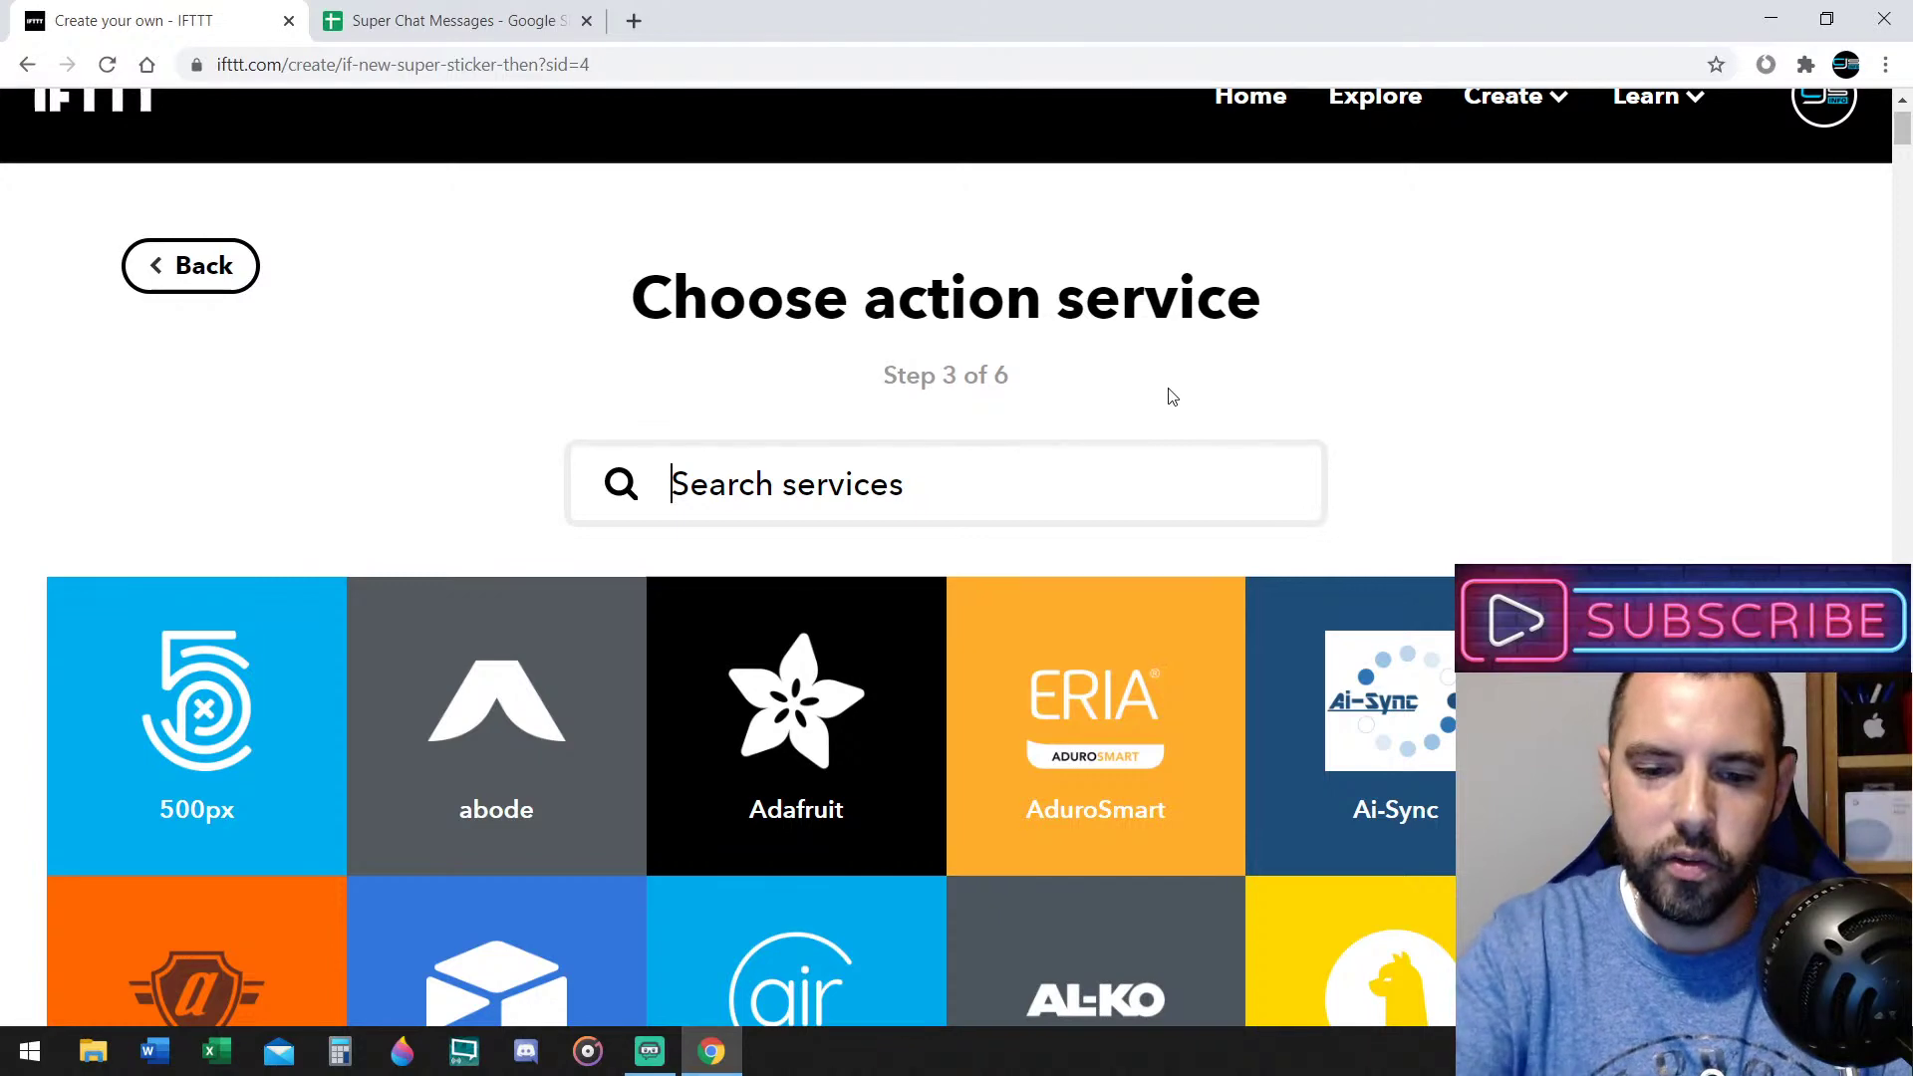
pyautogui.write('Google Sheeys')
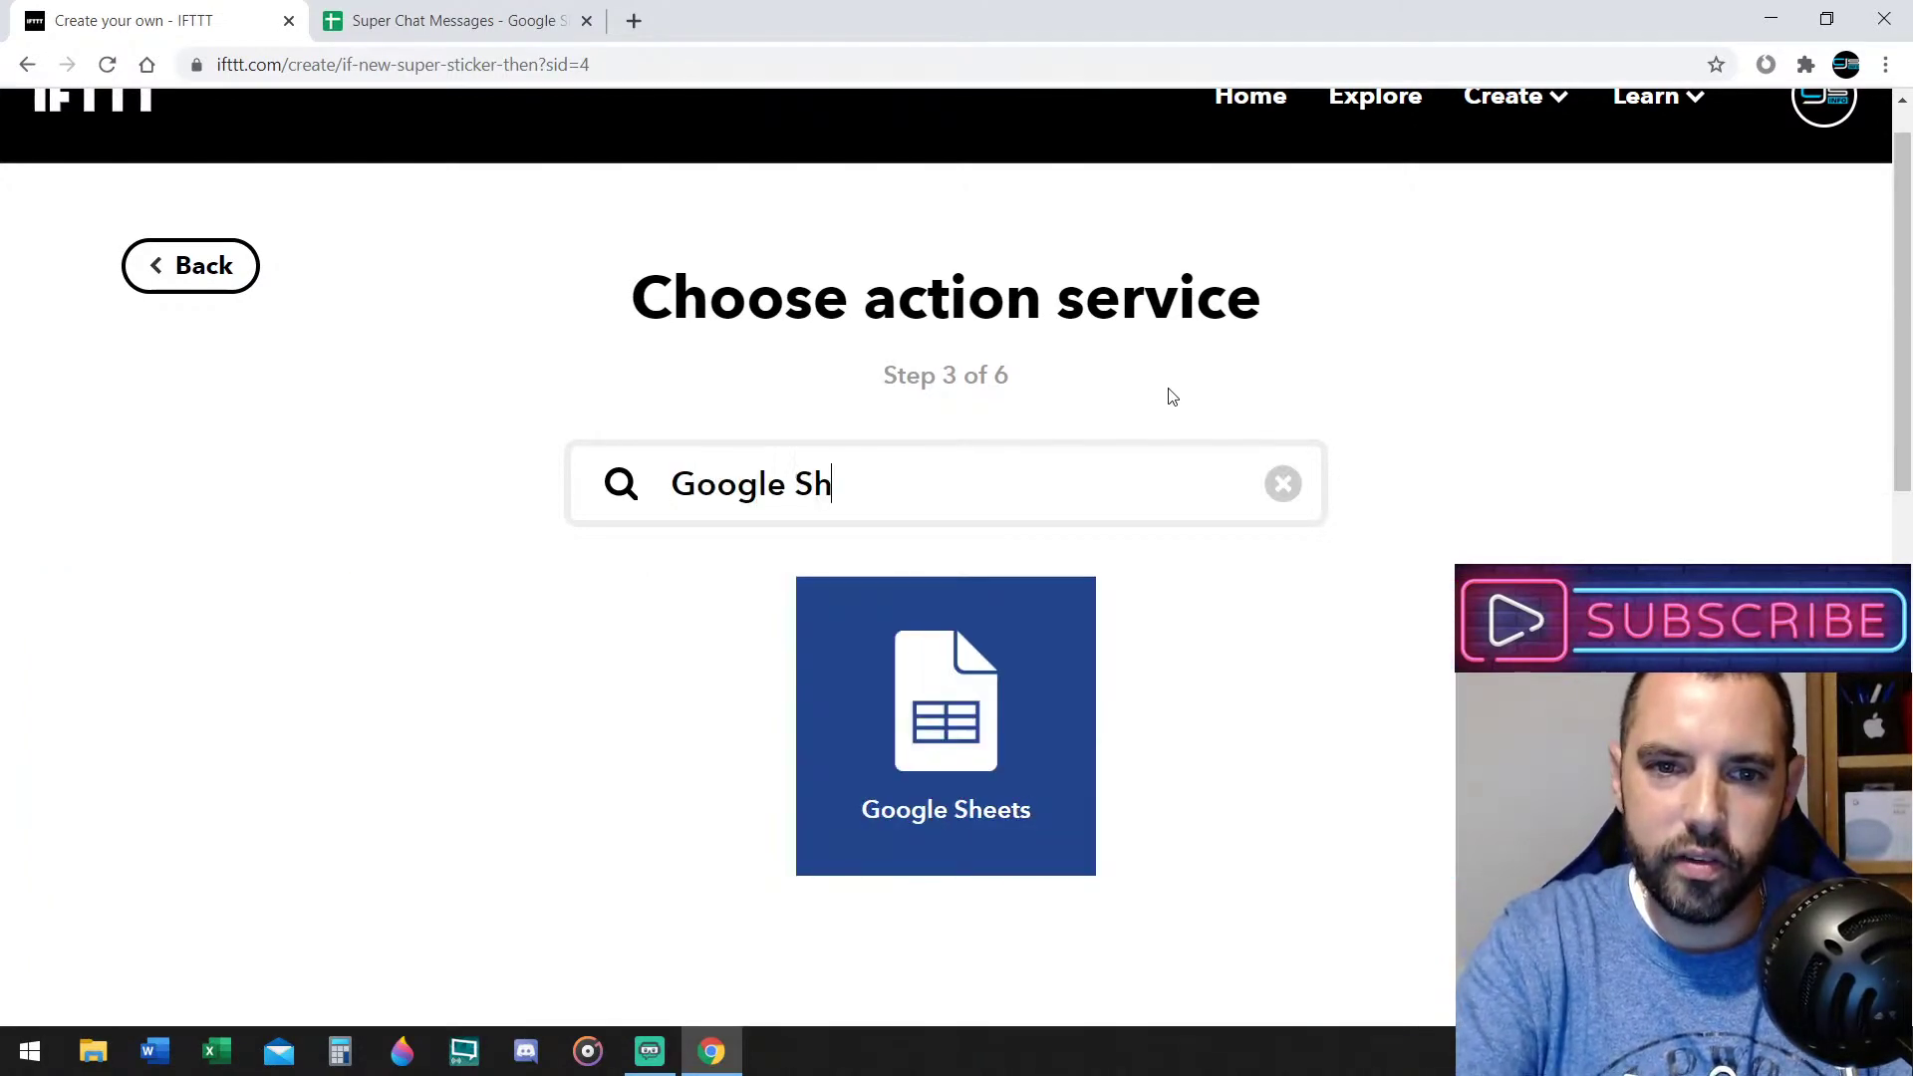
pyautogui.press('BackSpace')
pyautogui.press('BackSpace')
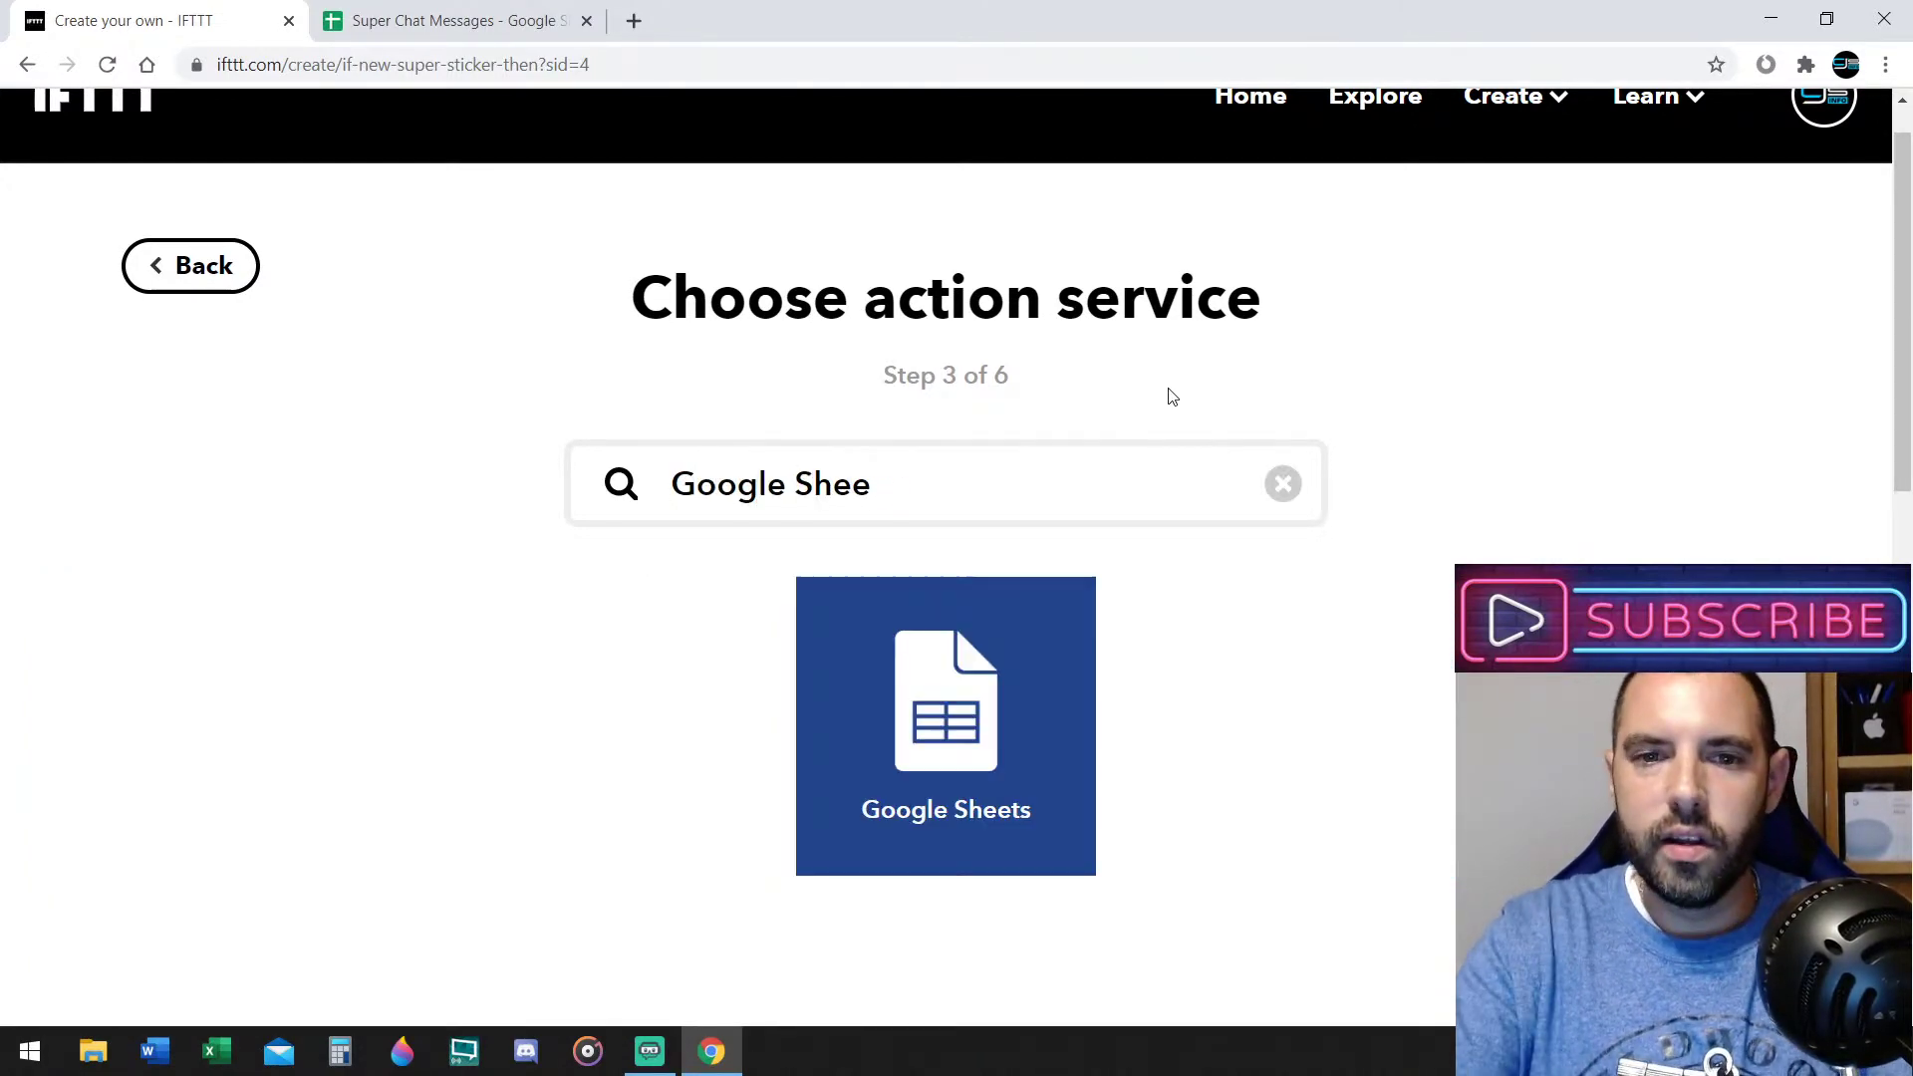
pyautogui.click(975, 737)
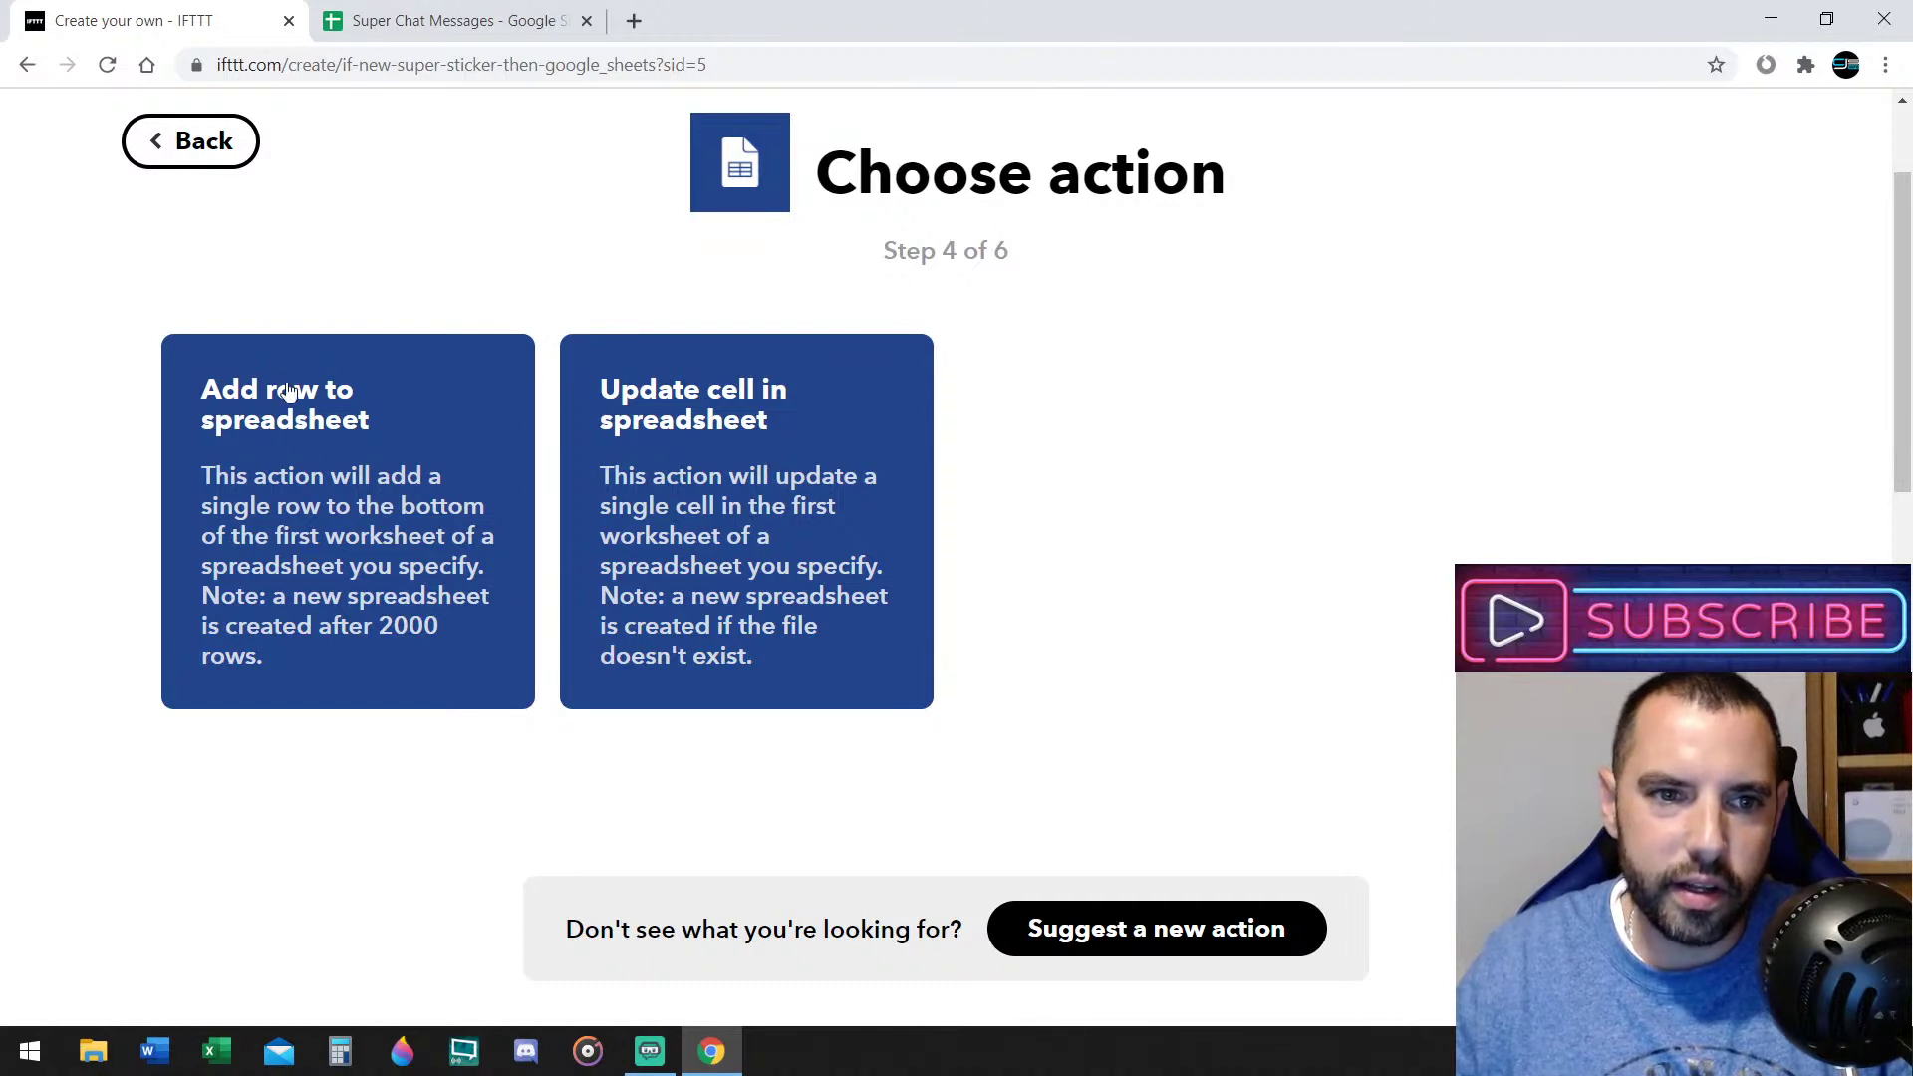
# Choose Add row to spreadsheet, review its ingredient fields, and create the action
pyautogui.click(373, 453)
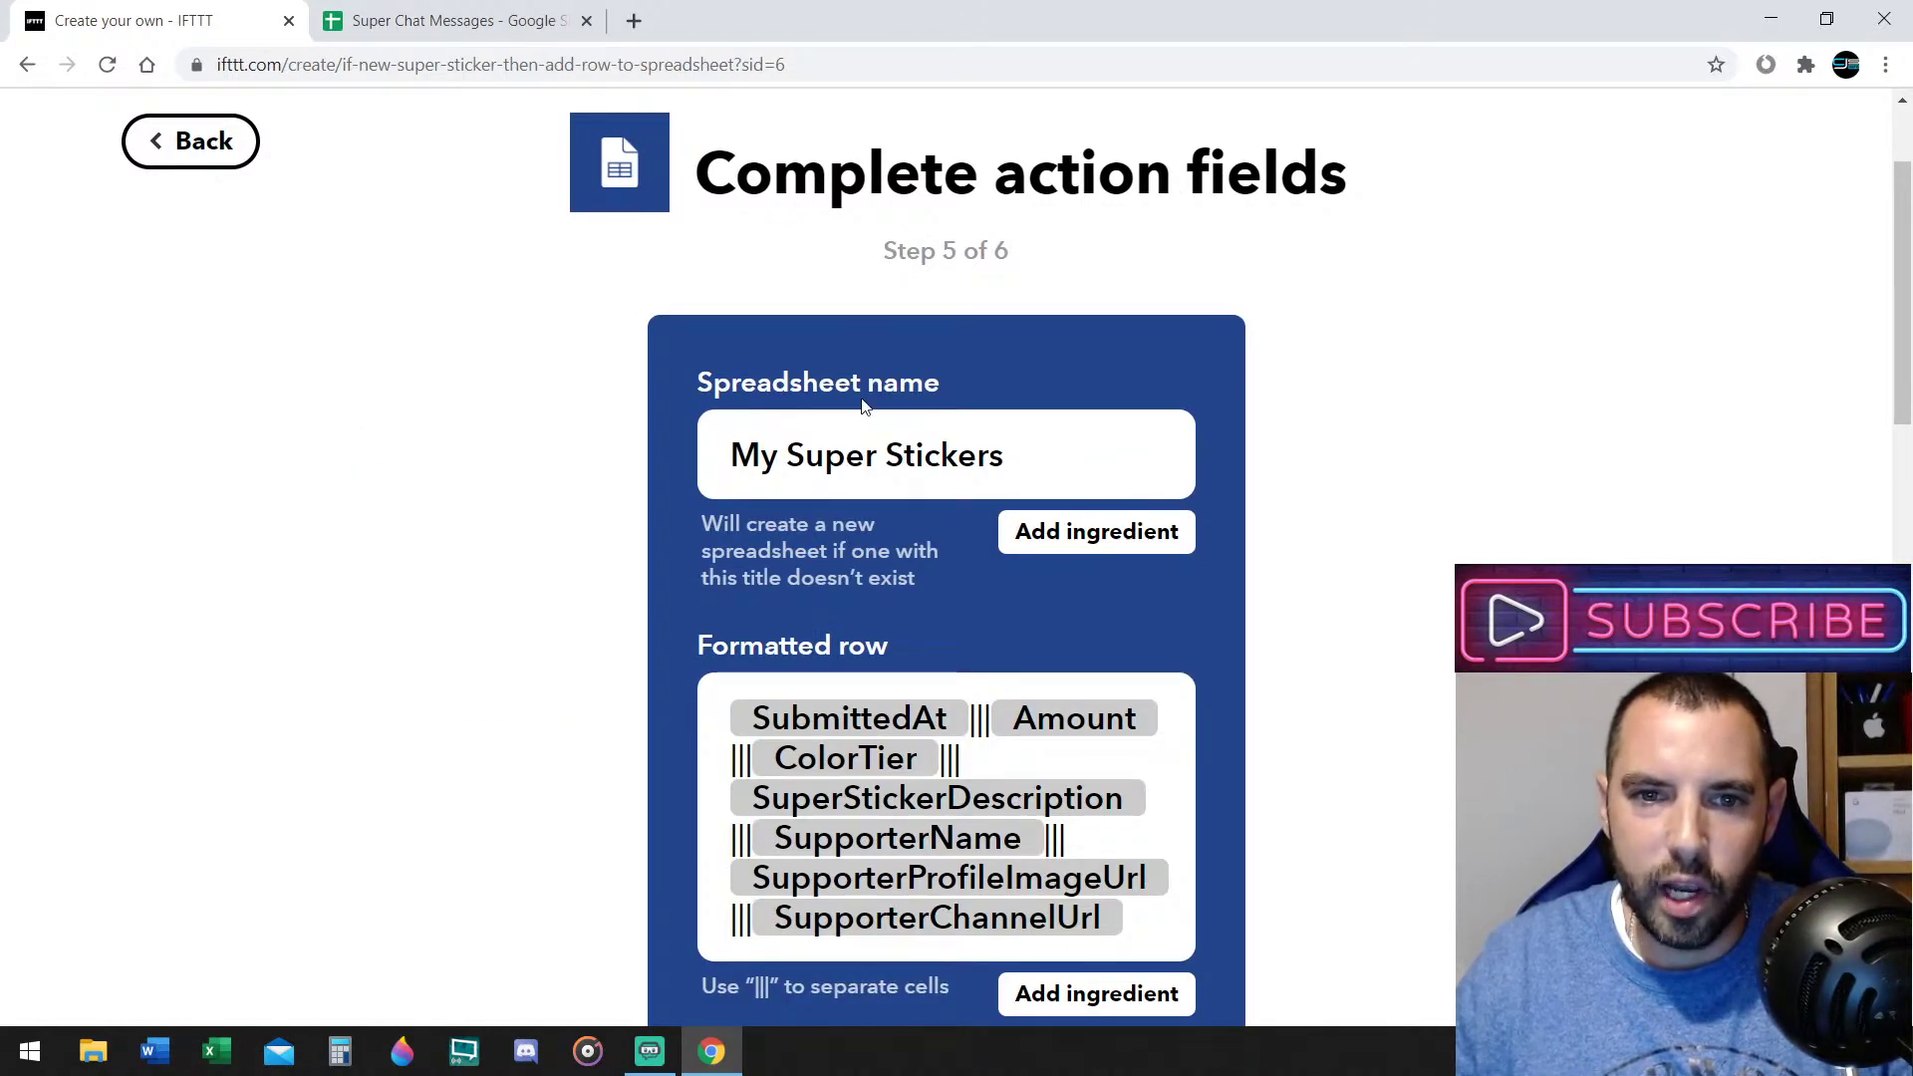
pyautogui.scroll(-1, 826, 510)
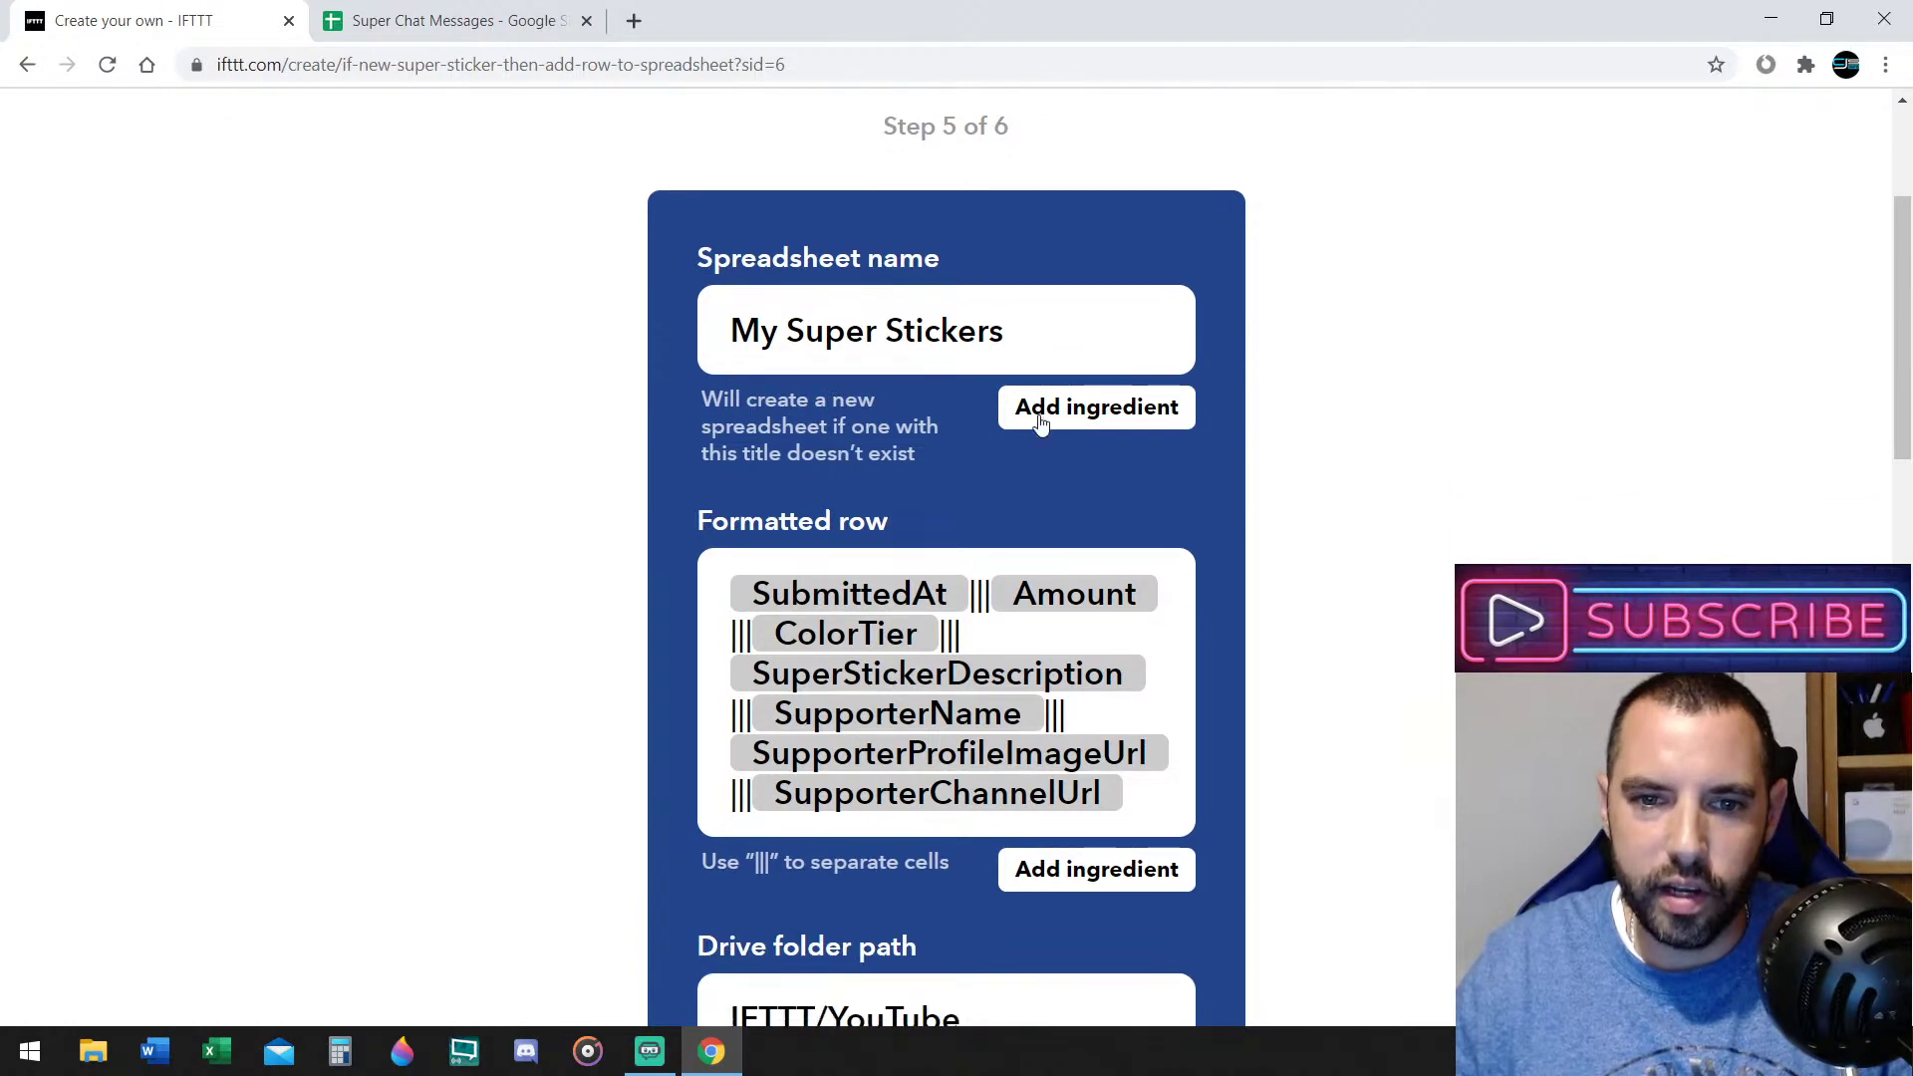
pyautogui.scroll(-3, 1039, 424)
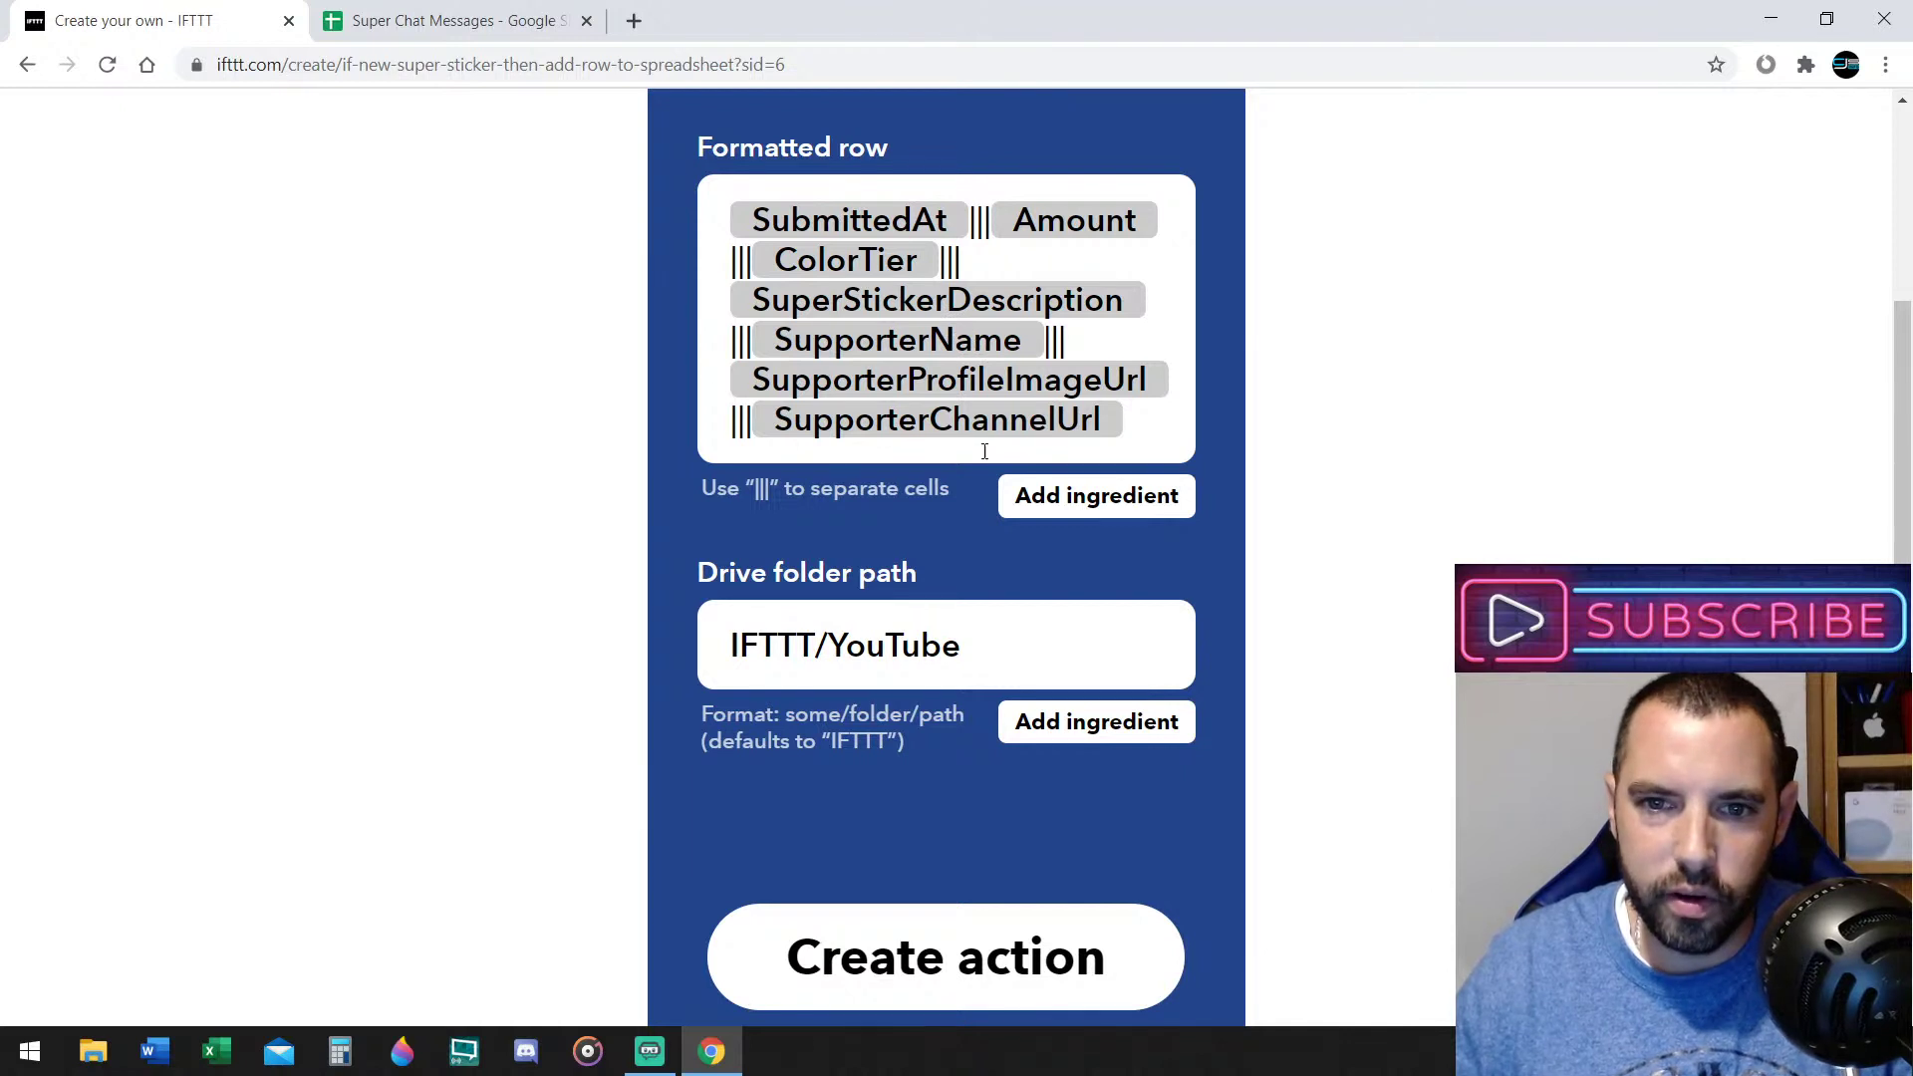
pyautogui.click(1049, 512)
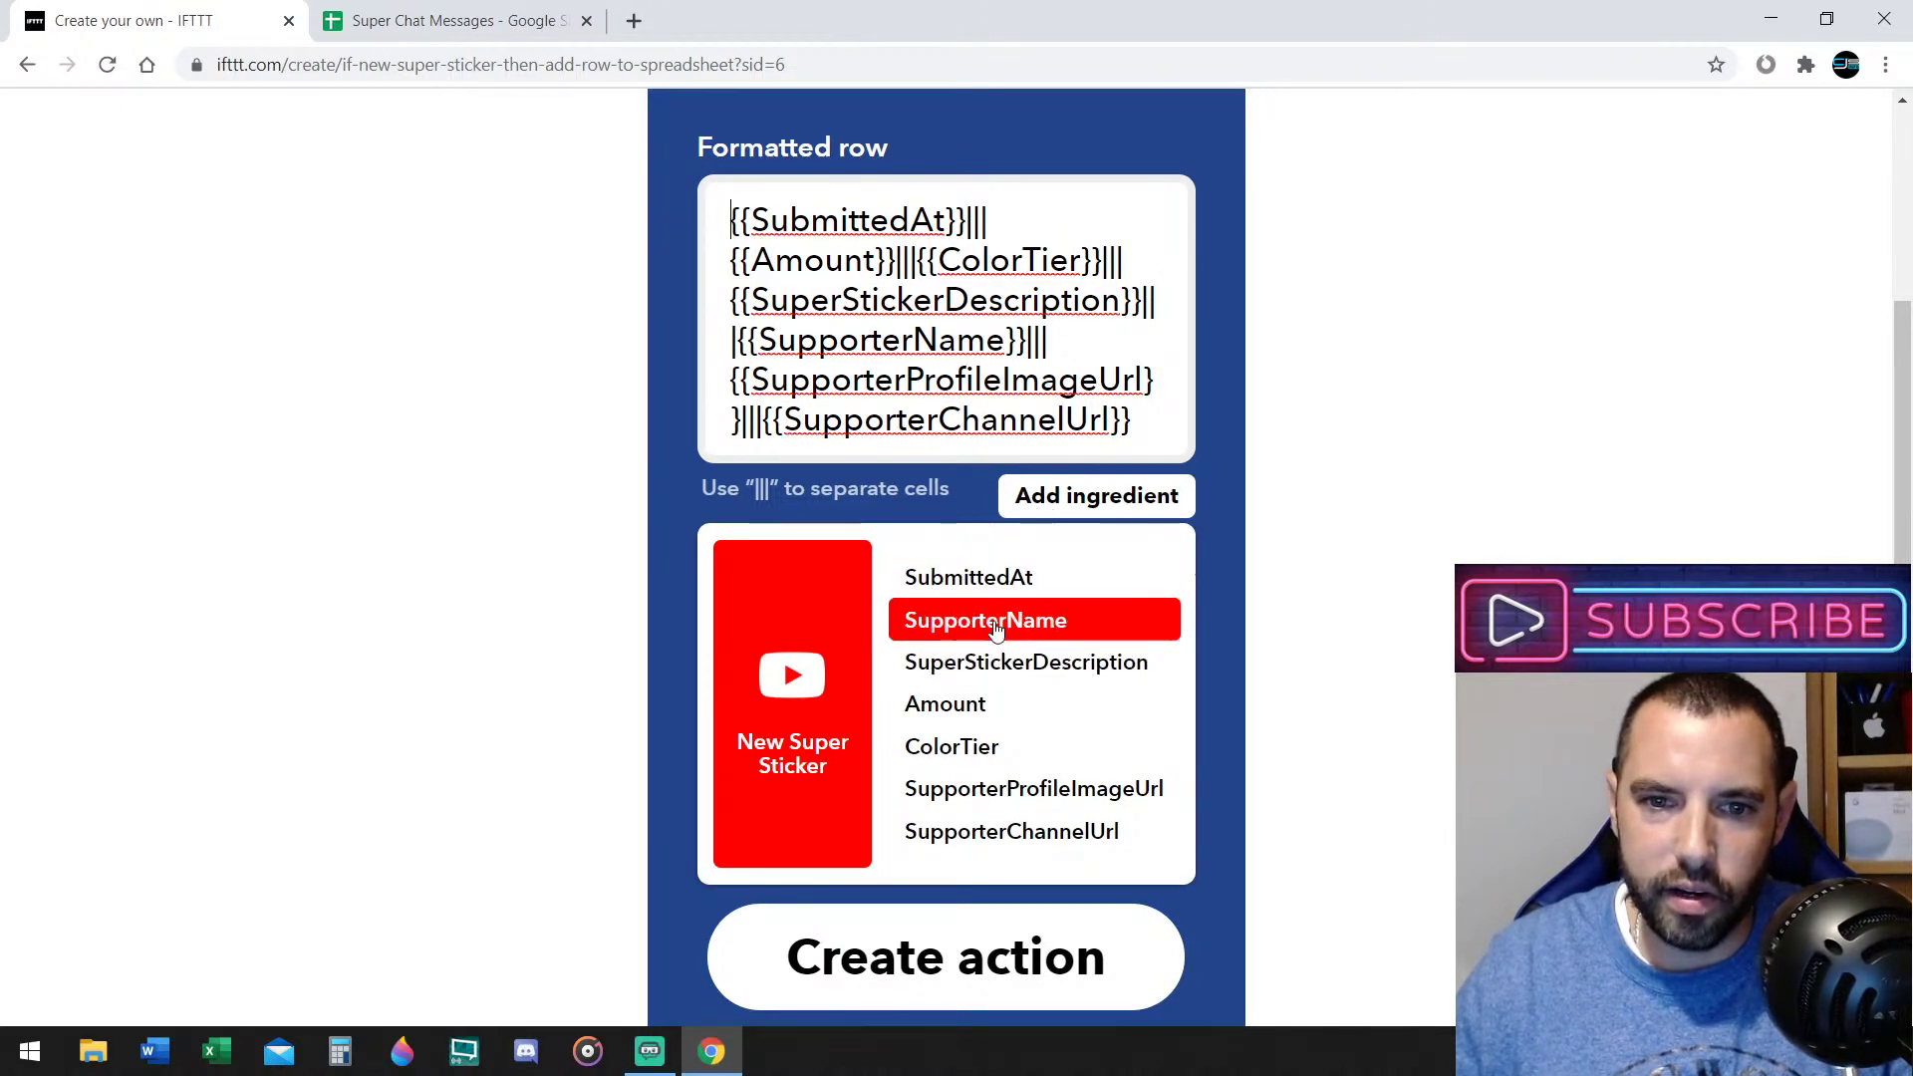
pyautogui.click(1325, 531)
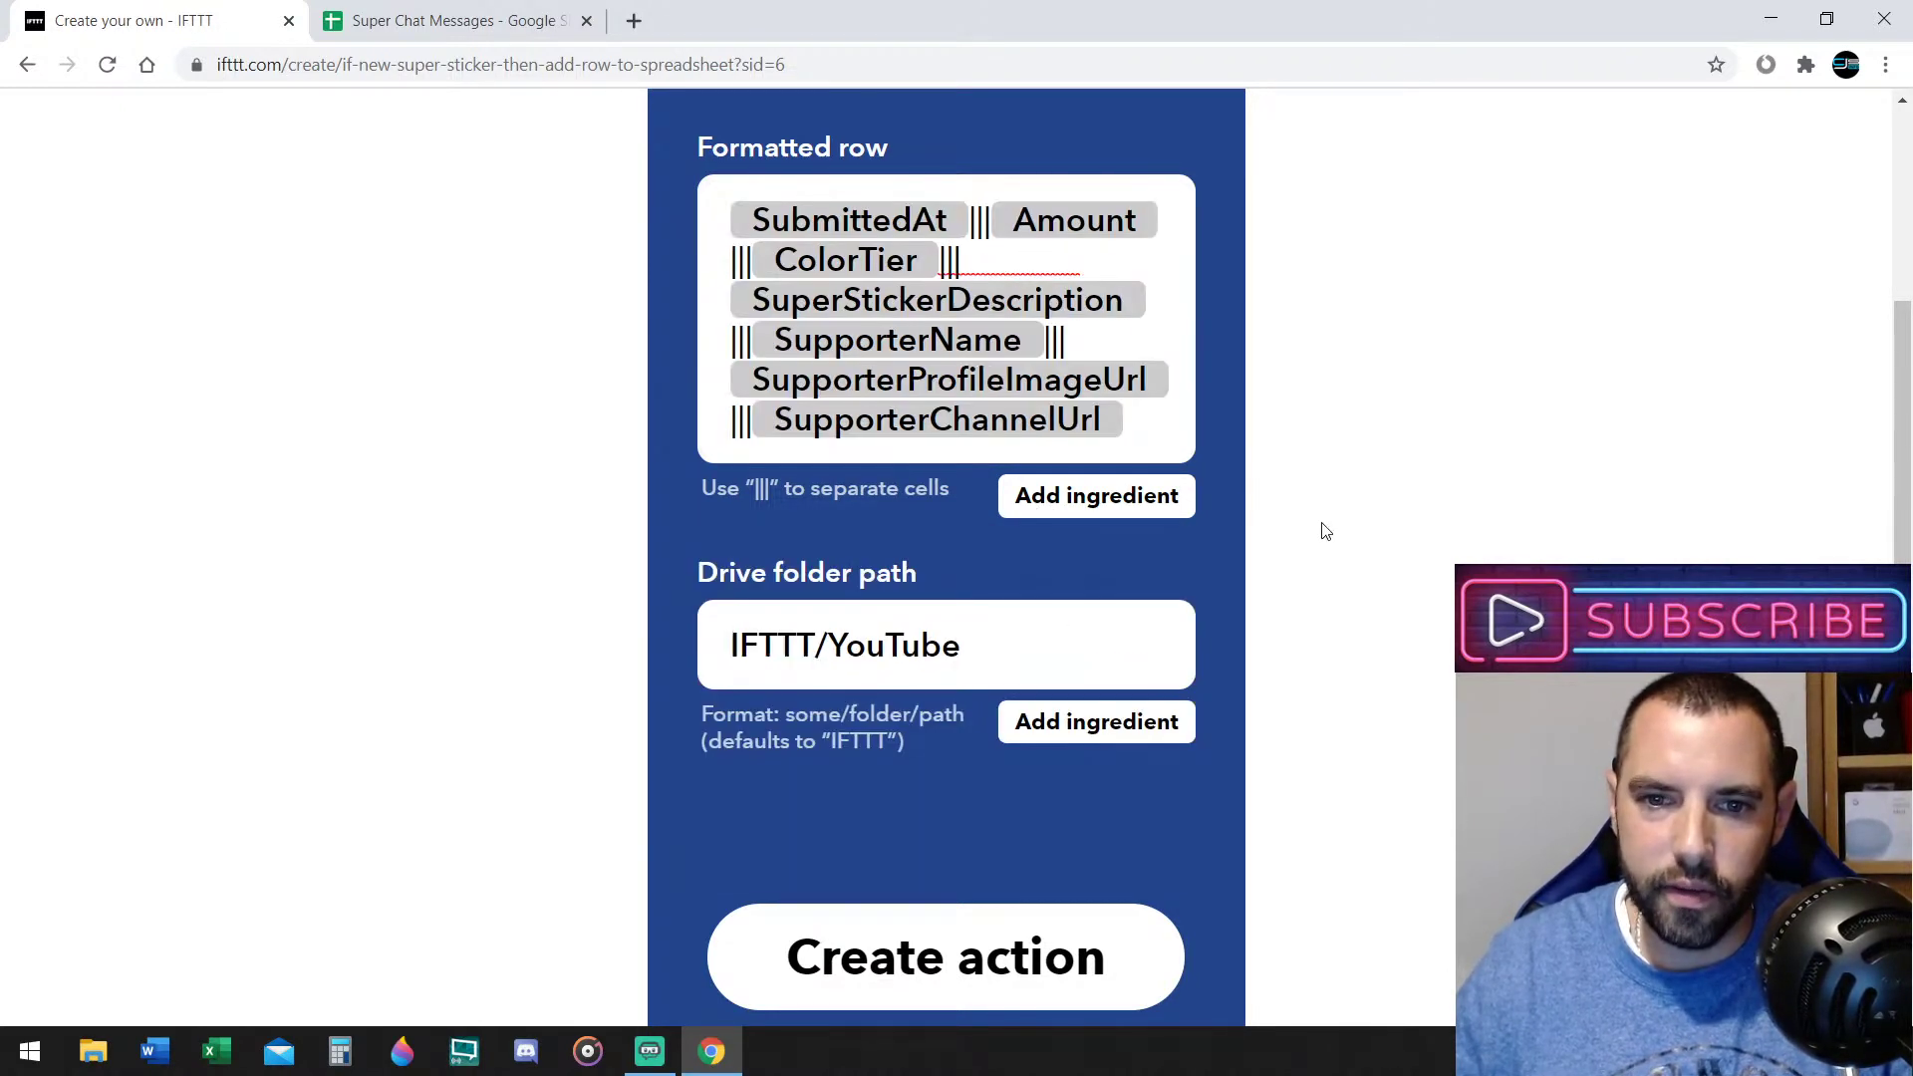
pyautogui.scroll(-4, 1091, 503)
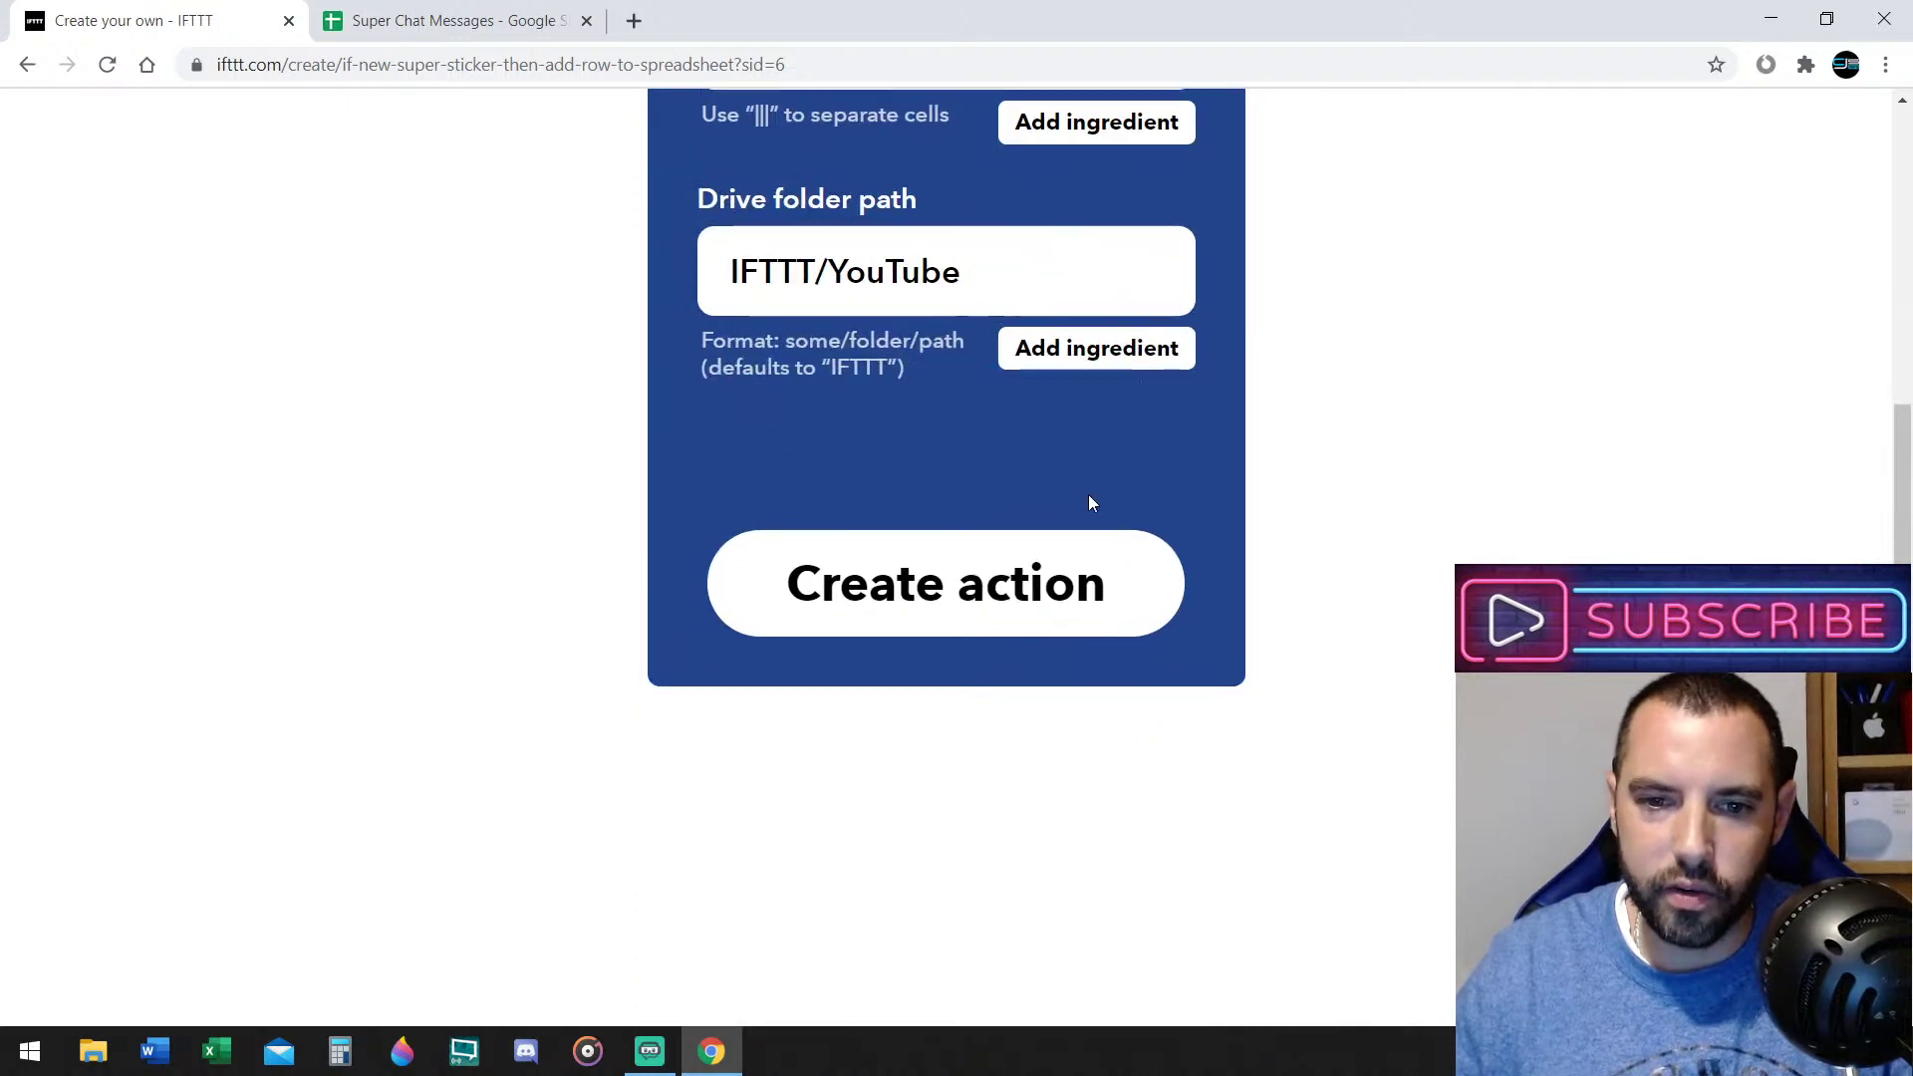
pyautogui.click(992, 610)
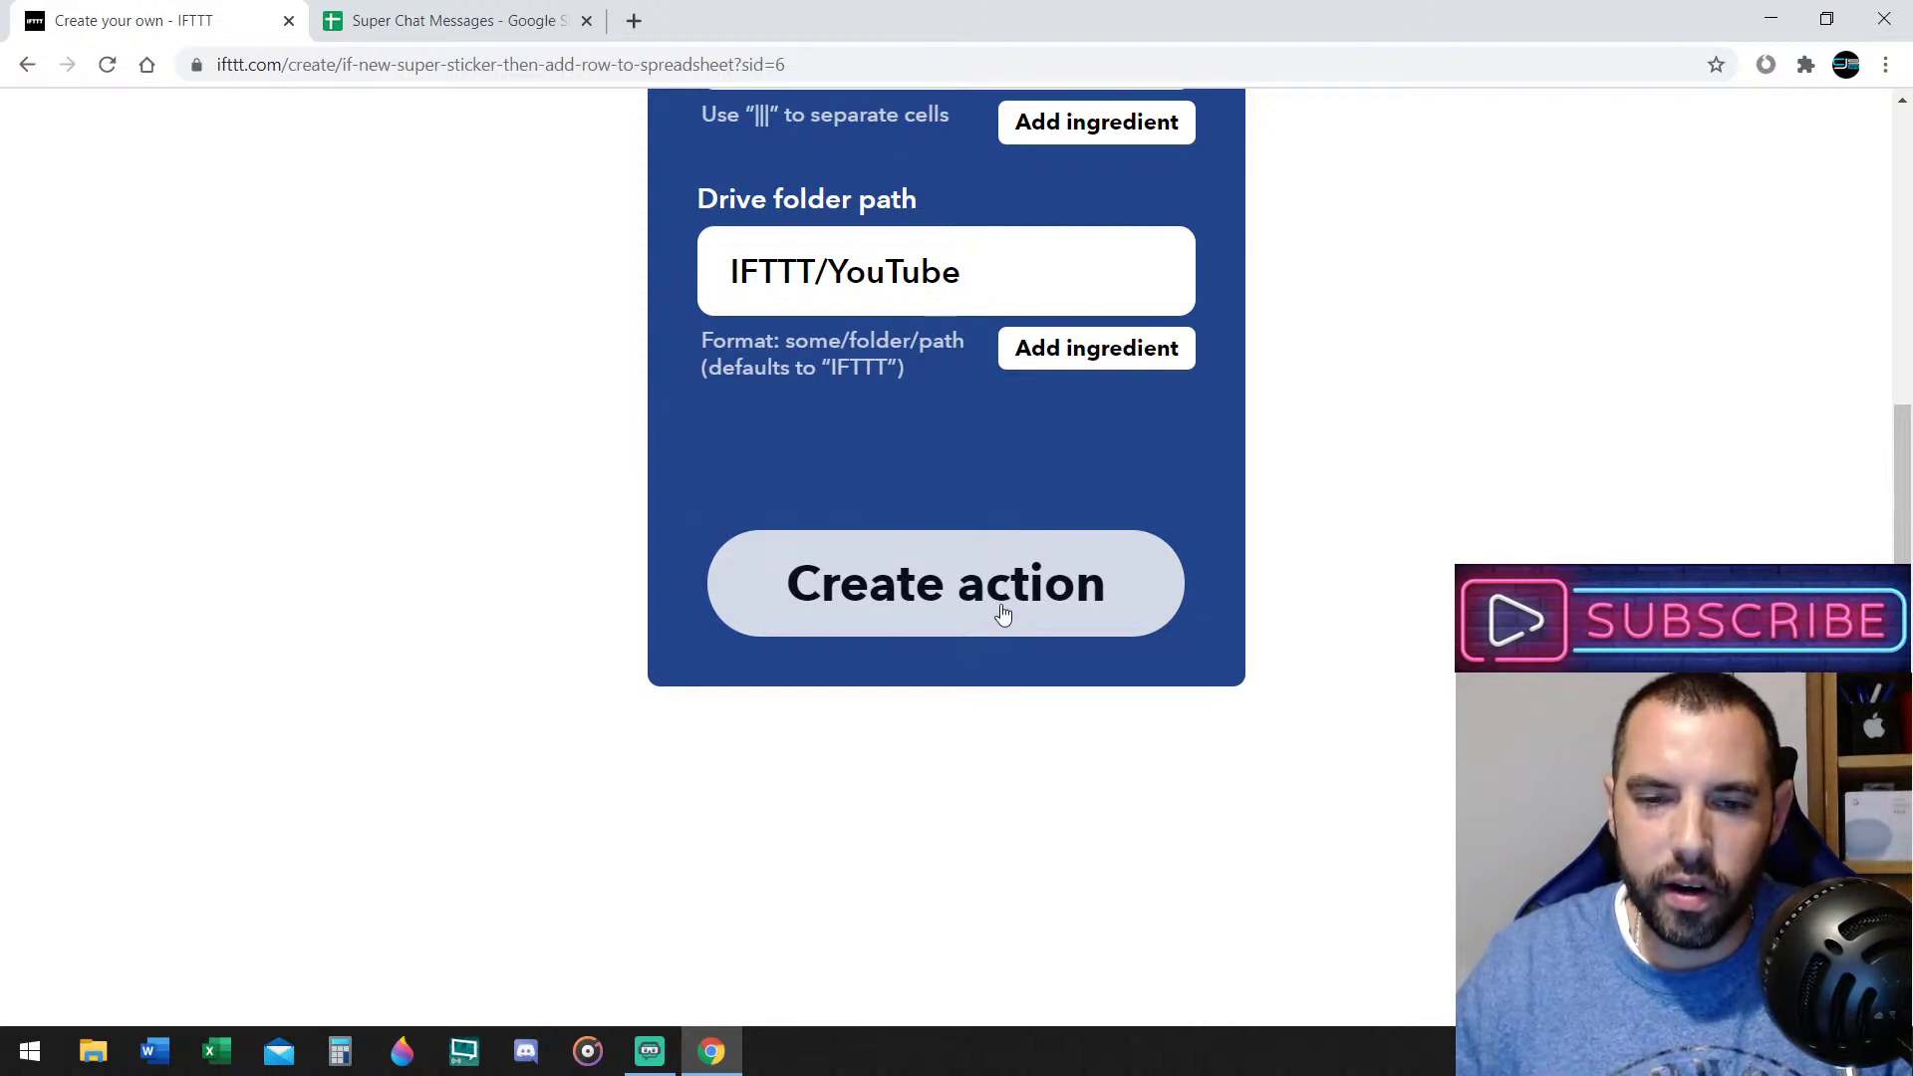
pyautogui.scroll(3, 1021, 449)
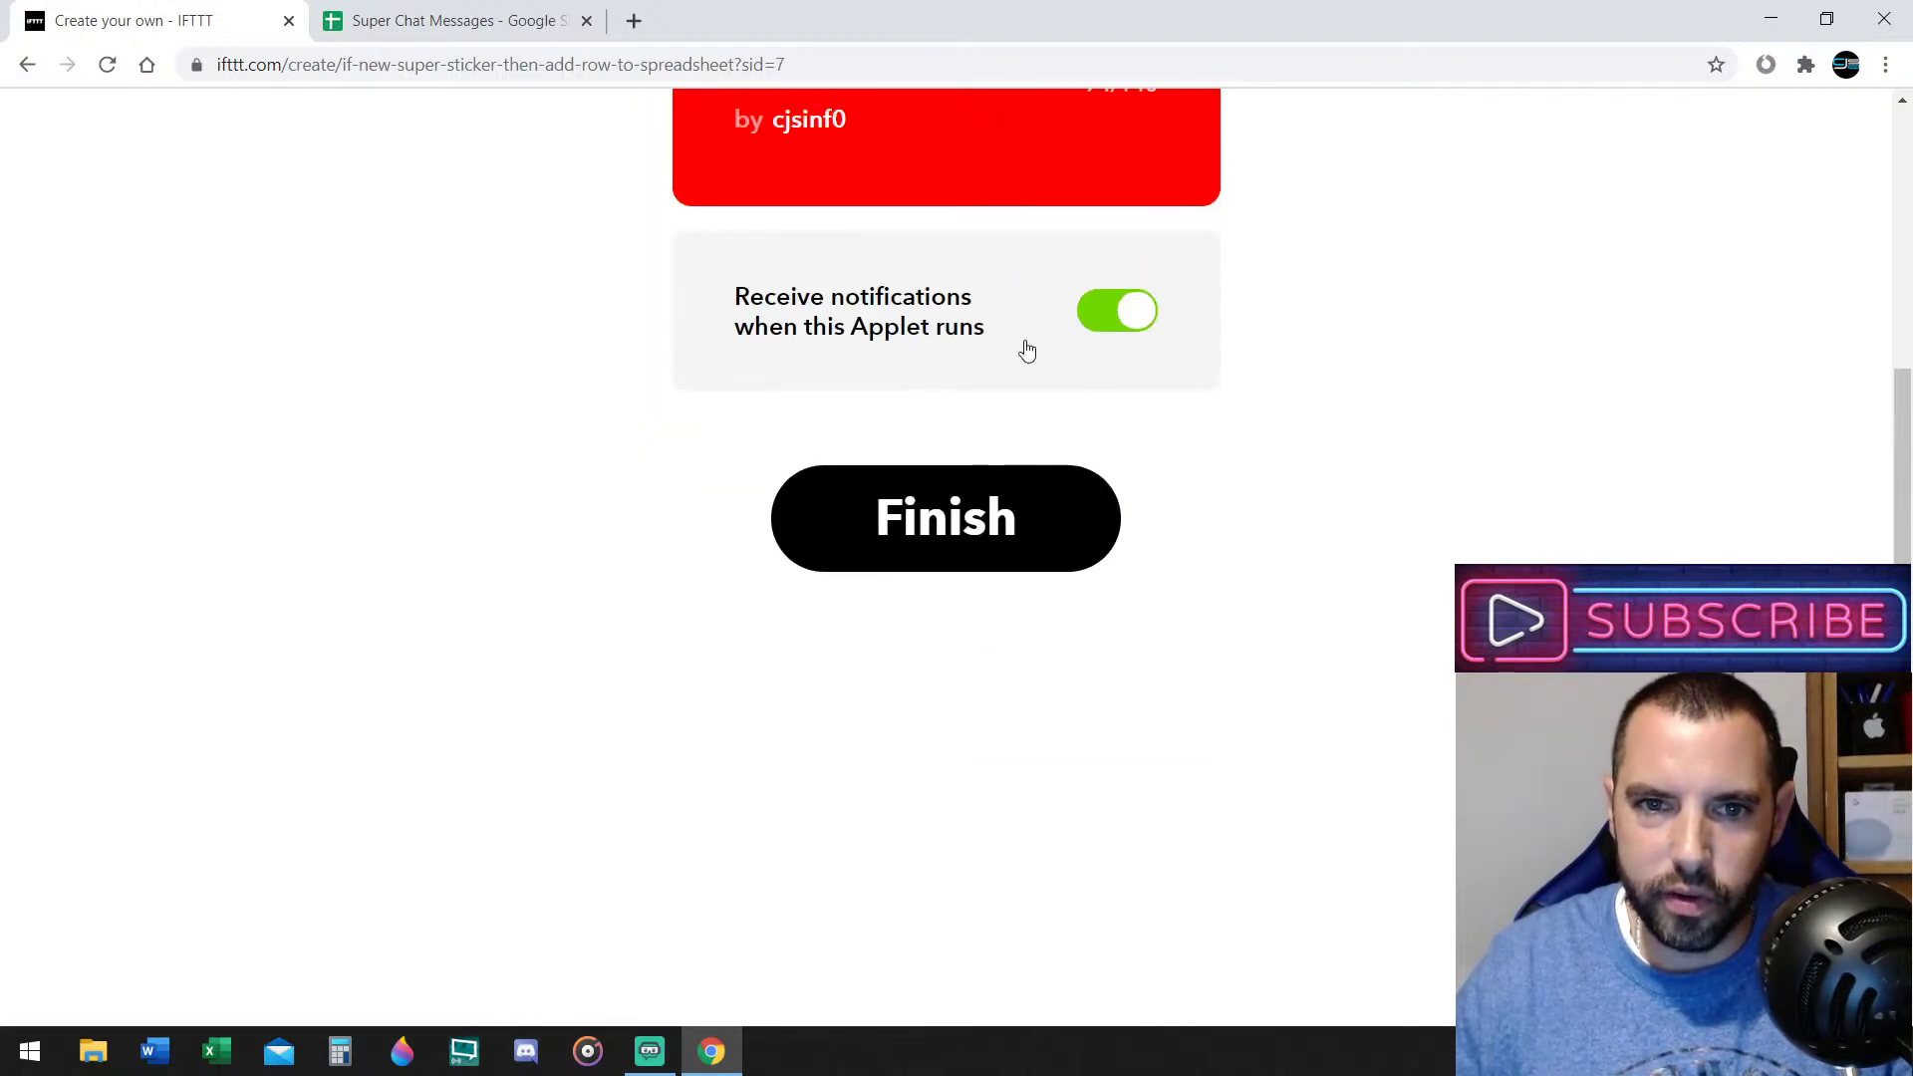
pyautogui.scroll(6, 983, 460)
pyautogui.scroll(-2, 1058, 533)
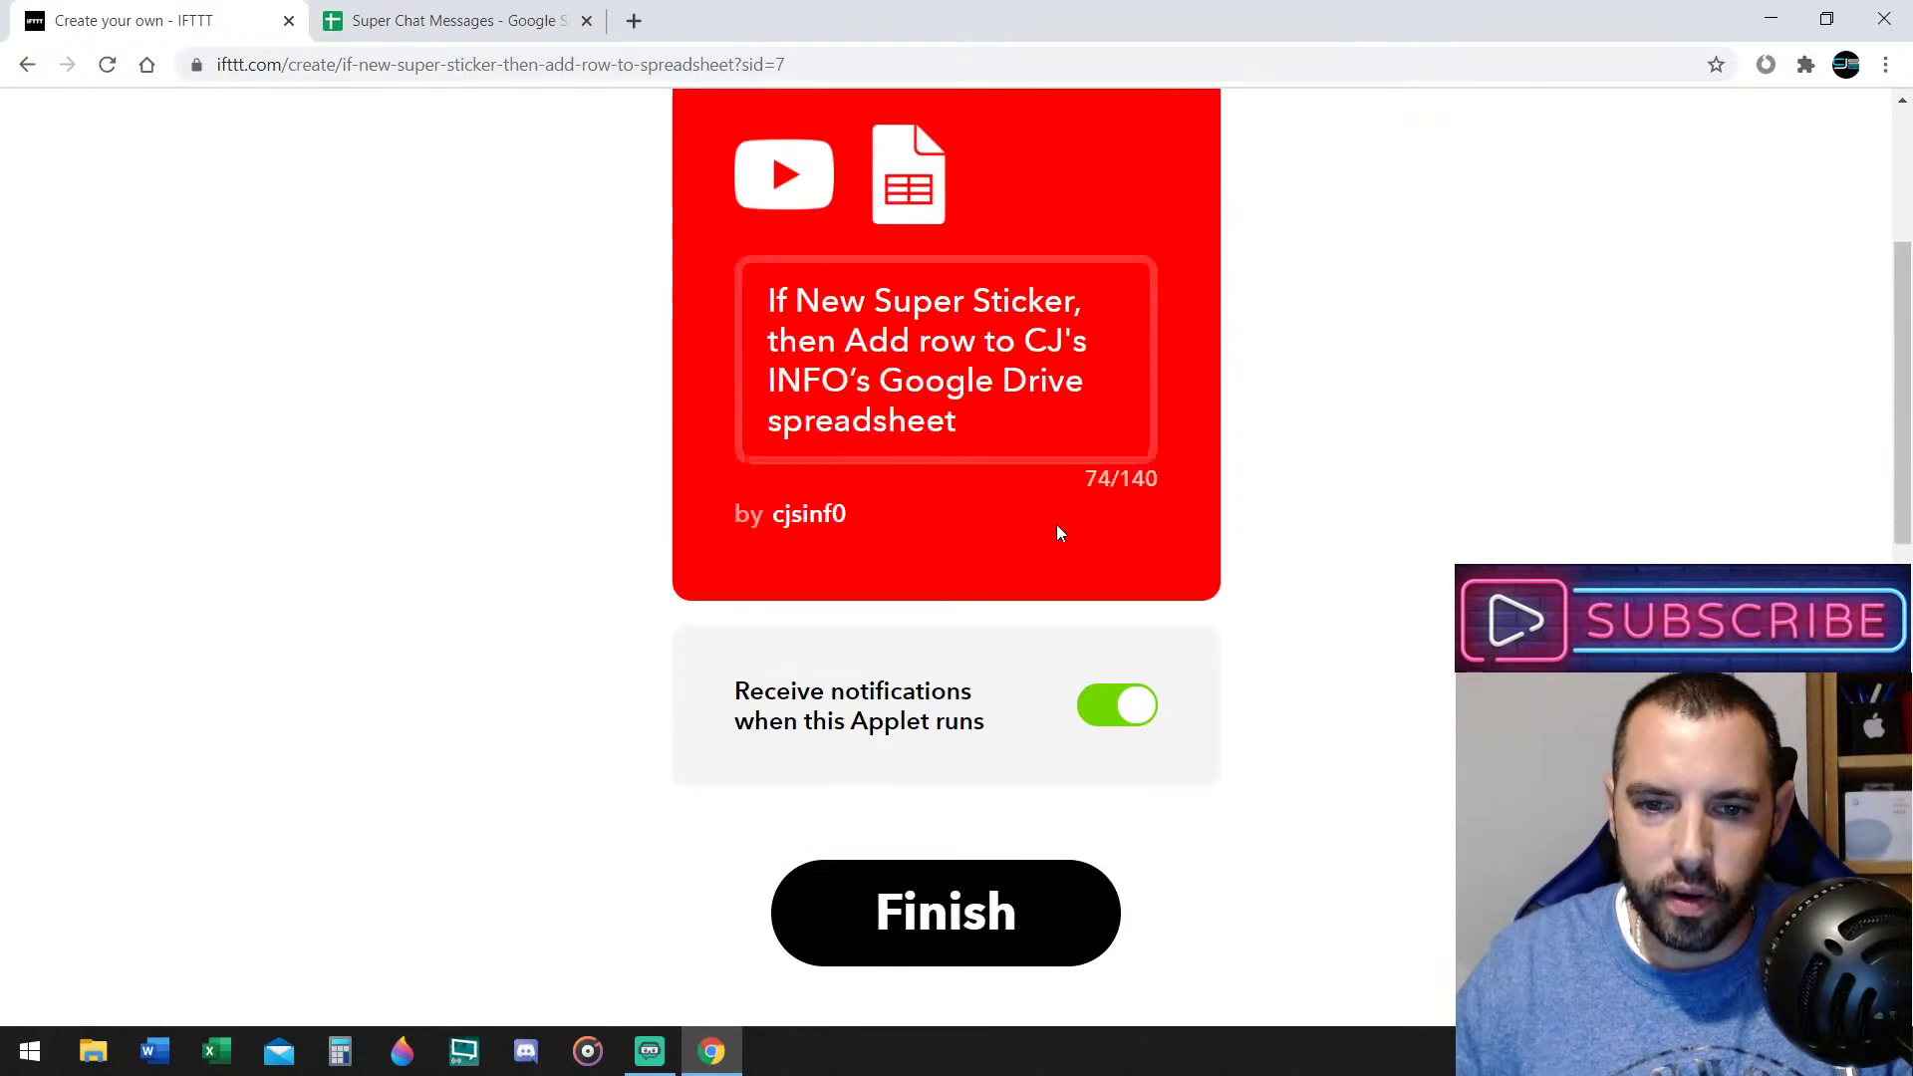
# Finish the New Super Sticker applet, check it shows Connected, then go to My Applets
pyautogui.click(1020, 887)
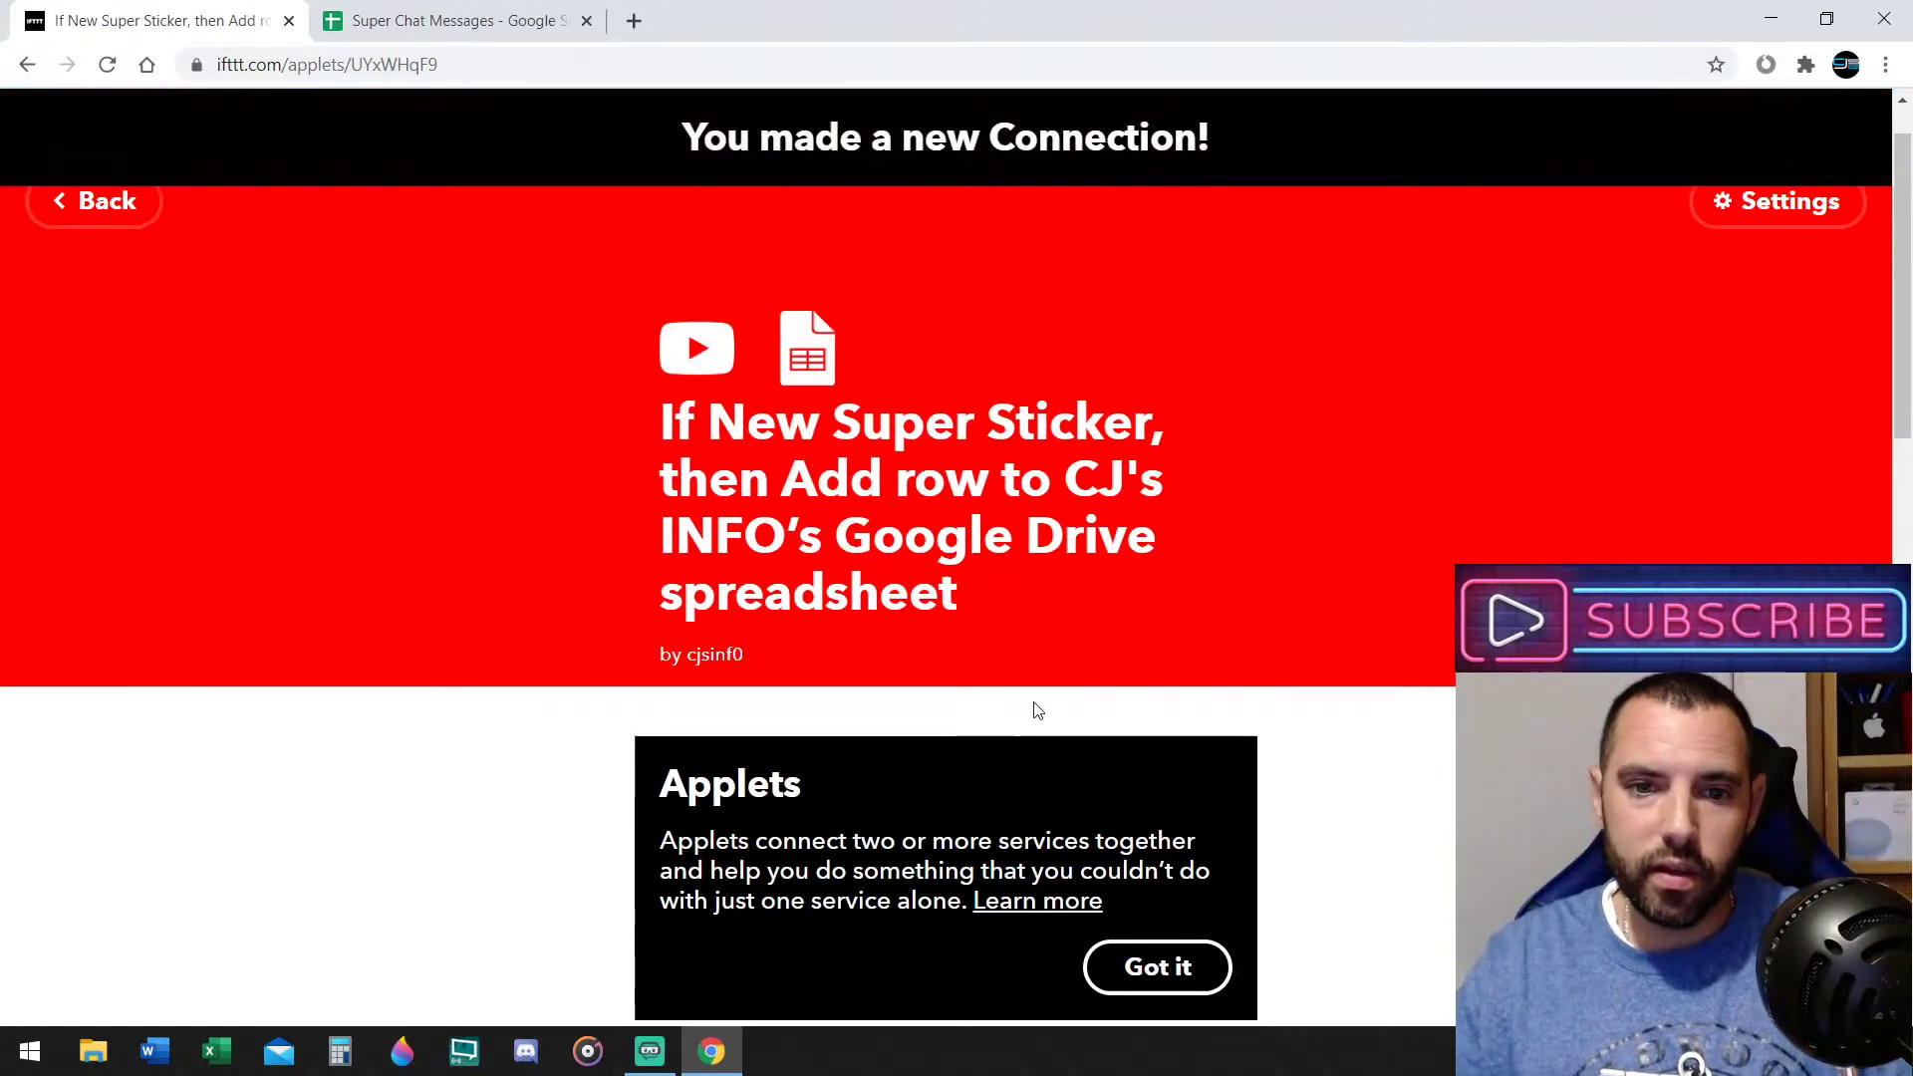
pyautogui.scroll(-3, 1036, 709)
pyautogui.scroll(4, 1123, 670)
pyautogui.scroll(-1, 945, 490)
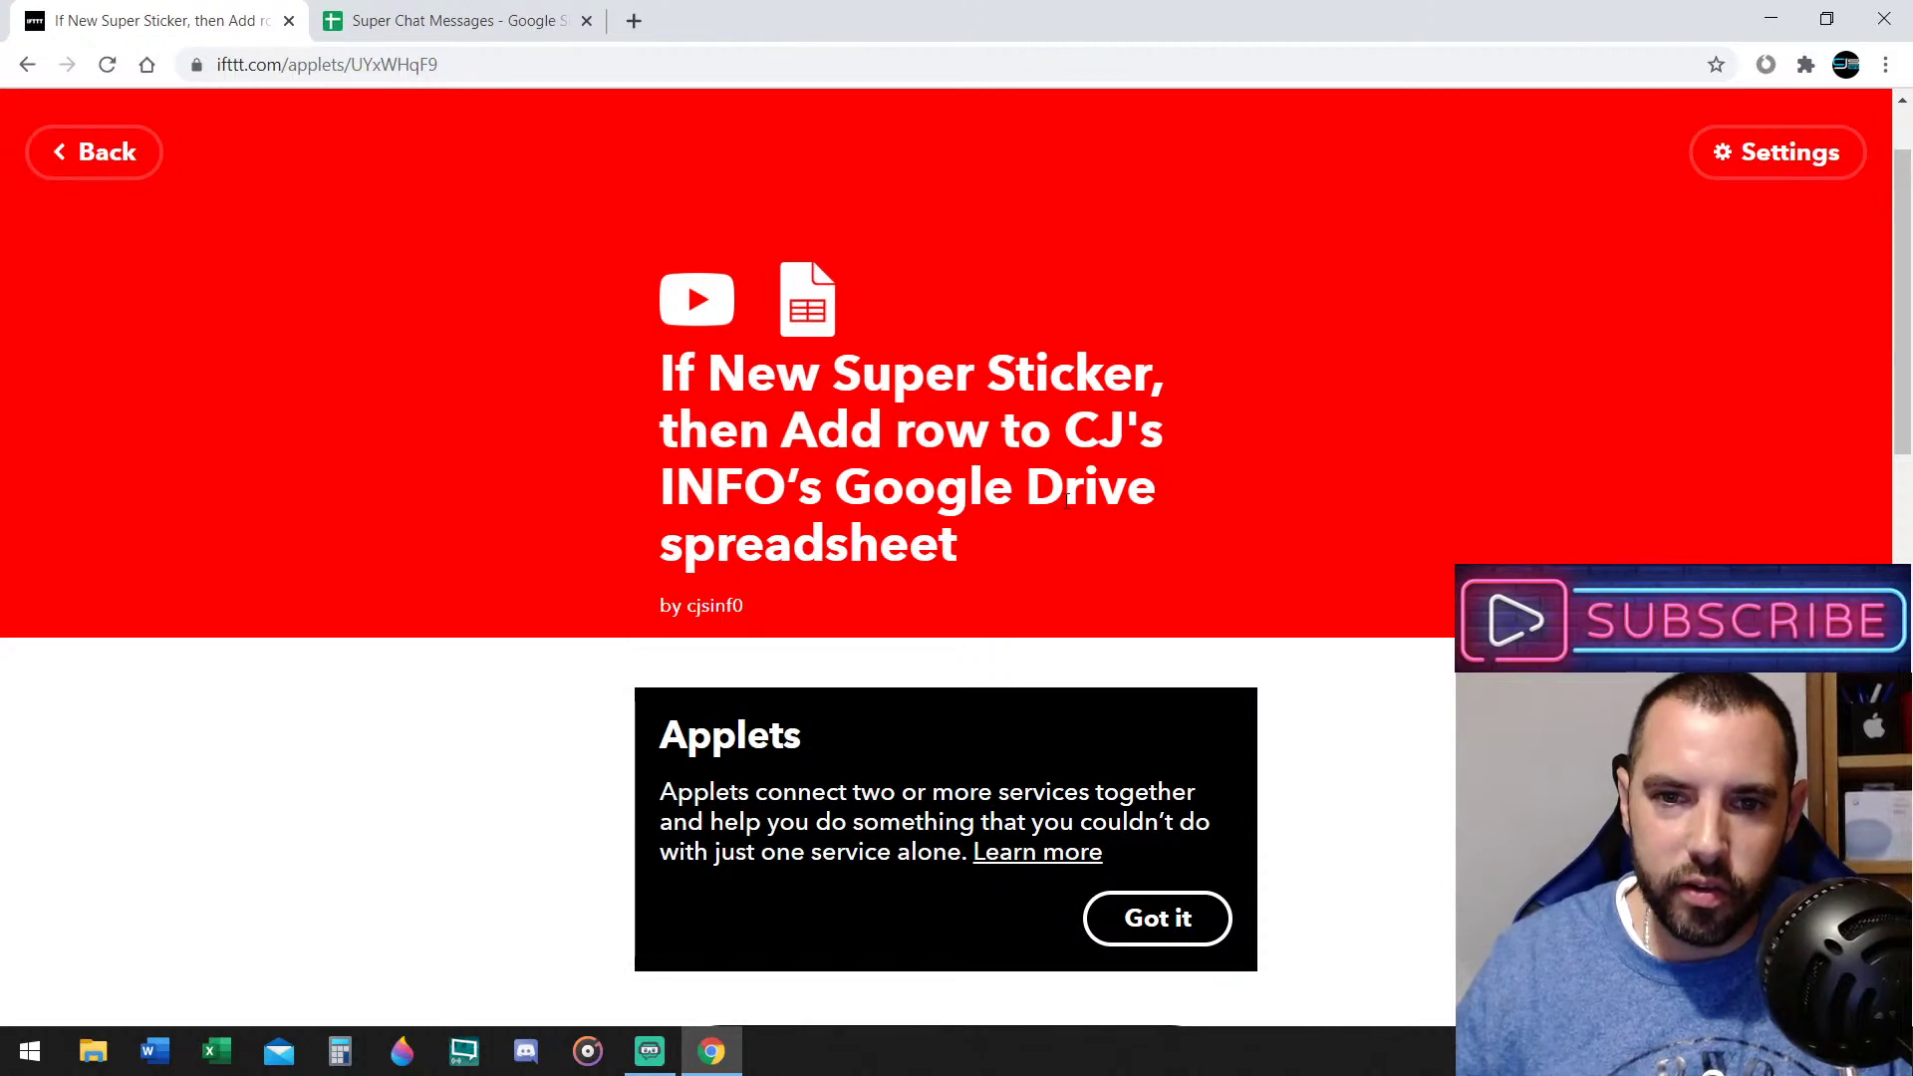
pyautogui.scroll(-3, 1072, 487)
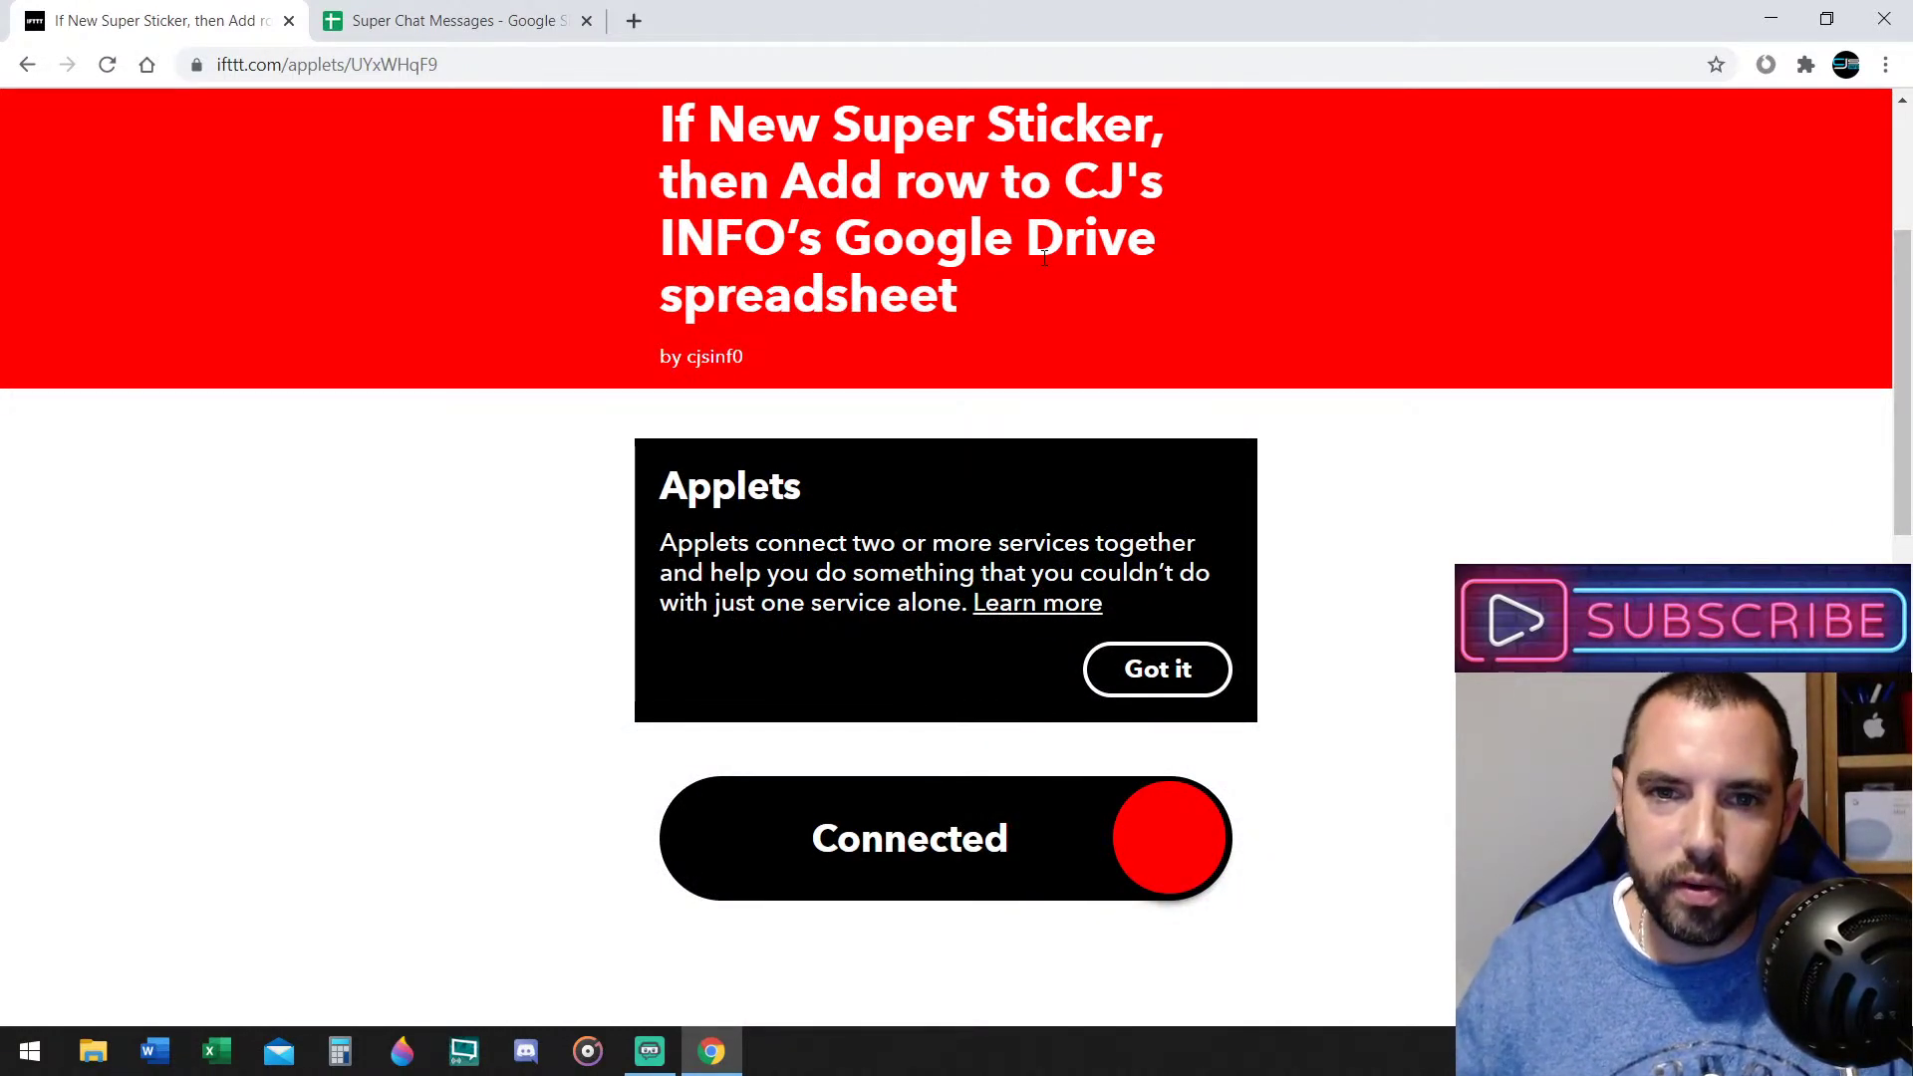
pyautogui.scroll(1, 1073, 373)
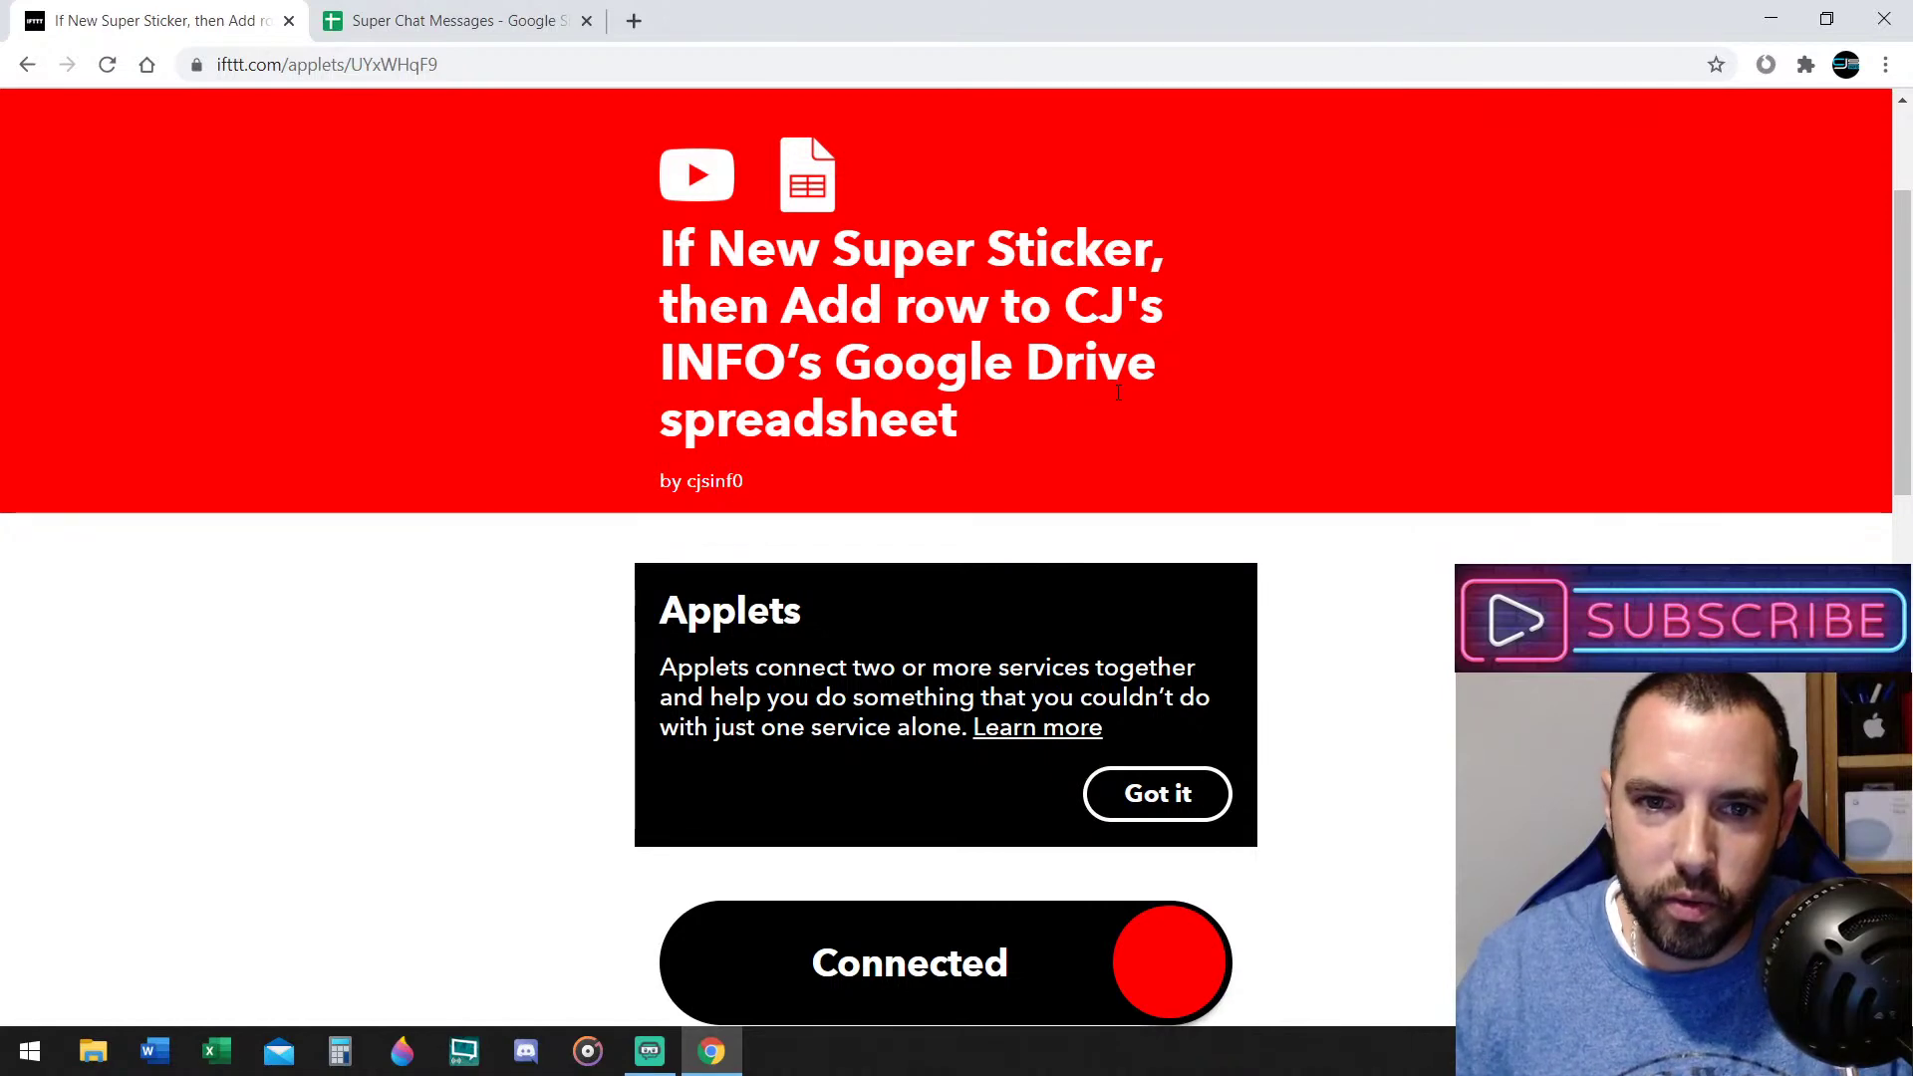
pyautogui.scroll(-3, 1026, 418)
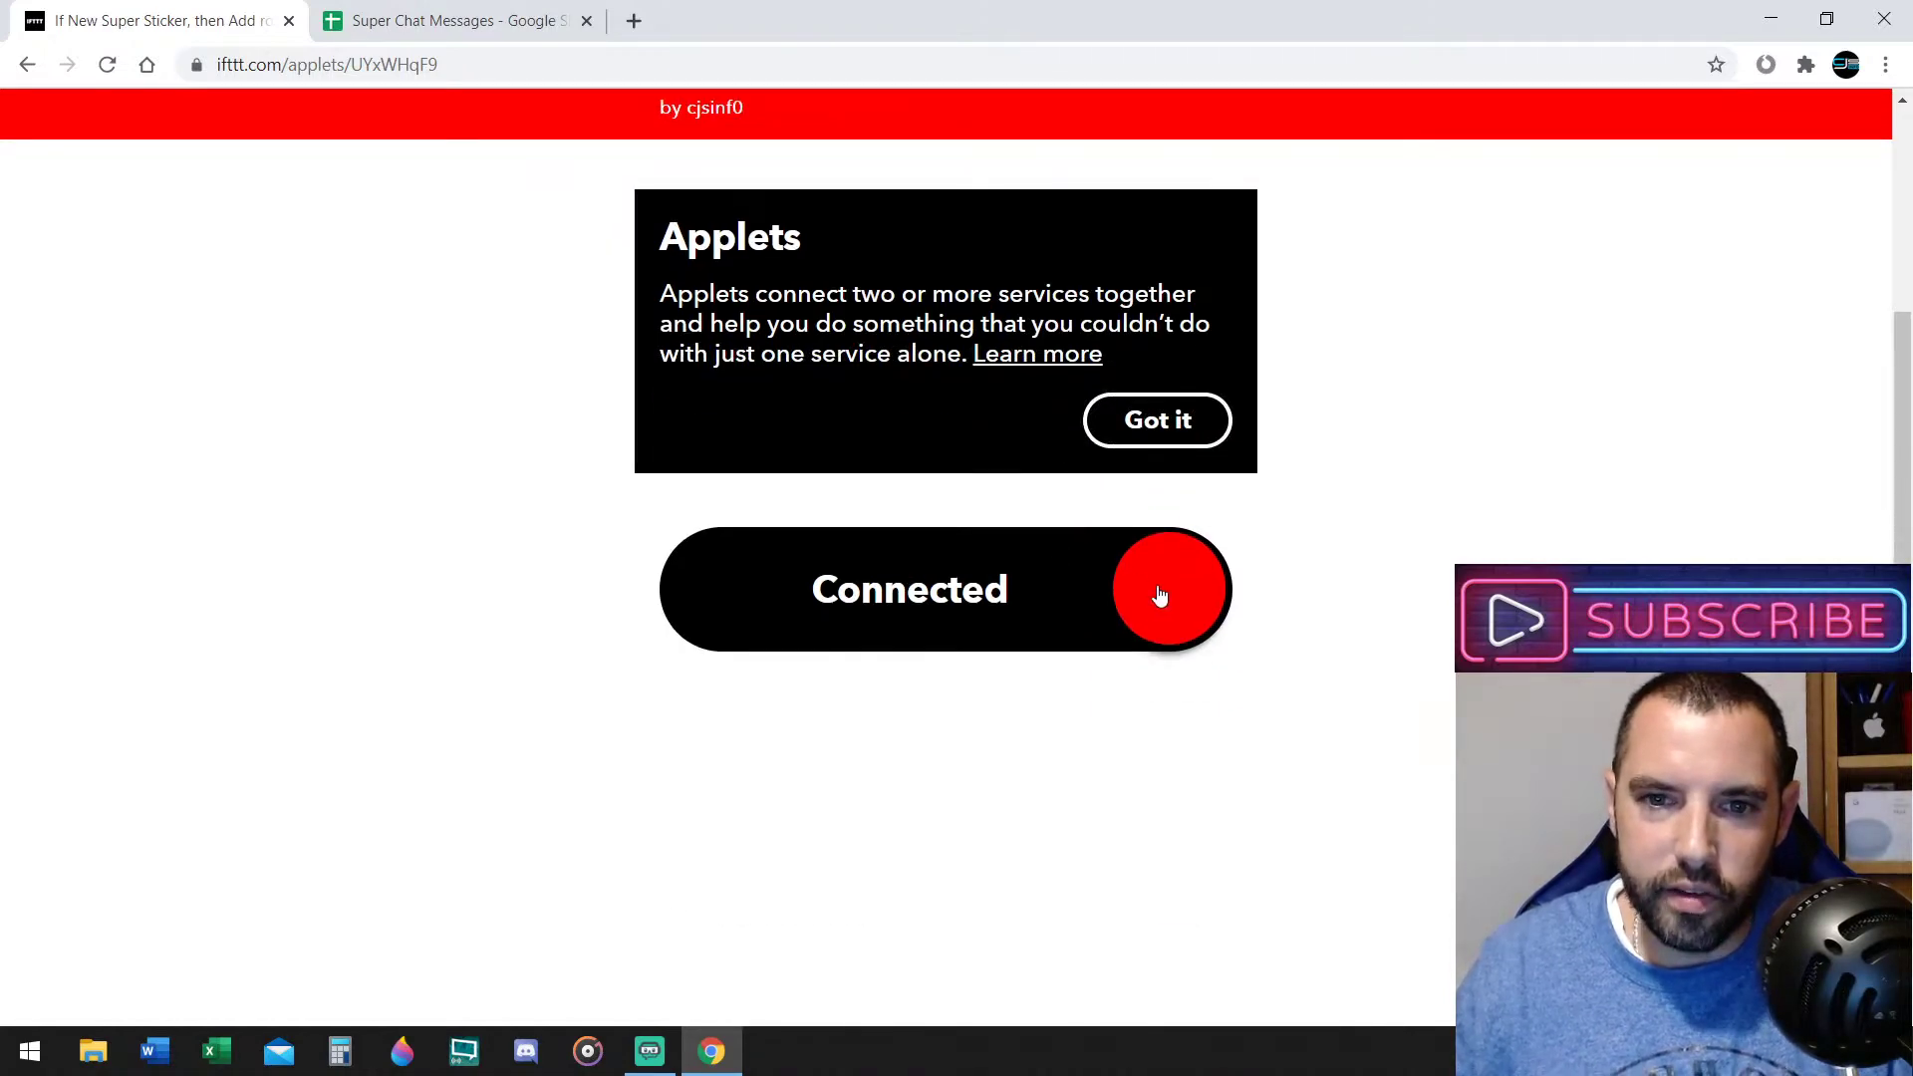
pyautogui.scroll(5, 1160, 595)
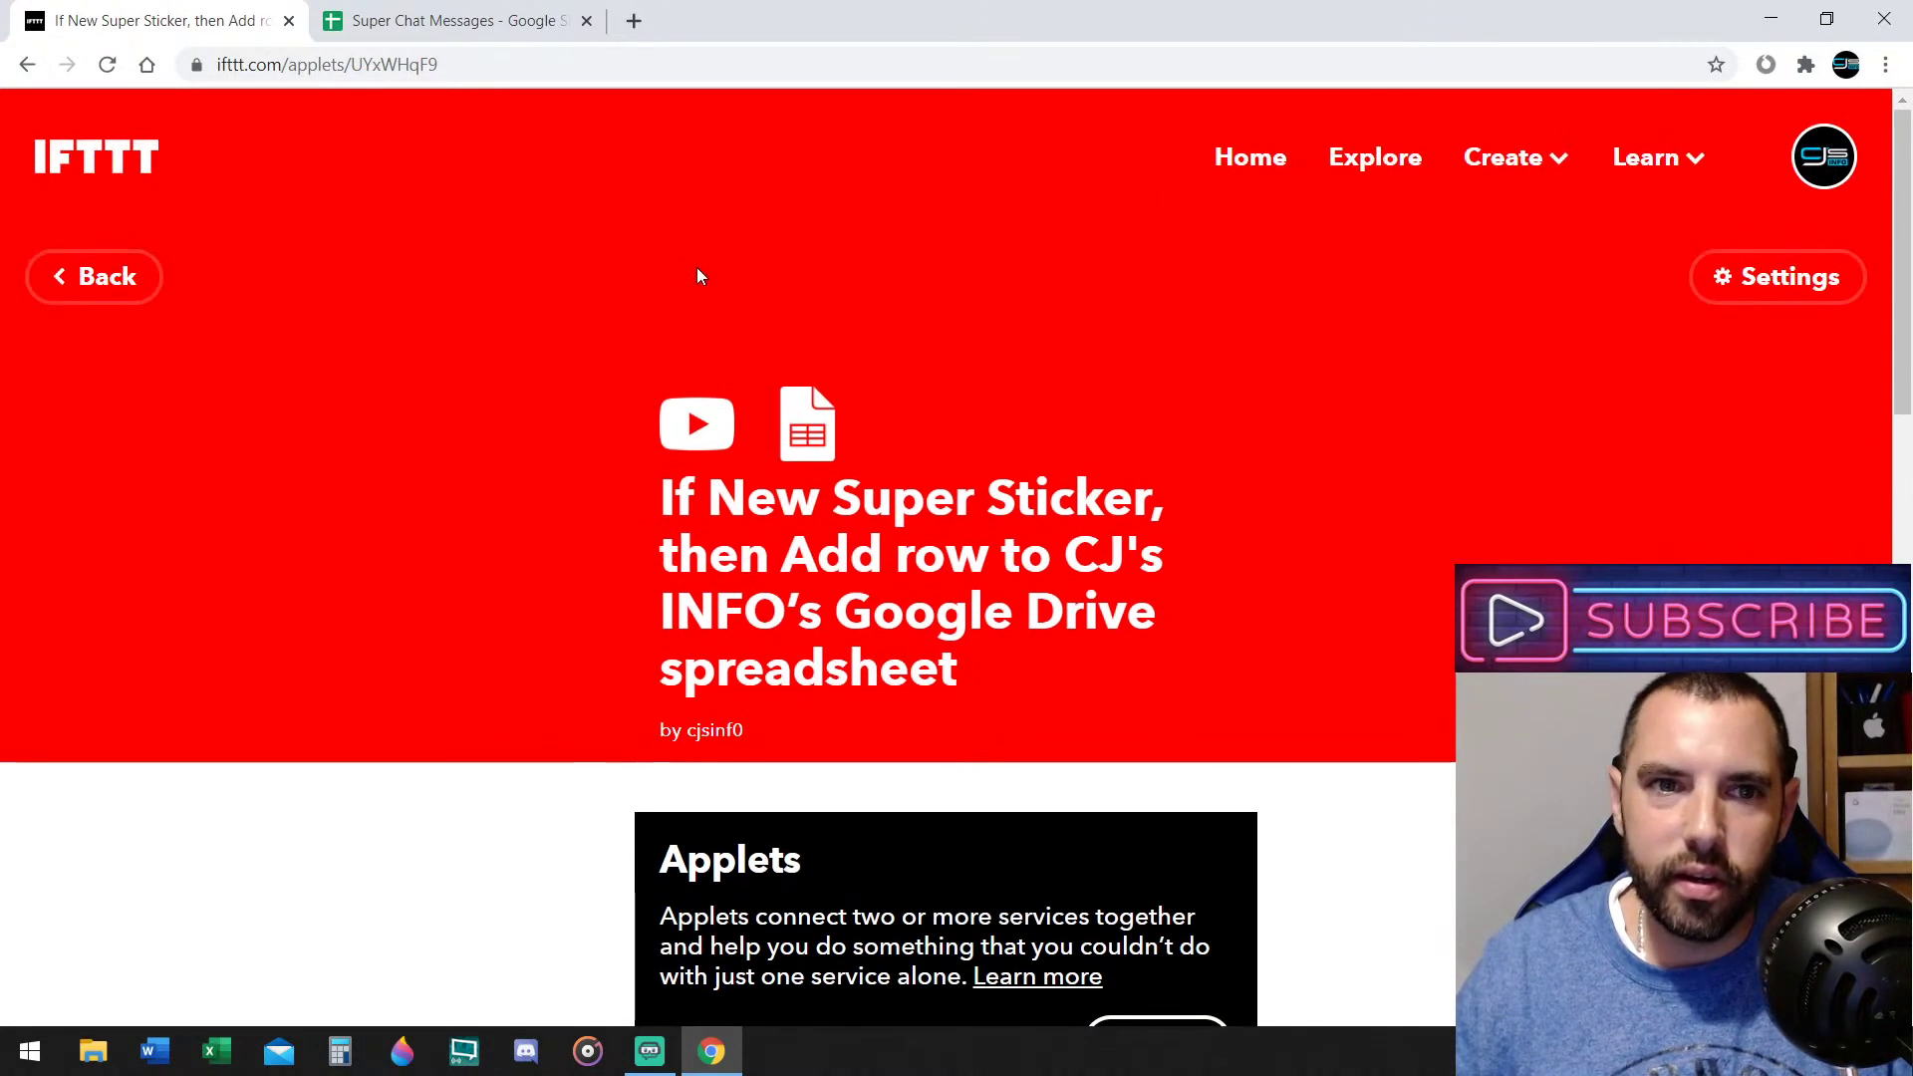
pyautogui.click(1252, 159)
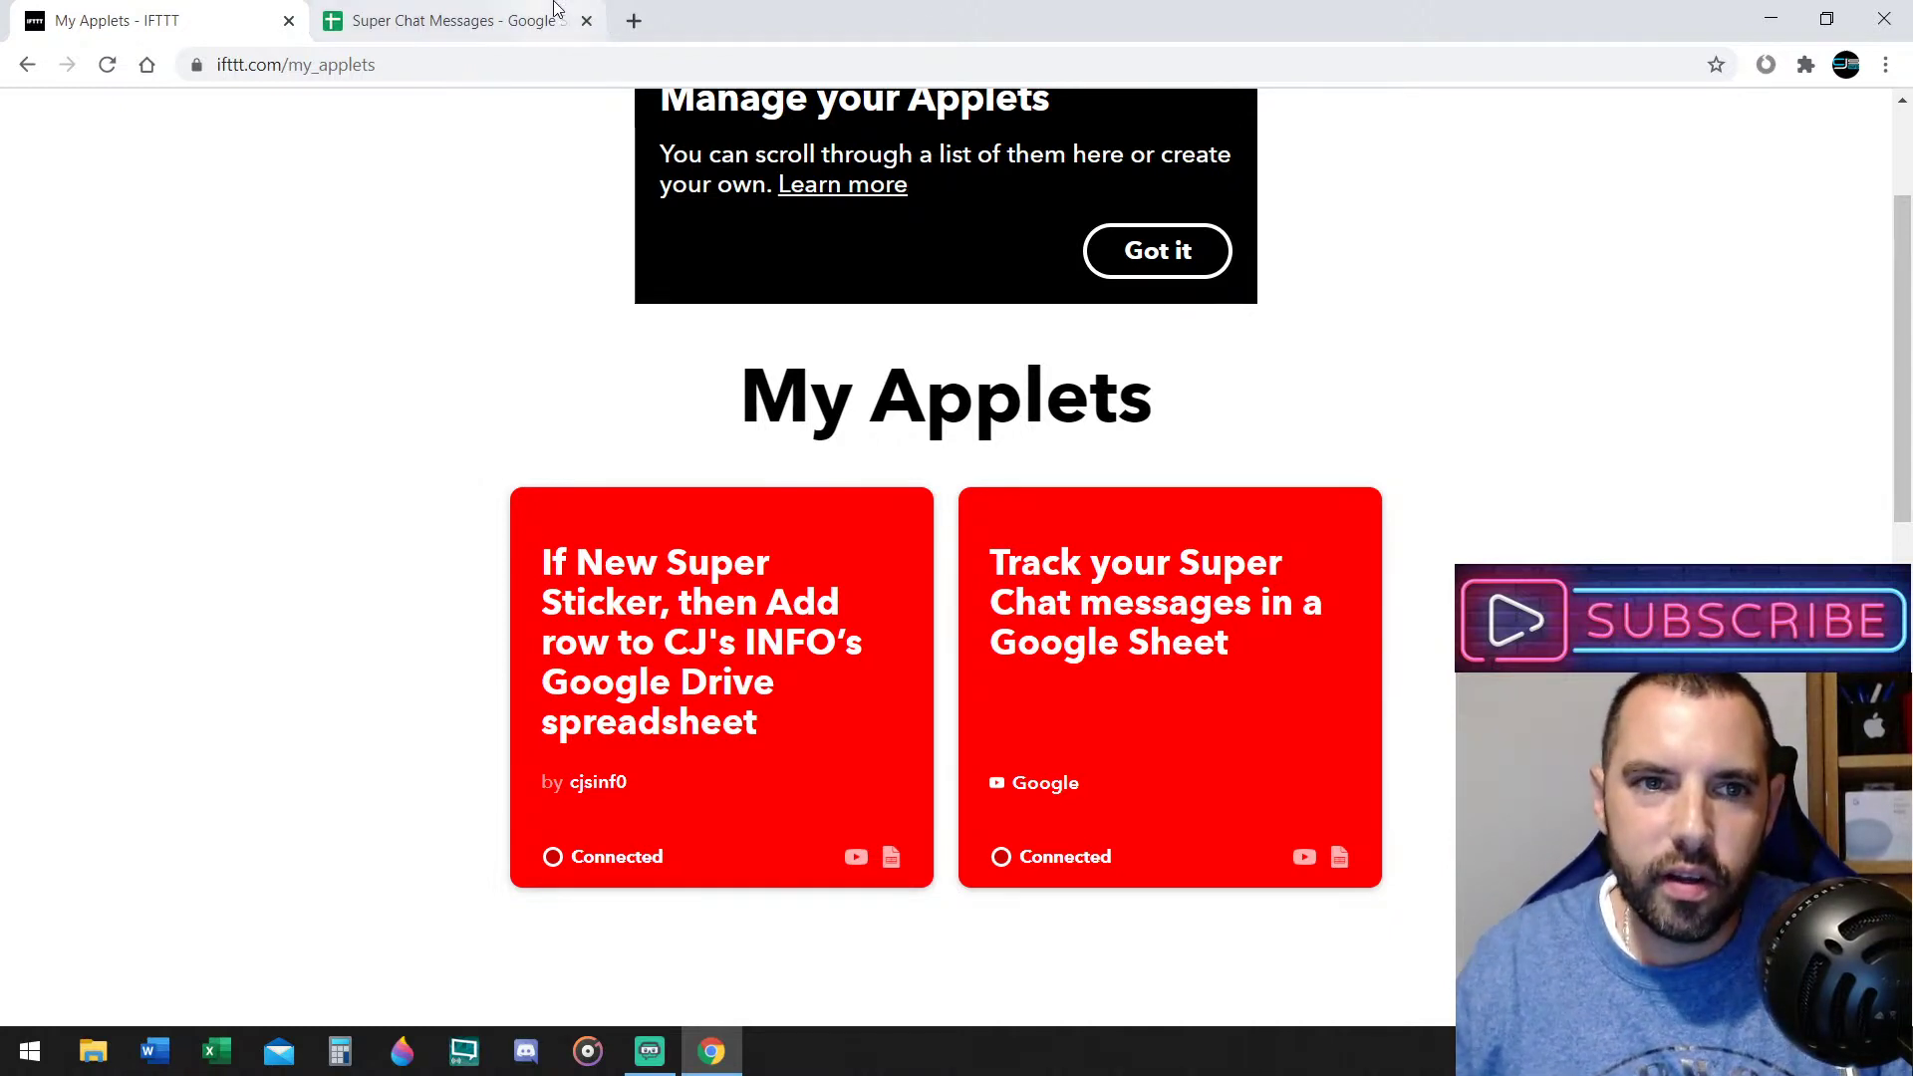
# Check both Super Chat and Super Sticker applet cards, then switch to the Super Chat Messages tab
pyautogui.scroll(3, 691, 188)
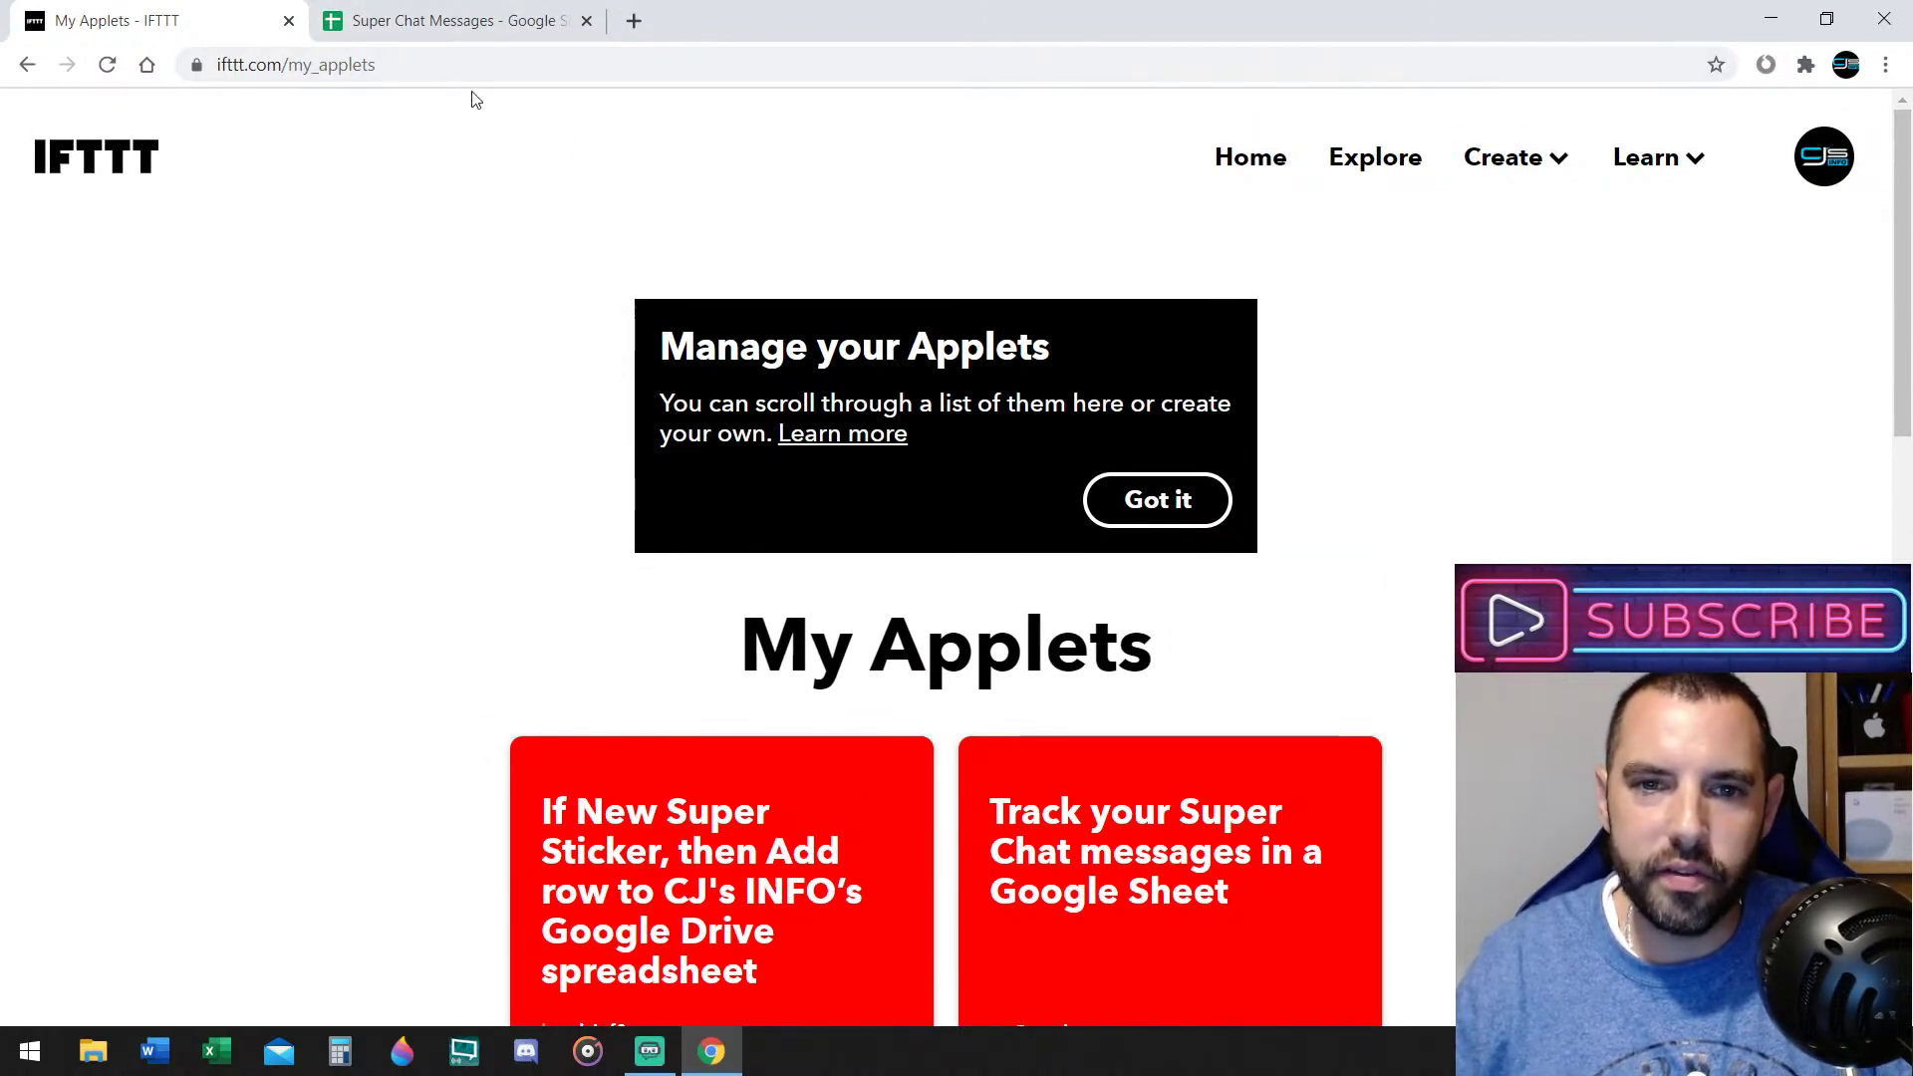
pyautogui.scroll(-3, 674, 422)
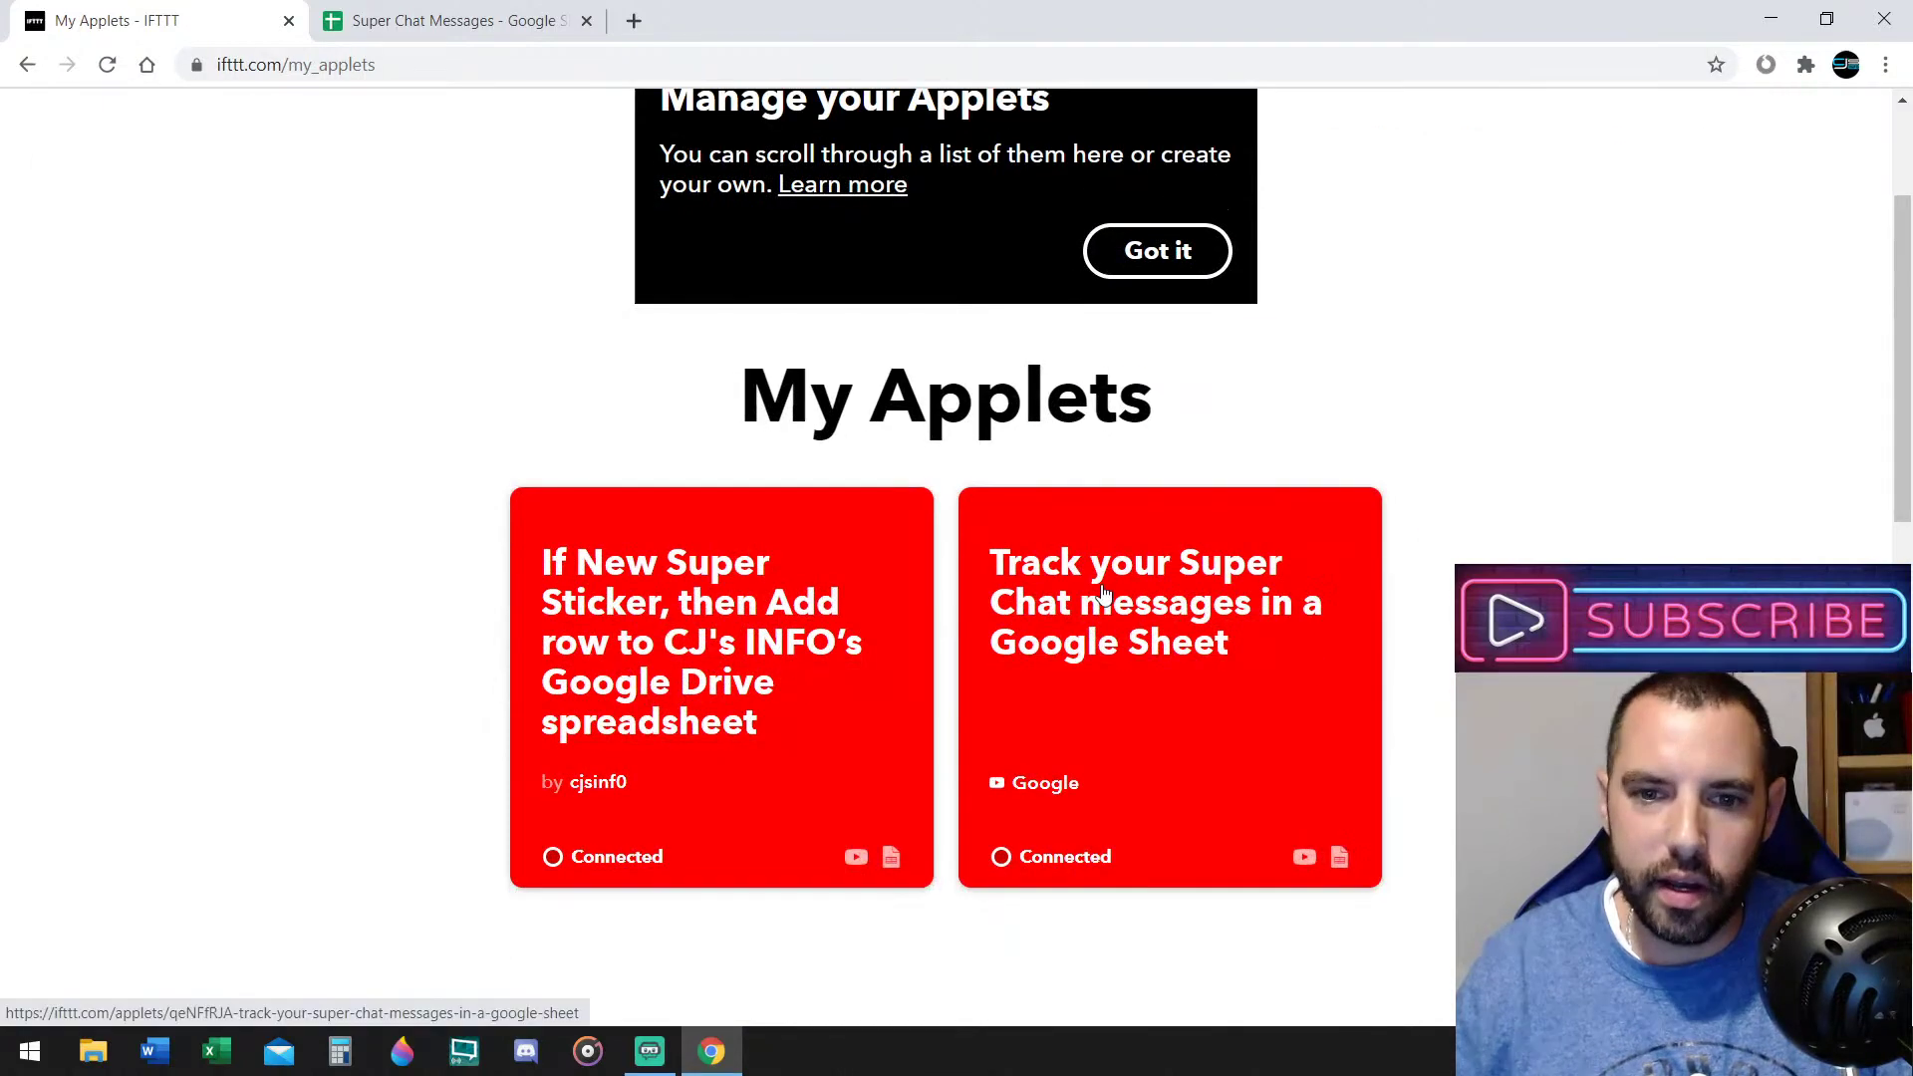
pyautogui.click(379, 8)
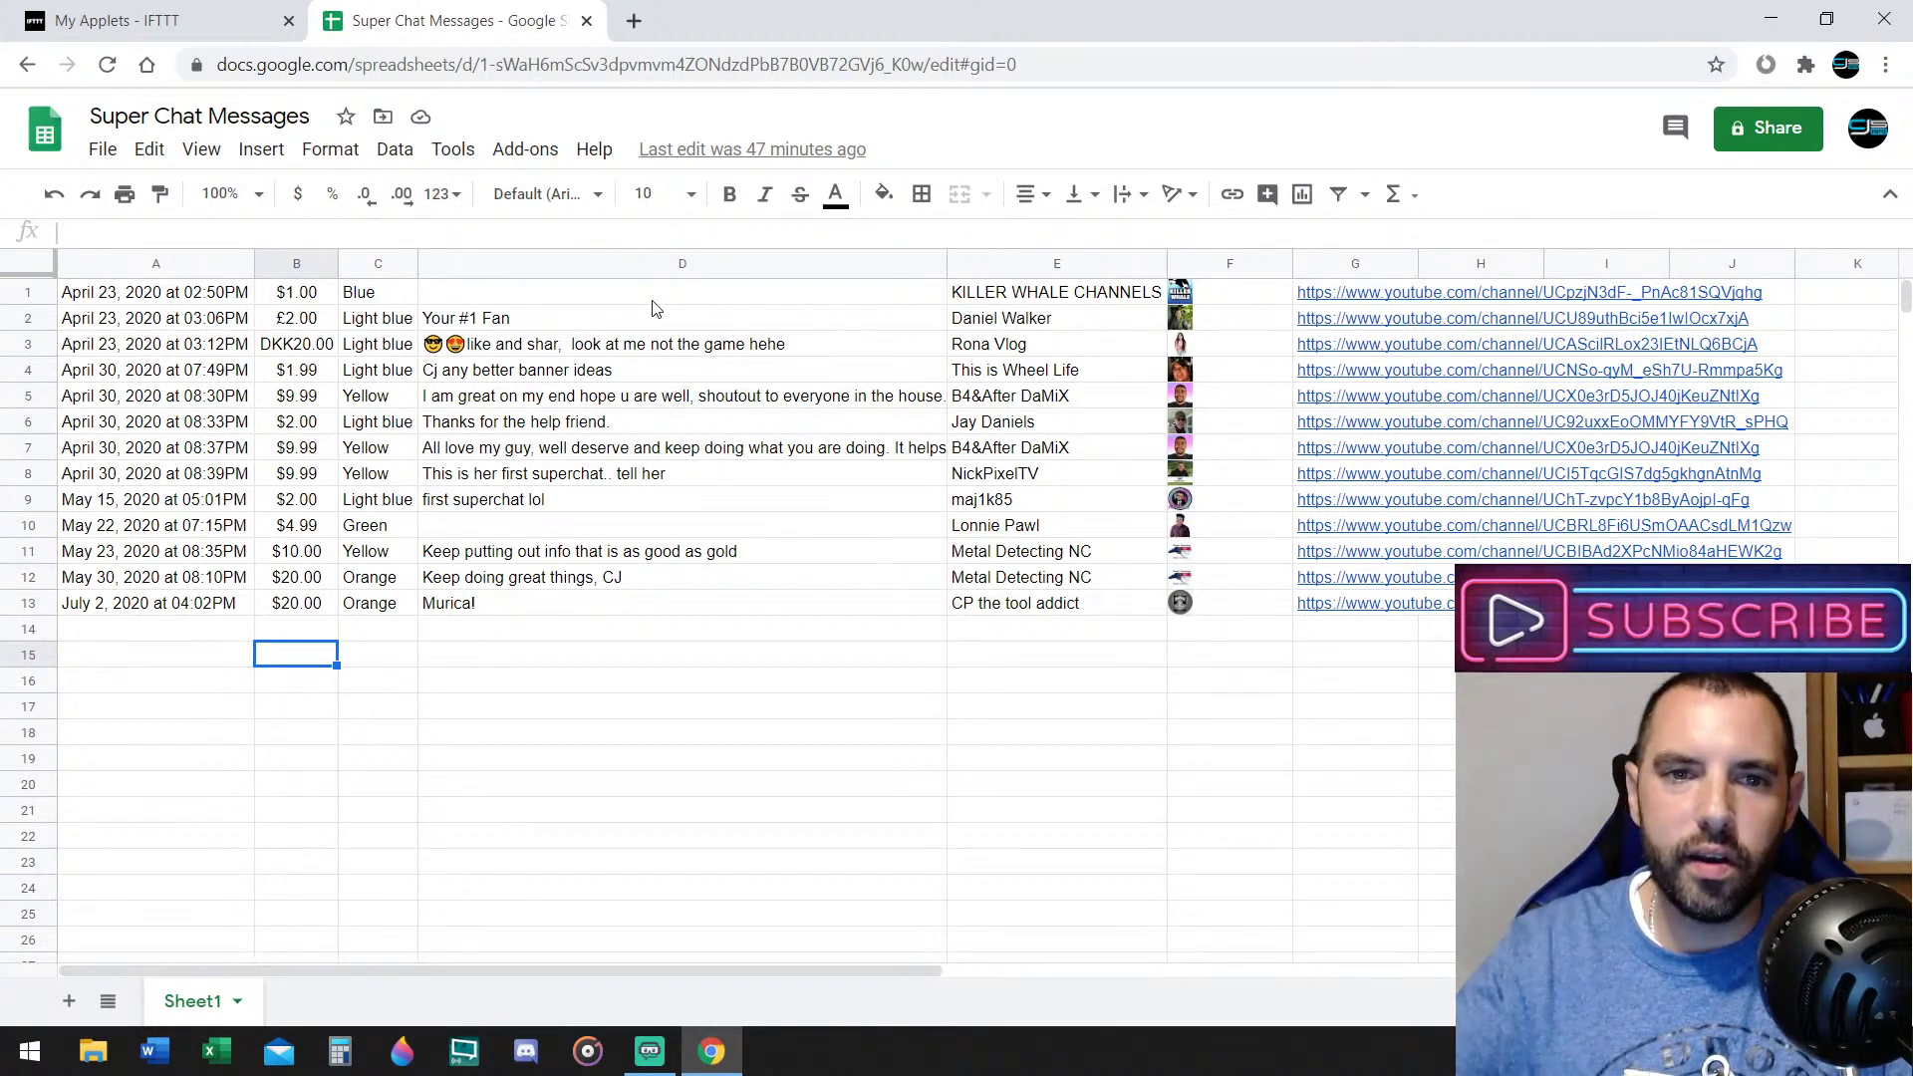
# Review the logged Super Chat messages in column D, then go back to the Sheets home list
pyautogui.click(617, 369)
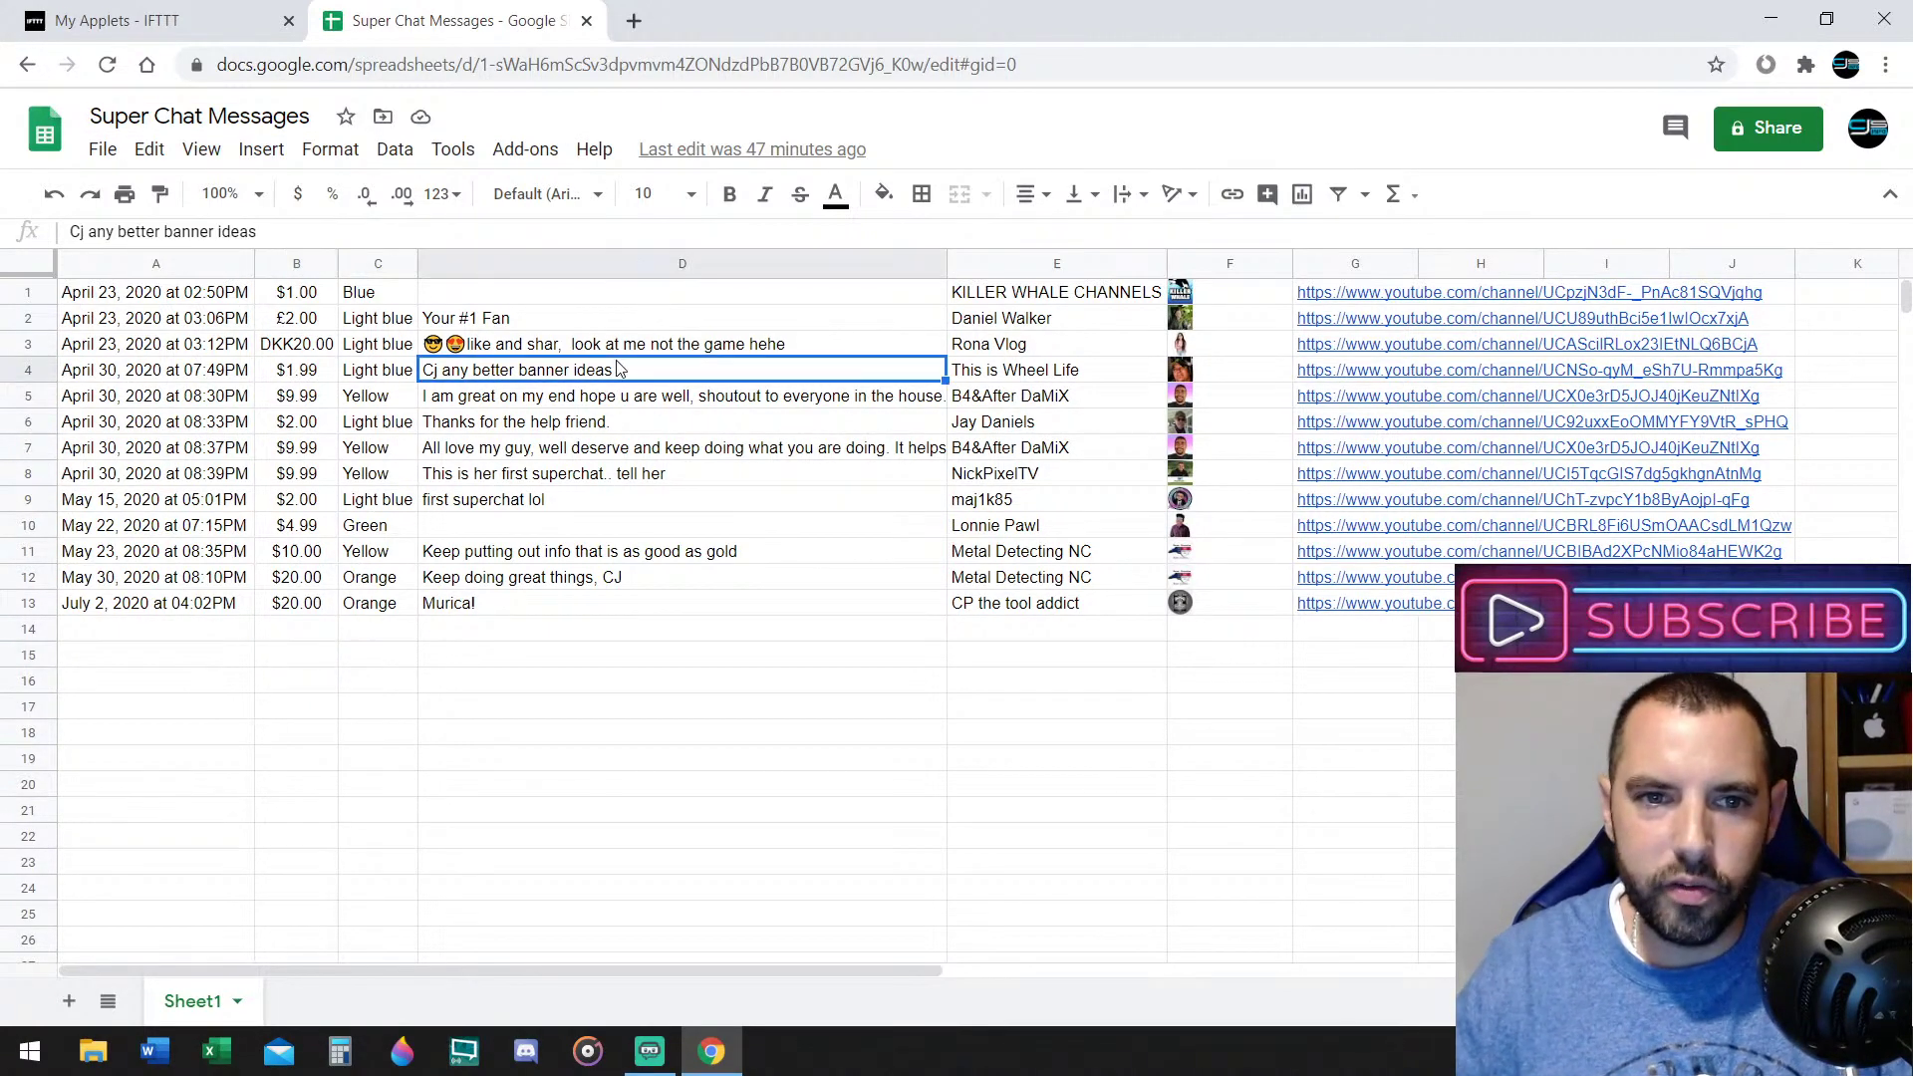
pyautogui.moveTo(610, 300); pyautogui.dragTo(653, 662)
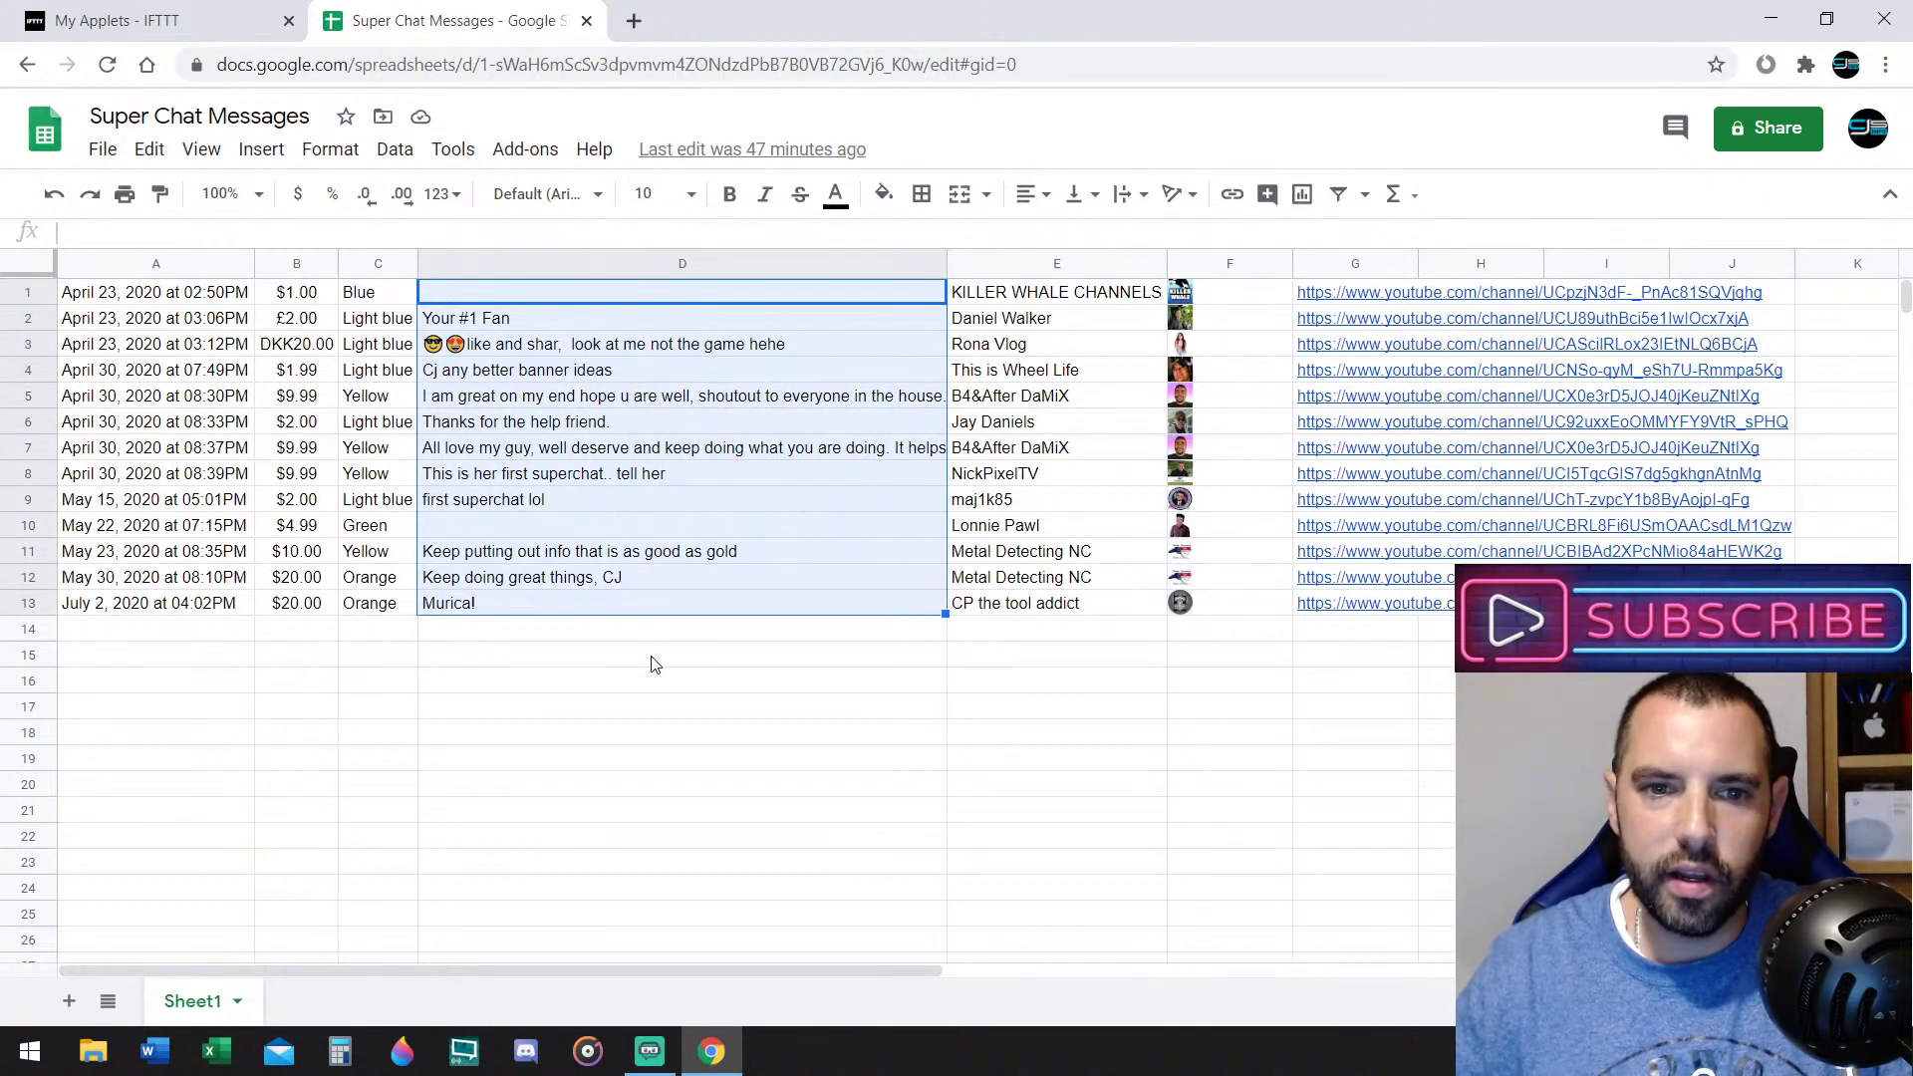
pyautogui.click(649, 676)
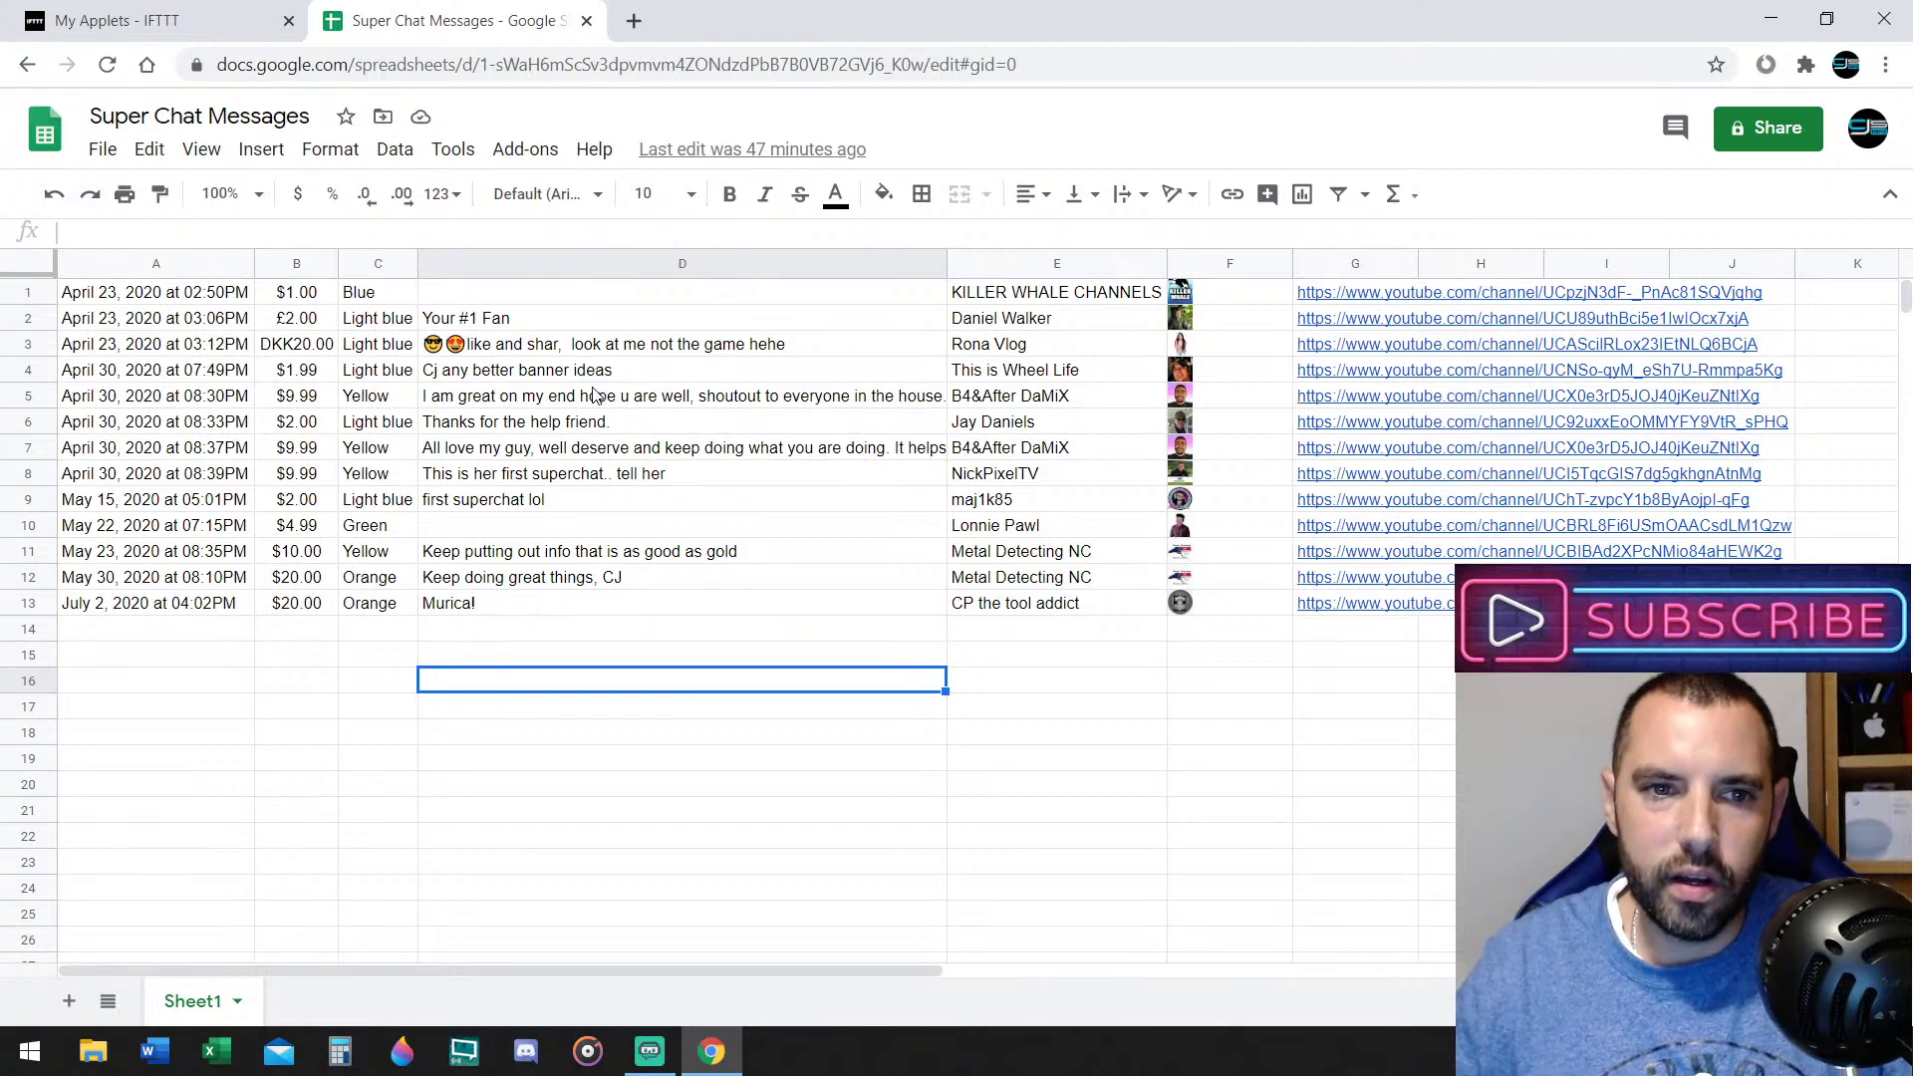
pyautogui.hotkey('alt', 'Left')
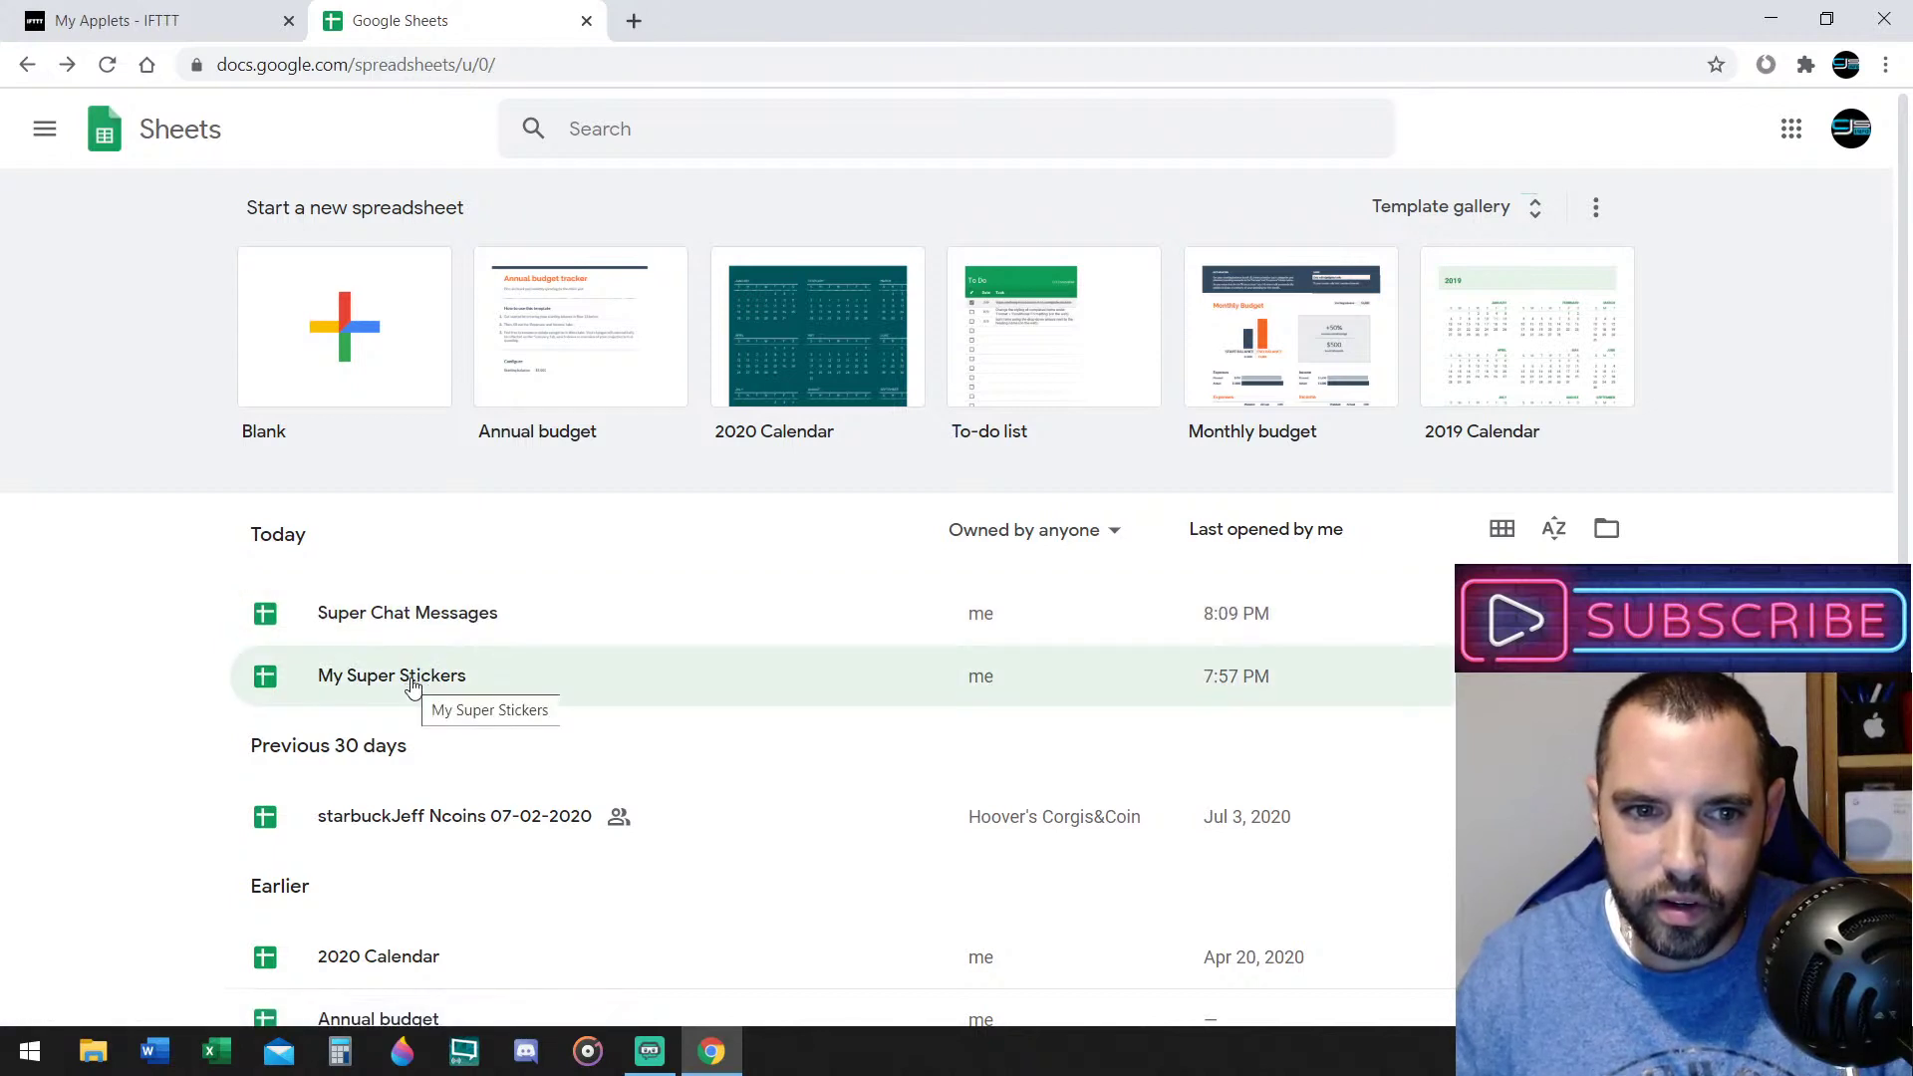
# Open My Super Stickers and inspect its single logged Red $0.99 sticker row
pyautogui.click(415, 685)
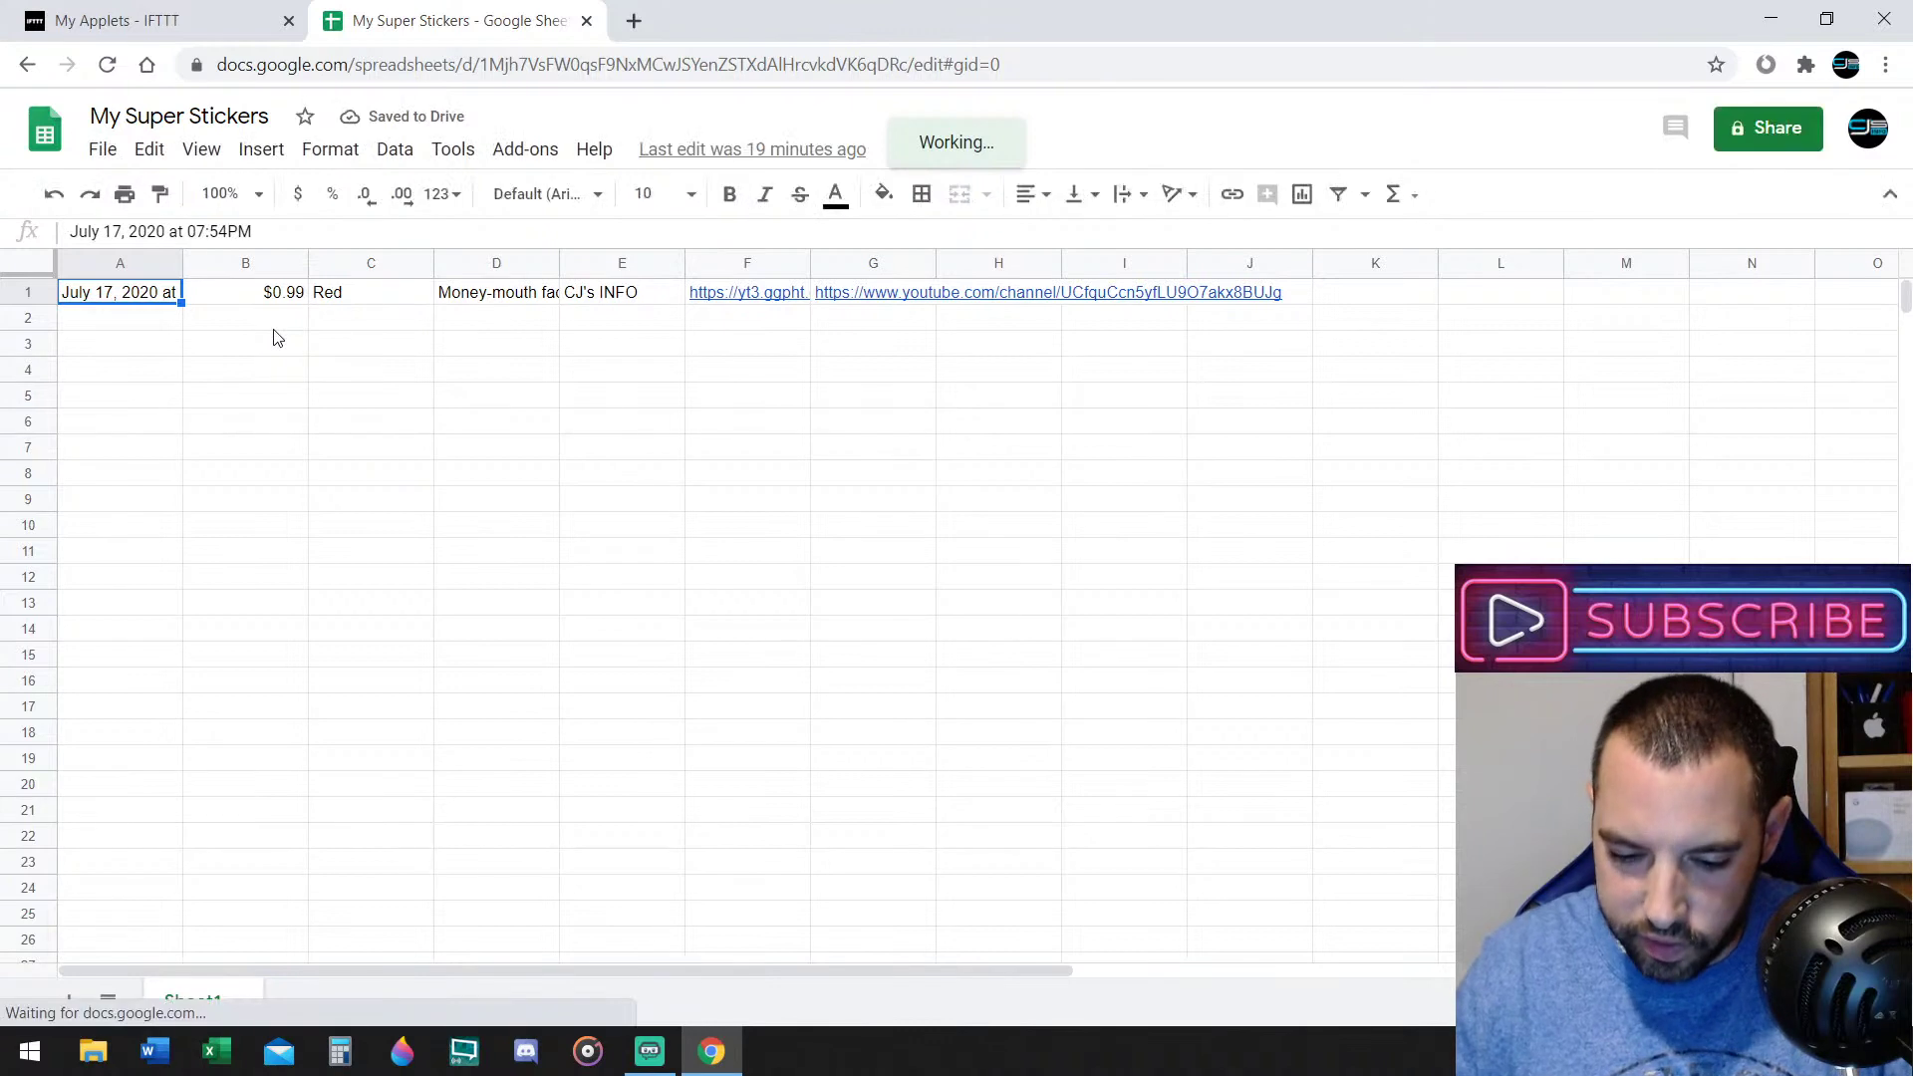
pyautogui.click(332, 422)
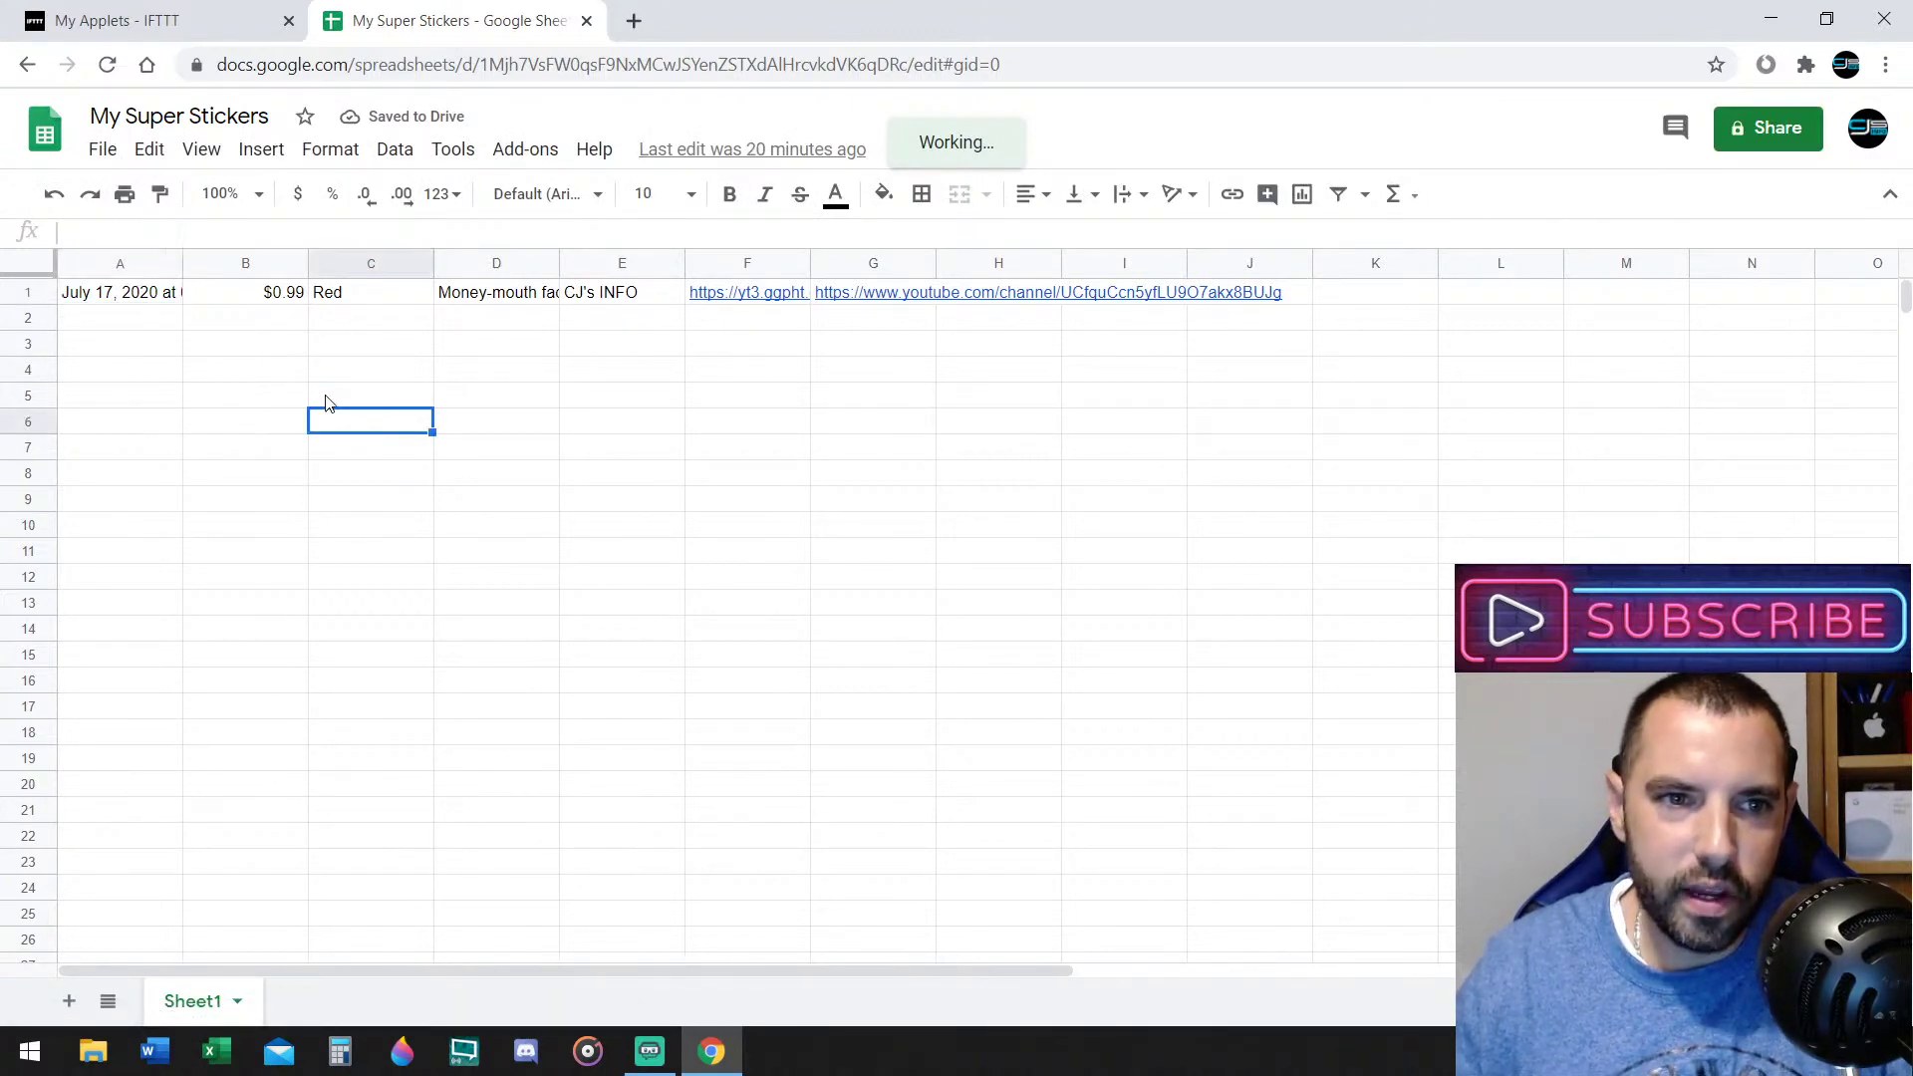
pyautogui.moveTo(160, 296); pyautogui.dragTo(248, 303)
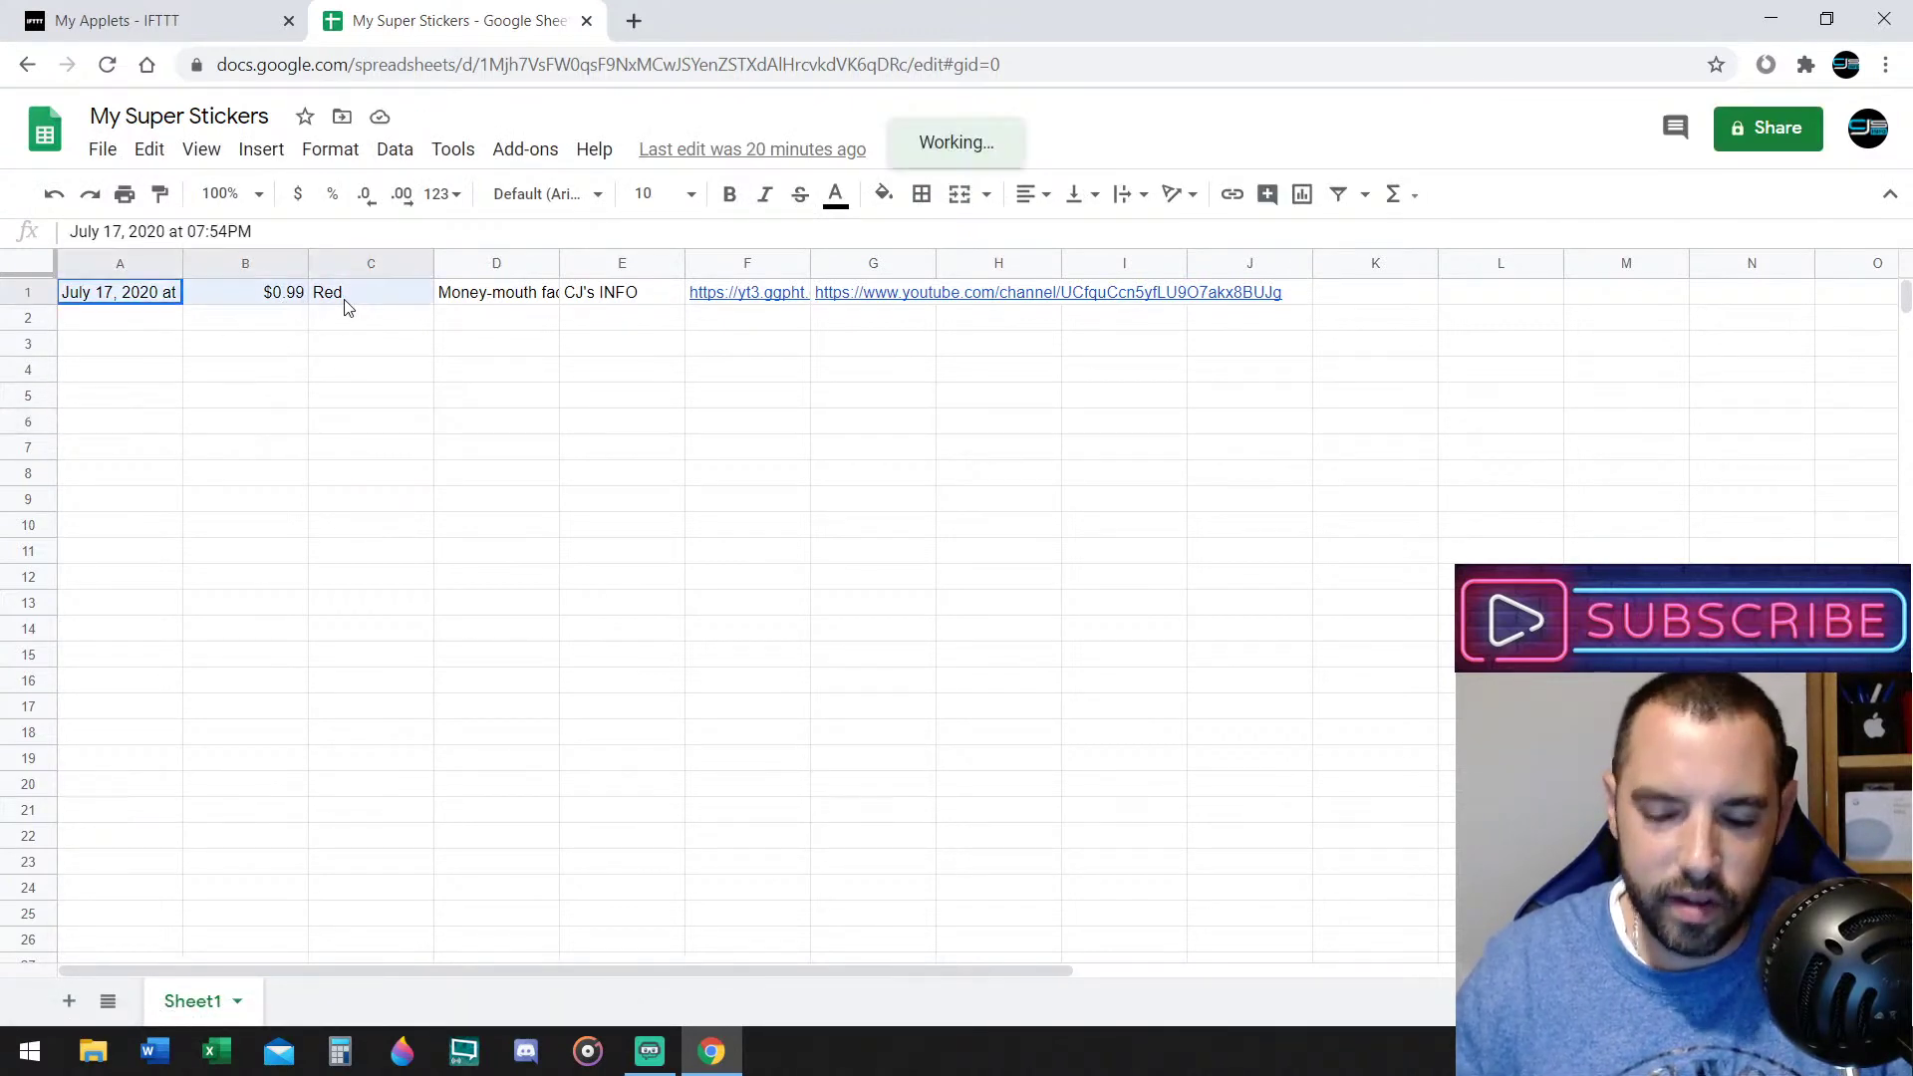
pyautogui.click(873, 498)
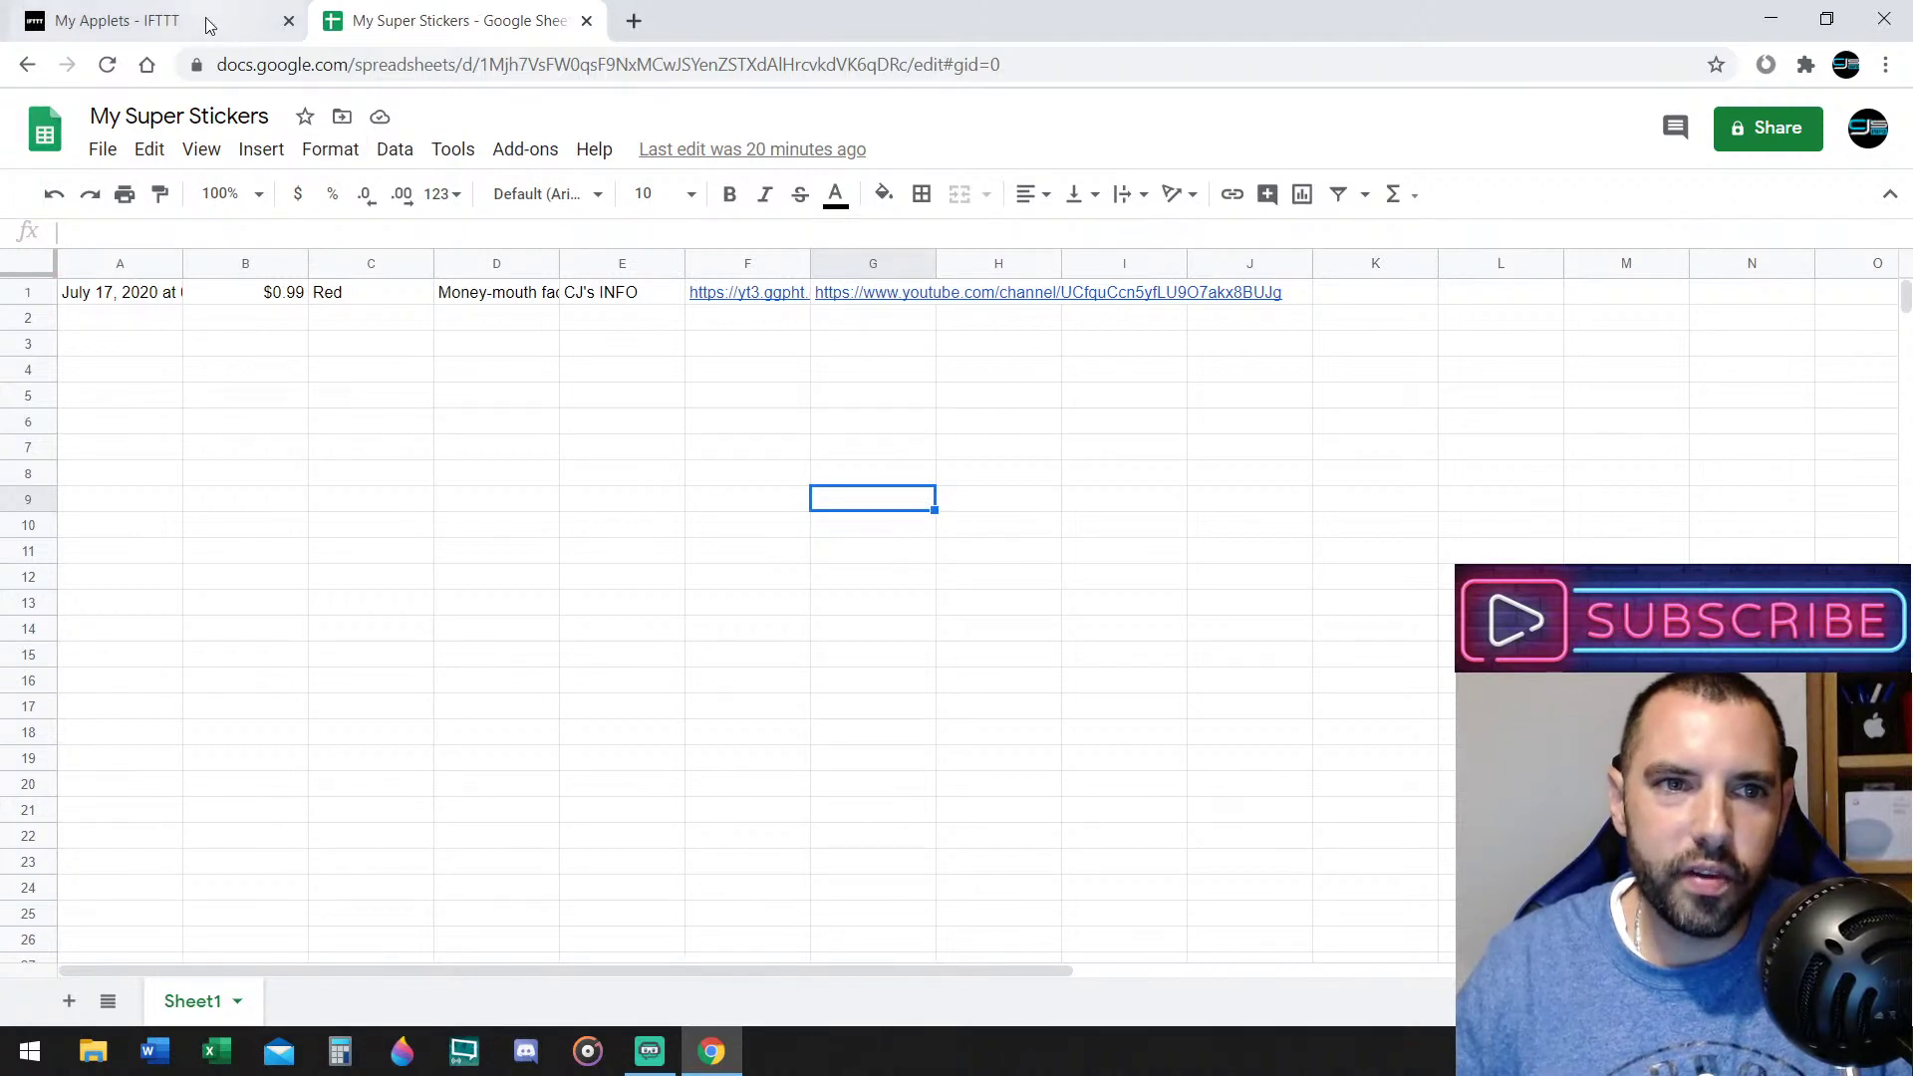
pyautogui.click(214, 22)
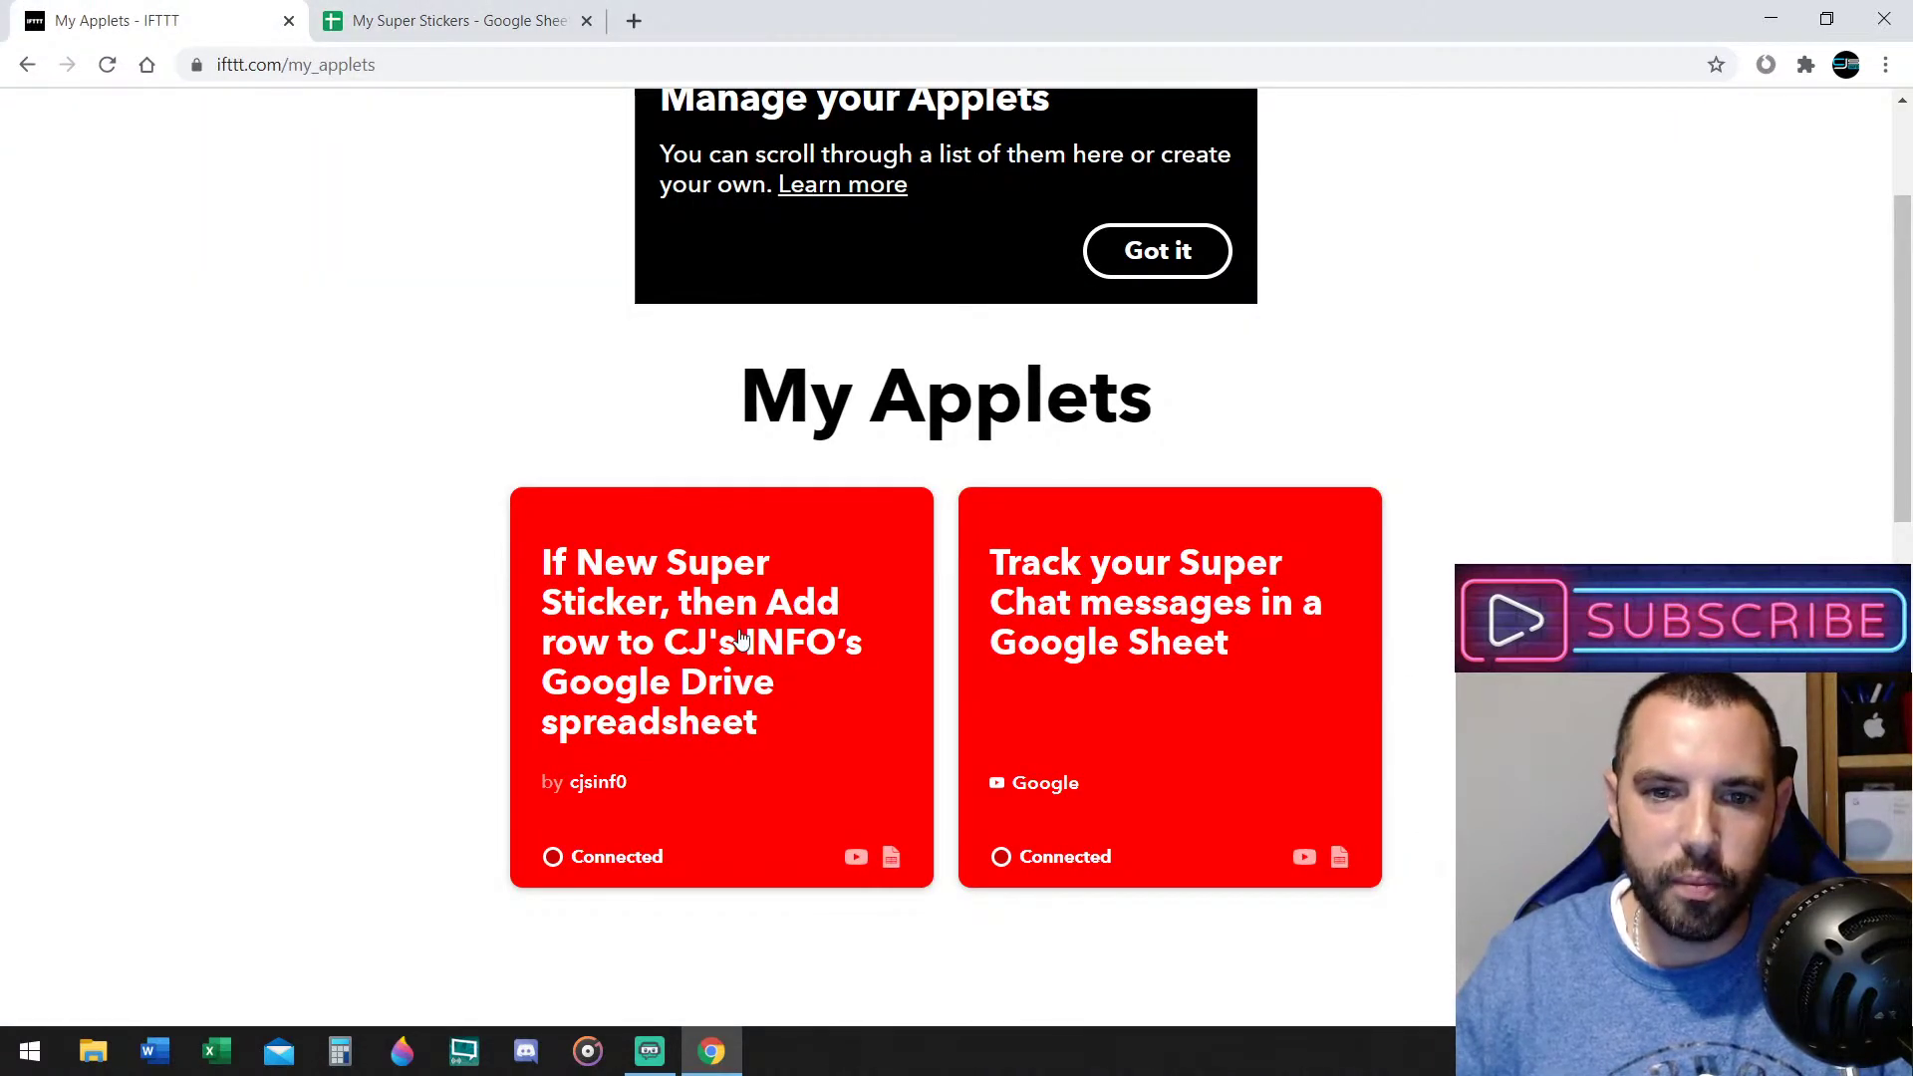
pyautogui.click(450, 10)
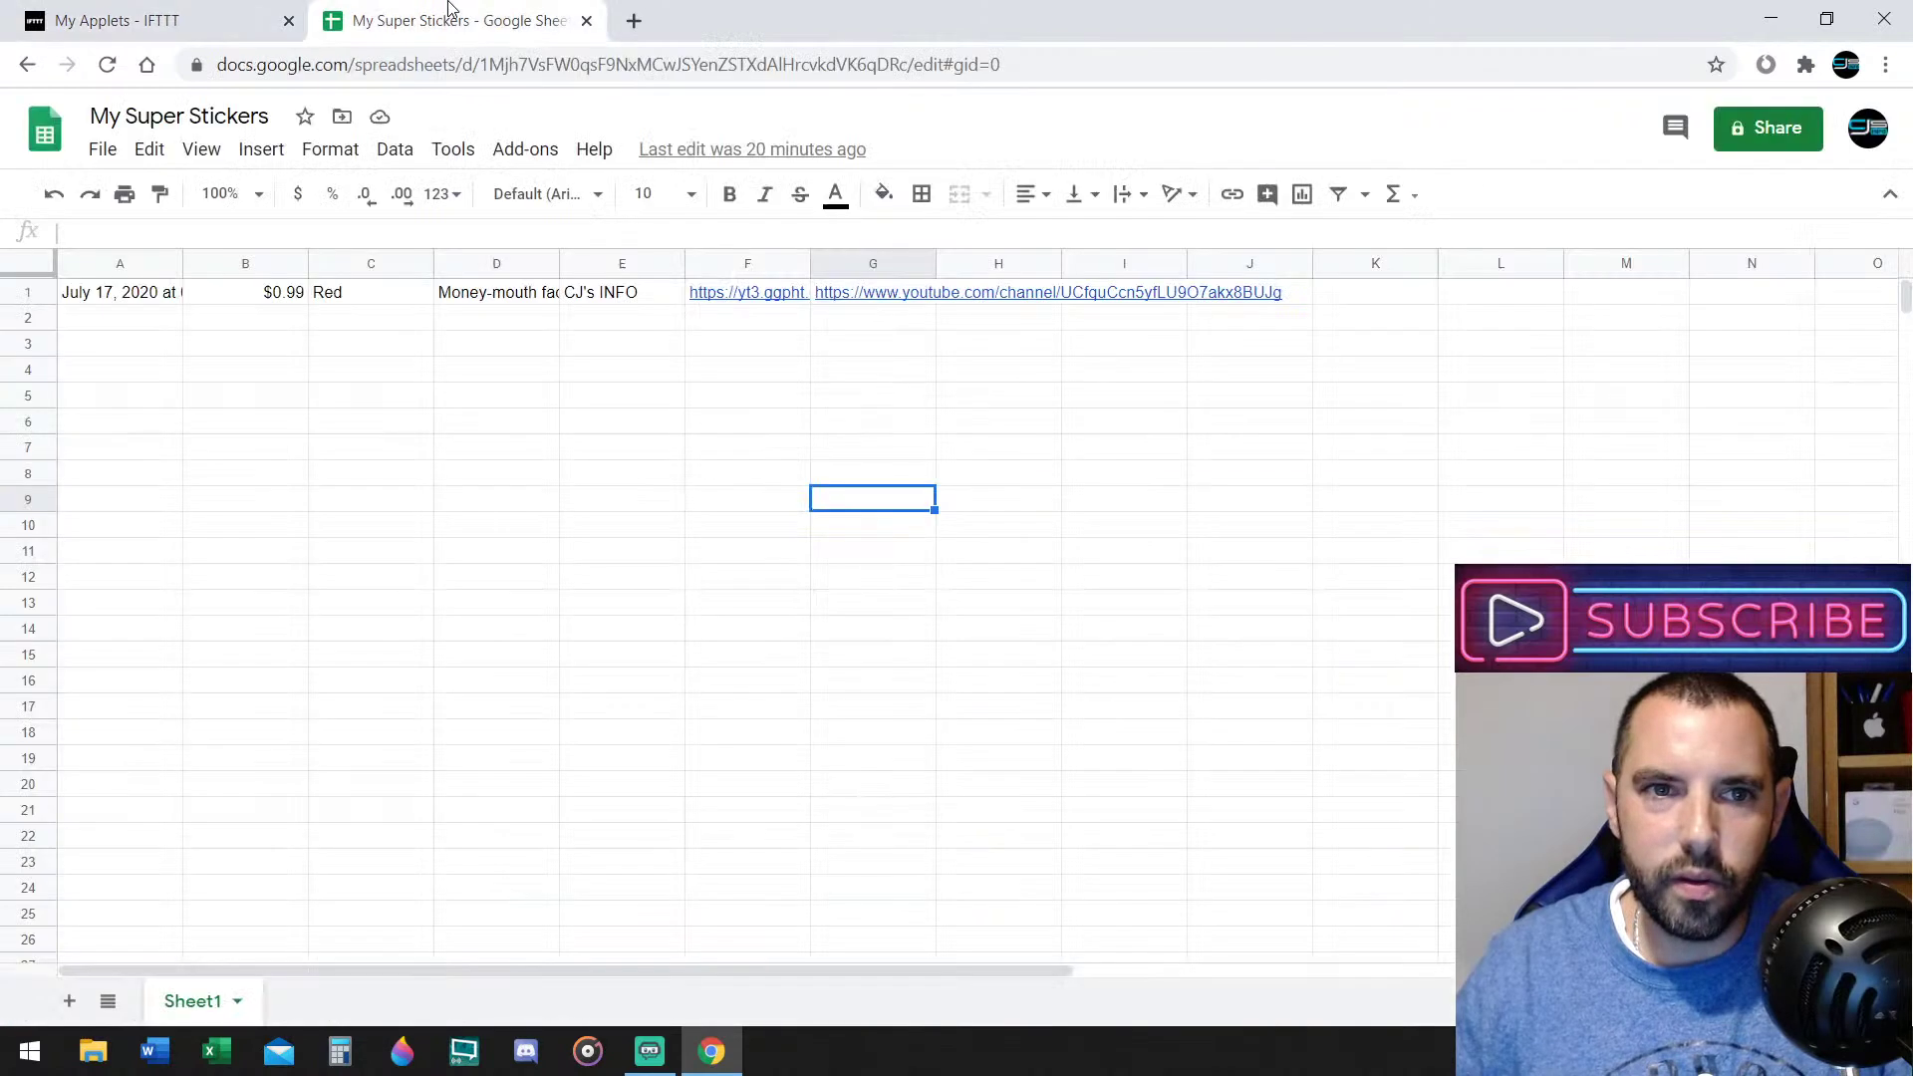
pyautogui.click(706, 531)
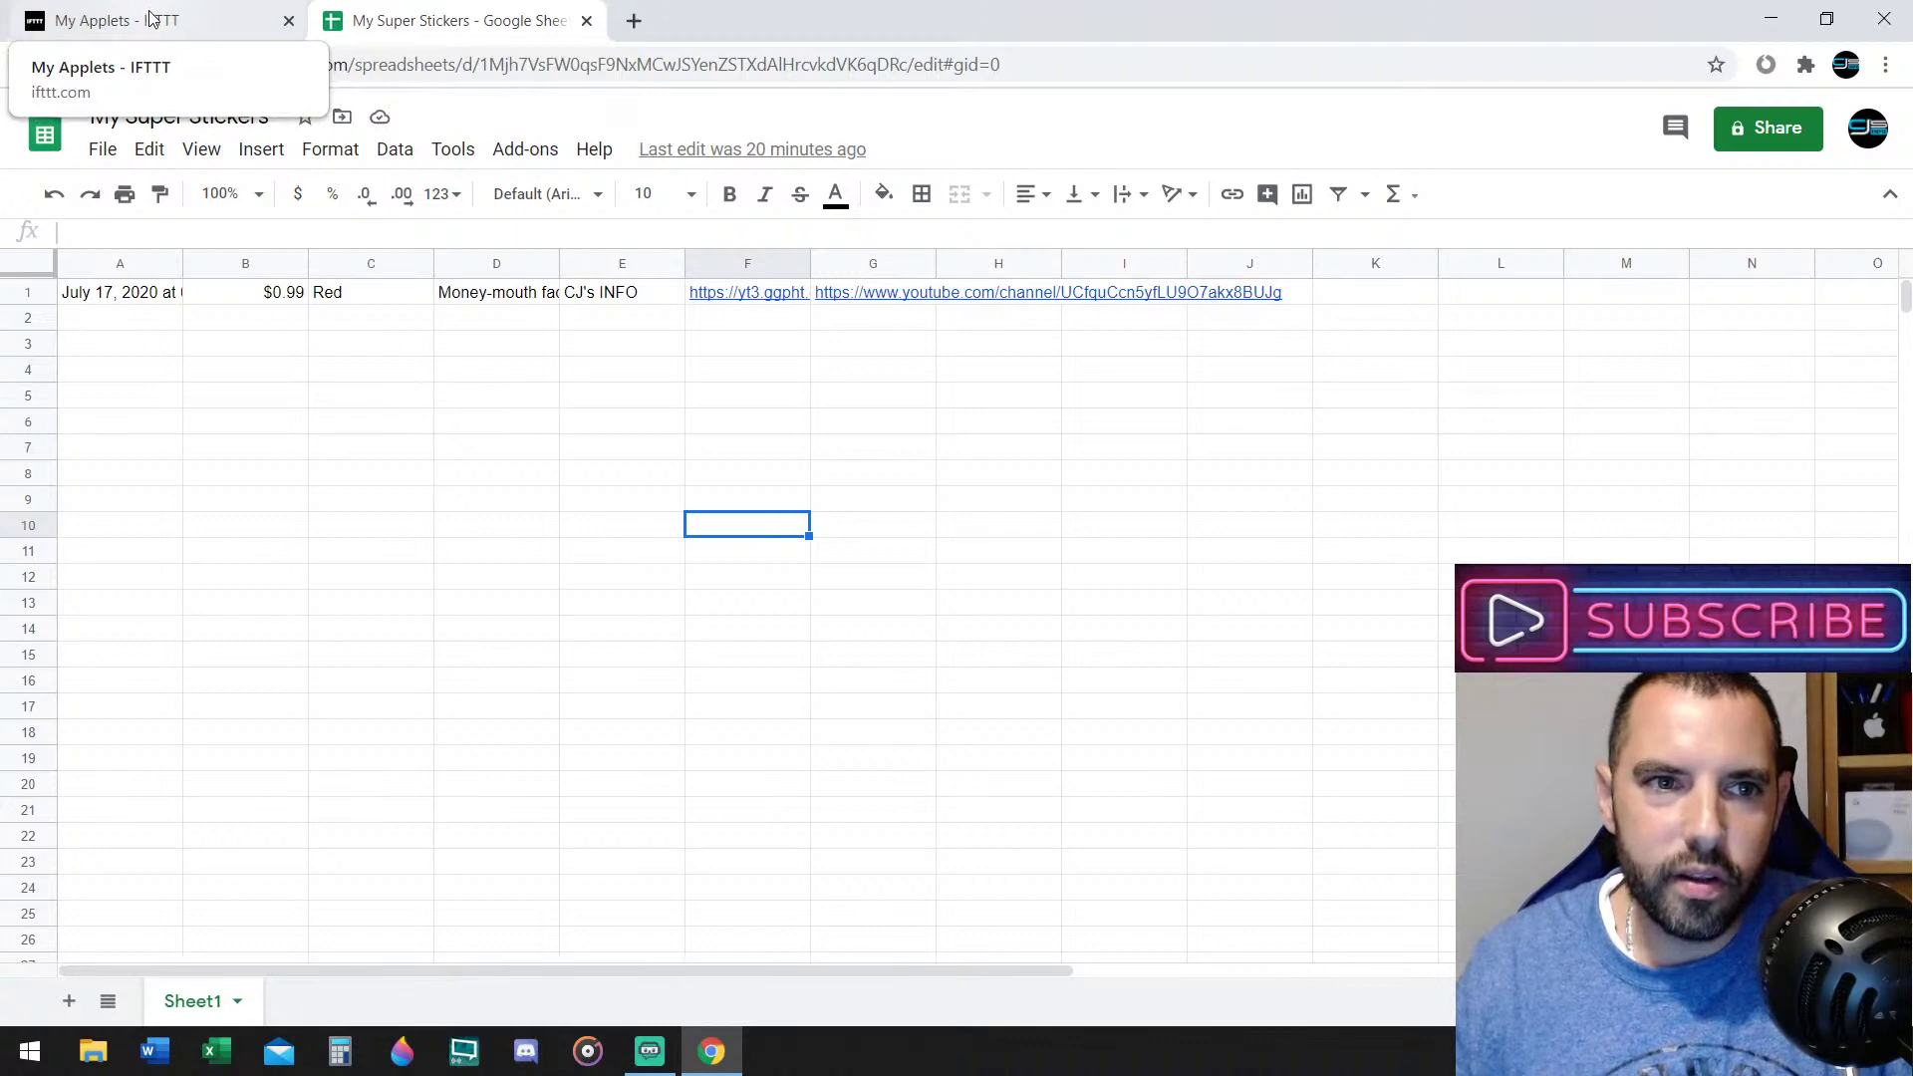
# Navigate back from the spreadsheet with the browser Back button
pyautogui.click(27, 64)
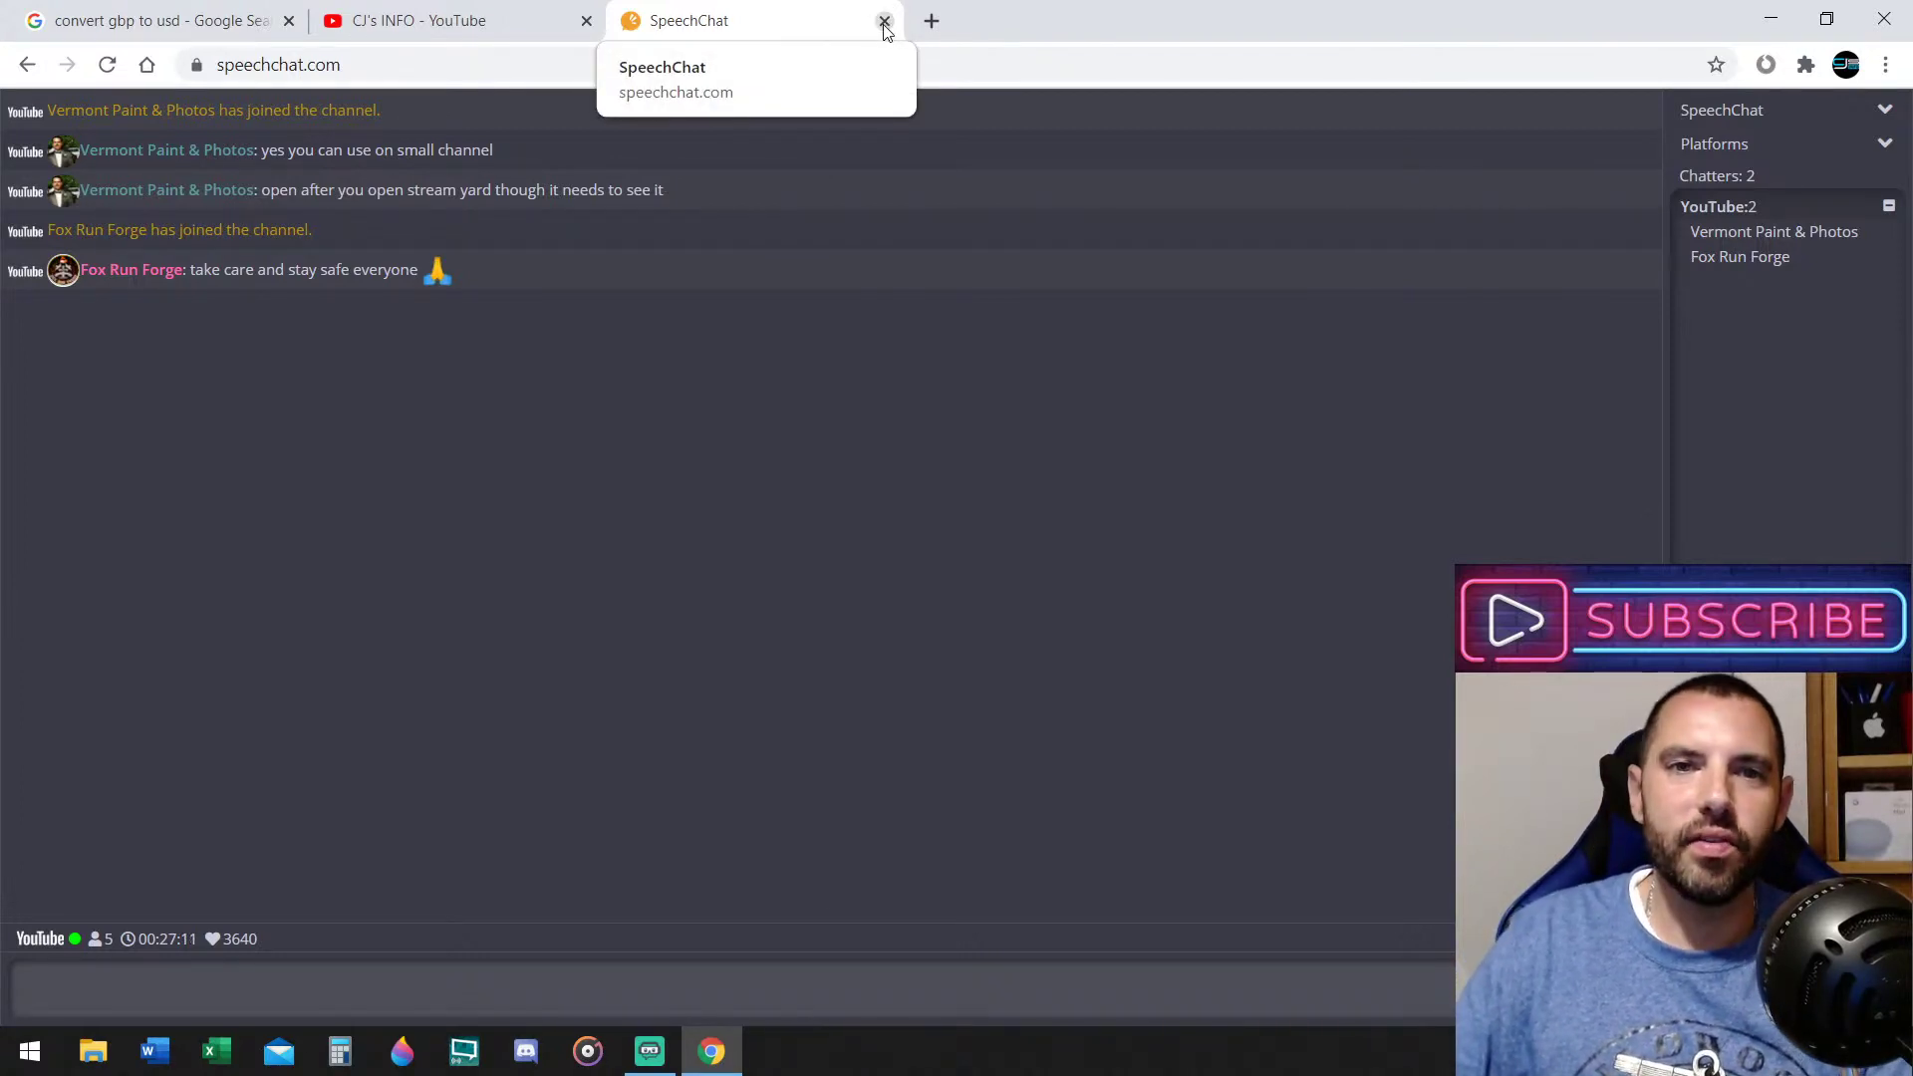
# Switch to Streamlabs OBS to view the Mini Feed showing two $0.99 Super Chats
pyautogui.click(649, 1051)
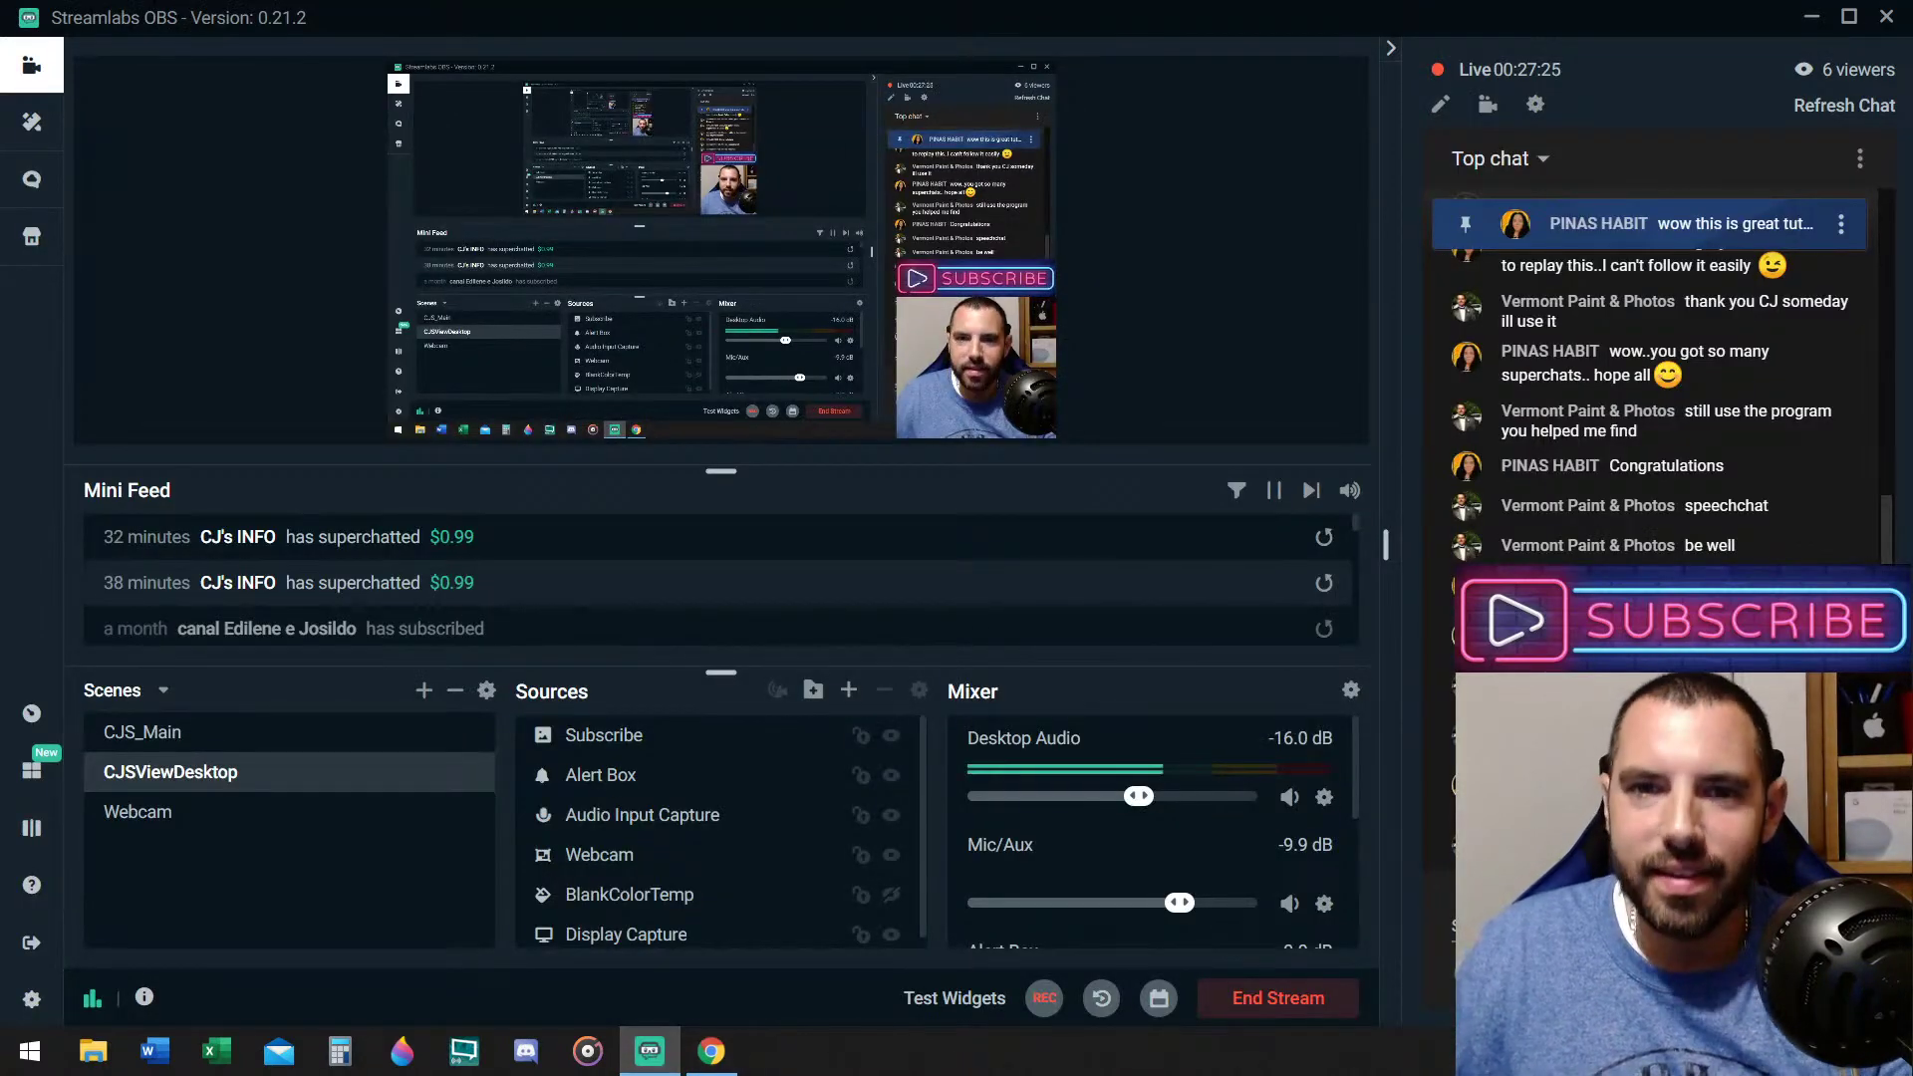